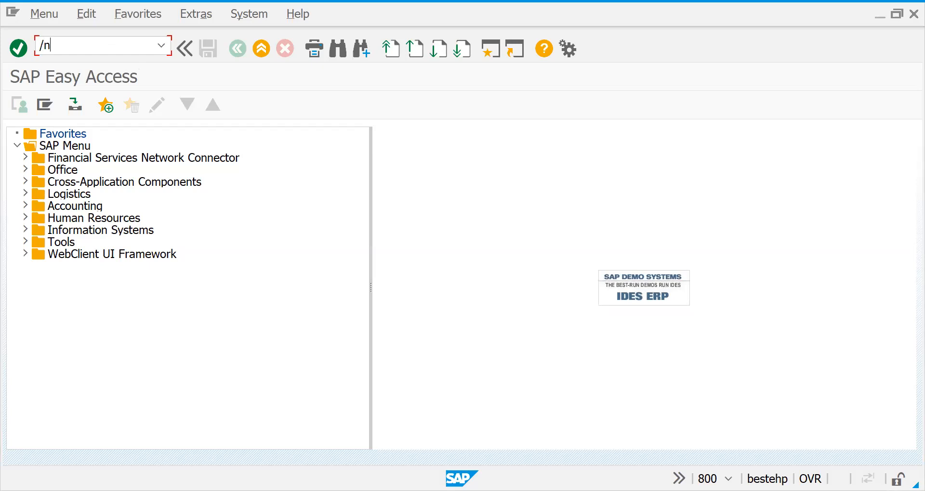
# Start a sales order of type ZOR1 for sales organization 2727, distribution channel 27 and division 27
pyautogui.press('Return')
pyautogui.write('ZOR1')
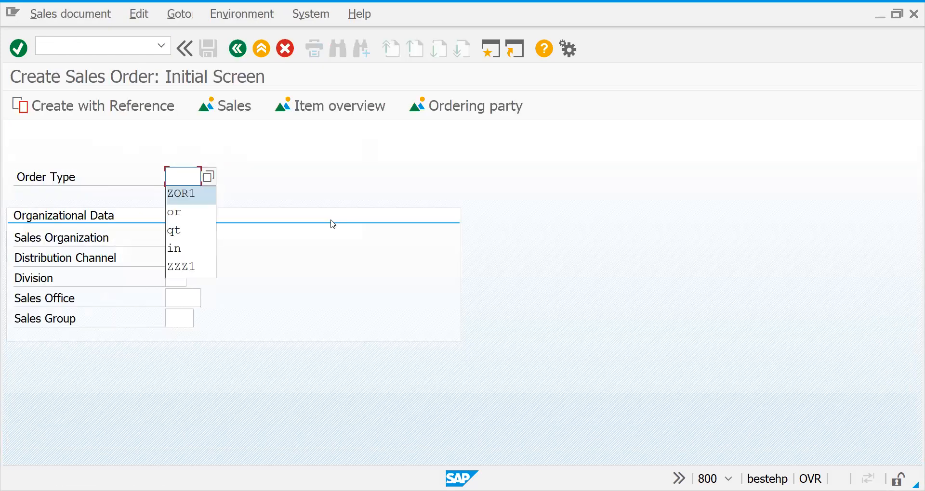
pyautogui.press('Tab')
pyautogui.write('2727')
pyautogui.press('Tab')
pyautogui.write('27')
pyautogui.press('Tab')
pyautogui.write('27')
pyautogui.press('Return')
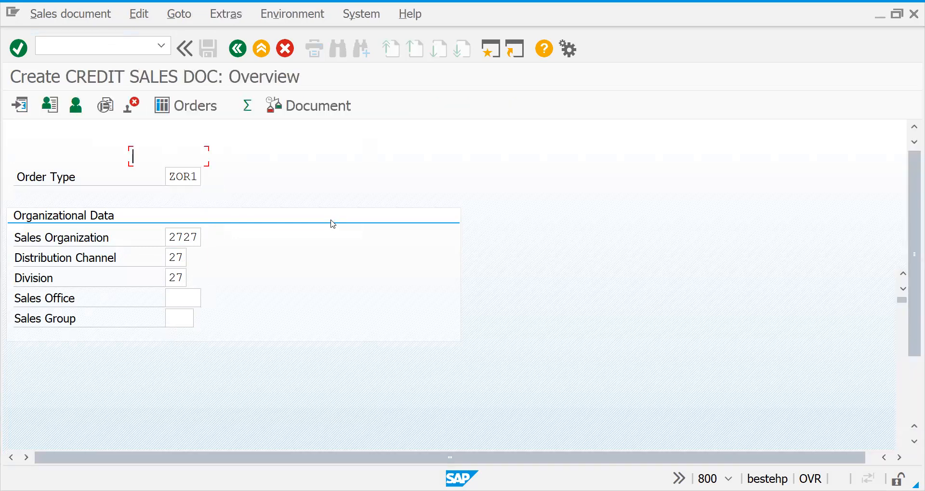
# Enter the sold-to party's customer number and add an item for material 50065691 with order quantity 1
pyautogui.press('Return')
pyautogui.press('Return')
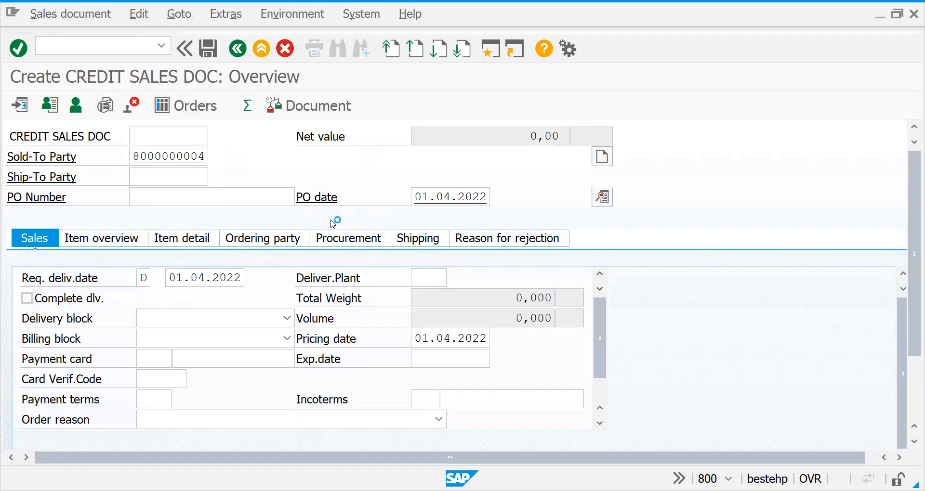
pyautogui.press('Return')
pyautogui.press('Tab')
pyautogui.write('1')
pyautogui.press('Return')
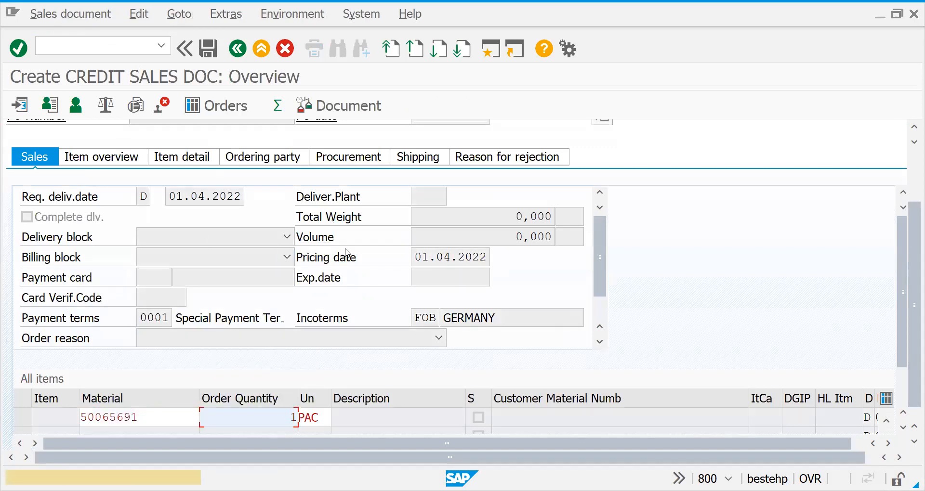
pyautogui.press('Return')
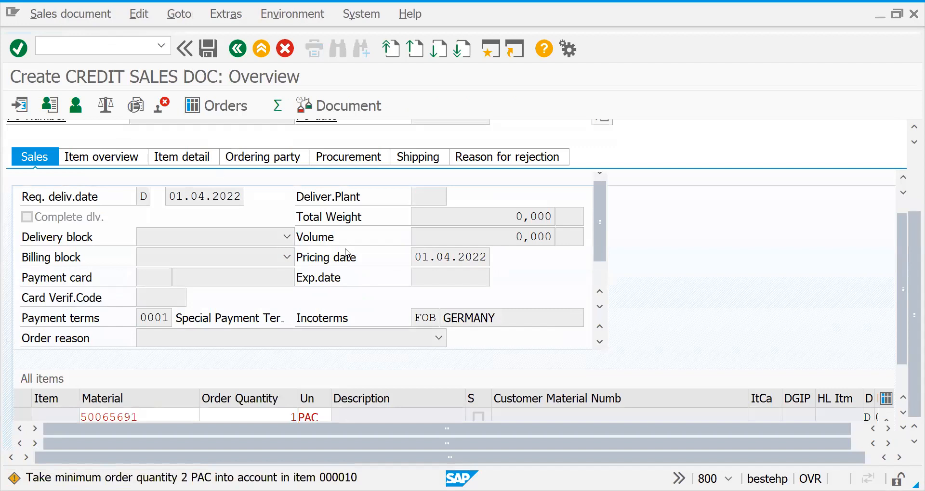
# Save the credit sales document
pyautogui.click(87, 15)
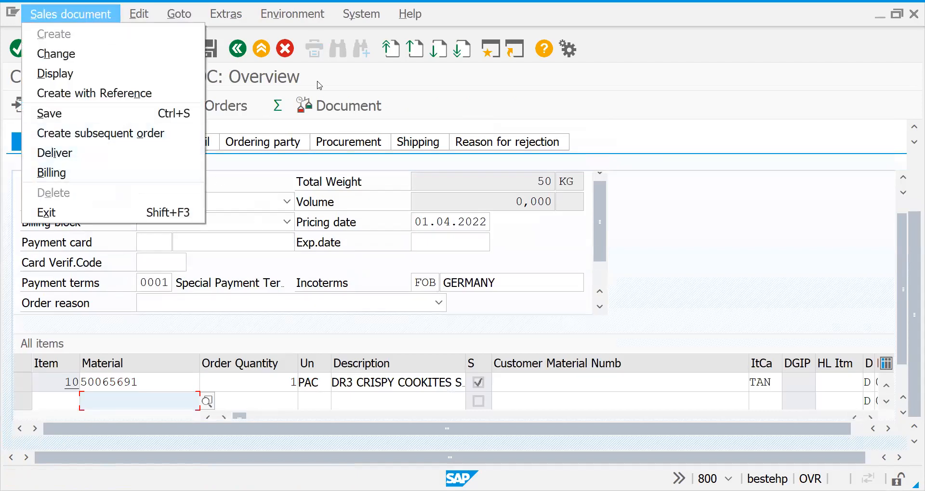
pyautogui.click(368, 70)
pyautogui.click(208, 48)
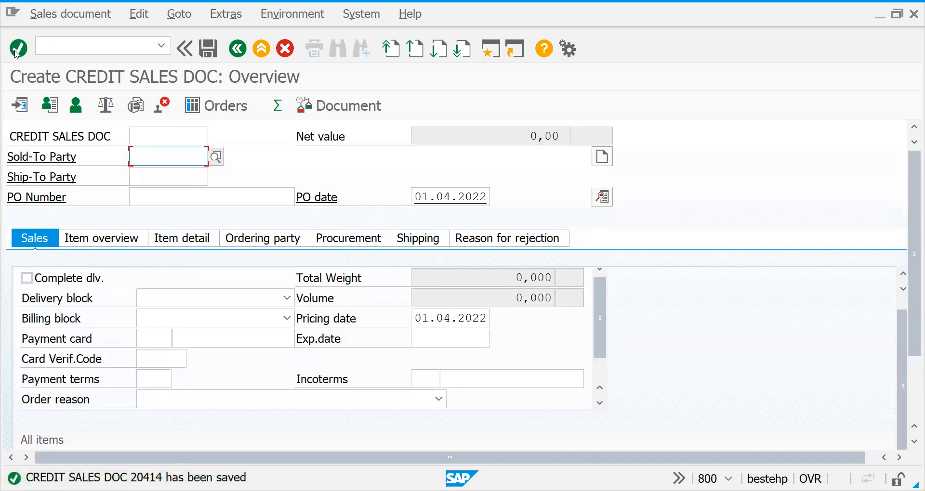
# Create another ZOR1 sales order in transaction VA01 by copying the order just saved, and save it
pyautogui.click(65, 52)
pyautogui.write('/nva01')
pyautogui.press('Return')
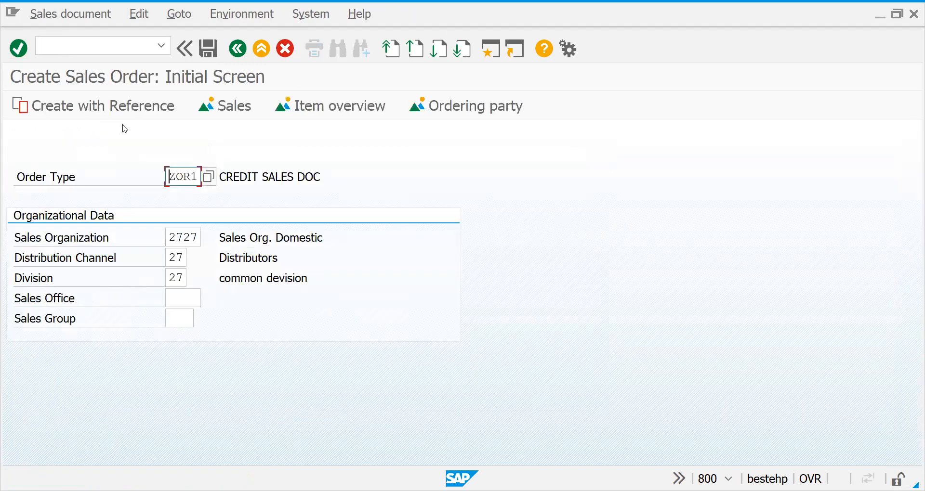
pyautogui.click(124, 113)
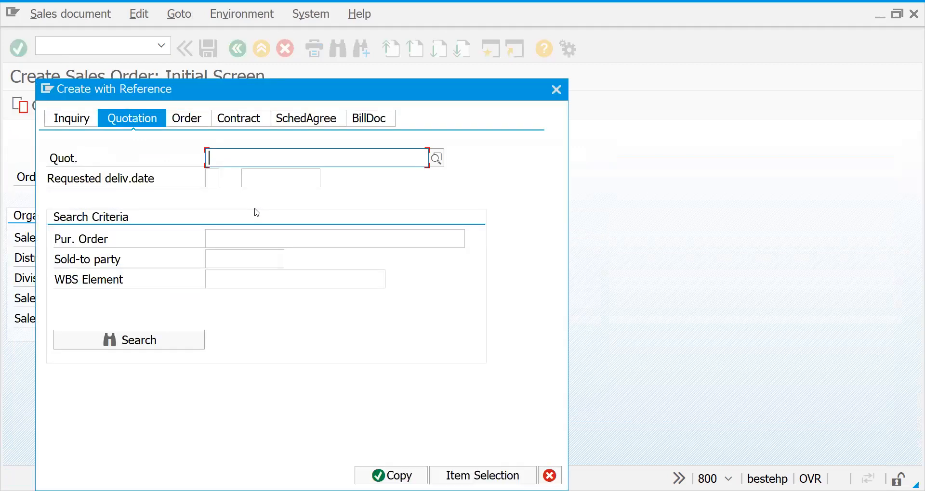
pyautogui.click(187, 118)
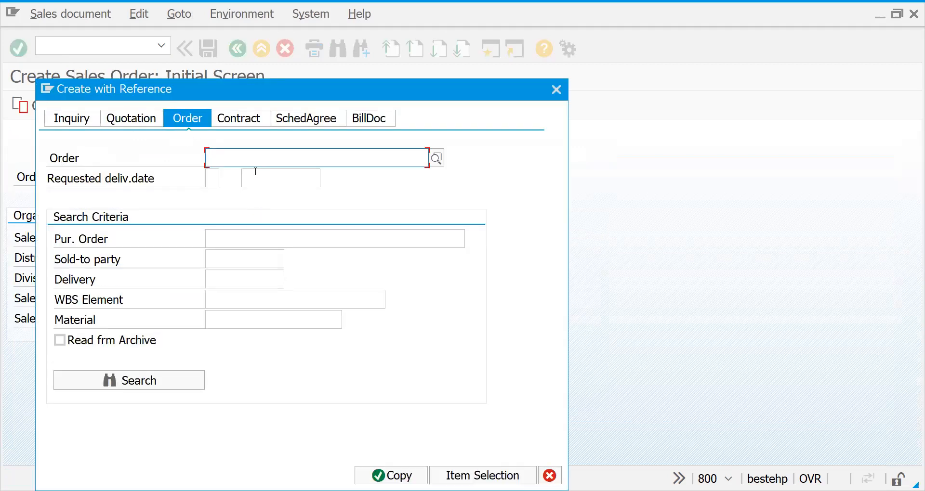
pyautogui.write('20')
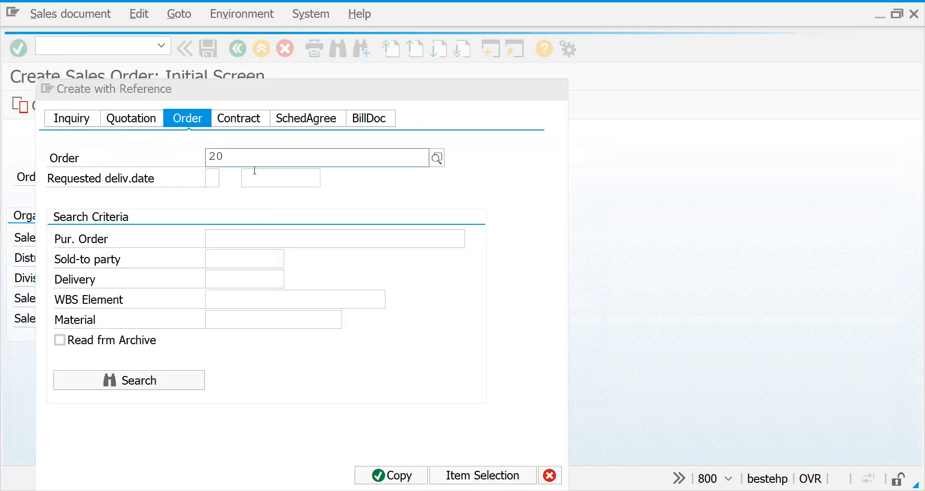
pyautogui.write('414')
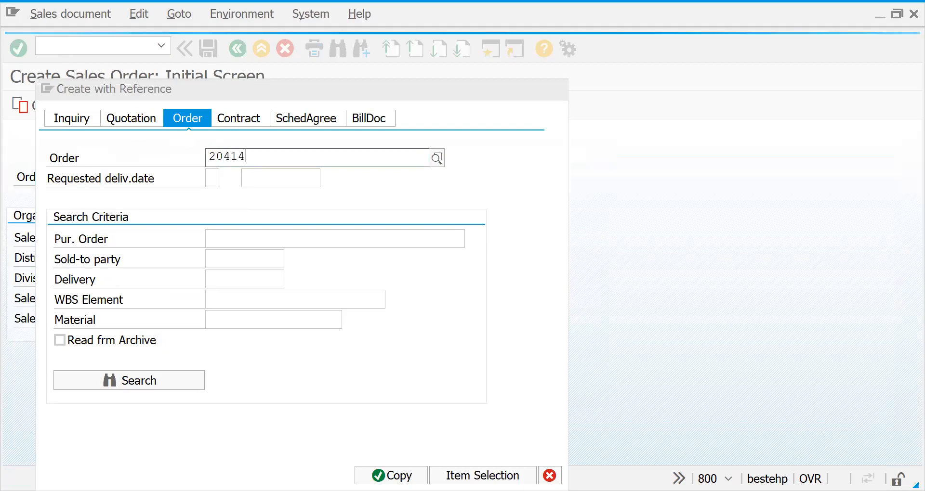
pyautogui.click(406, 475)
pyautogui.click(479, 474)
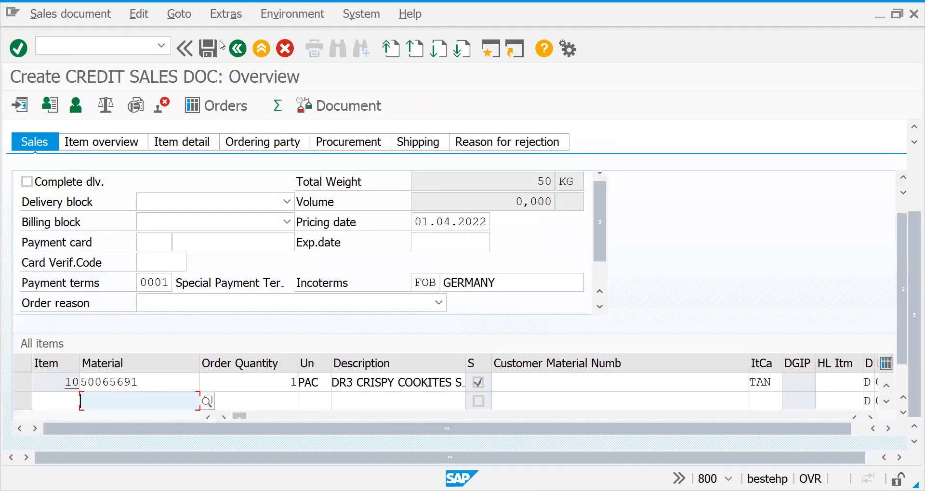
pyautogui.click(209, 47)
# Start a further sales order in transaction VA01 with reference to the first saved order, entering that order's number
pyautogui.click(116, 48)
pyautogui.write('/nva01')
pyautogui.press('Return')
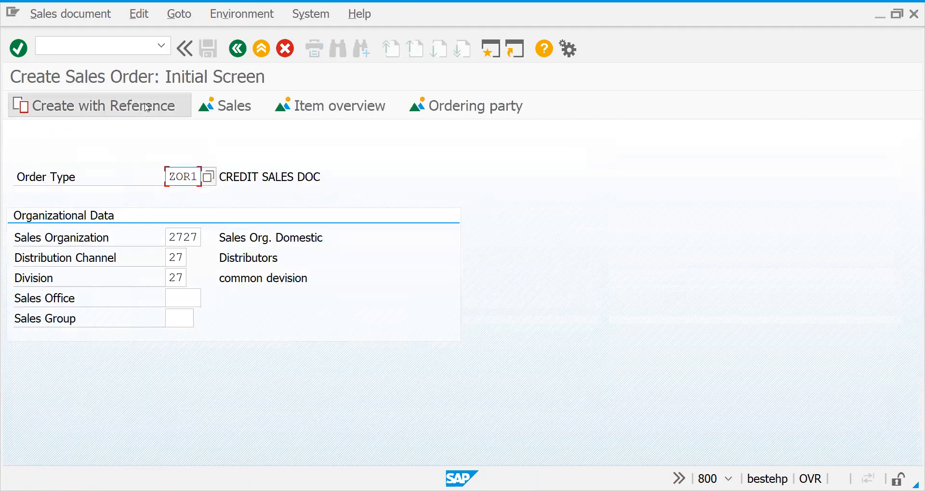
pyautogui.click(146, 107)
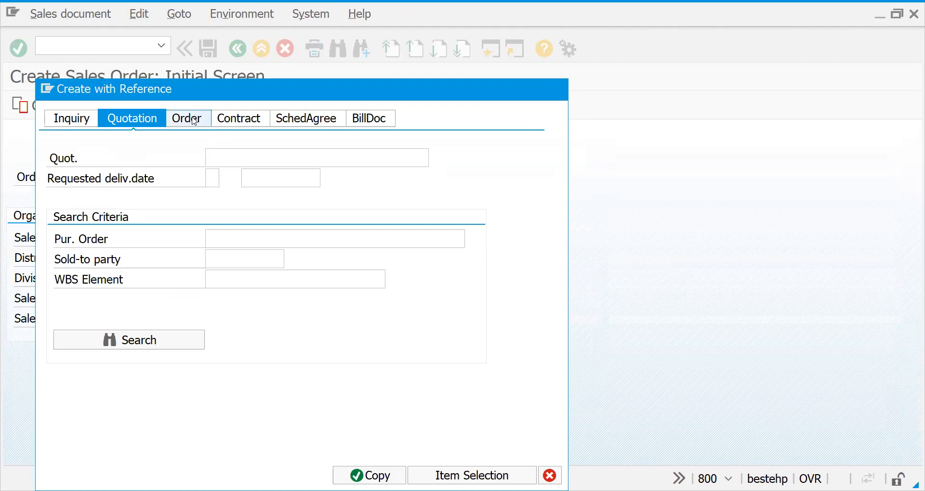
pyautogui.click(194, 119)
pyautogui.write('20414')
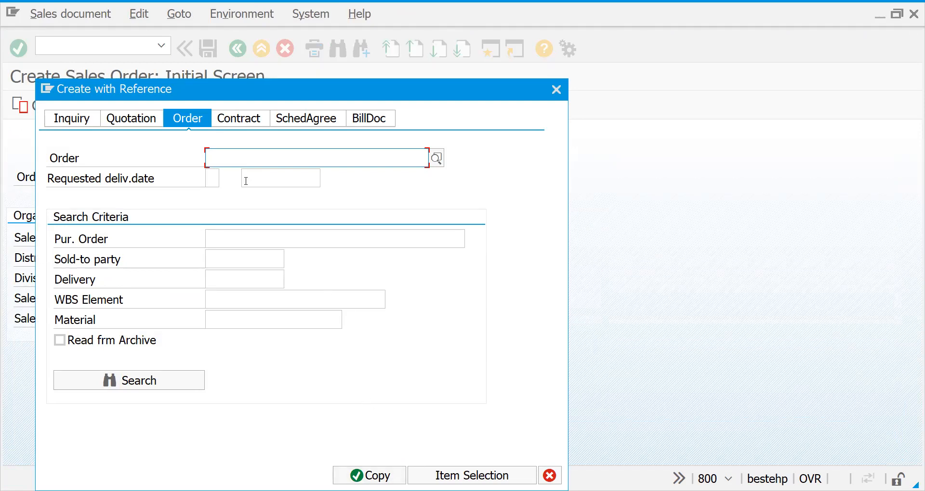
pyautogui.write('20')
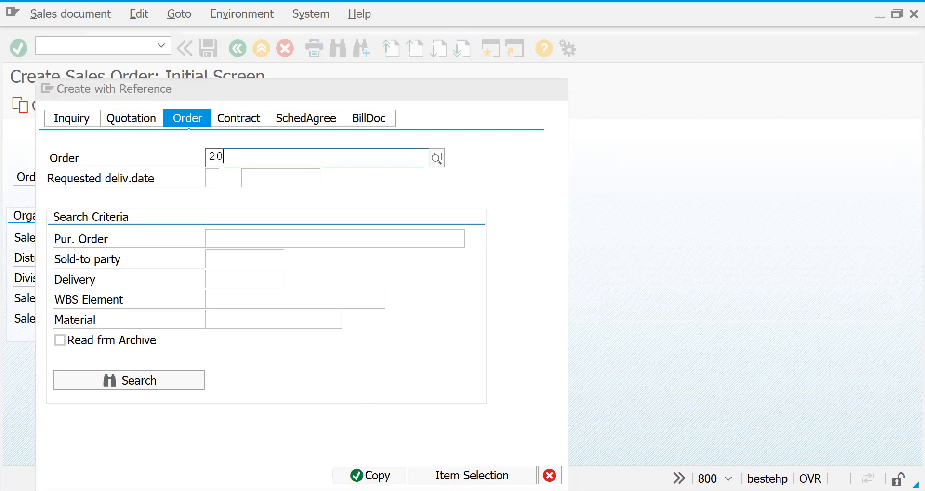
pyautogui.write('414')
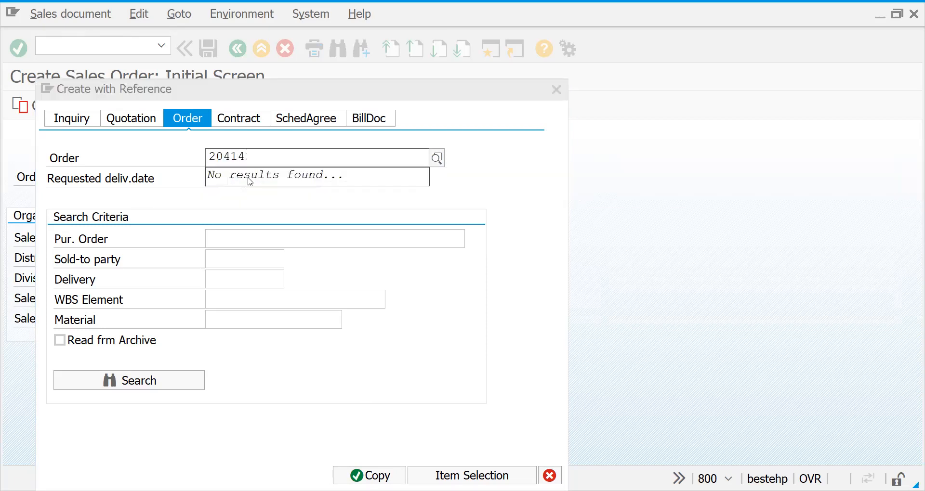
pyautogui.press('BackSpace')
pyautogui.press('BackSpace')
pyautogui.press('BackSpace')
pyautogui.press('BackSpace')
pyautogui.press('BackSpace')
pyautogui.click(233, 178)
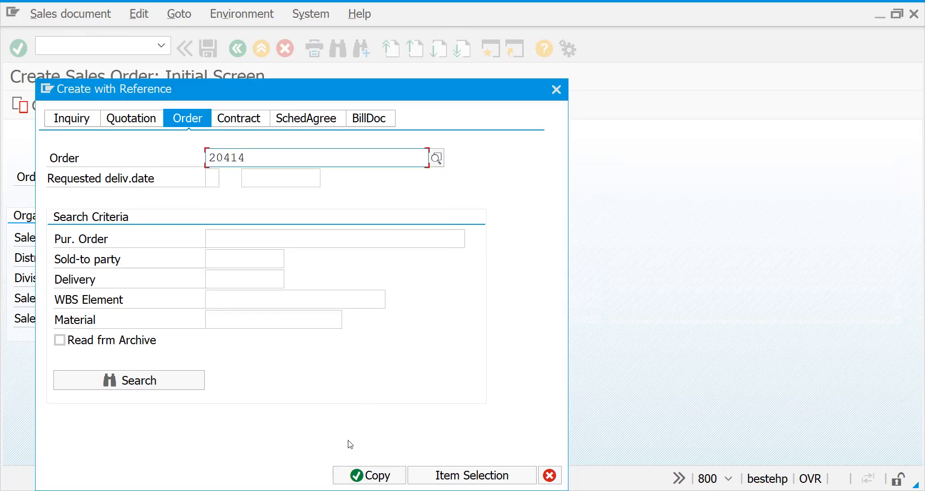
# Copy the referenced order into the new sales document, accept the minimum quantity notice and save
pyautogui.click(359, 475)
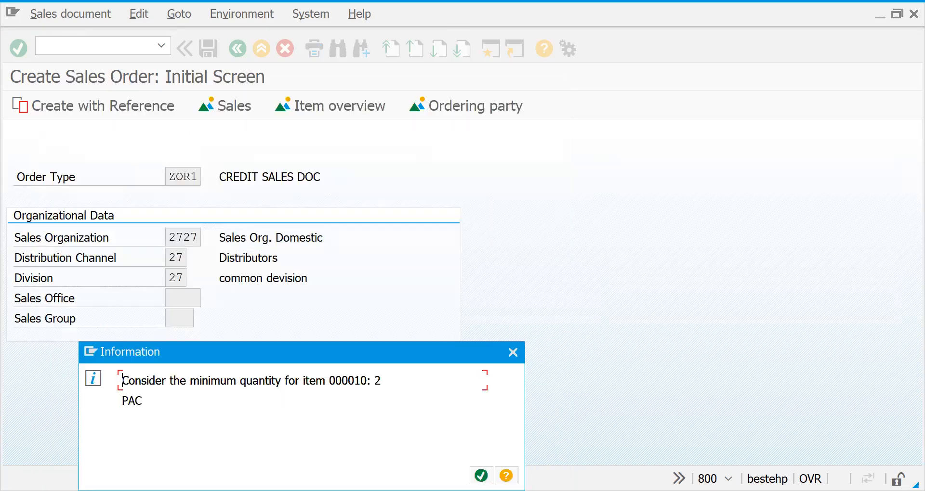
pyautogui.press('Return')
pyautogui.click(213, 49)
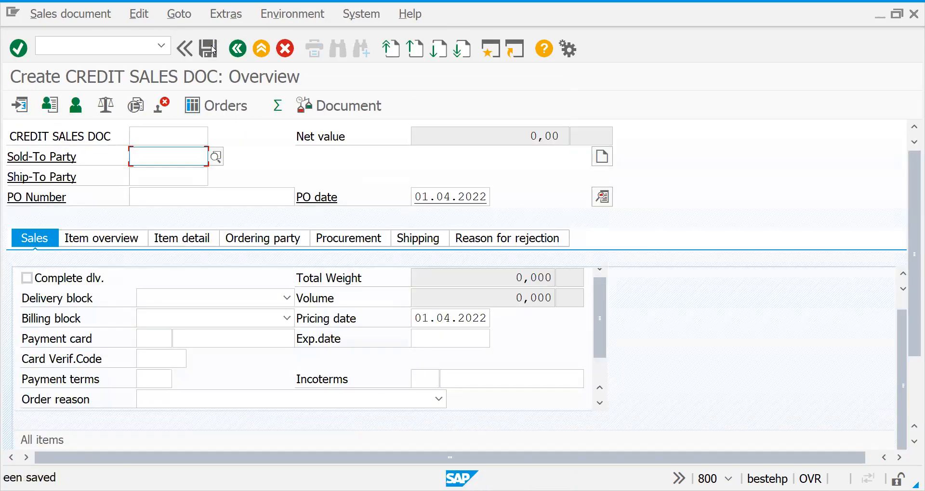
# Open transaction VL10A for sales orders due for delivery
pyautogui.write('/n')
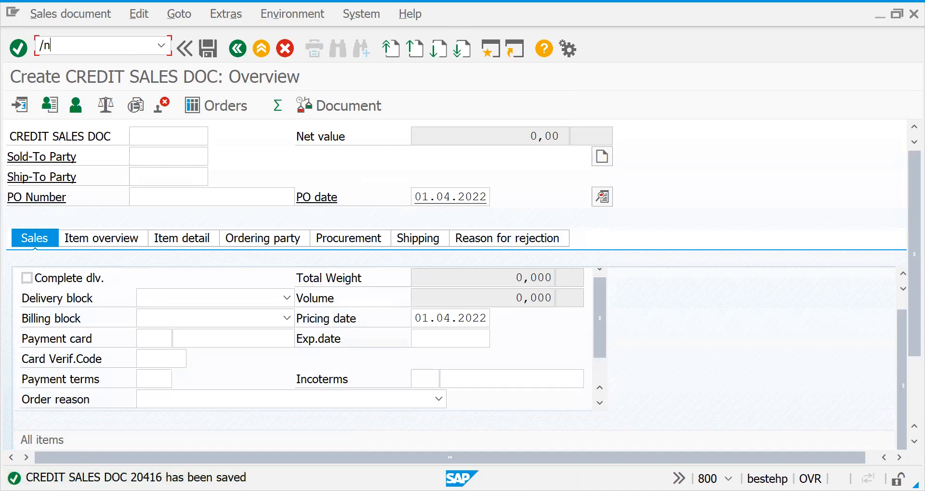
pyautogui.write('vl10c')
pyautogui.press('BackSpace')
pyautogui.write('a')
pyautogui.press('Return')
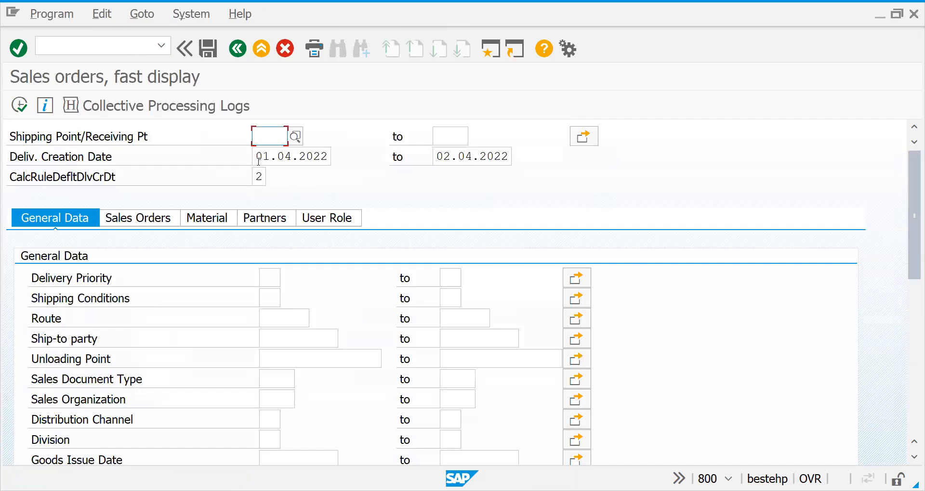
# Review the calculation rules for the default delivery creation date and pick rule 2, Today and tomorrow
pyautogui.click(256, 178)
pyautogui.click(273, 179)
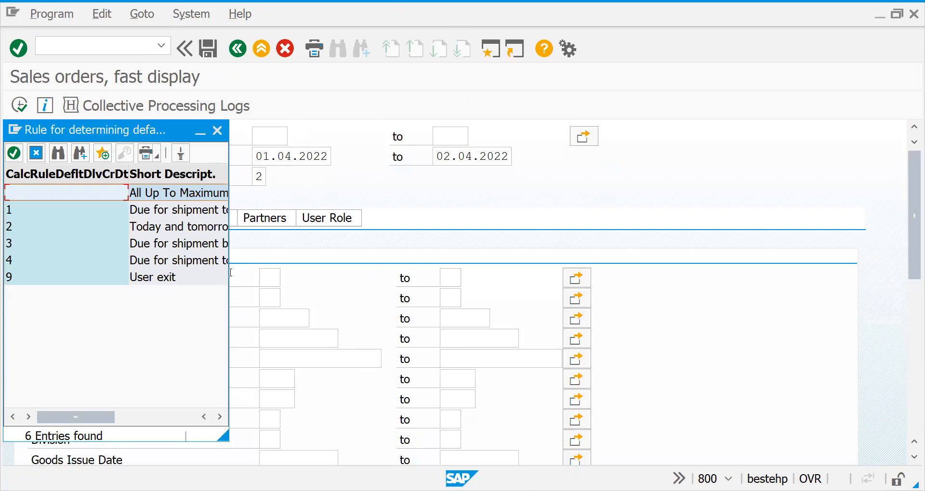
pyautogui.moveTo(228, 274); pyautogui.dragTo(453, 273)
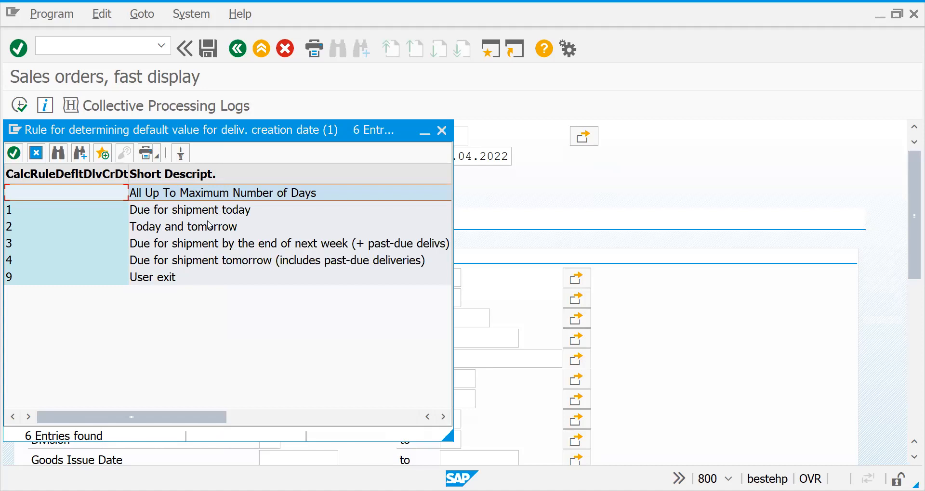
pyautogui.click(205, 226)
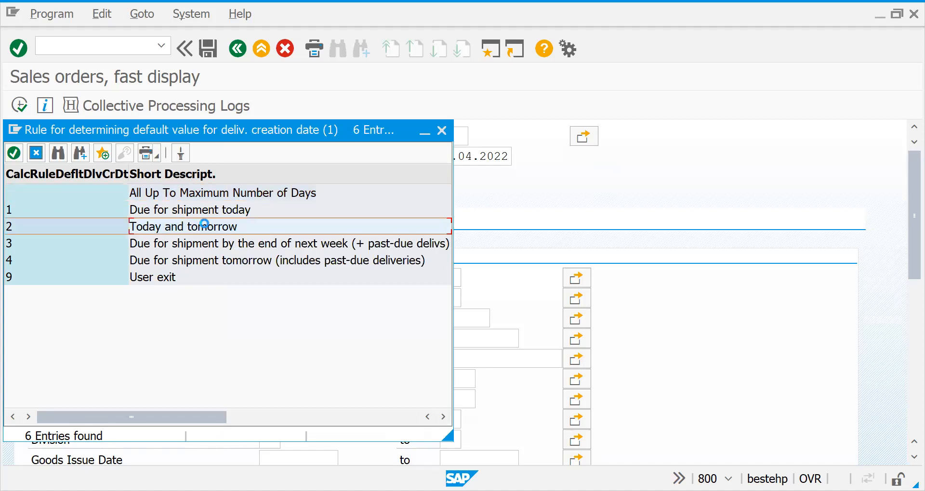
# Set the shipping point to 2727 and run the list of sales orders due for shipping
pyautogui.click(264, 137)
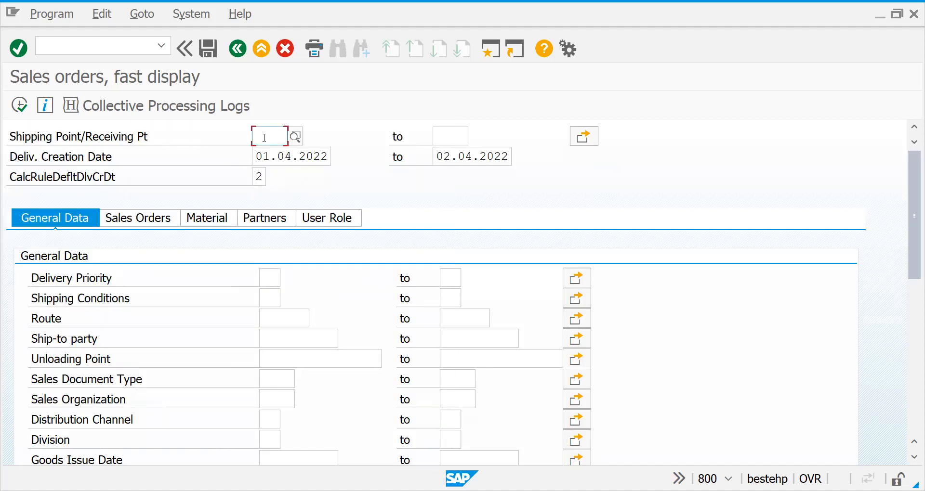
pyautogui.write('2727')
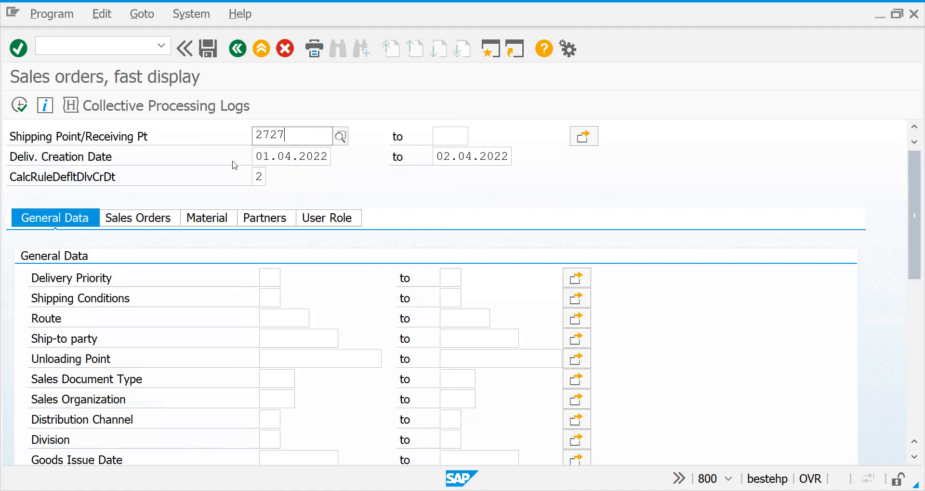
pyautogui.click(157, 129)
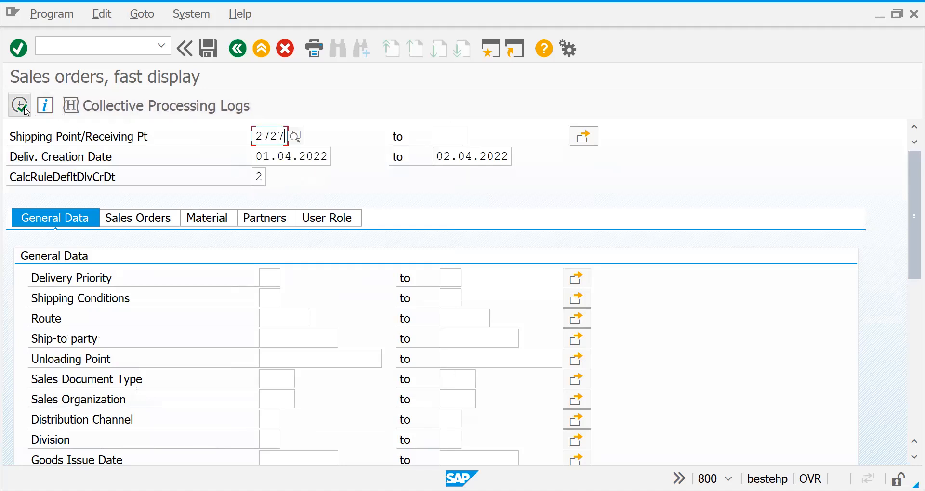
pyautogui.click(25, 109)
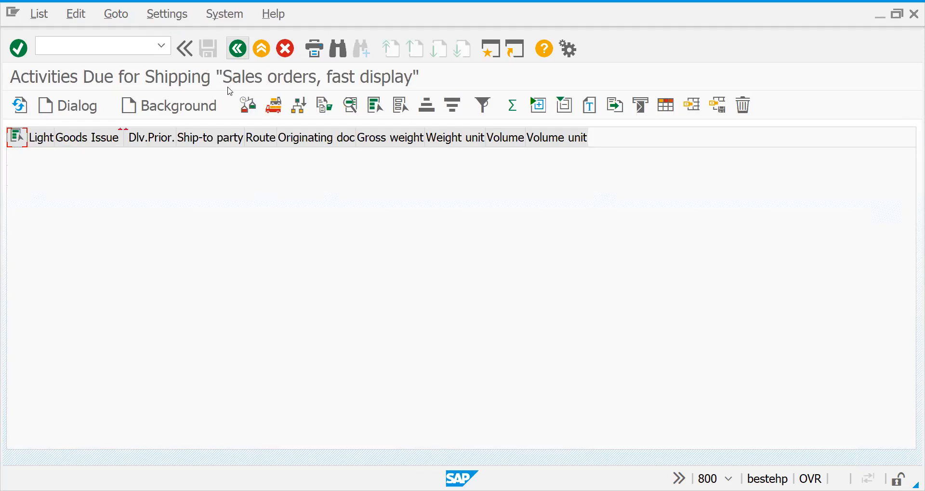
# Clear the calculation rule for the delivery creation date and rerun the list of orders due for shipping
pyautogui.moveTo(257, 176); pyautogui.dragTo(325, 176)
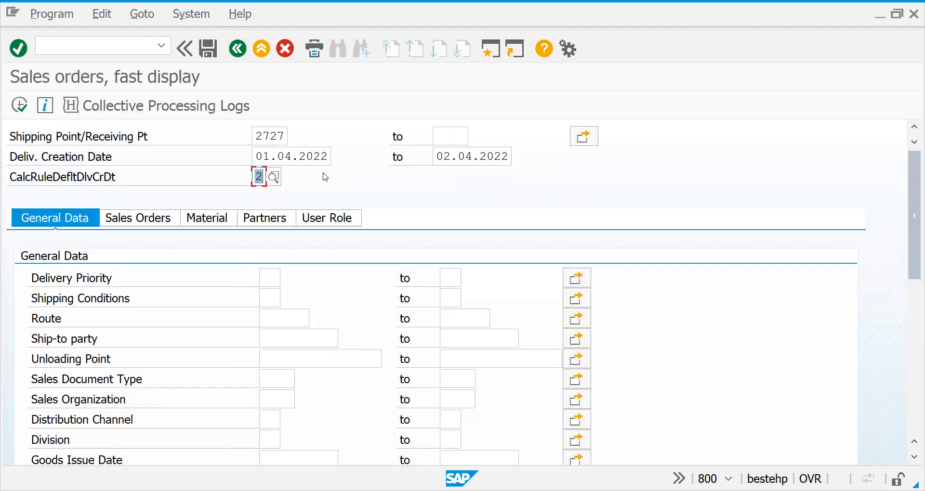
pyautogui.press('Delete')
pyautogui.click(22, 104)
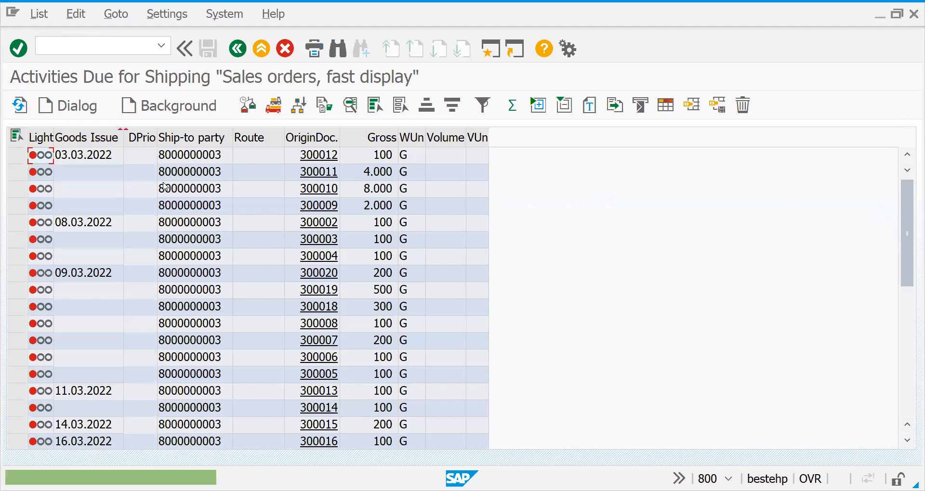
# Return to the selection criteria and set the start of the delivery creation date range to 01.04.2022
pyautogui.click(239, 53)
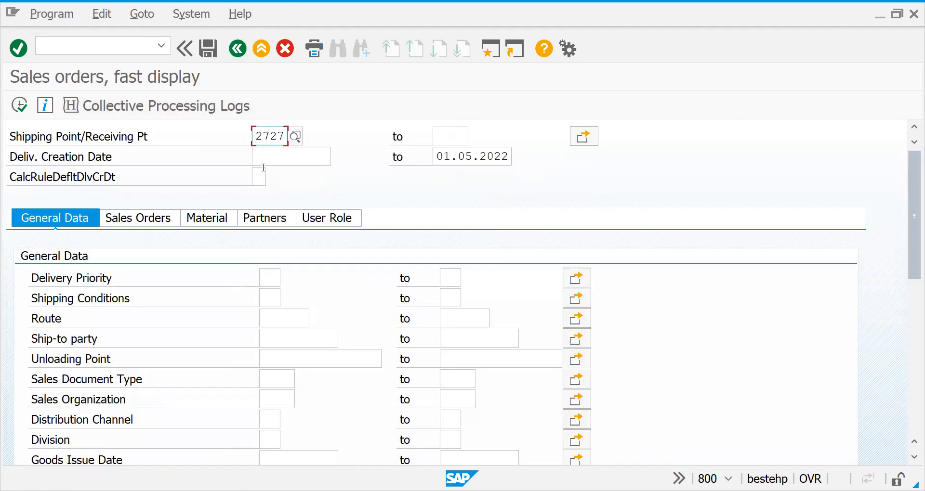
pyautogui.click(328, 156)
pyautogui.click(337, 158)
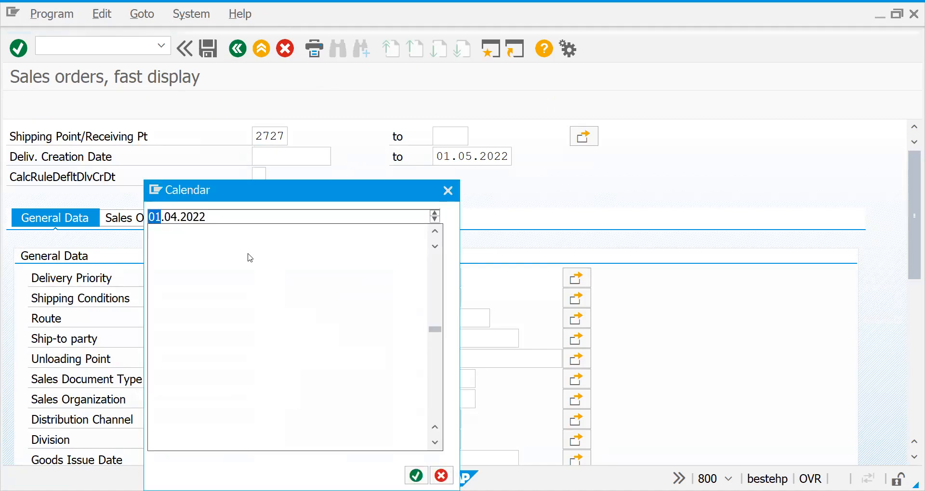
pyautogui.doubleClick(349, 341)
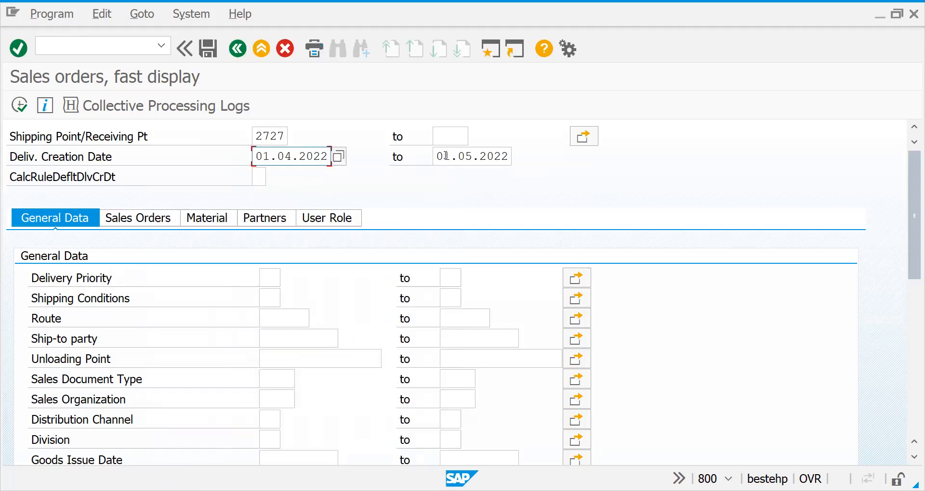
# Set the end of the delivery creation date range to 10.05.2022 and run the list of orders due for shipping
pyautogui.click(446, 155)
pyautogui.doubleClick(439, 156)
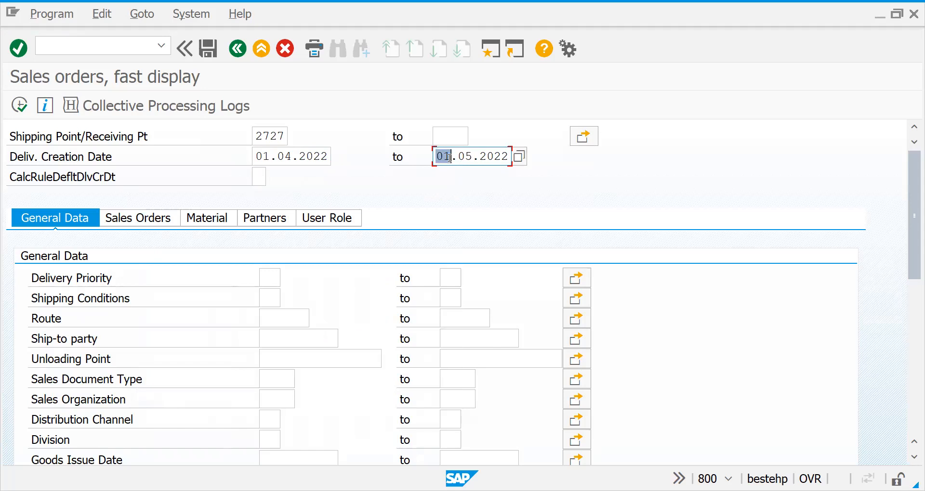
pyautogui.write('10.')
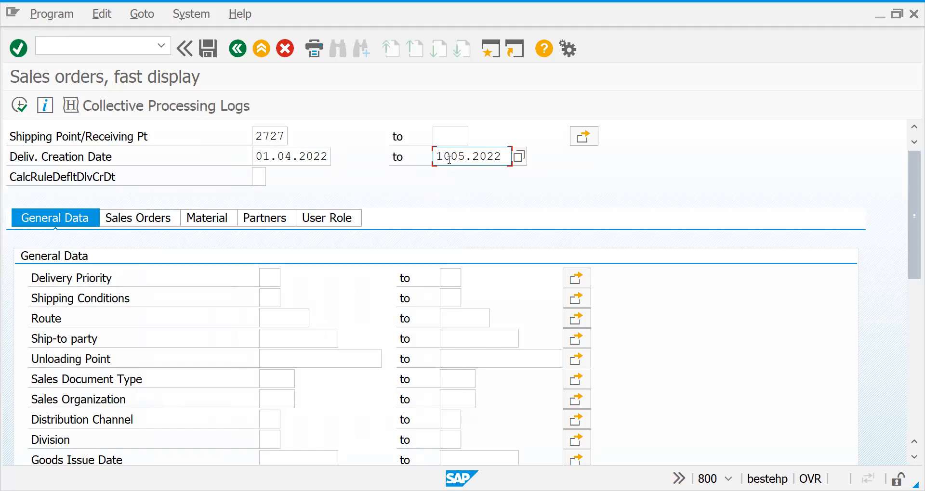
pyautogui.write('05.2022')
pyautogui.click(19, 105)
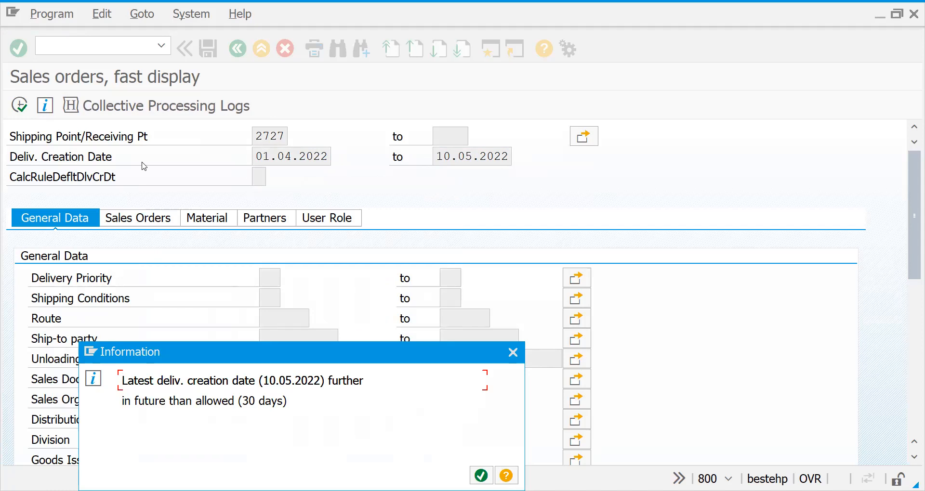
pyautogui.press('Return')
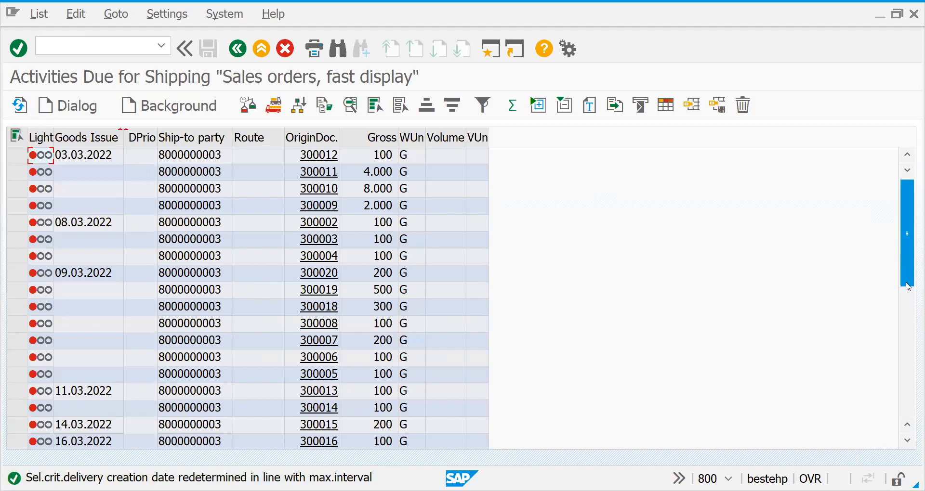
pyautogui.moveTo(910, 280); pyautogui.dragTo(911, 431)
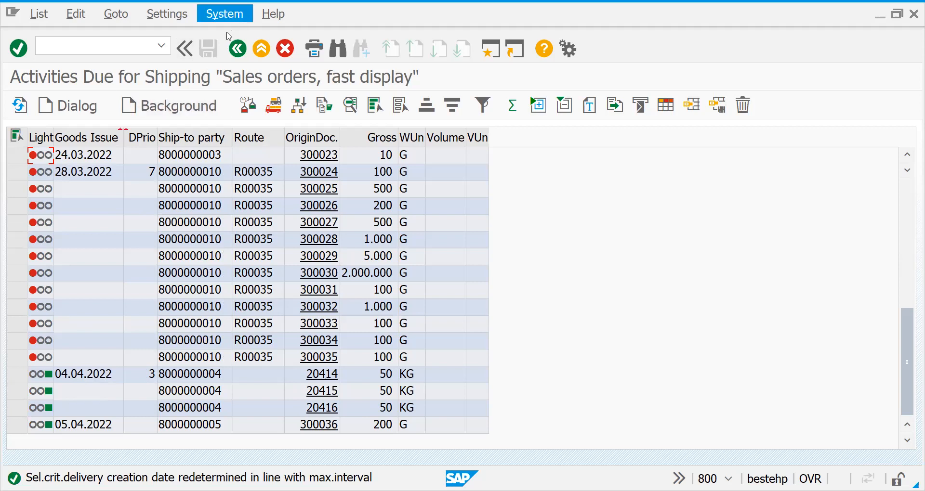
# Return to the selection criteria, set both ends of the delivery creation date range to 04.04.2022, and rerun the list
pyautogui.click(238, 49)
pyautogui.click(264, 161)
pyautogui.write('0')
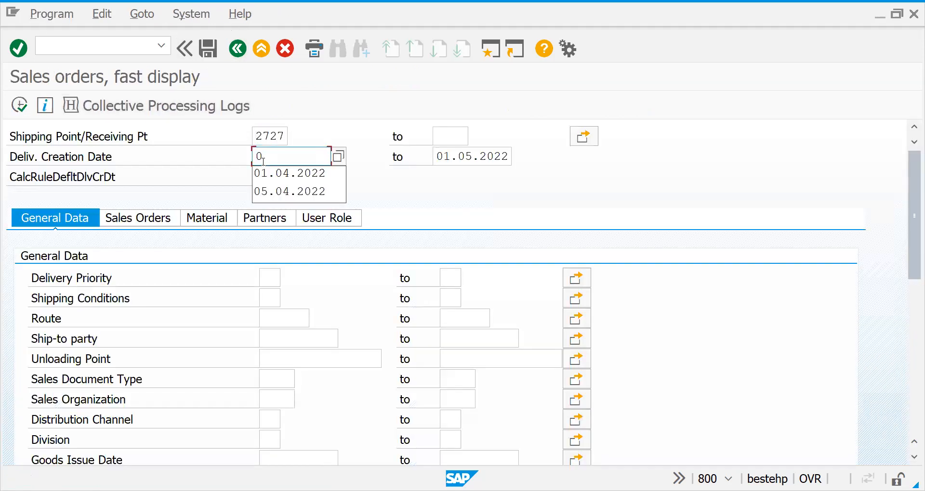
pyautogui.write('4')
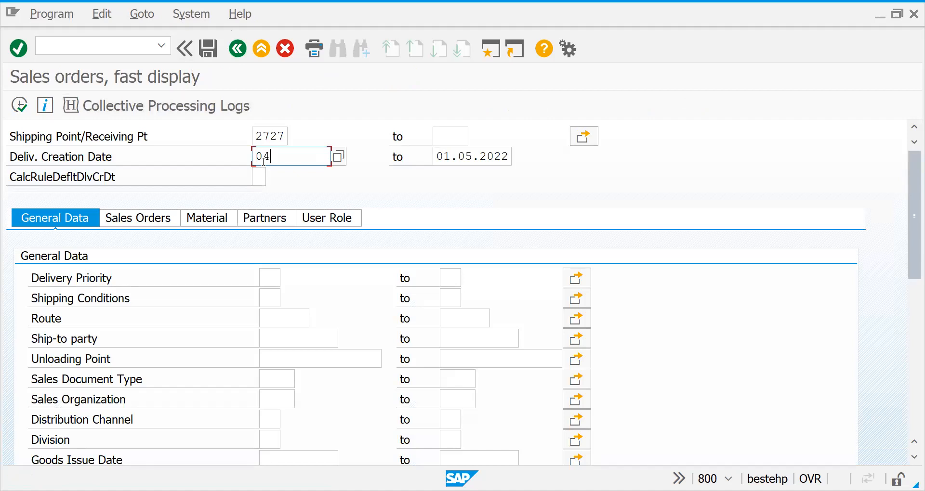
pyautogui.write('.04.2022')
pyautogui.moveTo(330, 161); pyautogui.dragTo(350, 168)
pyautogui.moveTo(255, 158); pyautogui.dragTo(381, 162)
pyautogui.hotkey('ctrl', 'c')
pyautogui.click(436, 157)
pyautogui.hotkey('ctrl', 'v')
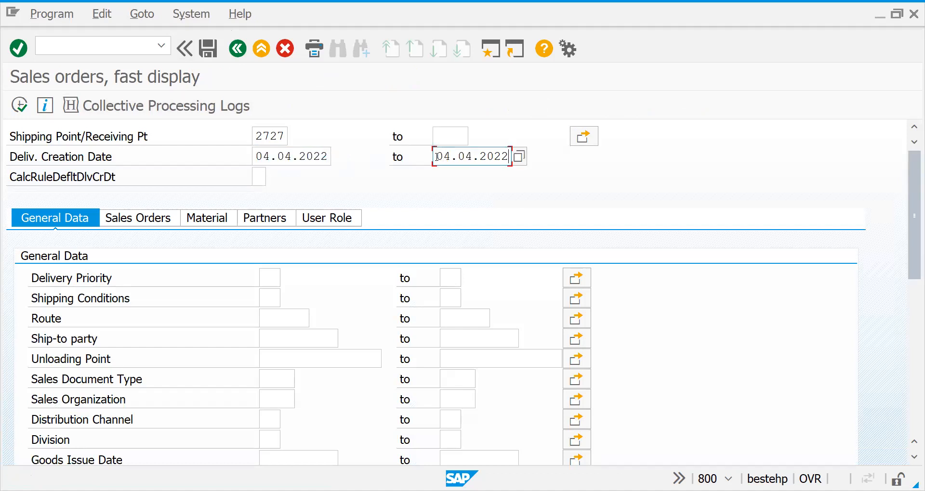
pyautogui.click(22, 110)
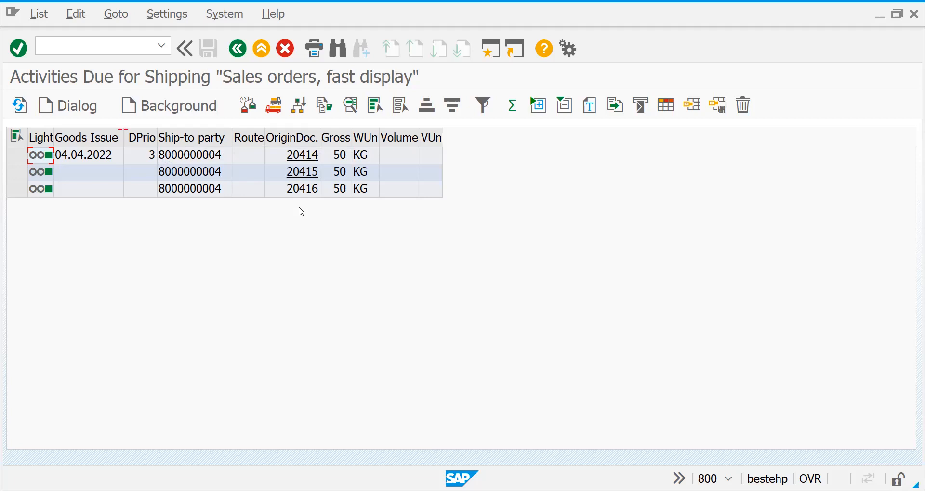
# Select all listed sales orders and create their delivery in the background
pyautogui.click(16, 154)
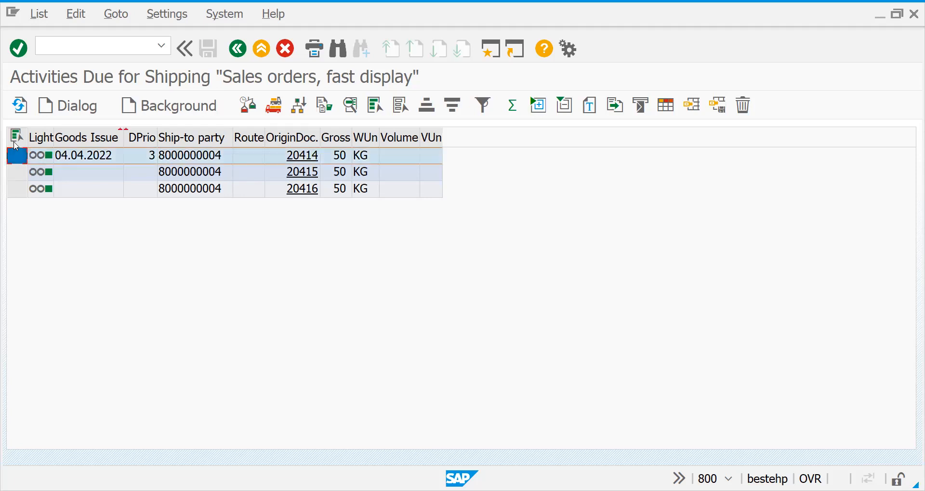
pyautogui.click(16, 138)
pyautogui.click(175, 107)
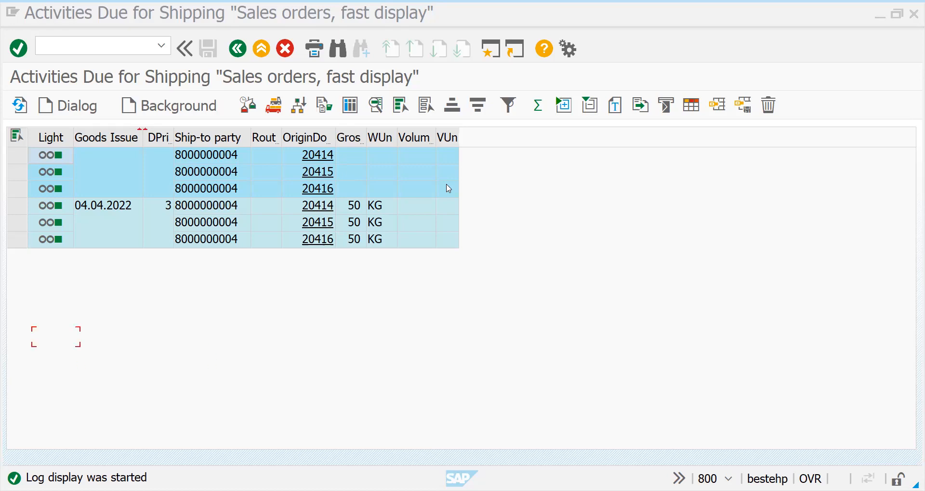
# Enter a picked quantity of 1 for each of the three items of the collective delivery
pyautogui.press('Tab')
pyautogui.write('1')
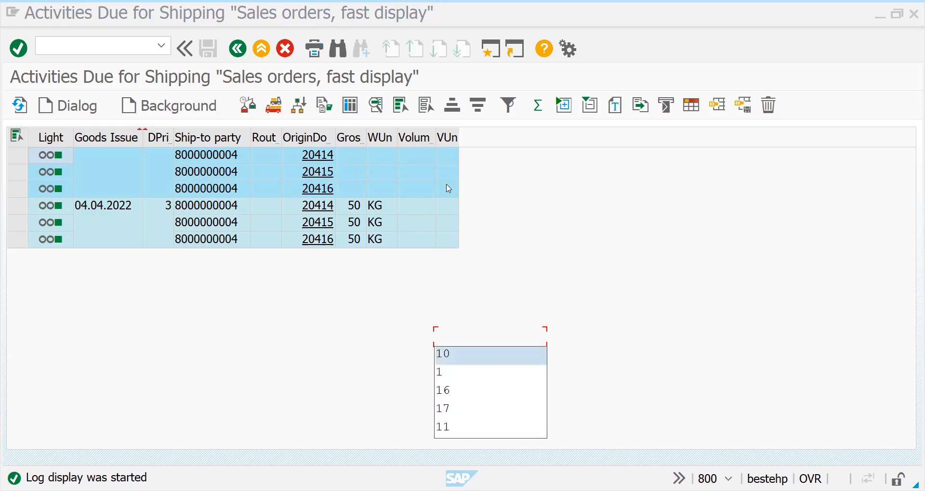
pyautogui.press('Tab')
pyautogui.press('Tab')
pyautogui.write('1')
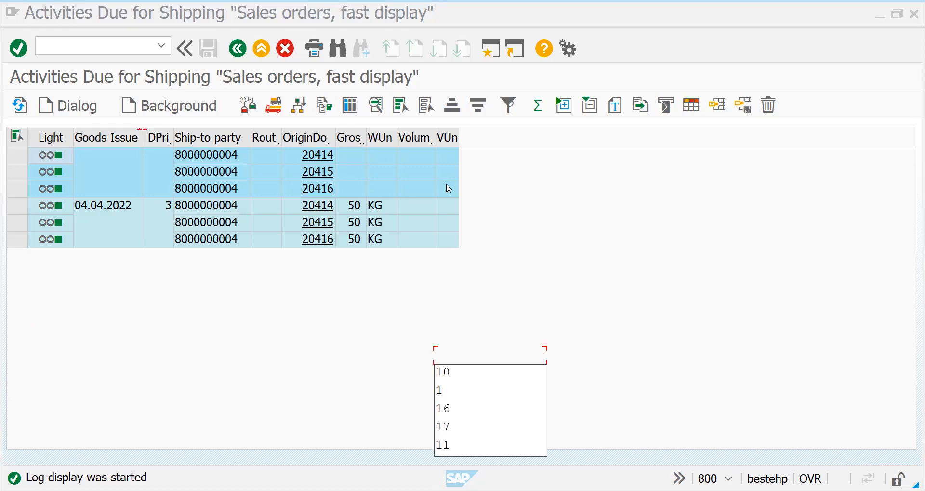
pyautogui.press('Return')
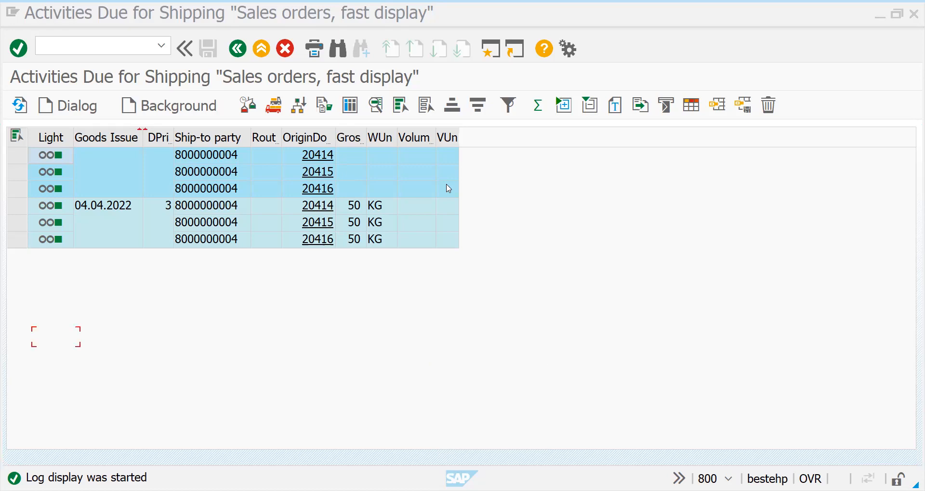
pyautogui.press('Tab')
pyautogui.write('1')
pyautogui.press('Return')
# Create and save another credit sales order for material 50065691 with order quantity 1
pyautogui.press('Down')
pyautogui.press('Down')
pyautogui.press('Return')
pyautogui.press('Tab')
pyautogui.press('Down')
pyautogui.press('Down')
pyautogui.press('Return')
pyautogui.press('Tab')
pyautogui.press('Down')
pyautogui.press('Down')
pyautogui.press('Return')
pyautogui.press('Tab')
pyautogui.press('Down')
pyautogui.press('Down')
pyautogui.press('Return')
pyautogui.press('Down')
pyautogui.press('Down')
pyautogui.press('Return')
pyautogui.press('Down')
pyautogui.press('Escape')
pyautogui.click(169, 156)
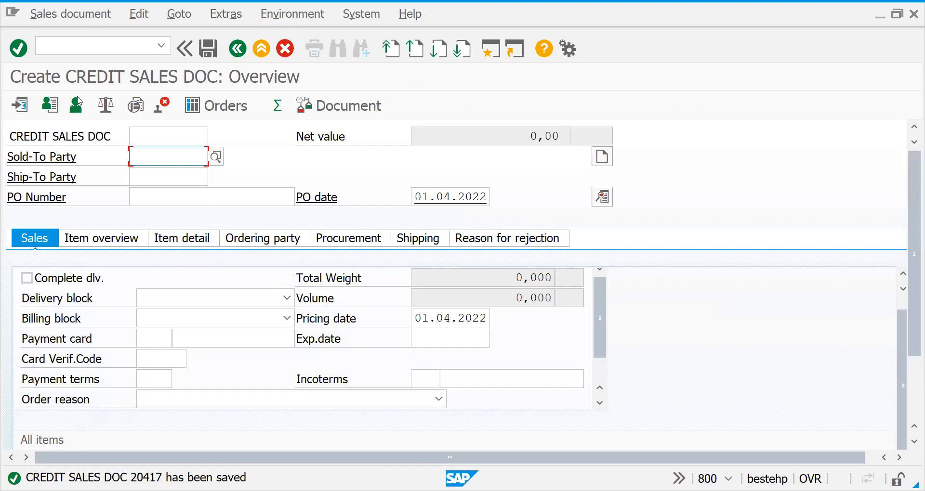
# In VA02, enter the last of the three collectively delivered sales orders and display its document flow
pyautogui.click(72, 46)
pyautogui.write('/nva02')
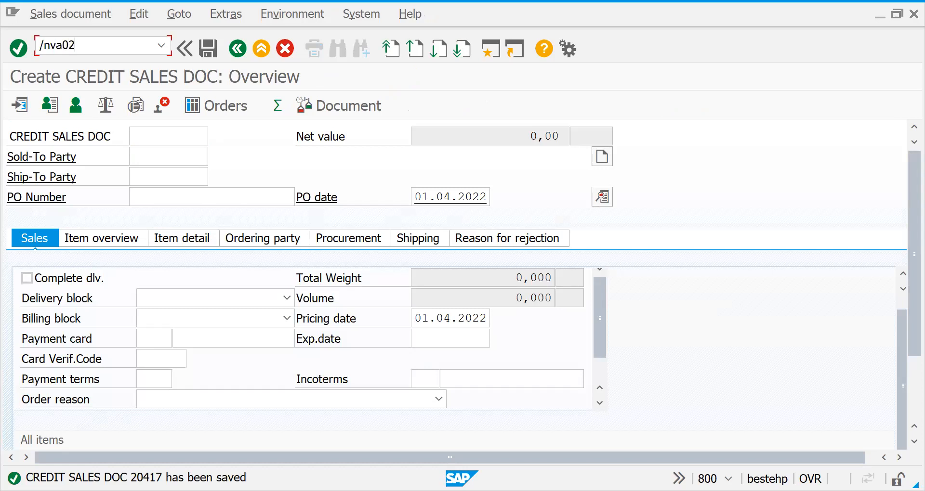
pyautogui.press('Return')
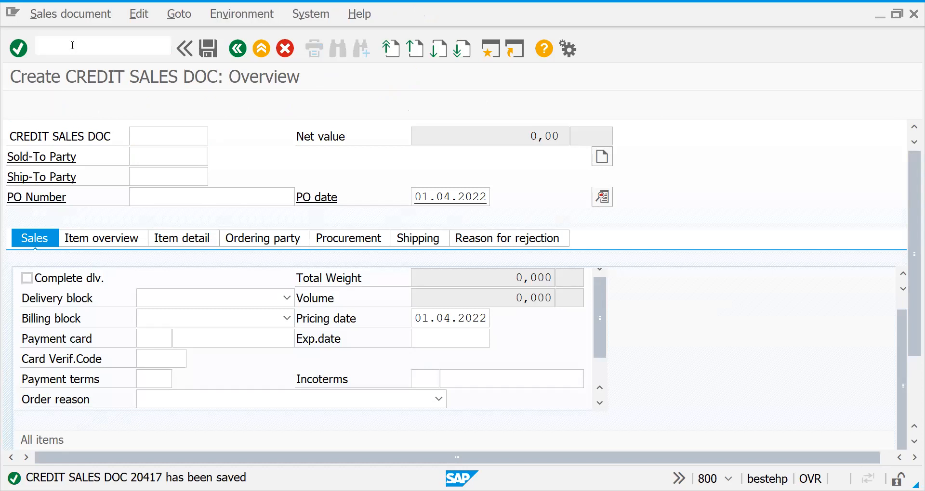
pyautogui.press('BackSpace')
pyautogui.write('6')
pyautogui.press('Return')
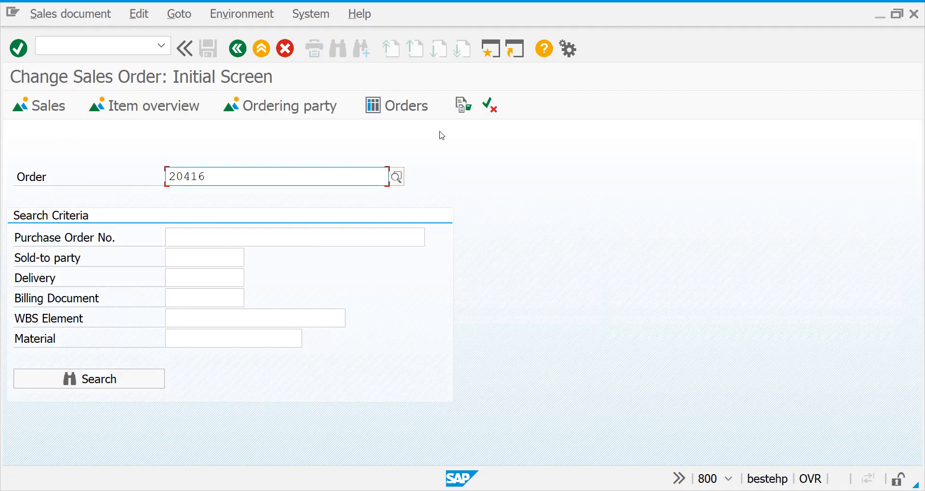
pyautogui.click(462, 105)
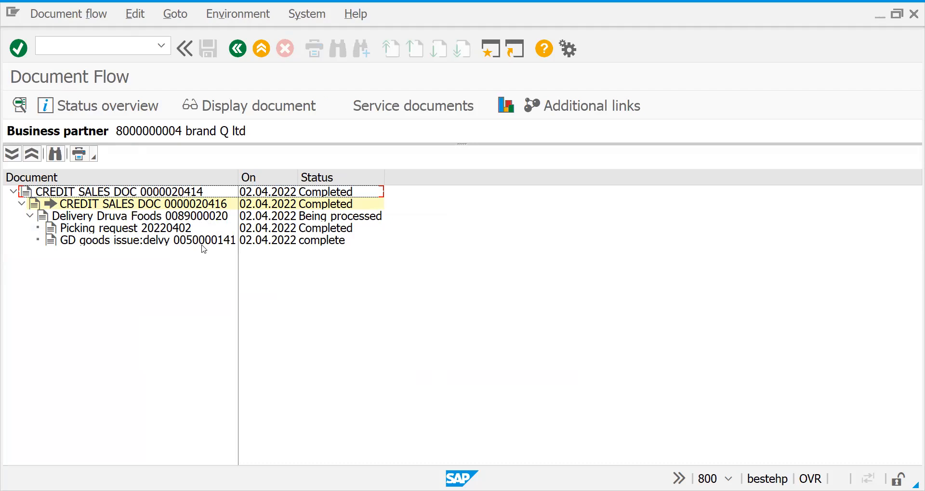
# Go to VL02N and display the document flow of the collective outbound delivery
pyautogui.click(89, 48)
pyautogui.write('/n')
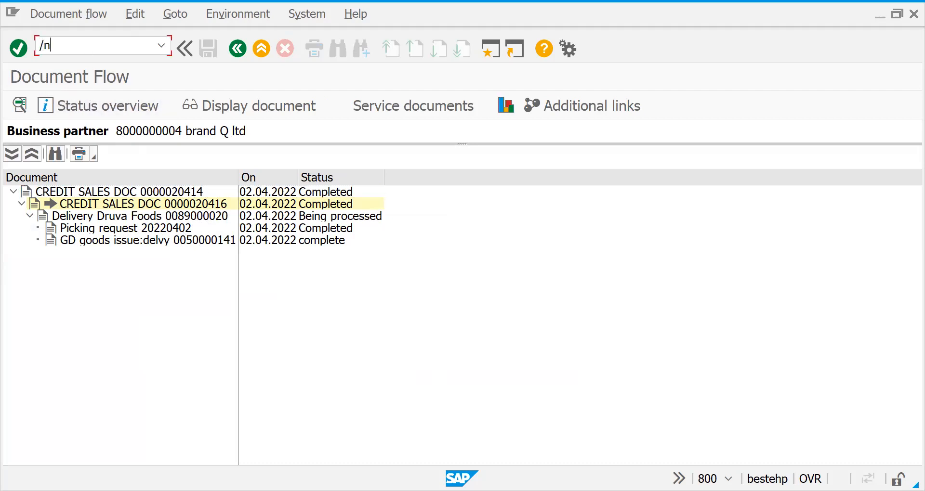
pyautogui.write('vl02n')
pyautogui.press('Return')
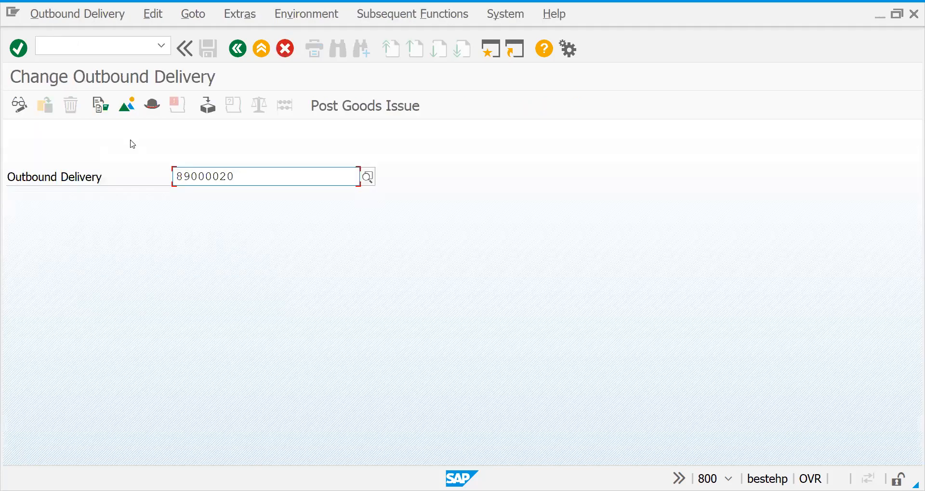
pyautogui.click(100, 104)
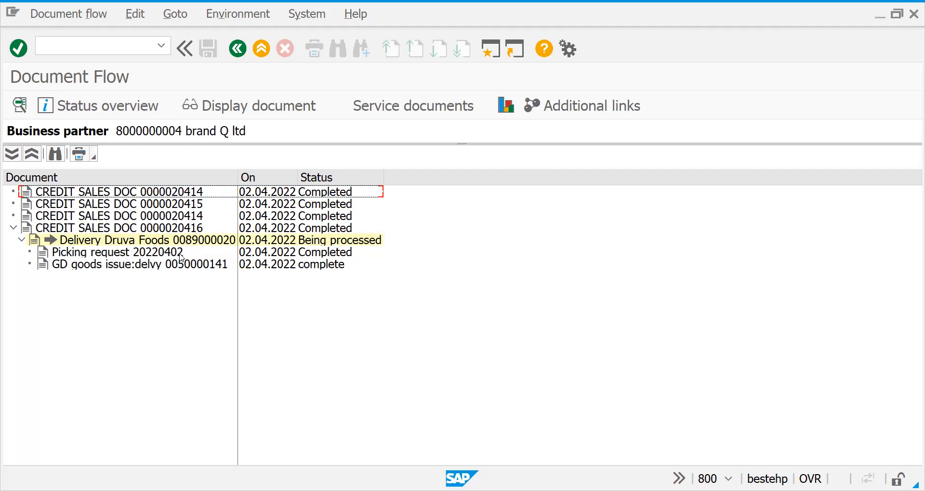
# Open the most recently saved credit sales order in VA02 to check its item and header data
pyautogui.click(103, 46)
pyautogui.write('/nva02')
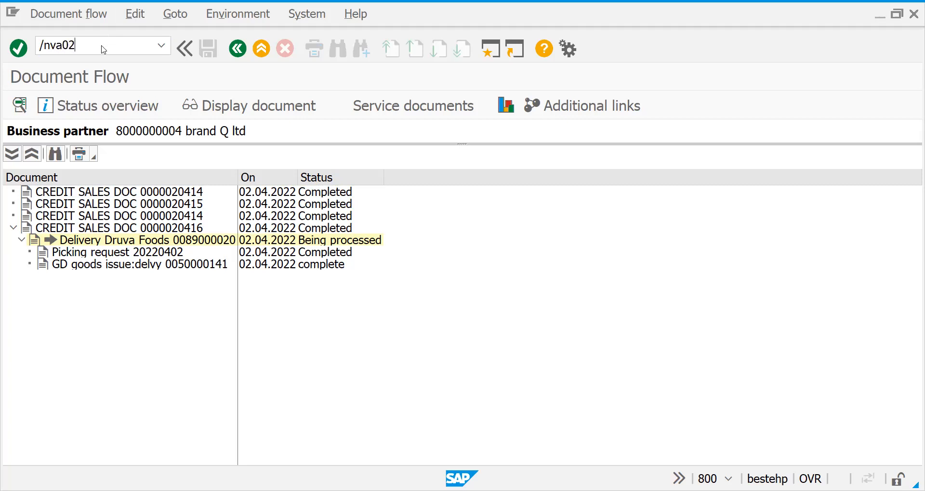
pyautogui.press('Return')
pyautogui.click(214, 171)
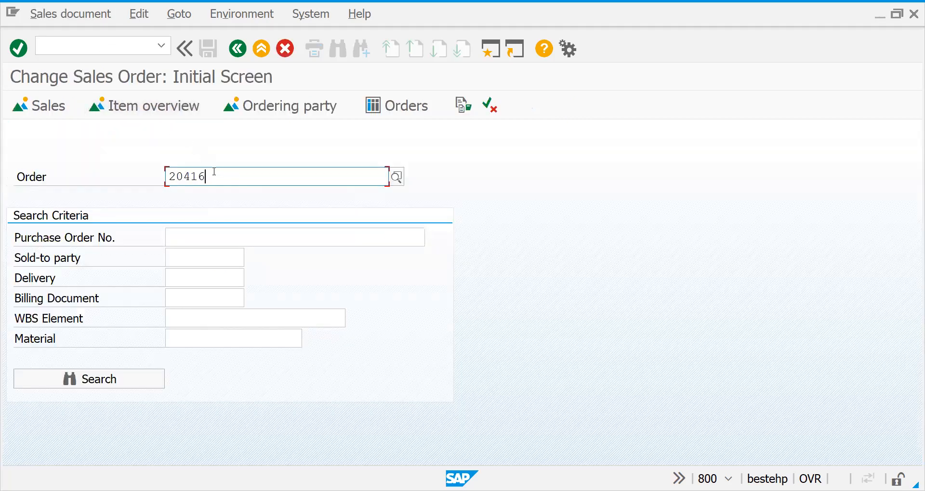
pyautogui.press('BackSpace')
pyautogui.write('7')
pyautogui.press('Return')
pyautogui.press('Return')
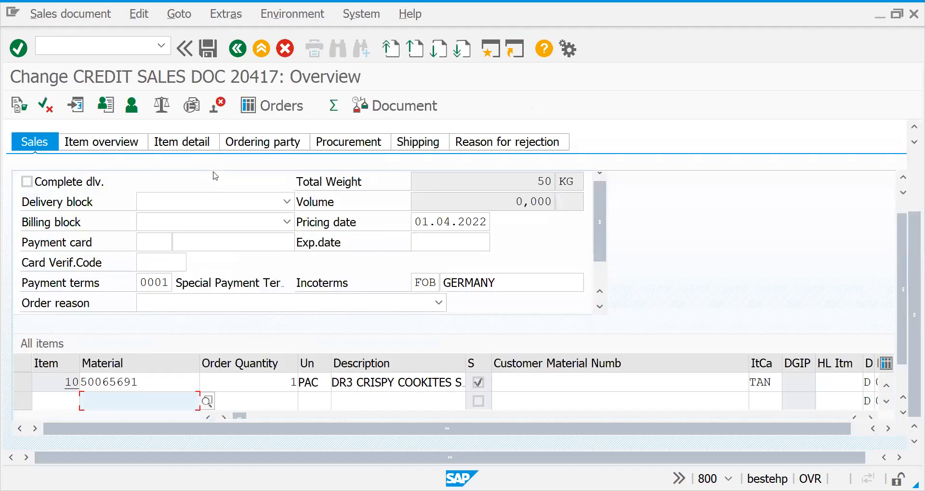
# Start a new credit sales order of type ZOR1 in VA01
pyautogui.click(70, 45)
pyautogui.write('/nva02')
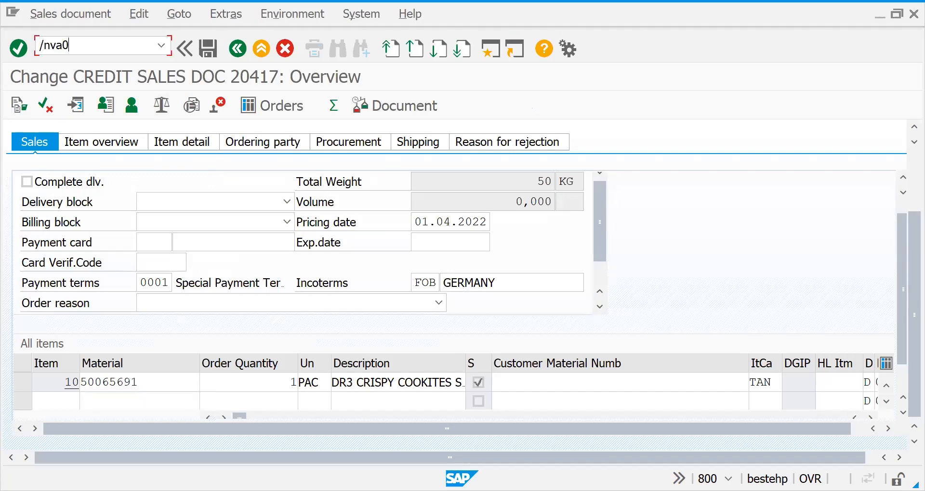
pyautogui.press('Return')
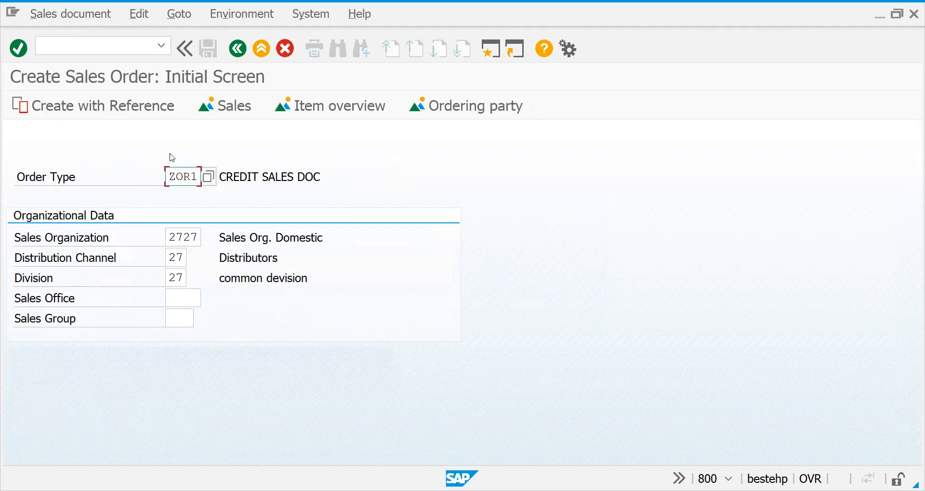
pyautogui.press('Return')
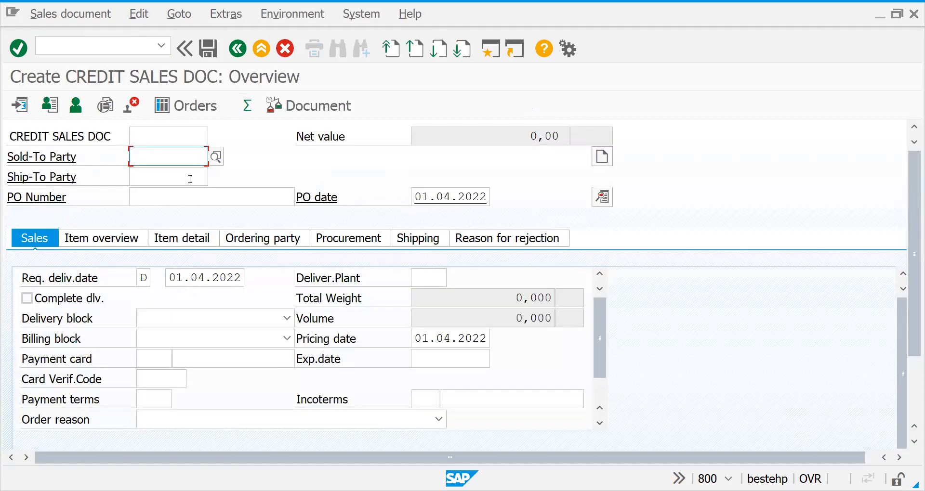
# Choose the second suggested customer number as the sold-to party of the new credit sales order
pyautogui.press('space')
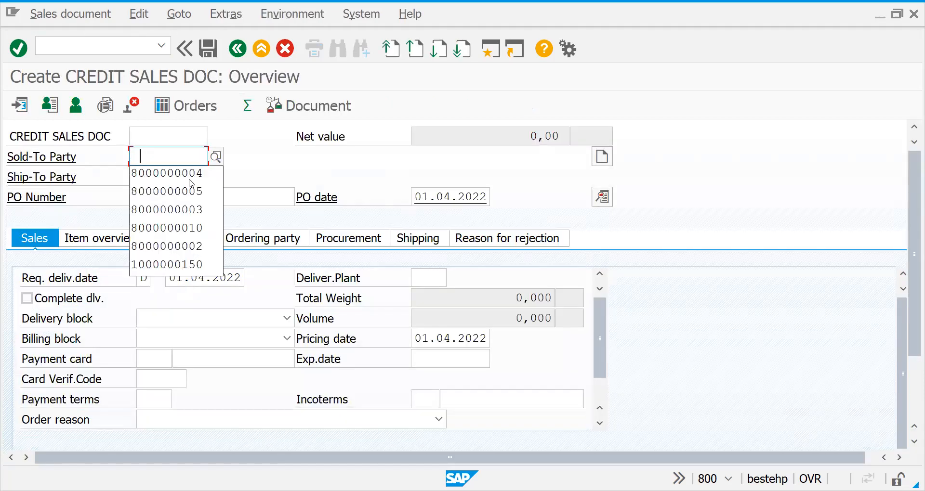
pyautogui.press('Down')
pyautogui.press('Down')
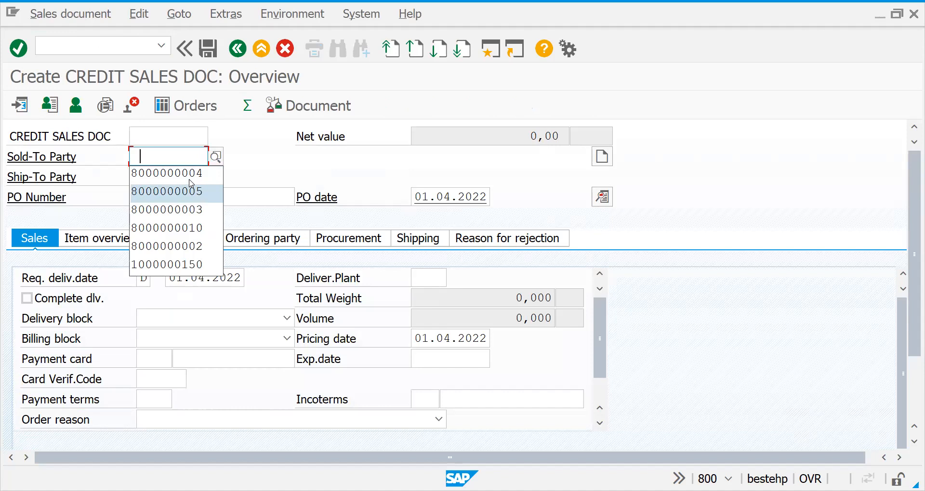
pyautogui.press('Up')
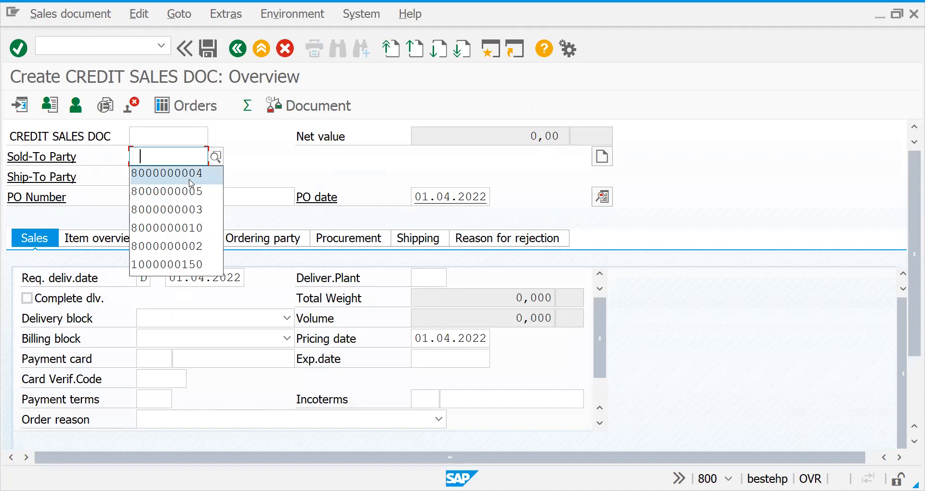
pyautogui.press('Down')
pyautogui.press('Return')
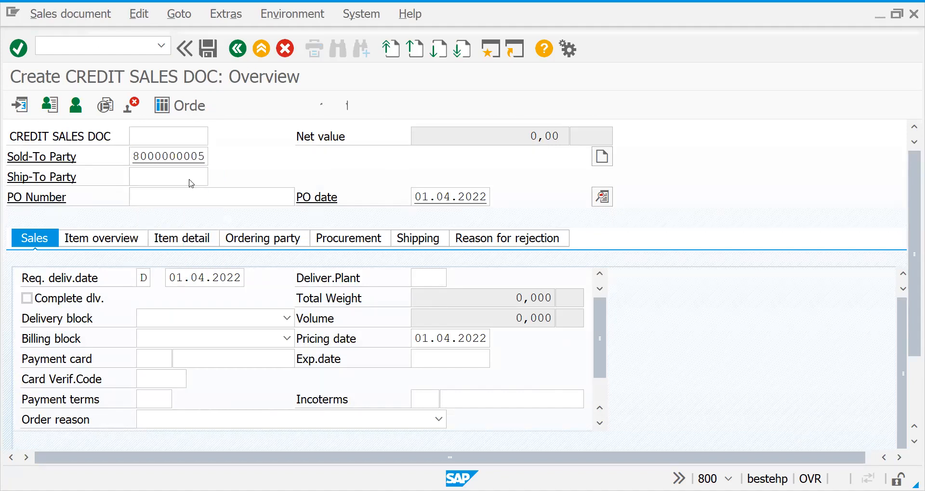
pyautogui.press('Return')
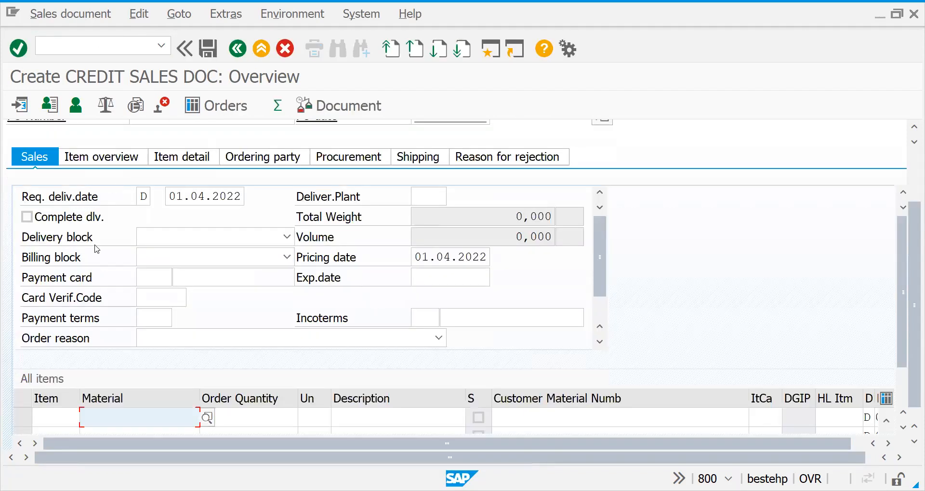
# Try to add material 50065691 with order quantity 1 as the first item of the new order
pyautogui.press('Down')
pyautogui.press('Down')
pyautogui.press('Return')
pyautogui.press('Tab')
pyautogui.write('1')
pyautogui.press('Return')
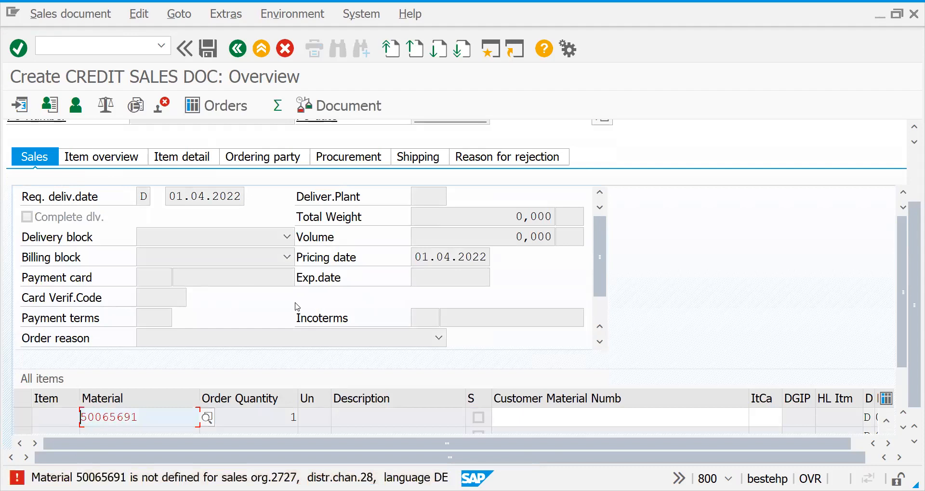
# Try material 50065642 in place of the rejected material in the first item of the order
pyautogui.moveTo(169, 419); pyautogui.dragTo(19, 419)
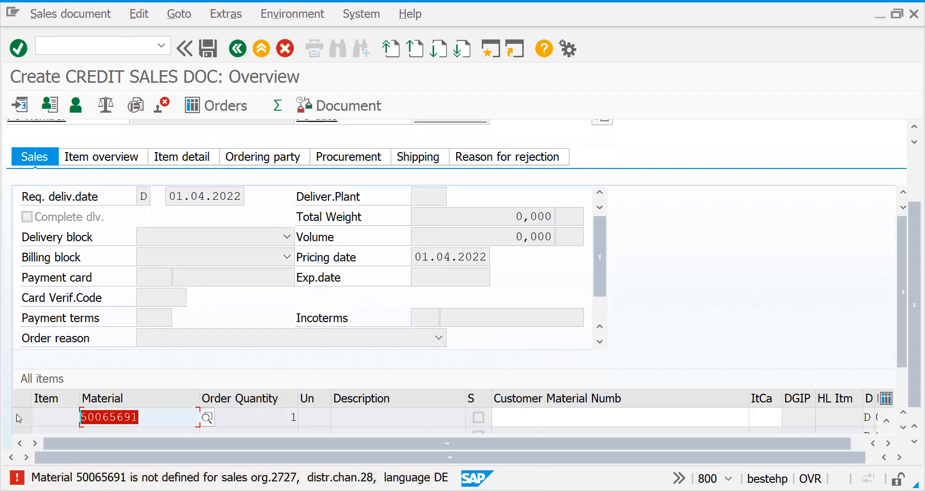
pyautogui.press('BackSpace')
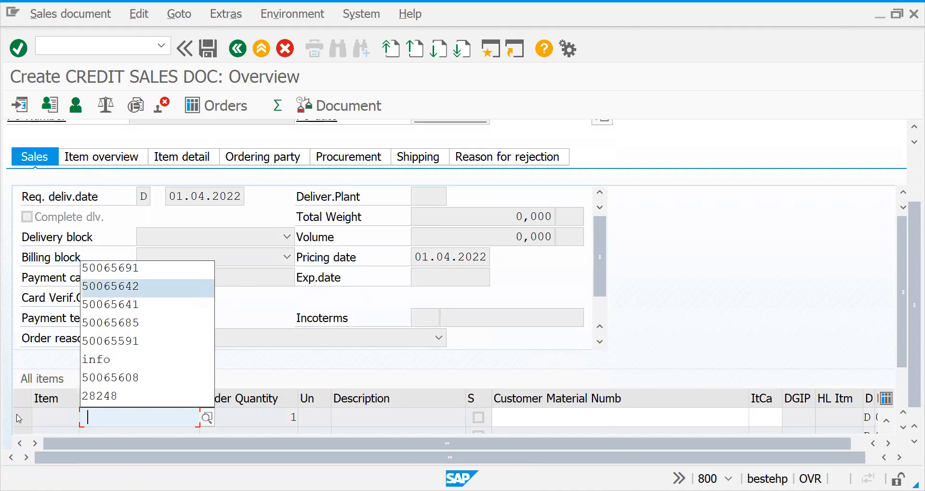
pyautogui.press('Return')
pyautogui.press('Return')
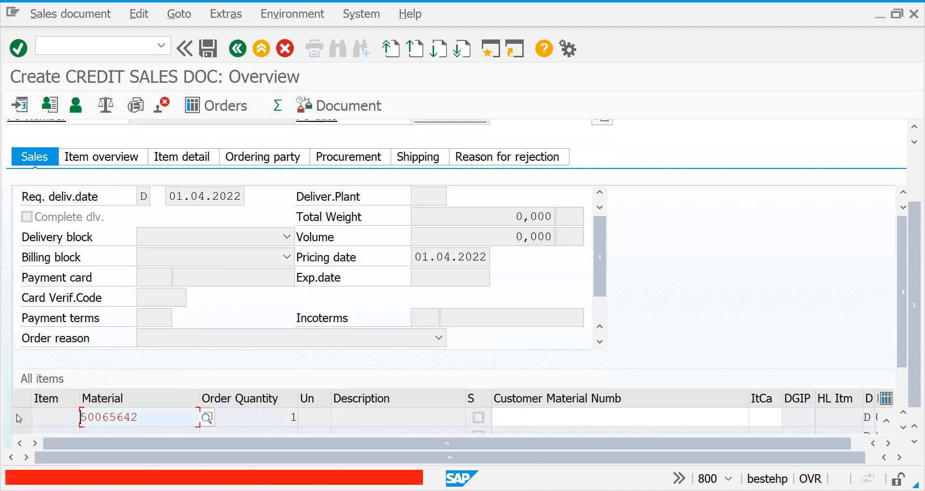
# Leave the unsaved sales order and open the customer creation transaction XD01
pyautogui.click(66, 47)
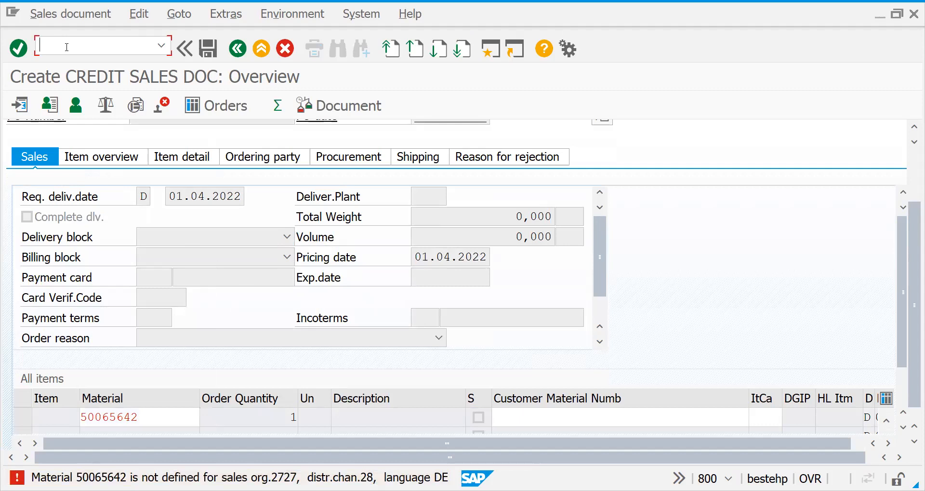
pyautogui.write('/nx')
pyautogui.press('BackSpace')
pyautogui.write('xd01')
pyautogui.press('Return')
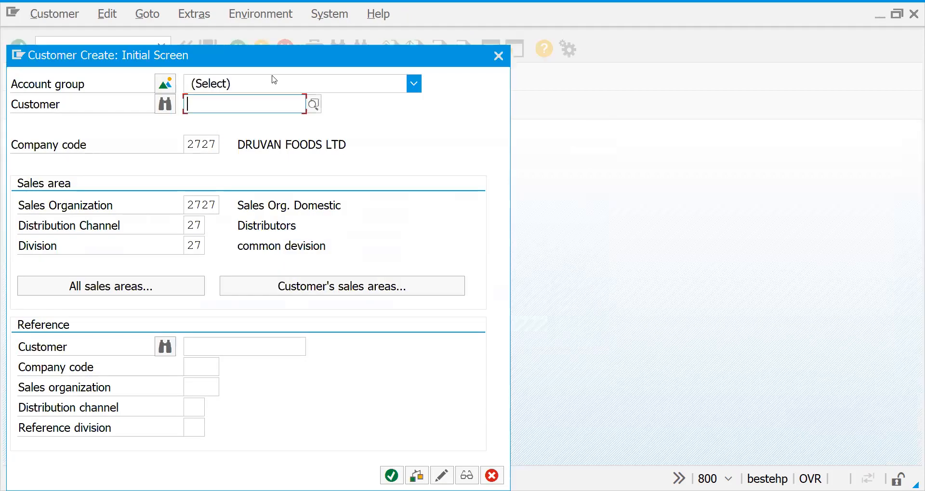
# Set the account group of the new customer to G001 Sold-to party
pyautogui.click(271, 80)
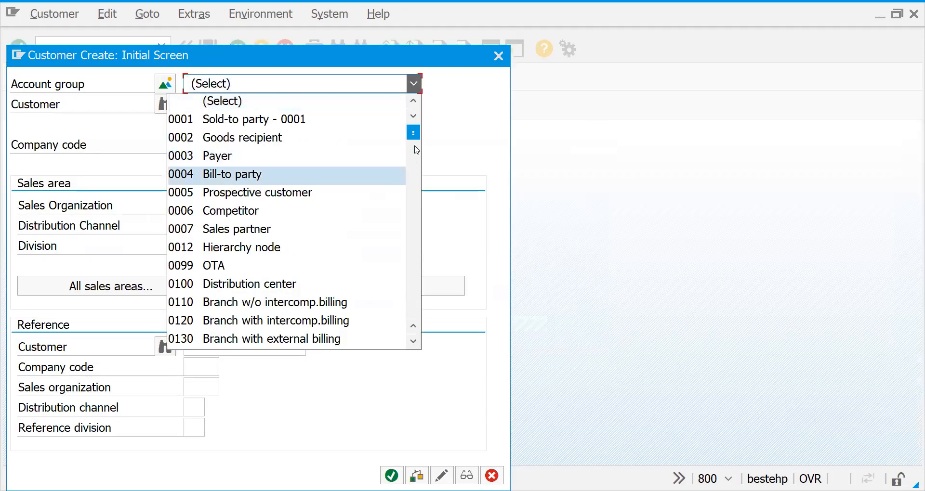
pyautogui.scroll(-8, 413, 192)
pyautogui.moveTo(412, 189); pyautogui.dragTo(416, 219)
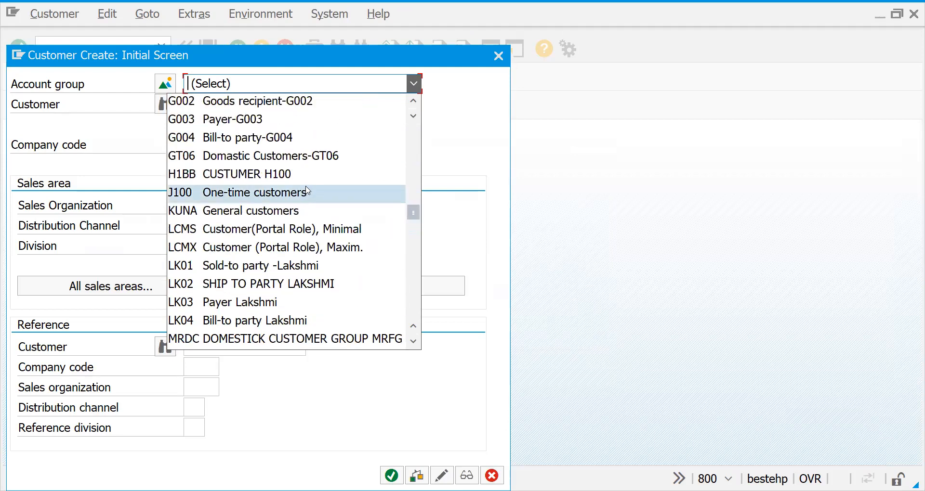
pyautogui.click(416, 105)
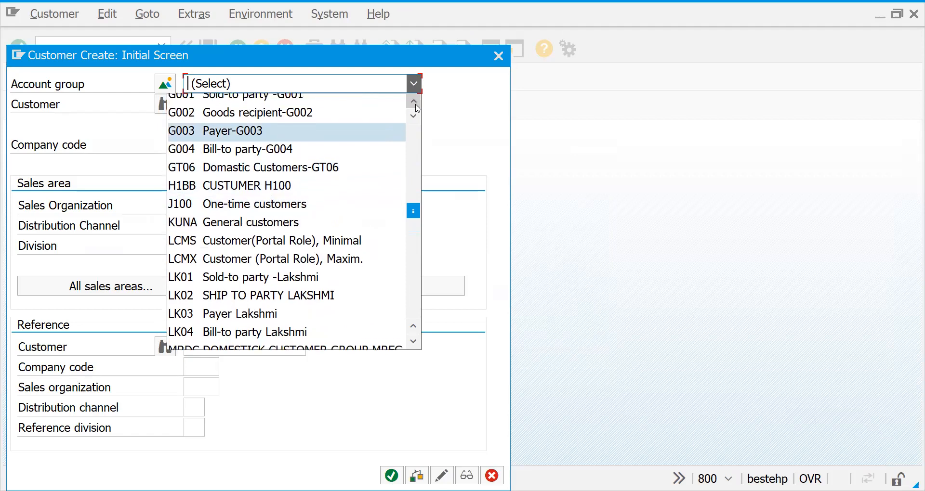
pyautogui.click(416, 105)
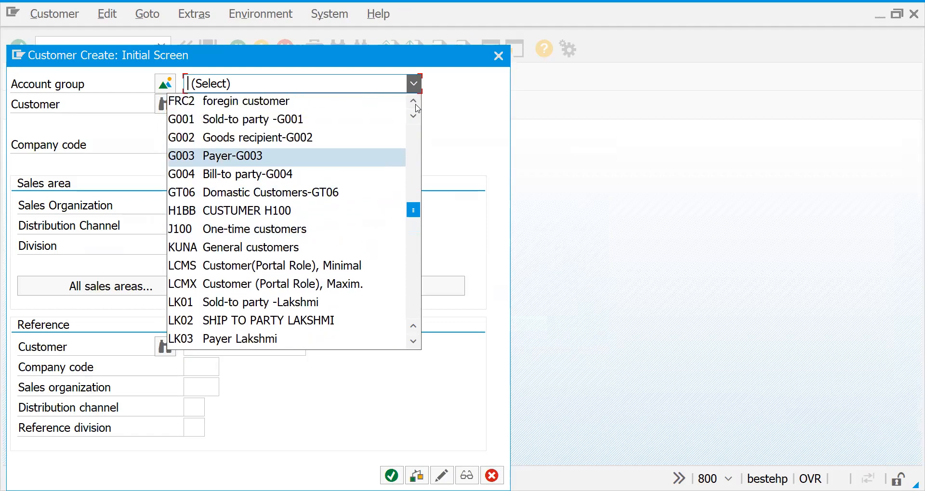
pyautogui.click(326, 127)
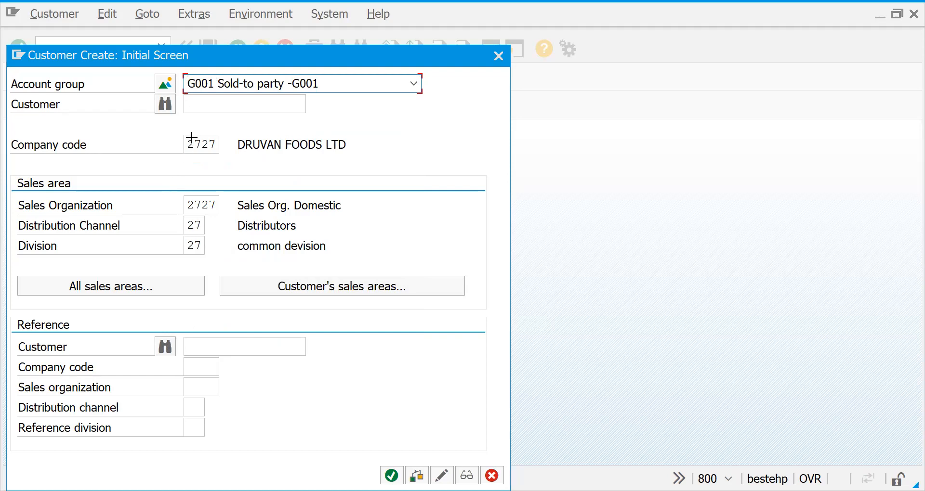
# Copy the new customer's company code 2727 and sales area values into the reference data, starting at the reference company code
pyautogui.moveTo(192, 137); pyautogui.dragTo(233, 246)
pyautogui.hotkey('ctrl', 'c')
pyautogui.click(189, 368)
pyautogui.hotkey('ctrl', 'v')
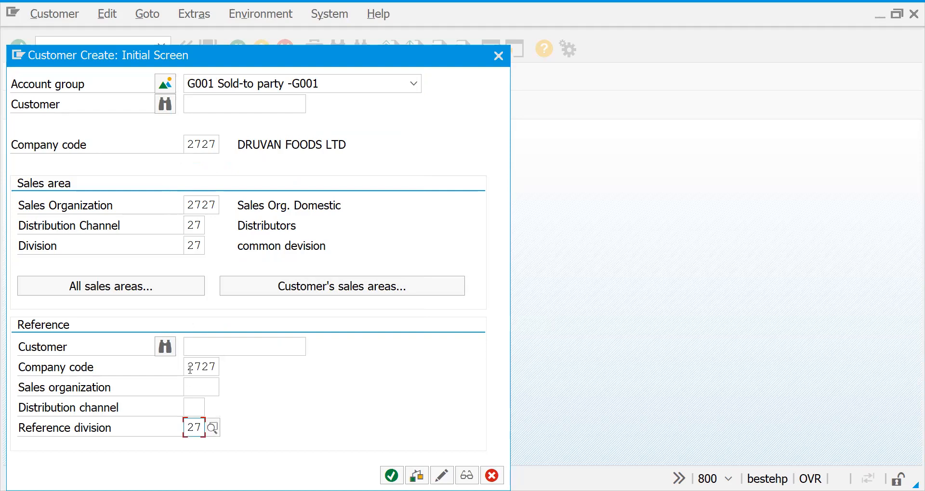
# Try to copy distribution channel 27 and division 27 from the sales area into the matching reference fields
pyautogui.click(186, 229)
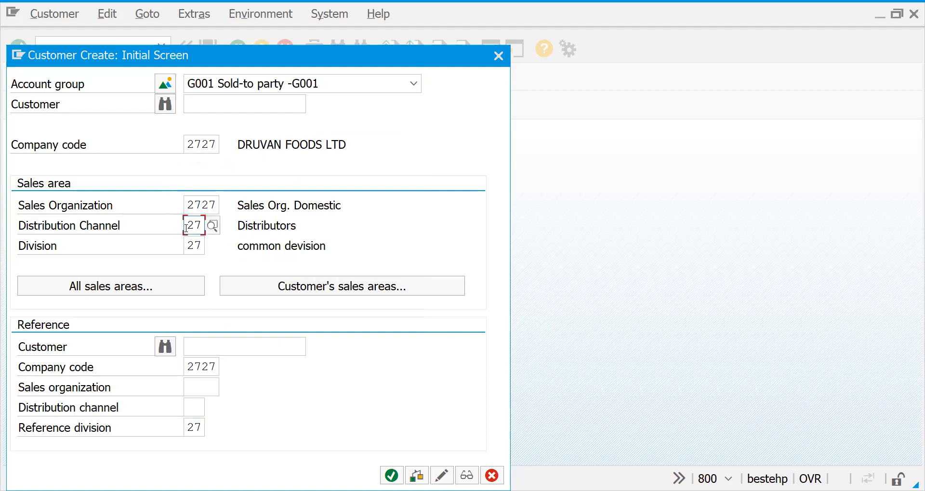
pyautogui.hotkey('ctrl', 'y')
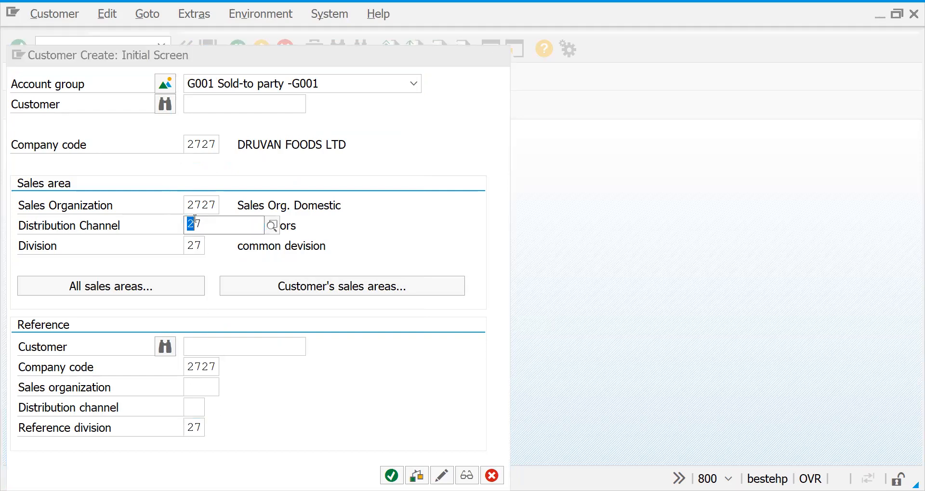
pyautogui.moveTo(181, 222); pyautogui.dragTo(215, 265)
pyautogui.hotkey('ctrl', 'c')
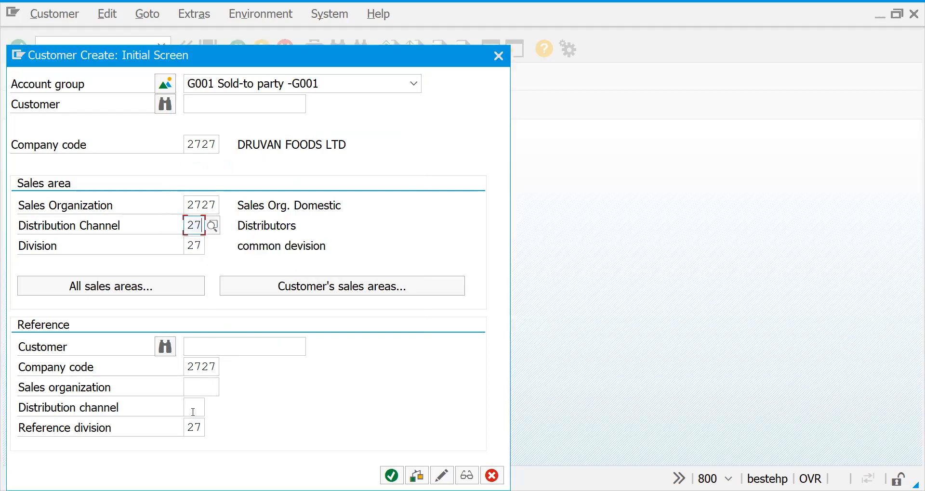
pyautogui.click(191, 408)
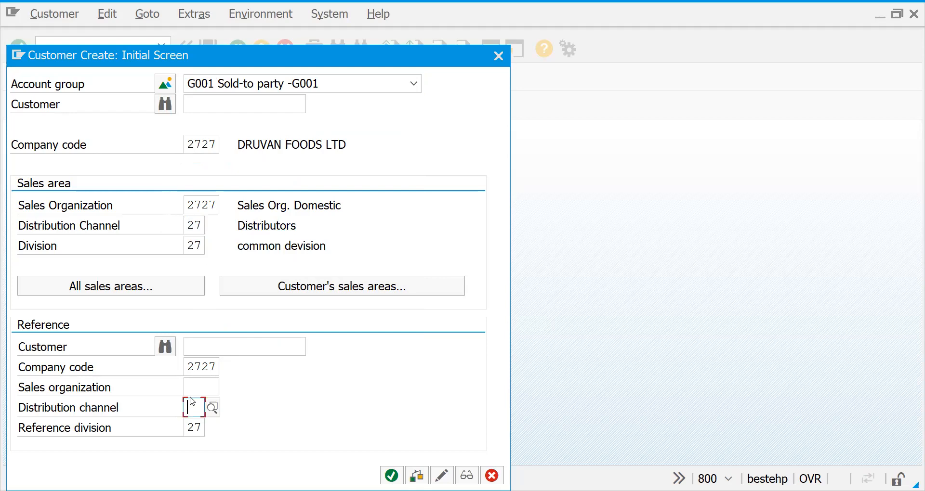
pyautogui.hotkey('ctrl', 'v')
# Set the reference sales organization to 2727, the distribution channel to 27 and the reference division to 27
pyautogui.click(193, 387)
pyautogui.write('2727')
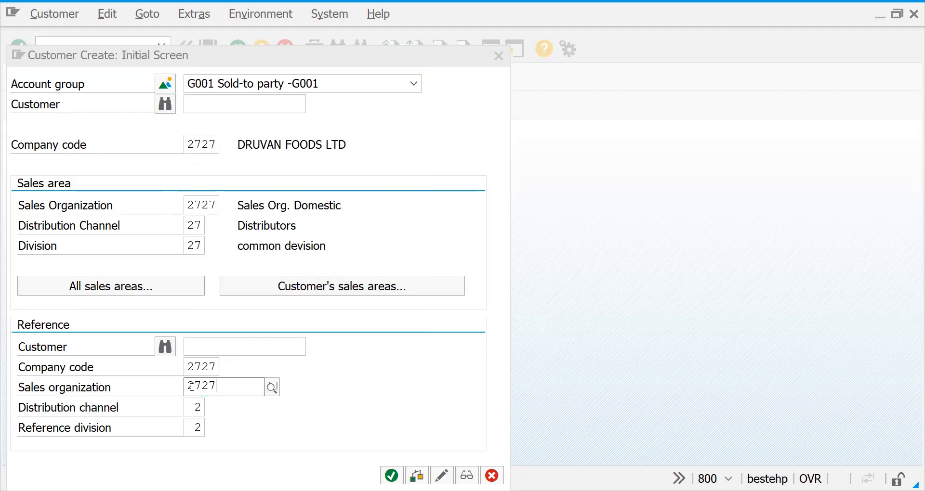
pyautogui.press('Tab')
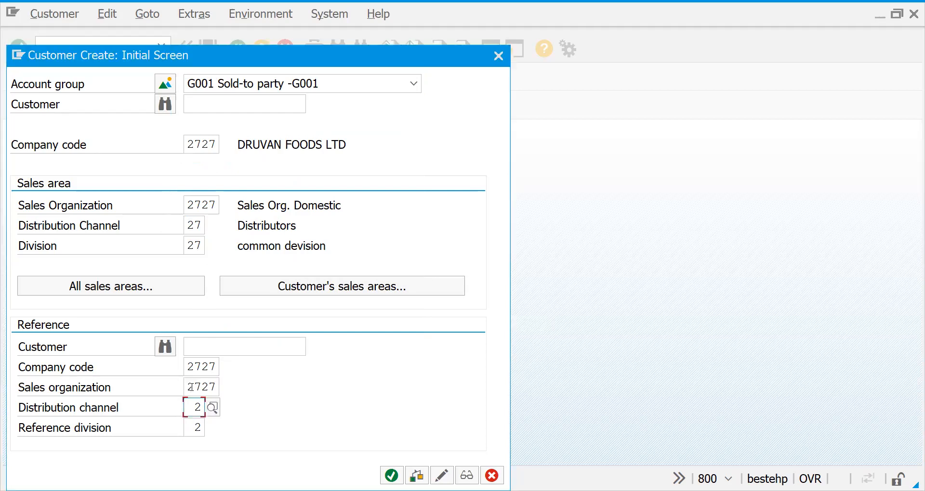
pyautogui.write('27')
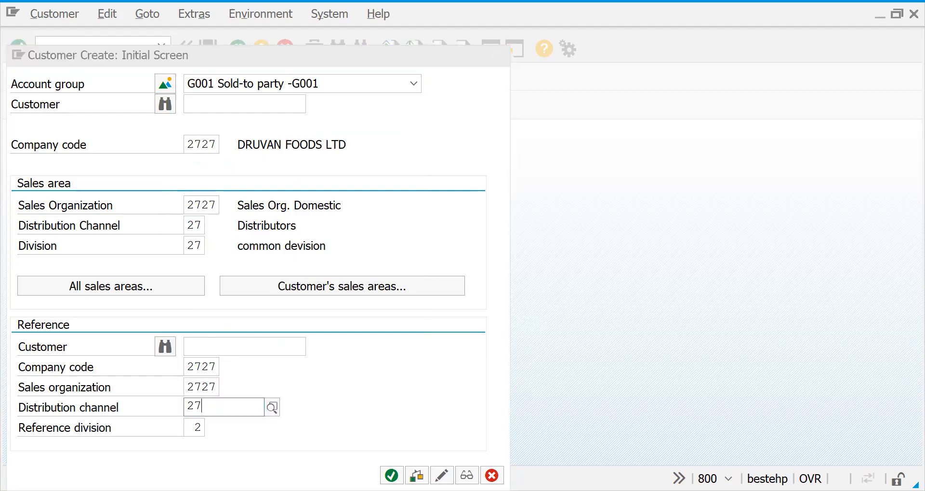
pyautogui.press('Tab')
pyautogui.write('3')
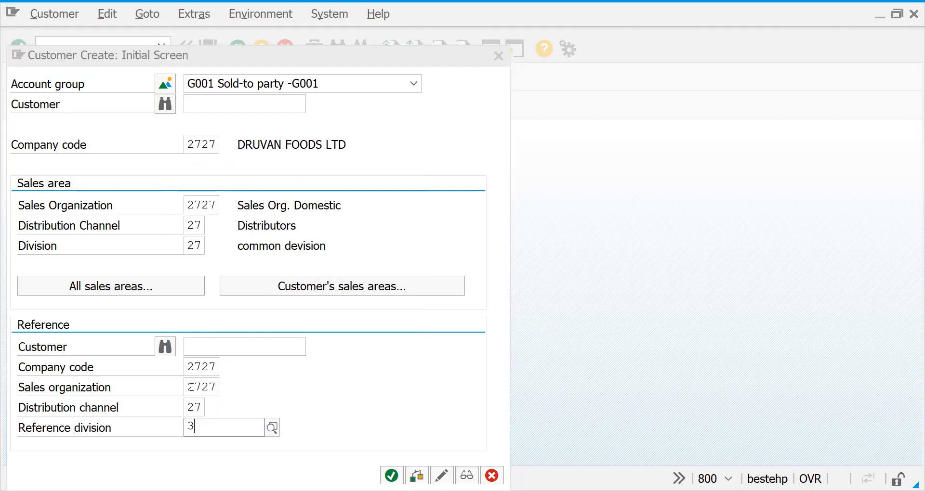
pyautogui.press('BackSpace')
pyautogui.write('27')
# Enter the second suggested customer number as the reference customer and try to continue with it
pyautogui.click(247, 348)
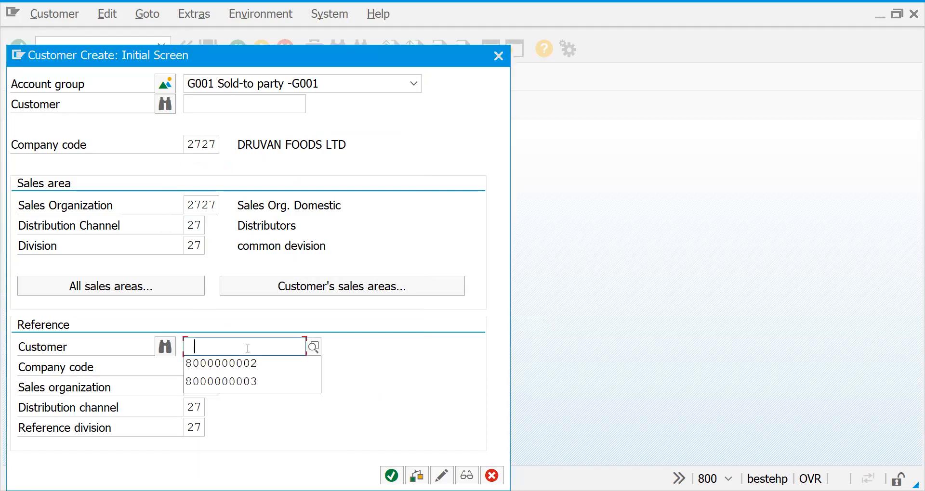
pyautogui.press('Down')
pyautogui.press('Down')
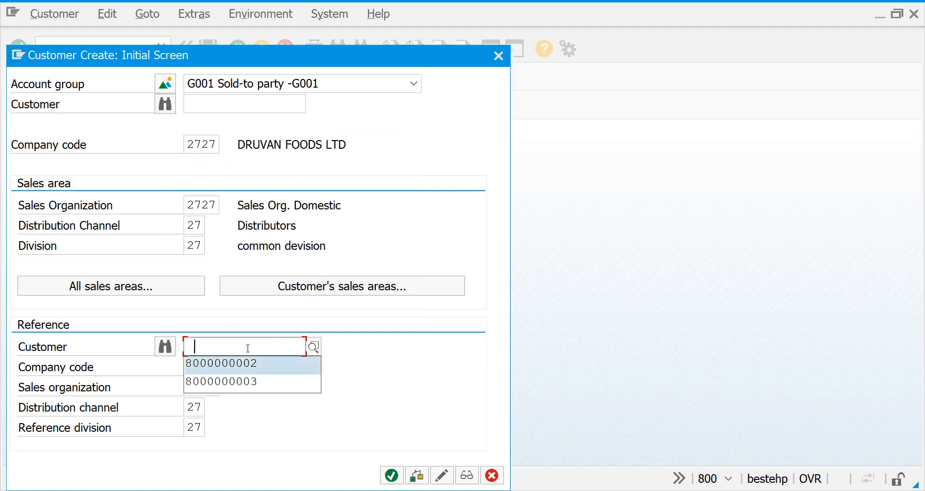
pyautogui.press('BackSpace')
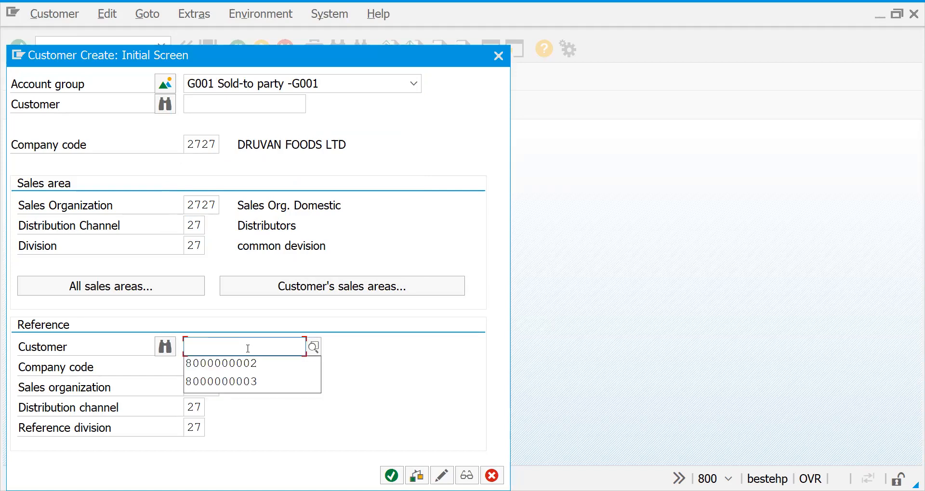
pyautogui.press('Down')
pyautogui.press('Down')
pyautogui.press('Return')
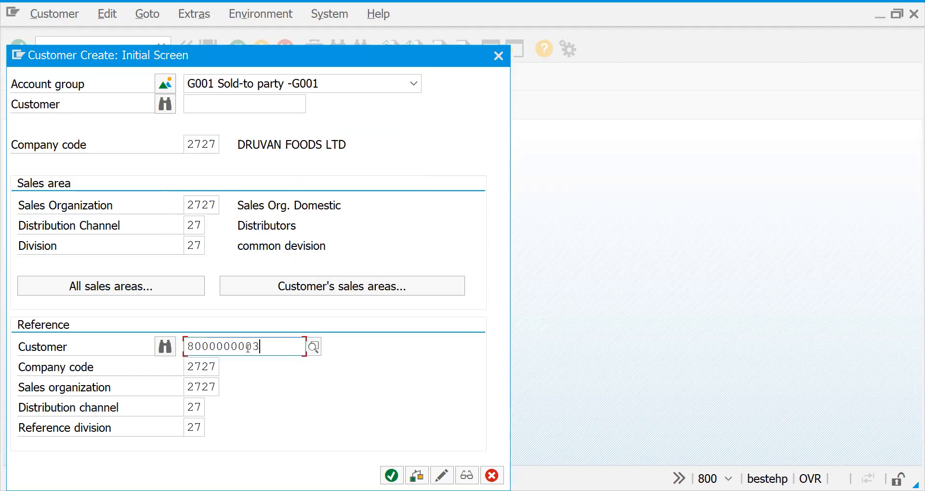
pyautogui.write('4')
pyautogui.press('Return')
pyautogui.press('Return')
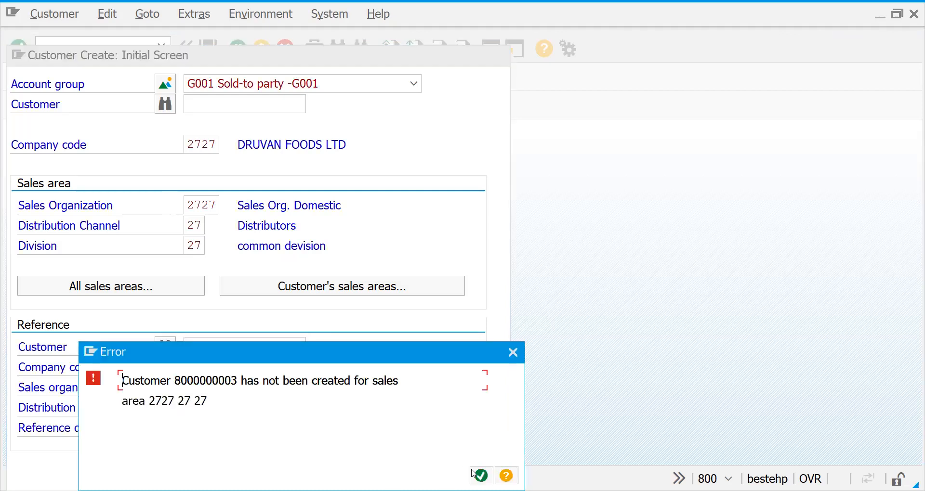
pyautogui.press('Return')
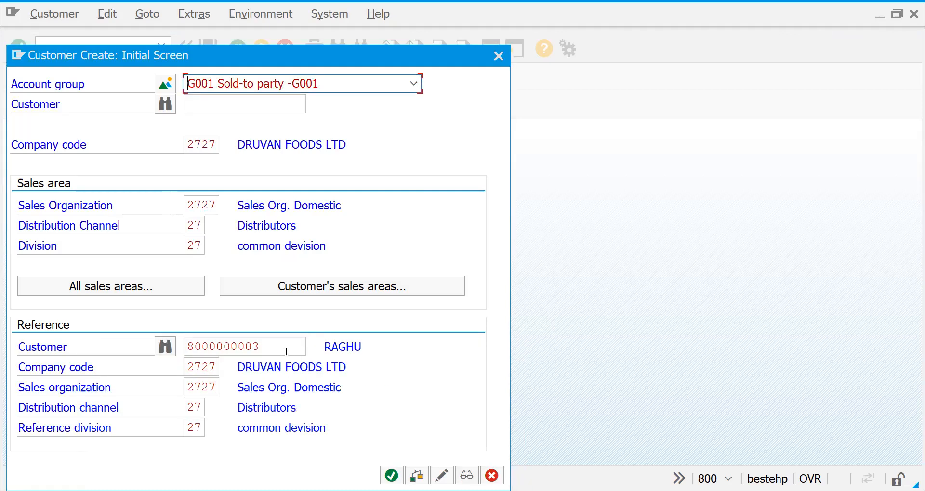
# Change the last digit of the reference customer number to 4 and continue to the general data despite the different reference account group
pyautogui.press('BackSpace')
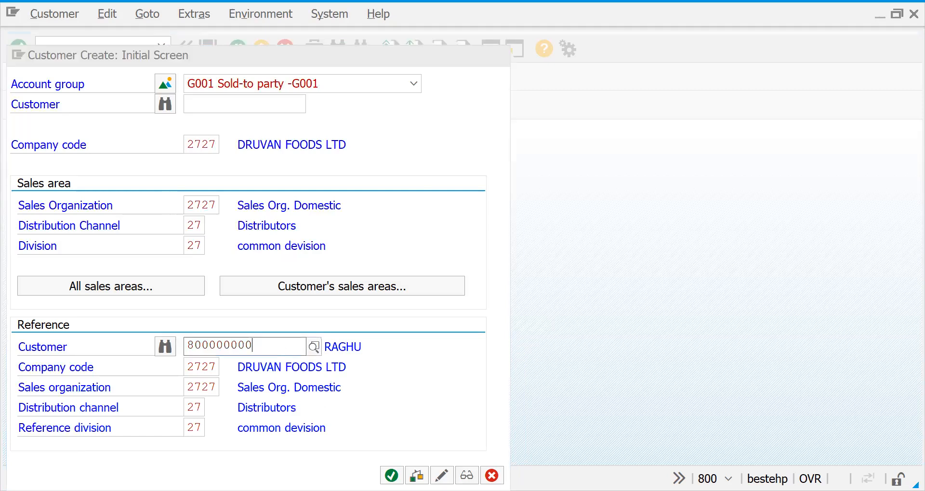
pyautogui.write('4')
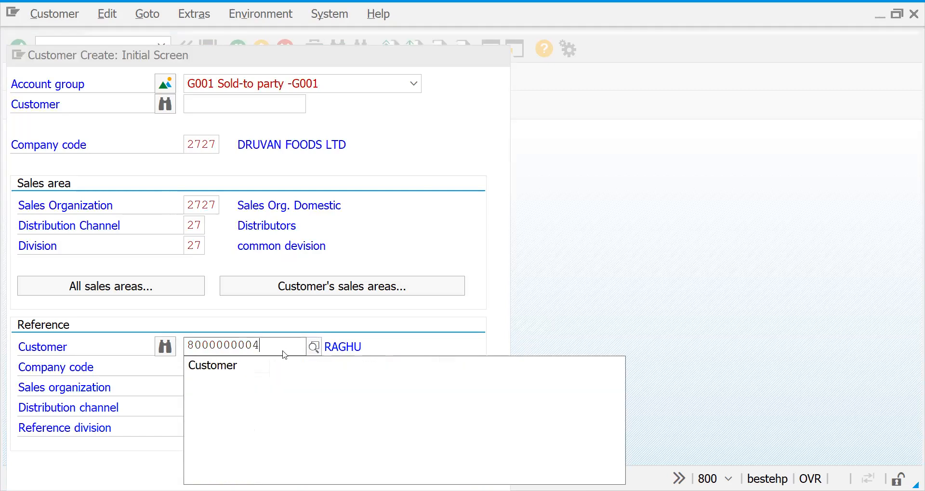
pyautogui.press('Return')
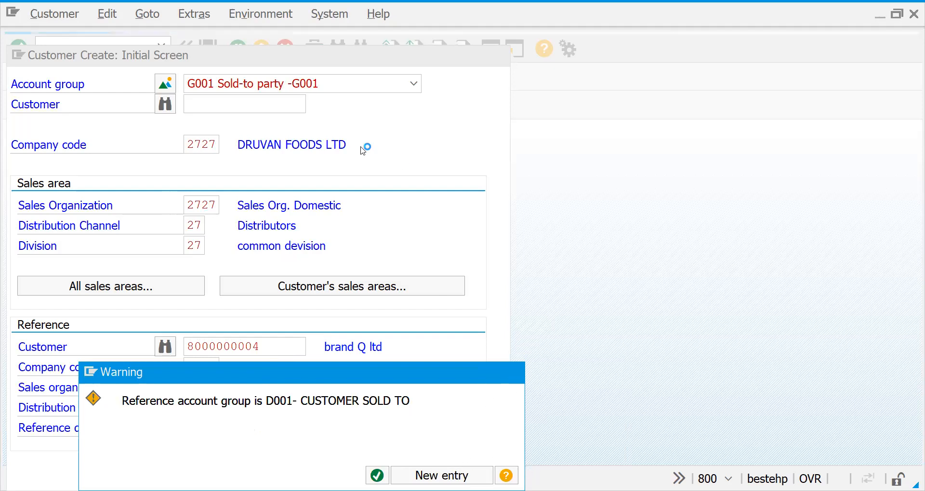
pyautogui.press('Return')
# Cancel processing of this customer and change the account group to D001- CUSTOMER SOLD TO
pyautogui.click(236, 47)
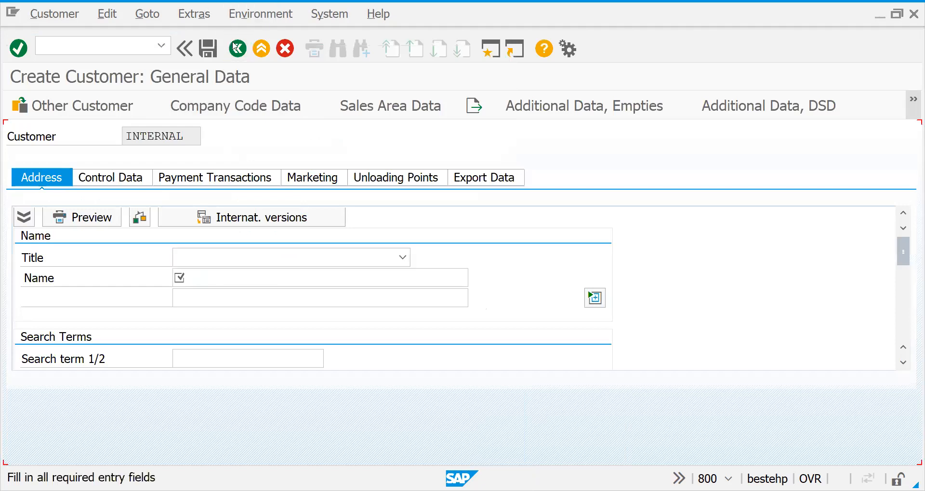
pyautogui.click(237, 47)
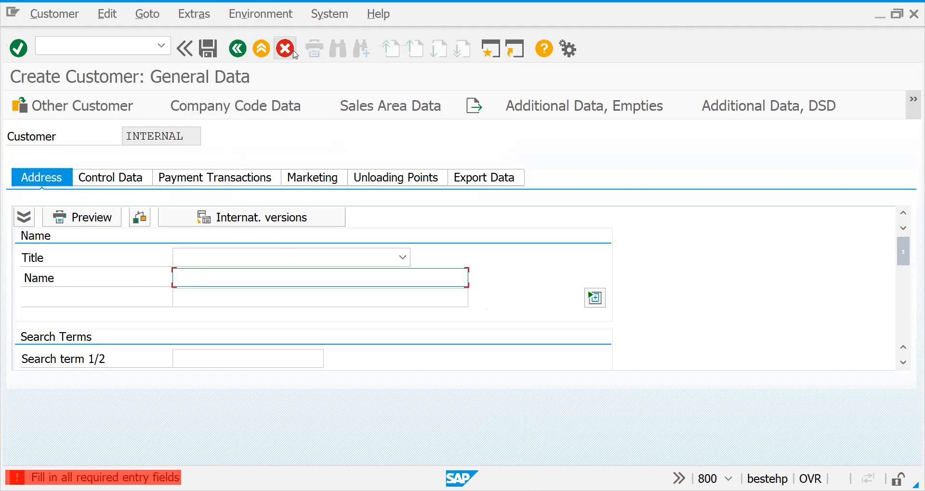
pyautogui.click(294, 53)
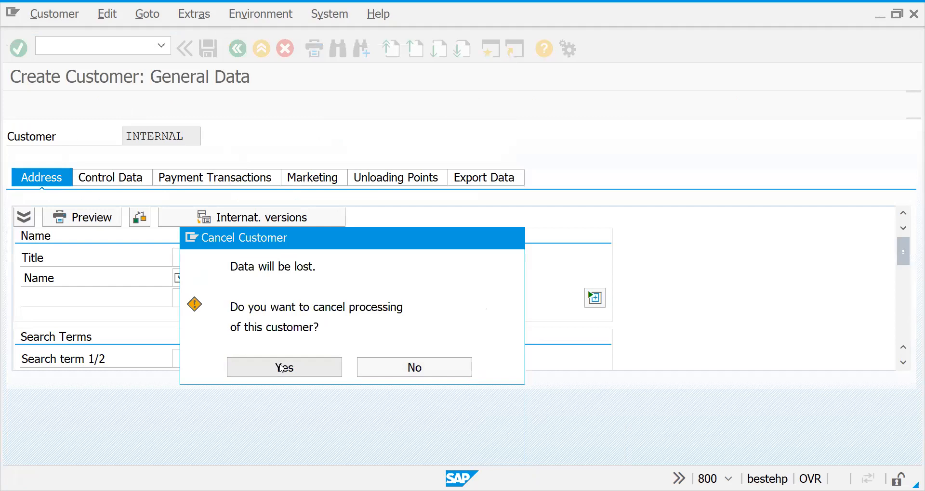
pyautogui.click(282, 369)
pyautogui.click(269, 82)
pyautogui.scroll(5, 260, 92)
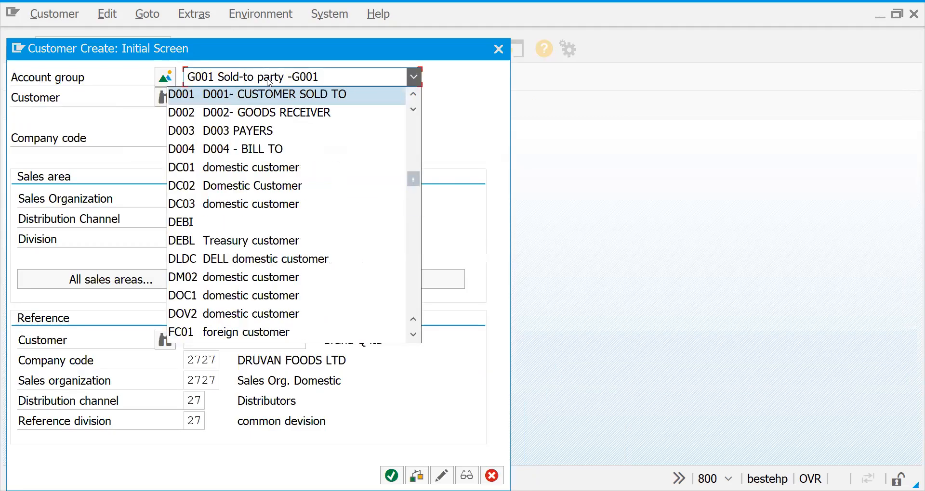
pyautogui.click(255, 94)
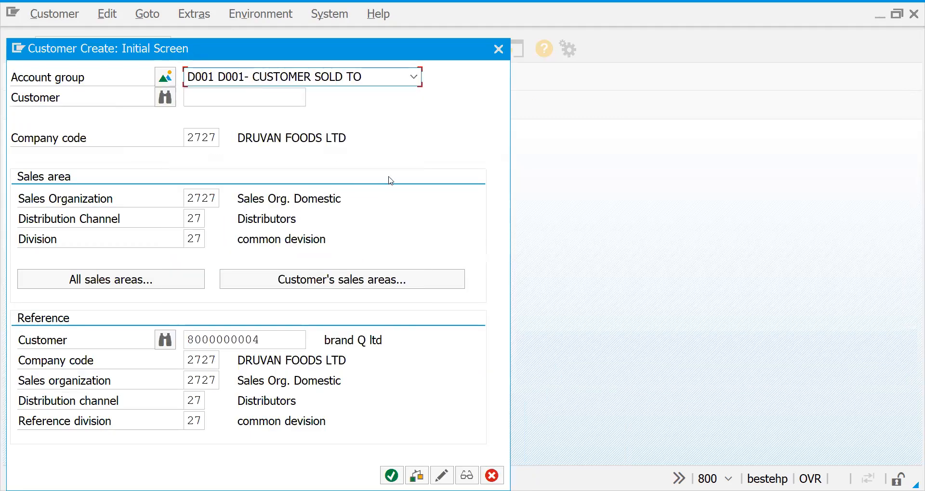
# Continue to the general data, set the title to Mr. and enter the customer's name and the search term hi
pyautogui.press('Return')
pyautogui.write('Mr.')
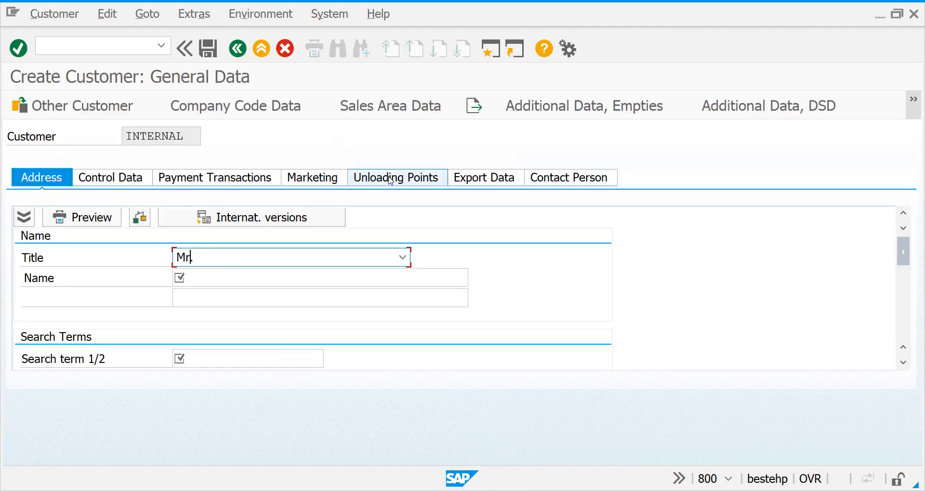
pyautogui.press('Tab')
pyautogui.write('sharm')
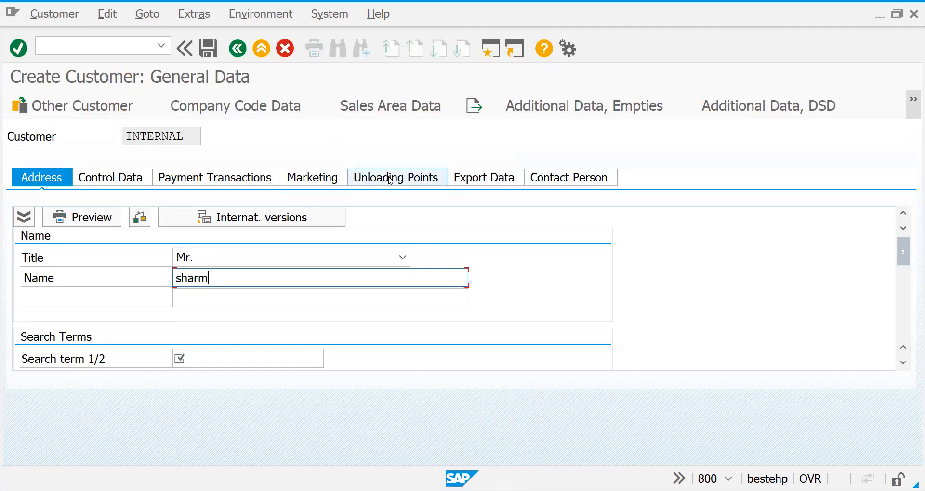
pyautogui.press('Tab')
pyautogui.press('Tab')
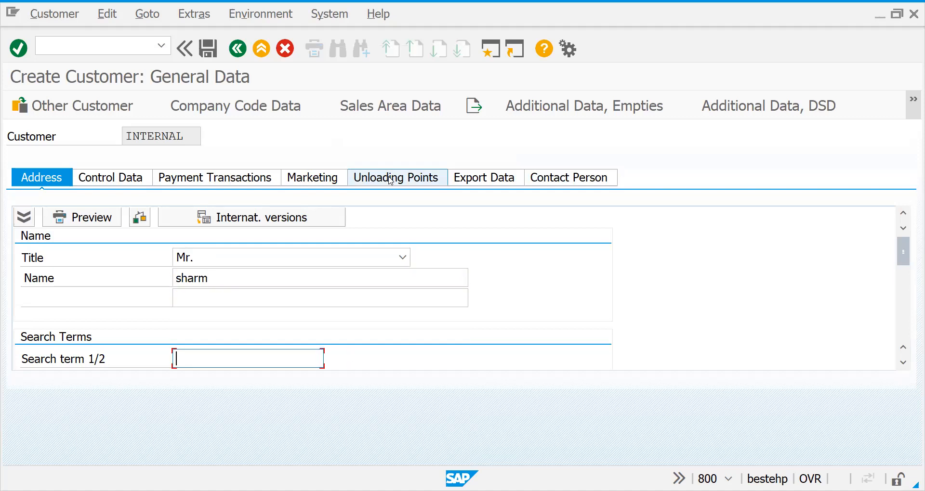
pyautogui.write('hi')
pyautogui.press('Return')
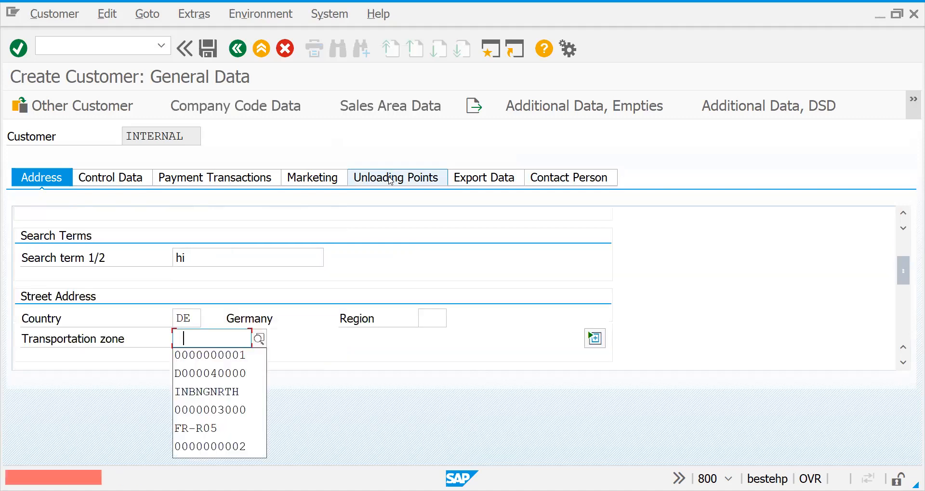
pyautogui.press('Down')
pyautogui.press('Return')
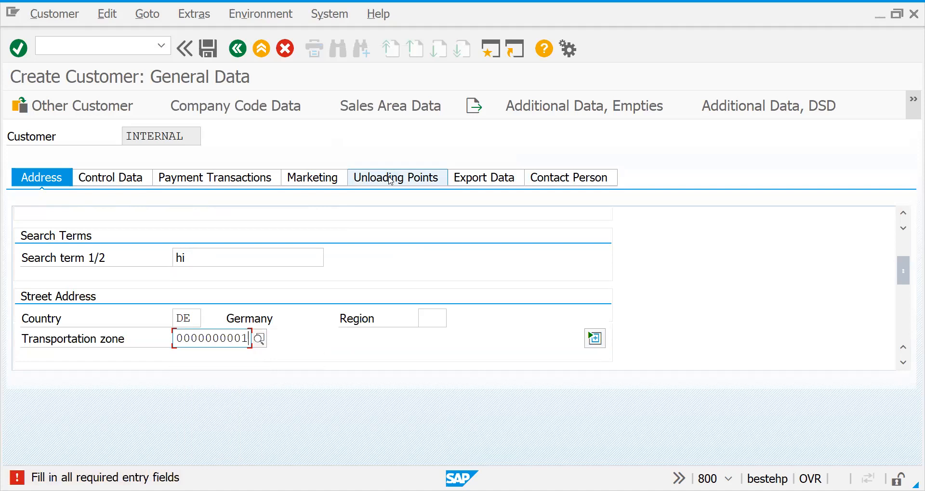
pyautogui.press('Return')
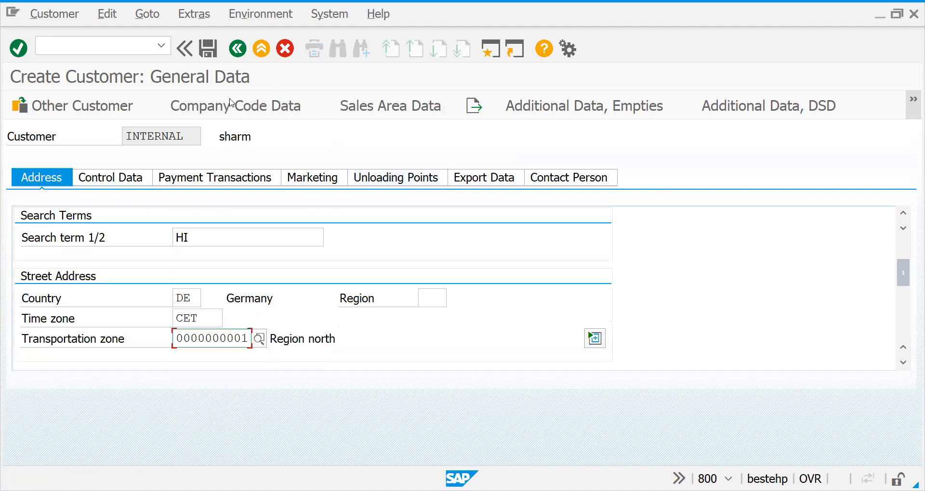
# Open the sales area data, set the tax classification for Germany's output tax to 1 and save the new customer
pyautogui.click(375, 115)
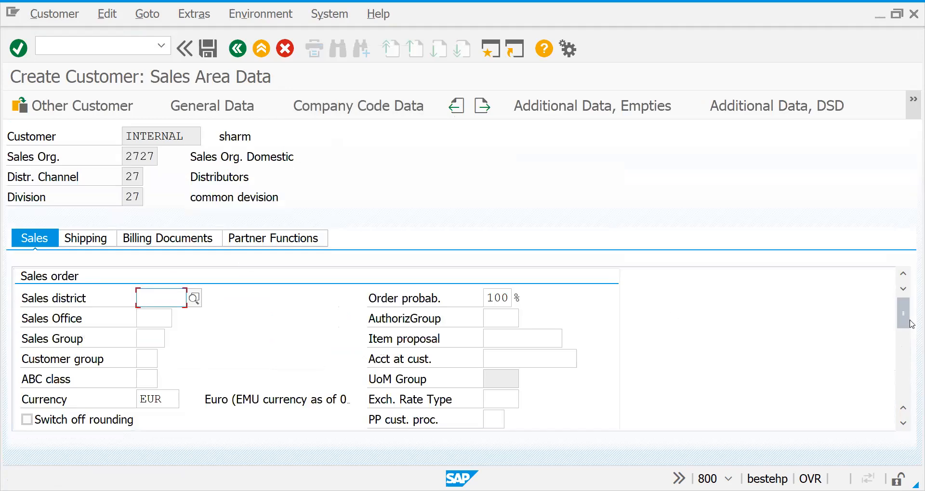
pyautogui.click(902, 353)
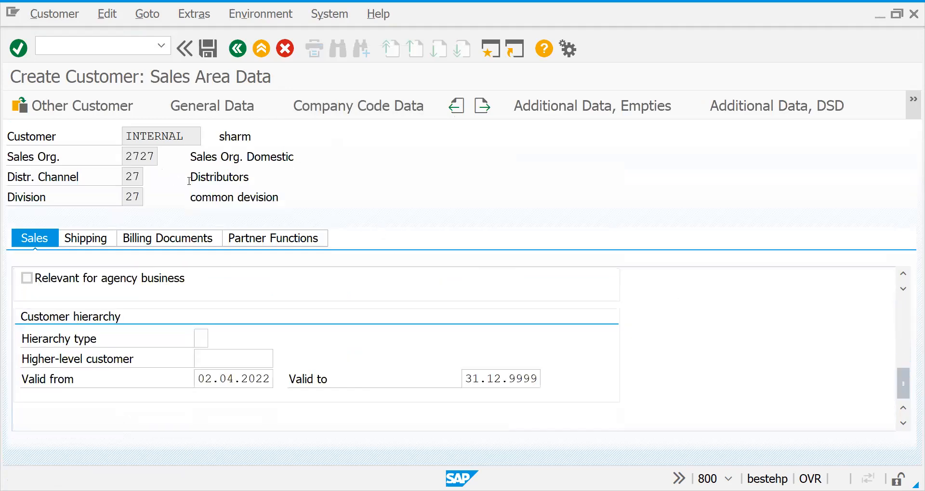
pyautogui.click(284, 238)
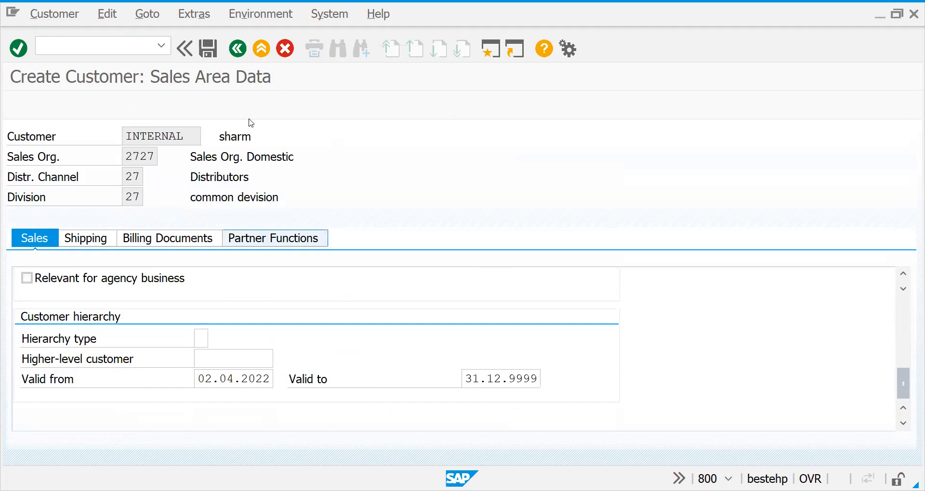
pyautogui.click(209, 48)
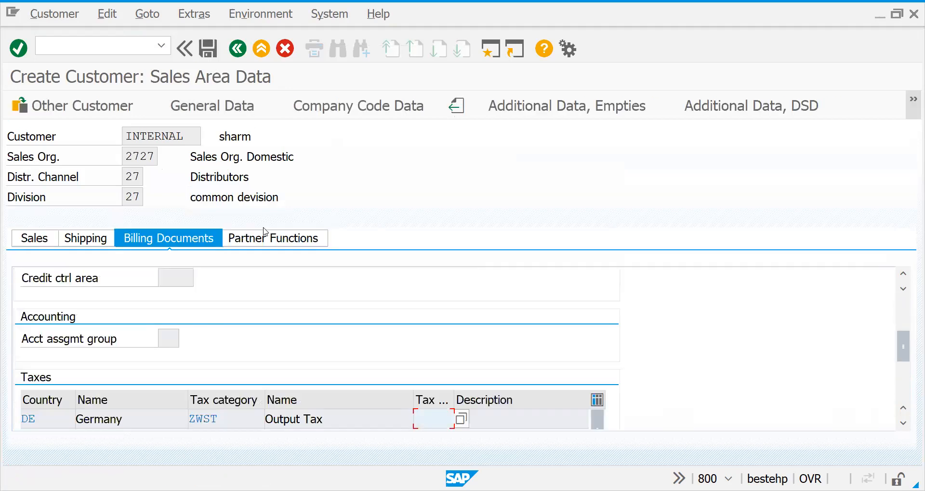
pyautogui.write('1')
pyautogui.press('Return')
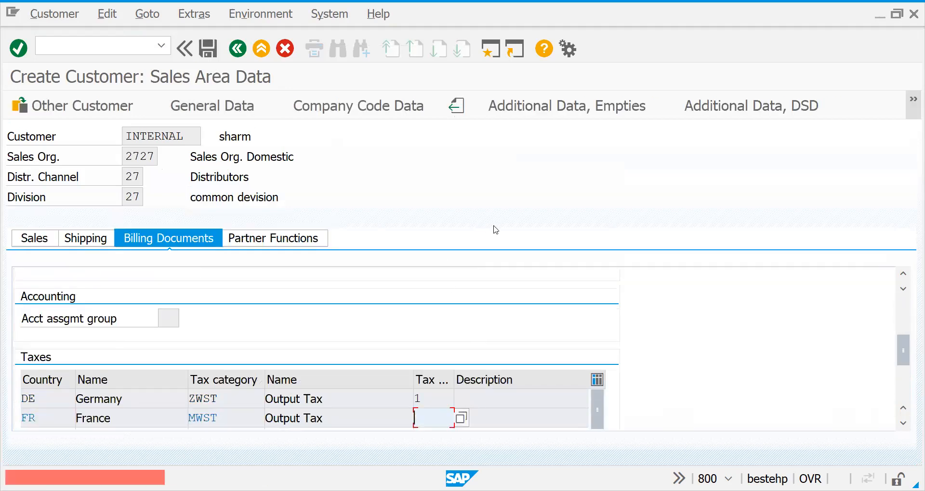
pyautogui.press('Return')
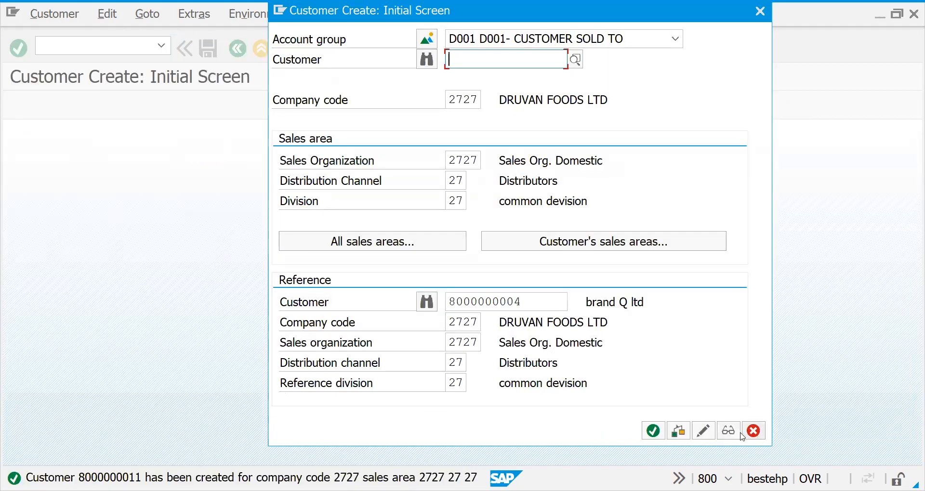
# Copy the new customer's number from its display and use it as sold-to party in a new VA01 credit sales order
pyautogui.click(732, 434)
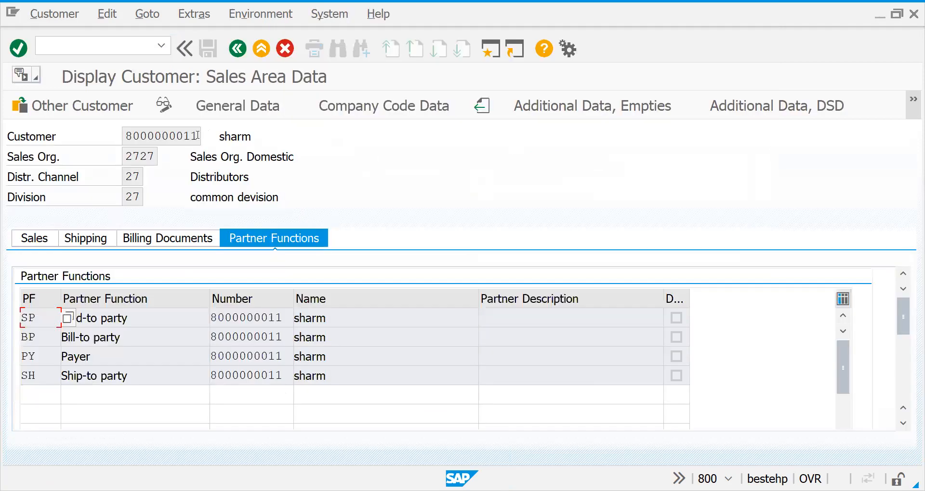
pyautogui.moveTo(197, 137); pyautogui.dragTo(94, 146)
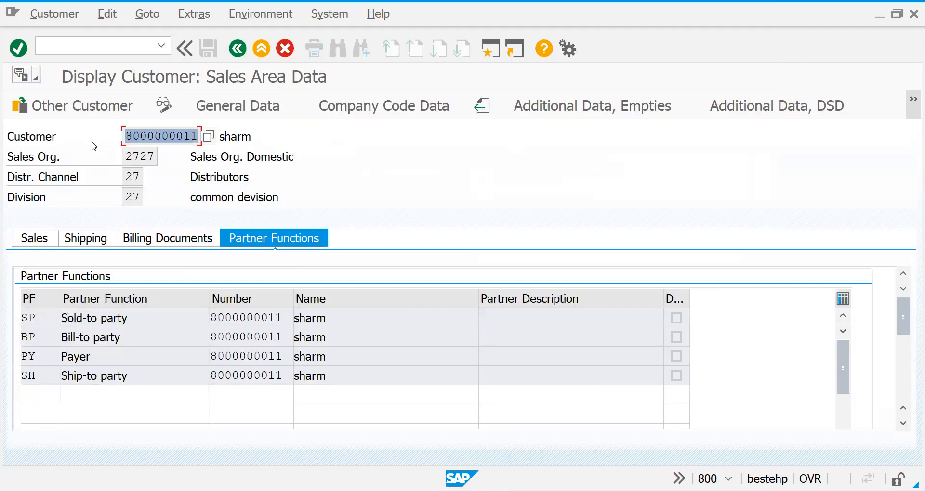
pyautogui.click(65, 39)
pyautogui.write('/nva01')
pyautogui.press('Return')
pyautogui.press('Return')
pyautogui.hotkey('ctrl', 'v')
# Enter material 50065642 with an order quantity of 1 as the first order item
pyautogui.press('Return')
pyautogui.press('Down')
pyautogui.press('Return')
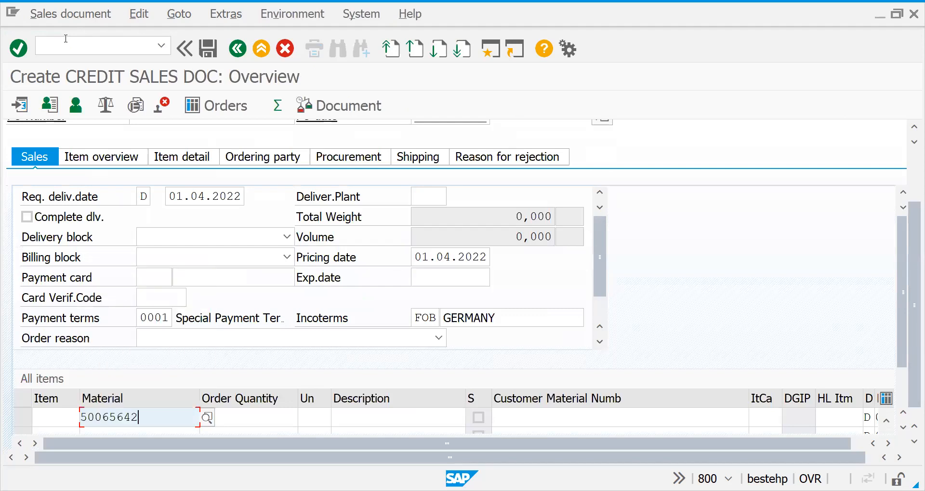
pyautogui.press('Tab')
pyautogui.write('1')
pyautogui.press('Return')
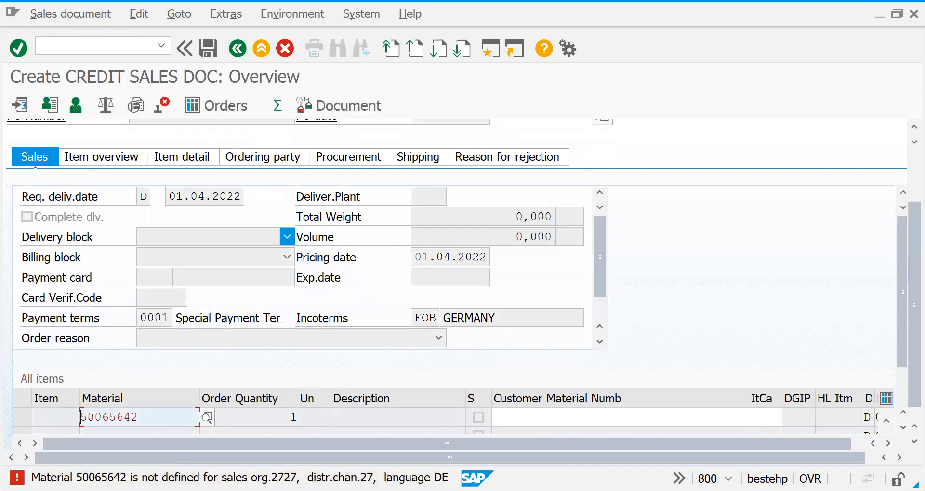
# Change the item's material to 50065691 and save the credit sales document
pyautogui.press('BackSpace')
pyautogui.press('Down')
pyautogui.press('Down')
pyautogui.press('Return')
pyautogui.press('Return')
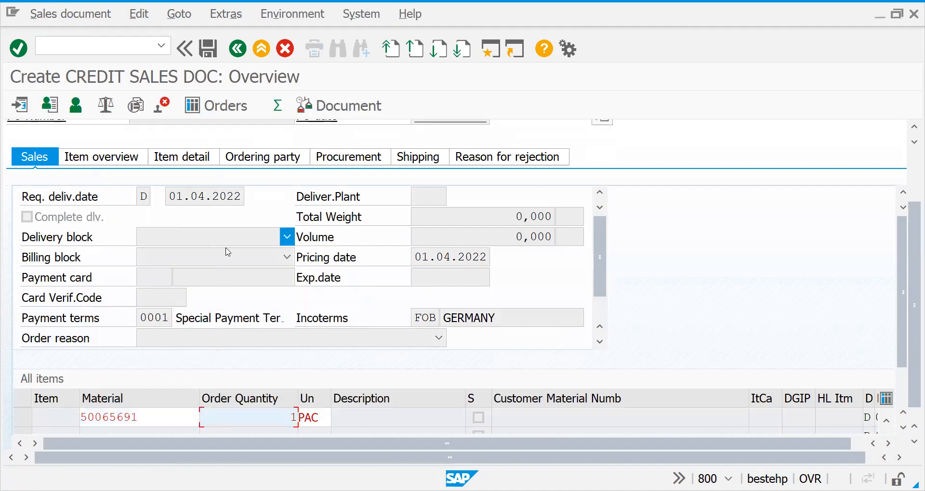
pyautogui.press('Return')
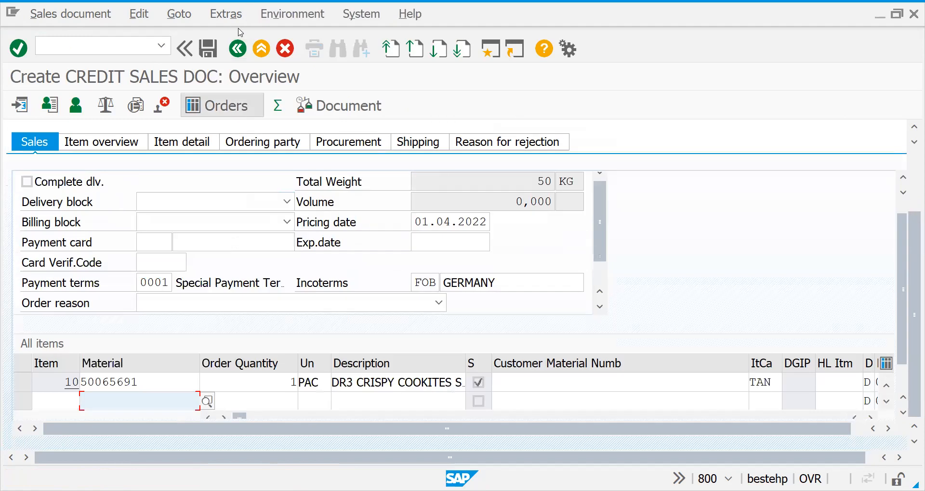
pyautogui.click(202, 54)
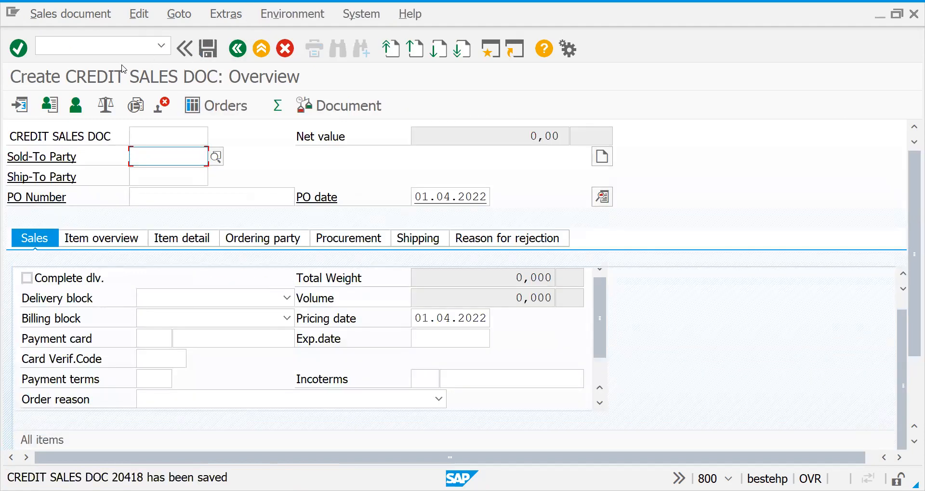
# Open transaction VL10C, set the shipping point to 2727 and list the sales order items due for shipping
pyautogui.click(94, 46)
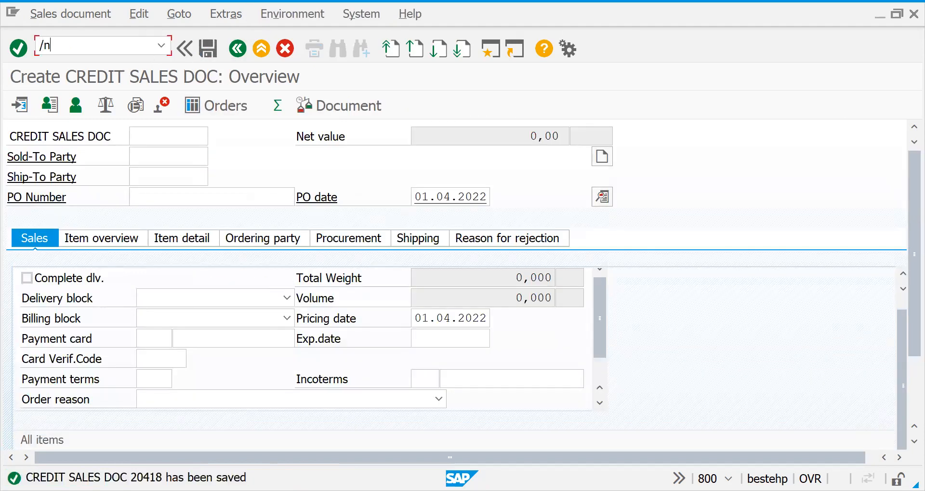
pyautogui.write('/nvl10c')
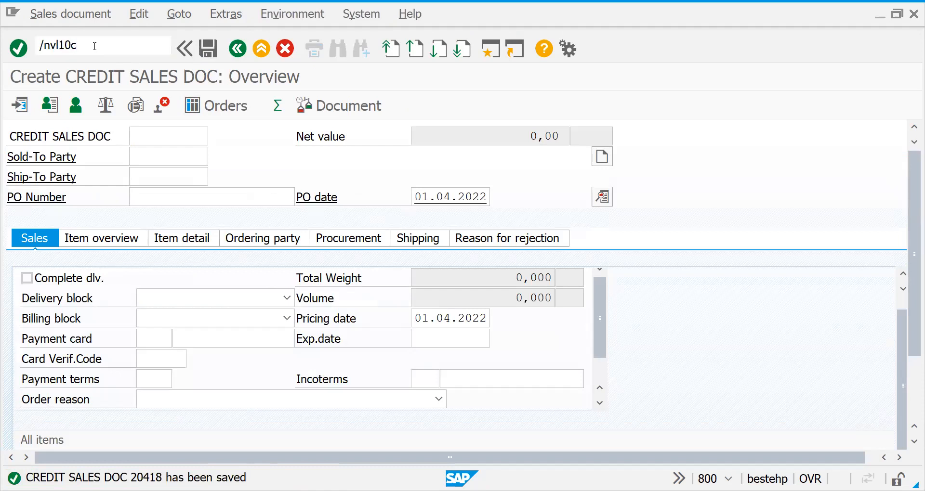
pyautogui.press('Return')
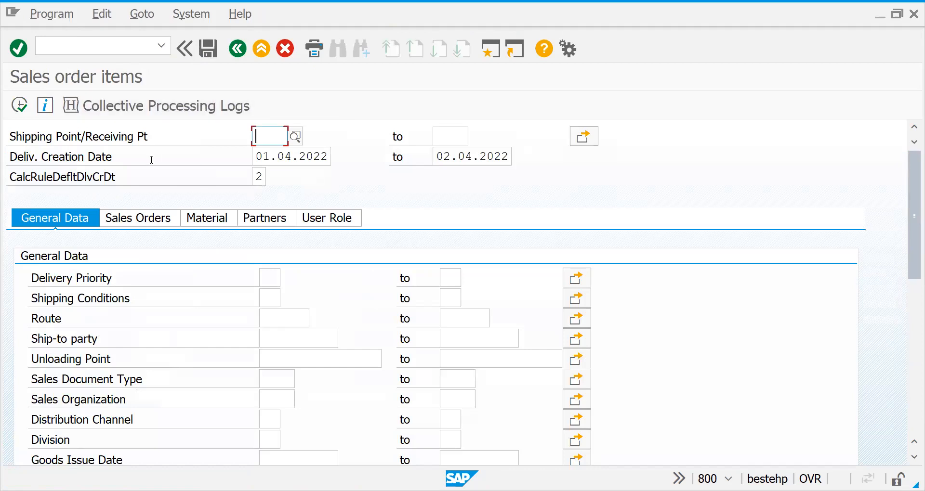
pyautogui.click(269, 133)
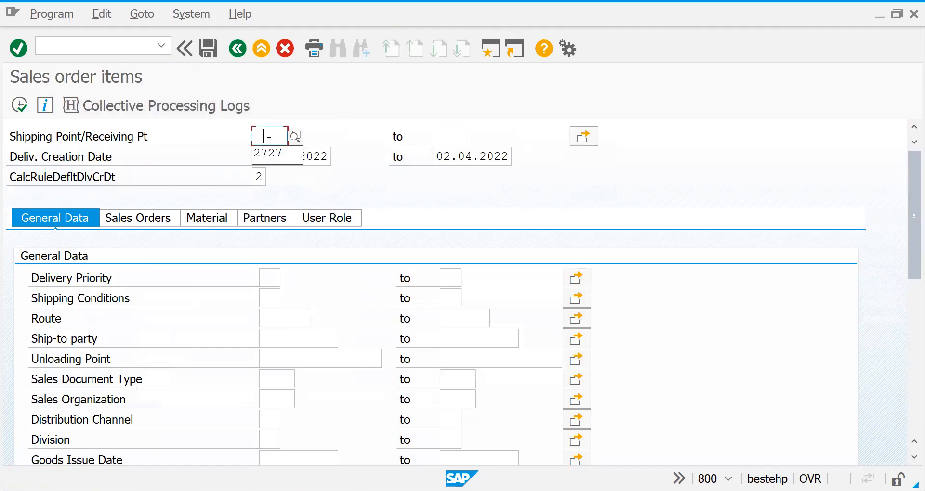
pyautogui.click(270, 152)
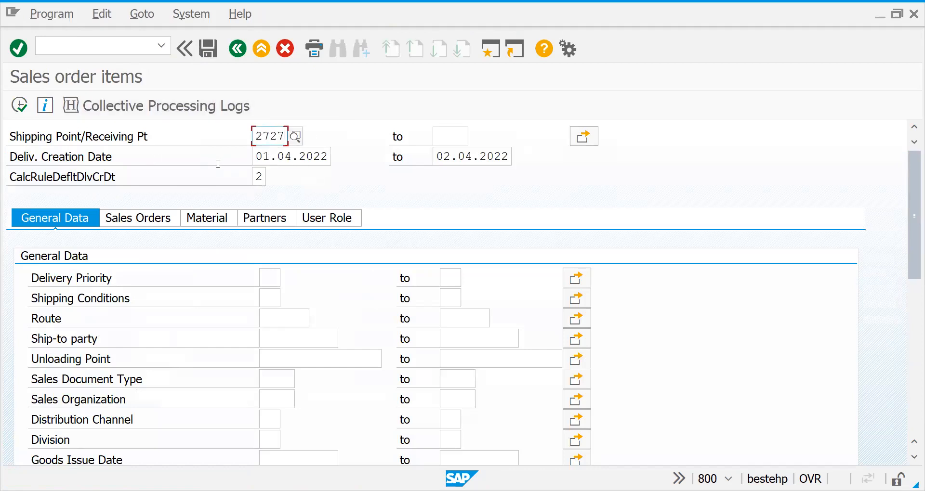
pyautogui.click(19, 105)
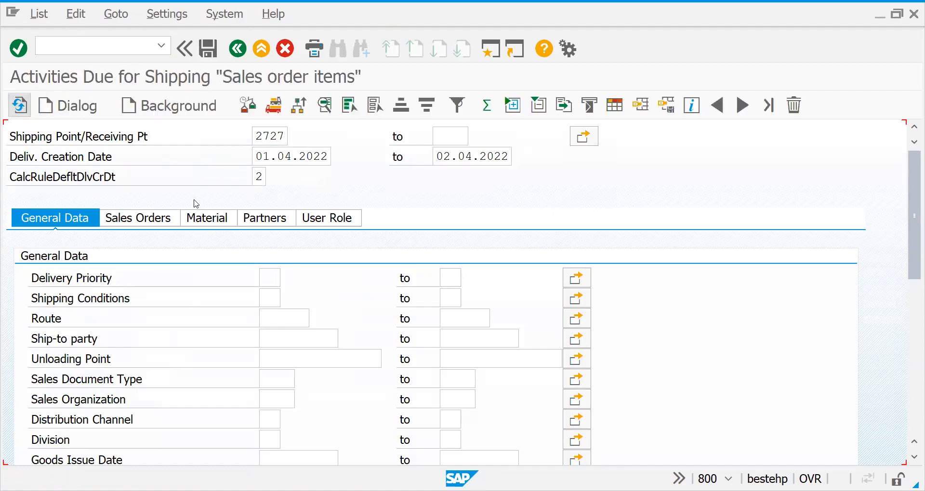
# Return to the selection, set the delivery creation end date to 01.04.2022, clear the date calculation rule and run the list again
pyautogui.click(233, 53)
pyautogui.click(443, 158)
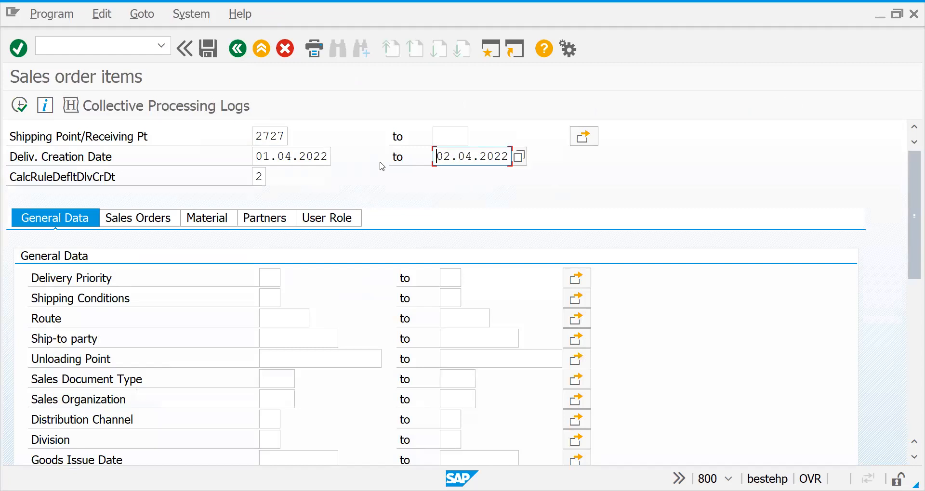
pyautogui.write('01')
pyautogui.click(259, 177)
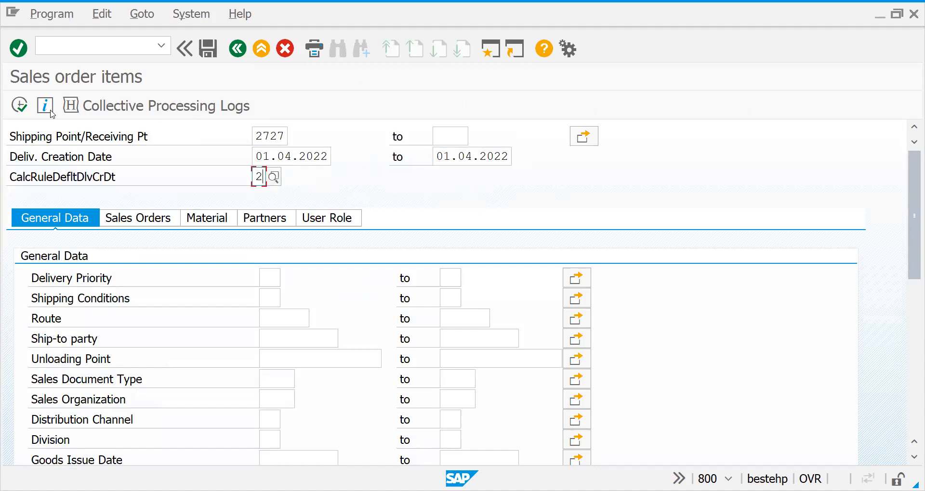
pyautogui.click(21, 106)
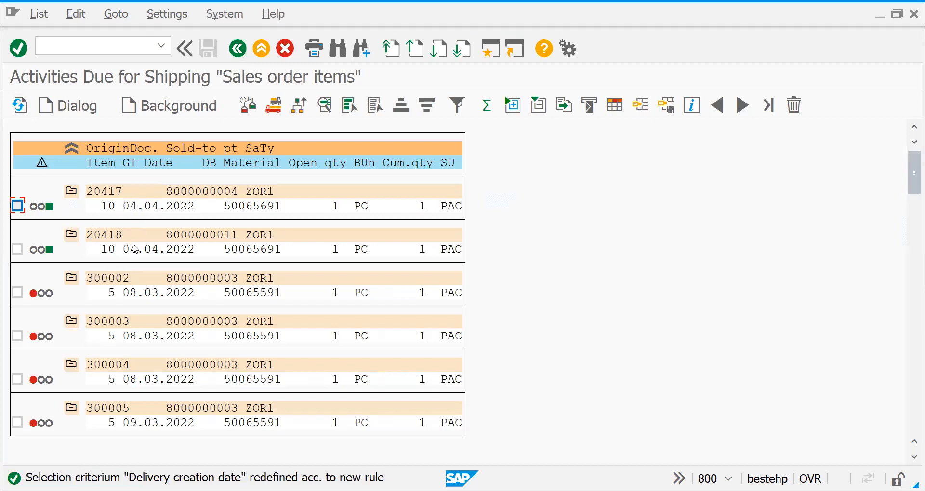
# Restrict the delivery creation date to 01.04.2022 through 01.04.2022, list the due sales order items and return to the selection
pyautogui.click(241, 52)
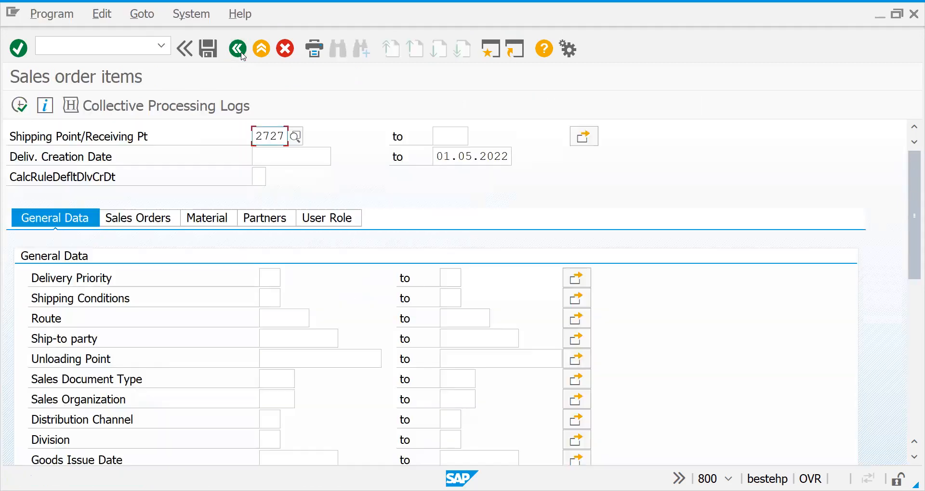
pyautogui.click(272, 157)
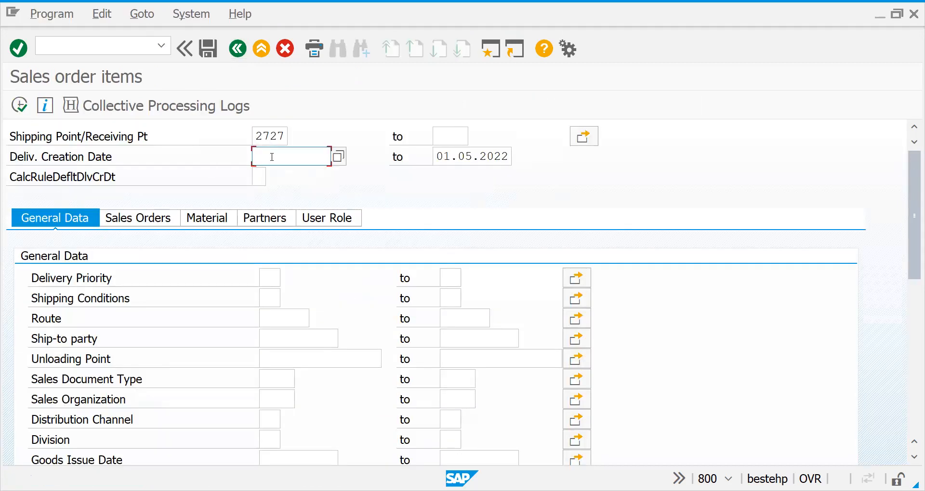
pyautogui.click(466, 158)
pyautogui.write('4')
pyautogui.click(431, 160)
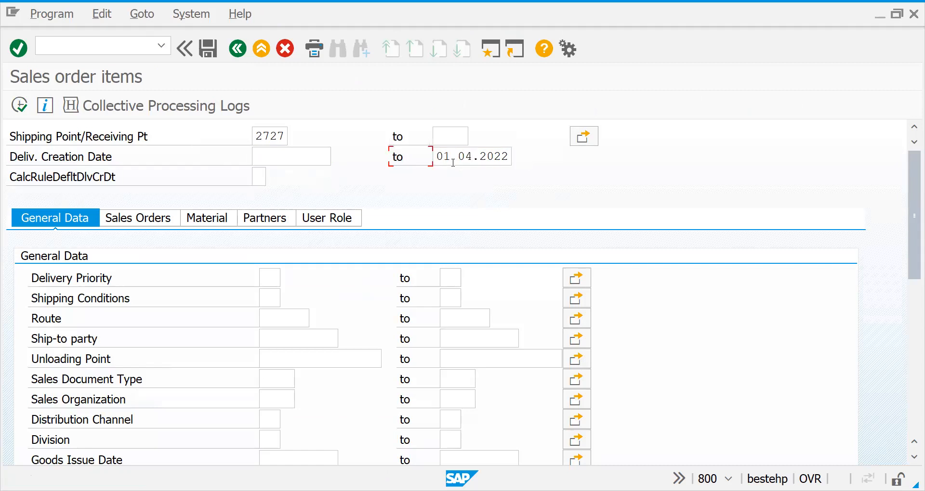
pyautogui.moveTo(439, 158); pyautogui.dragTo(521, 158)
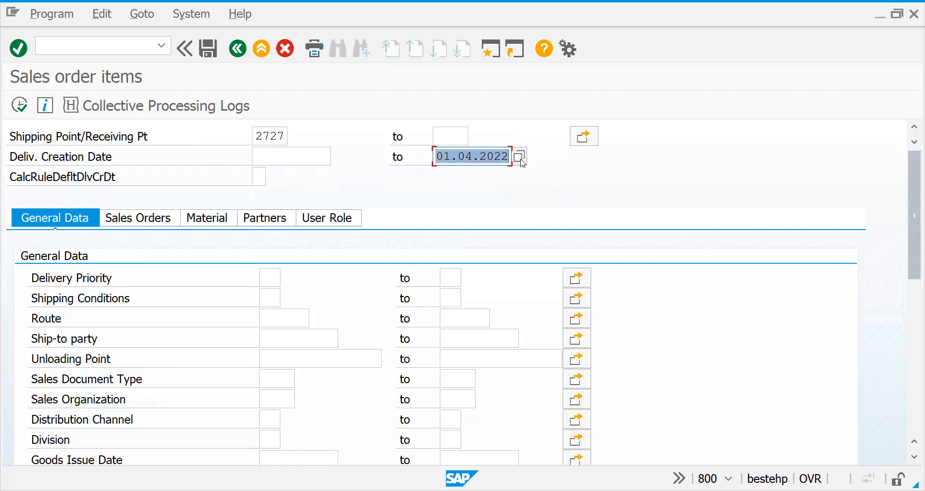
pyautogui.hotkey('ctrl', 'c')
pyautogui.hotkey('ctrl', 'v')
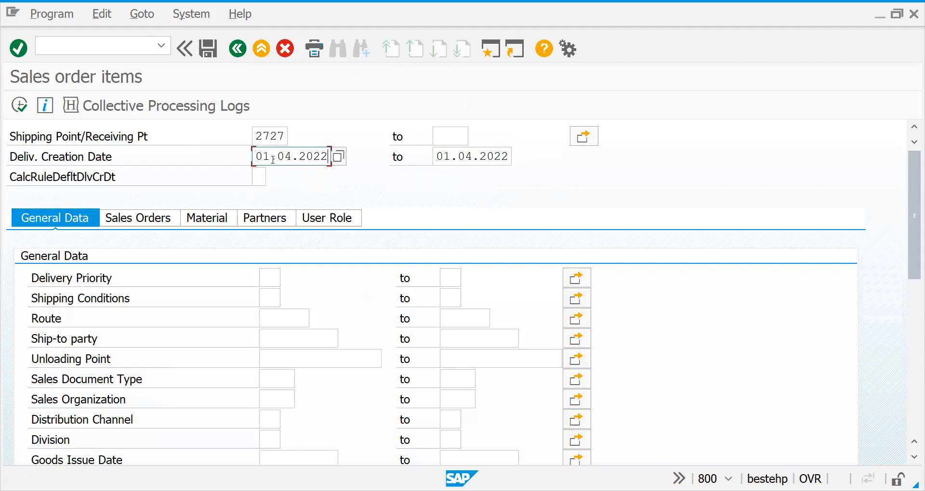
pyautogui.click(19, 105)
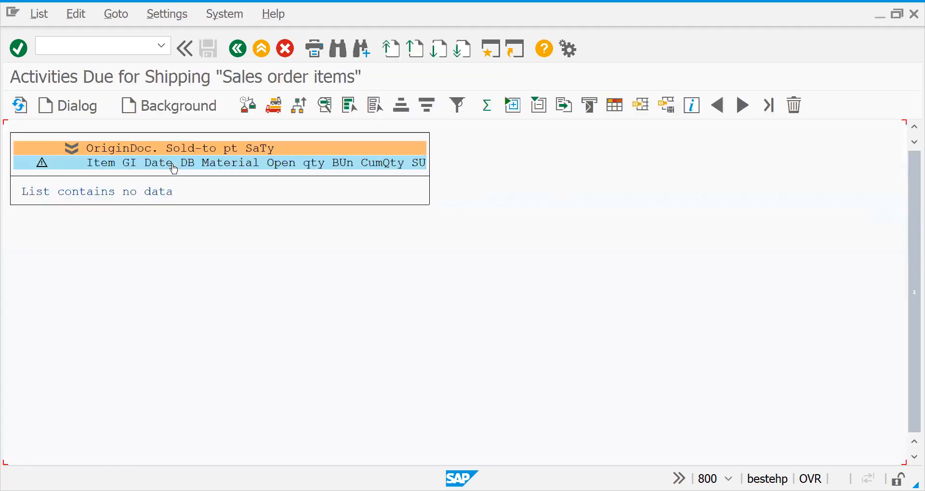
pyautogui.click(237, 48)
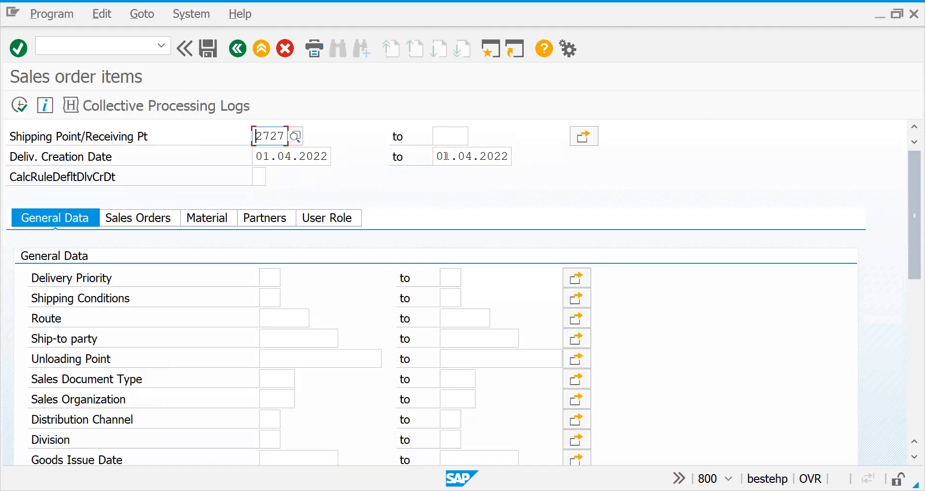
# Set the delivery creation end date to 05.04.2022 and list the sales order items due for shipping
pyautogui.click(446, 156)
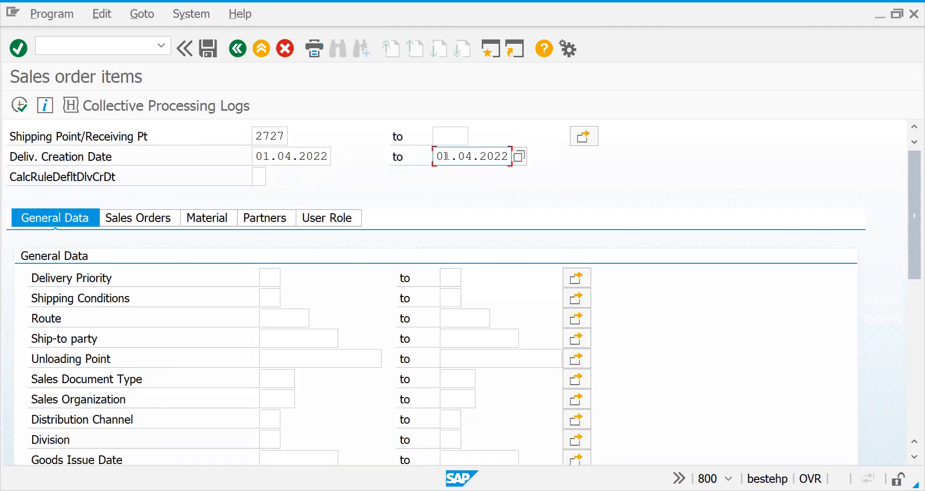
pyautogui.click(434, 158)
pyautogui.write('05')
pyautogui.click(24, 111)
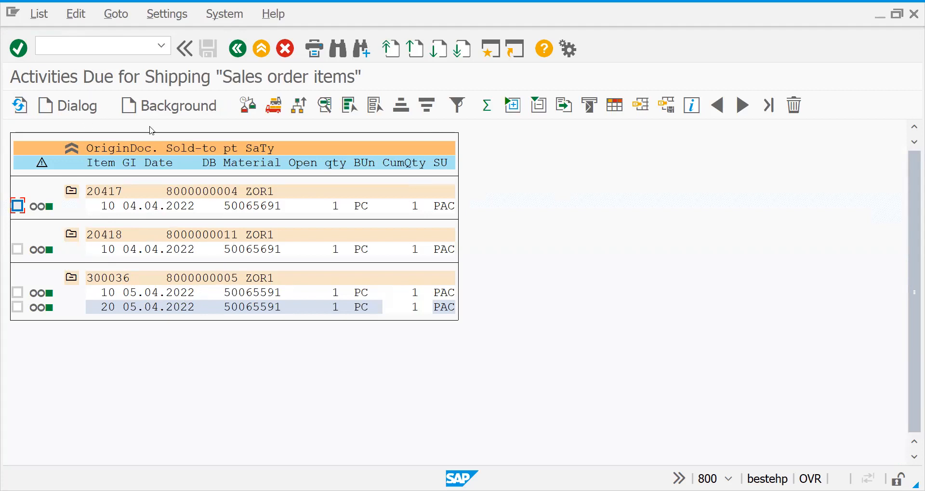
# Select all listed sales order items, create their deliveries in the background and display the delivery creation log
pyautogui.click(350, 106)
pyautogui.click(171, 112)
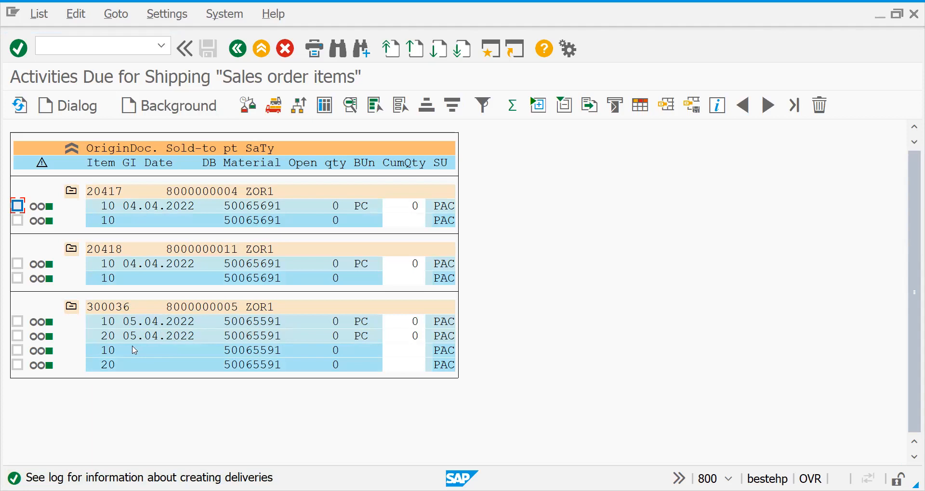
pyautogui.click(326, 112)
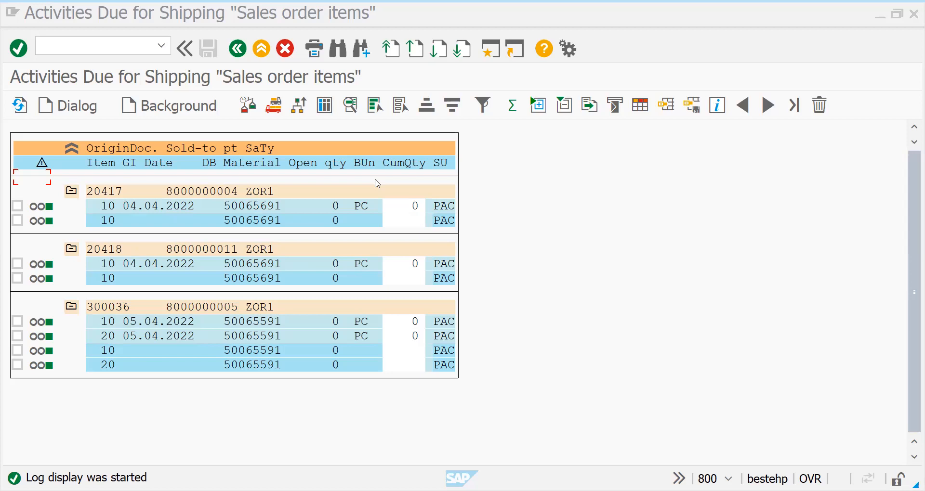
# Open the second delivery in the delivery creation log for display
pyautogui.click(375, 180)
pyautogui.click(375, 180)
pyautogui.write('1')
pyautogui.press('Return')
pyautogui.press('F3')
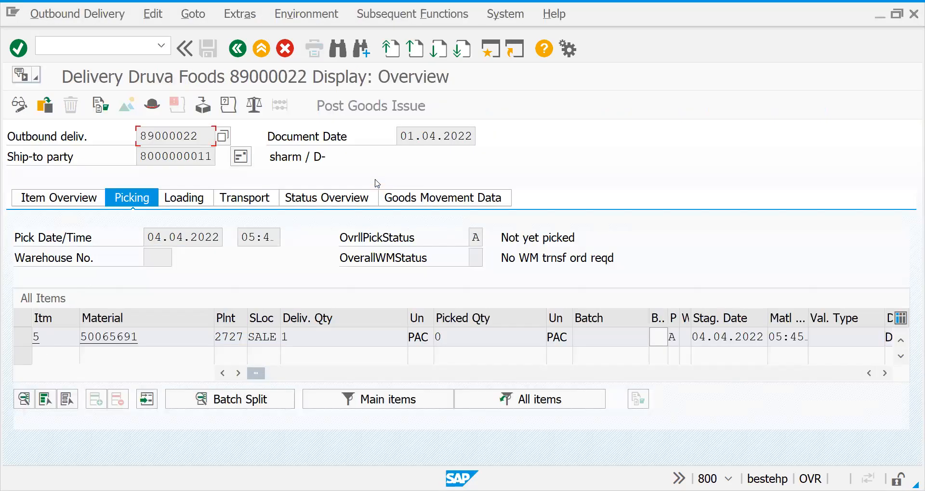
# Switch the displayed delivery to change mode, set its item's picked quantity to 1 and save the delivery
pyautogui.hotkey('alt', 'Tab')
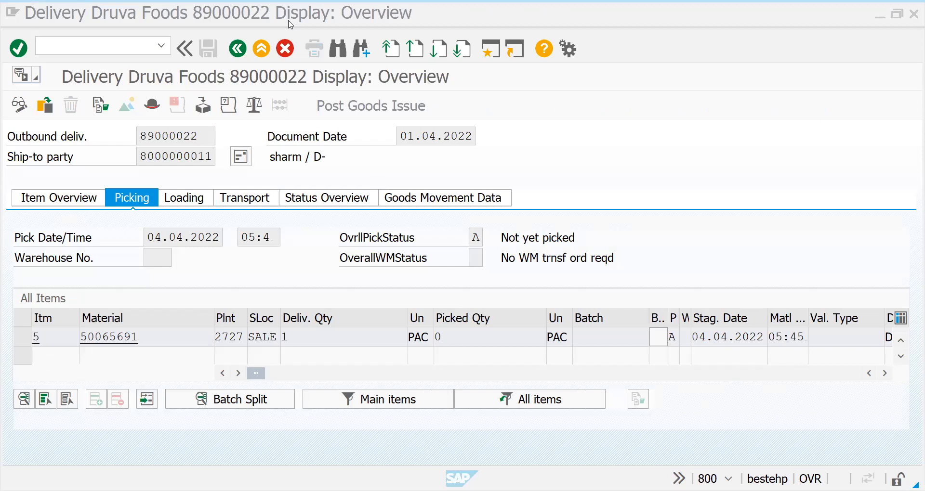
pyautogui.hotkey('alt', 'Tab')
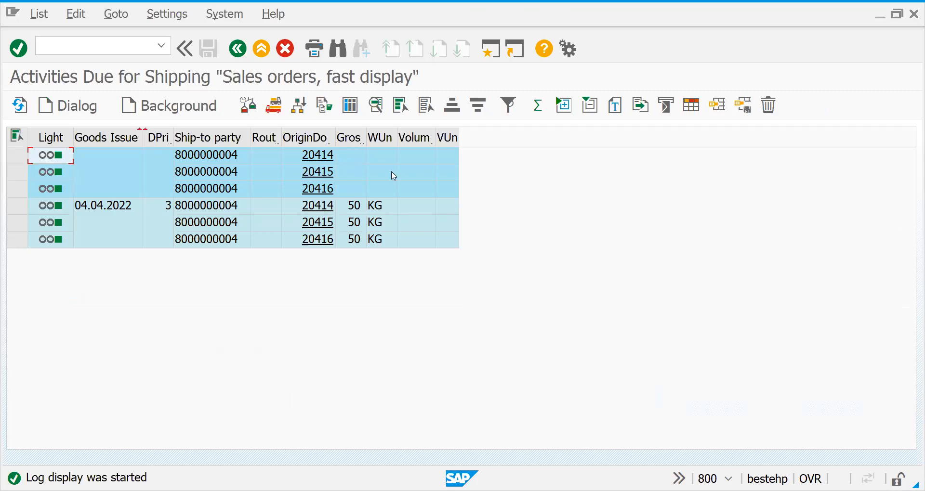
pyautogui.hotkey('alt', 'Tab')
pyautogui.click(18, 111)
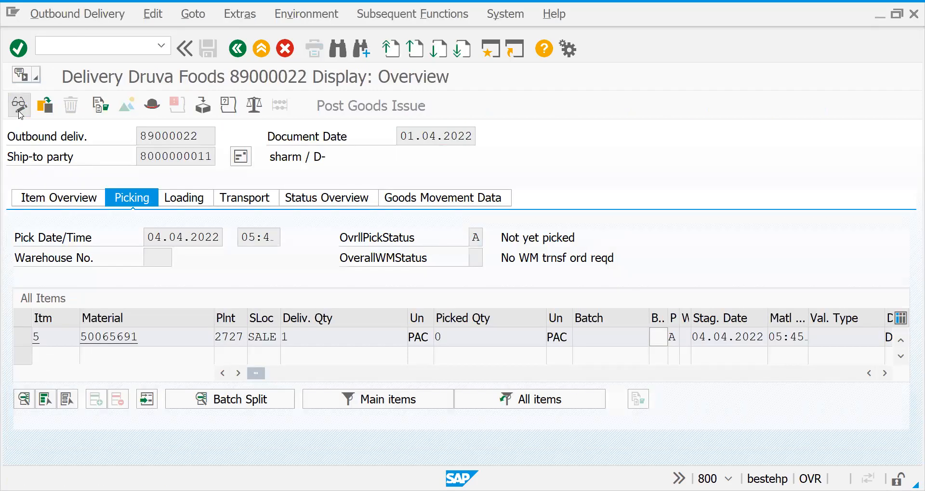
pyautogui.click(460, 337)
pyautogui.write('1')
pyautogui.press('Return')
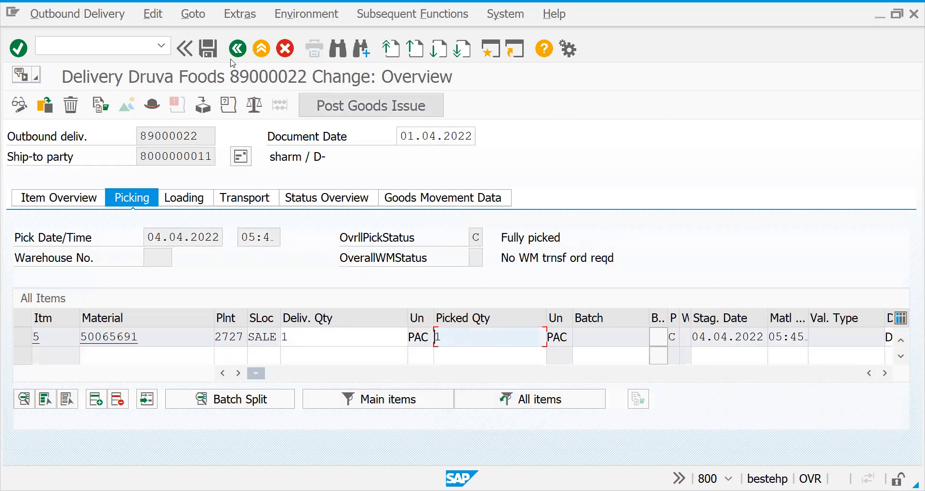
pyautogui.click(209, 48)
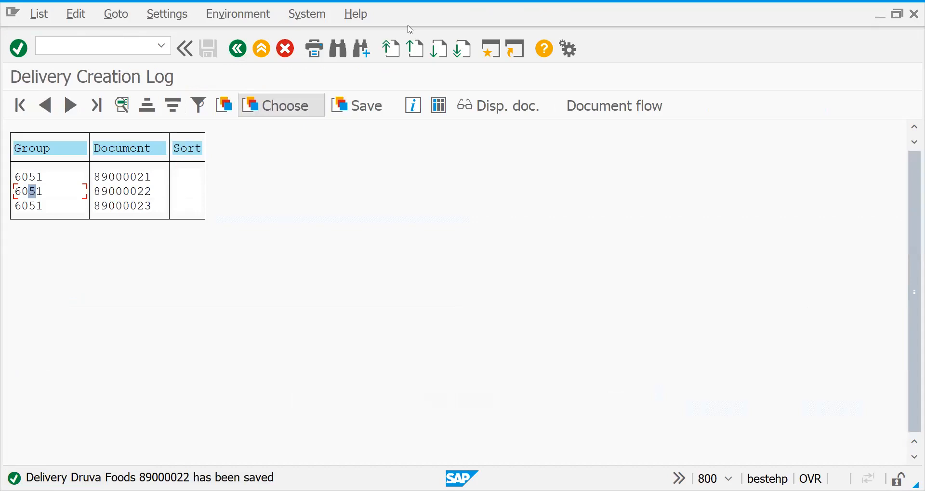
# Open the third logged delivery in change mode, set the picked quantity of both items to 1 and save it
pyautogui.doubleClick(124, 206)
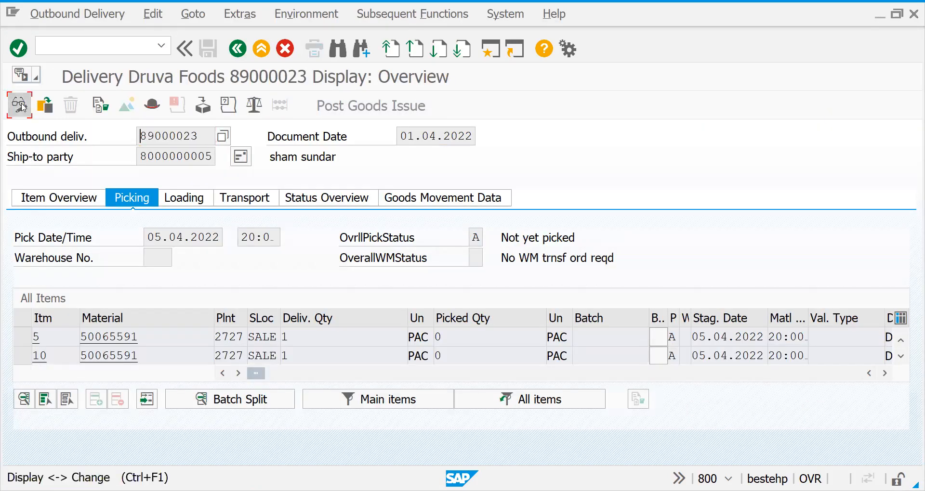
pyautogui.click(19, 104)
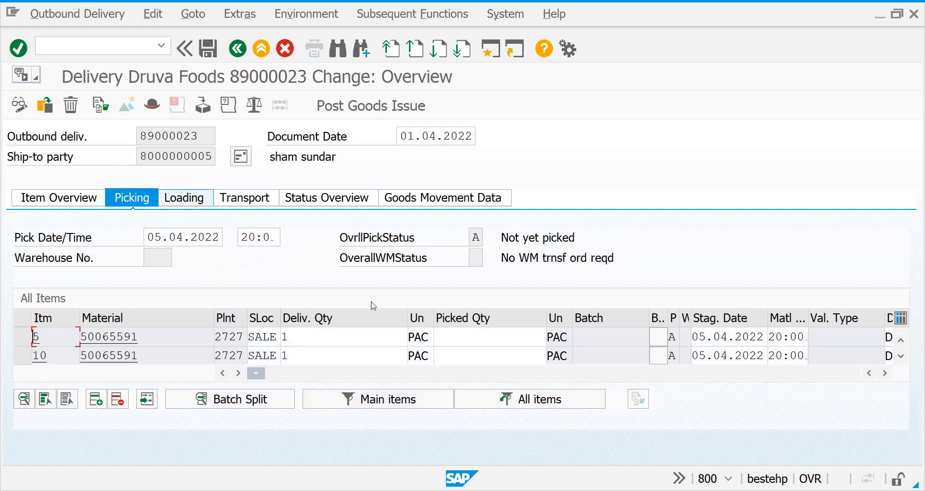
pyautogui.click(475, 336)
pyautogui.write('1')
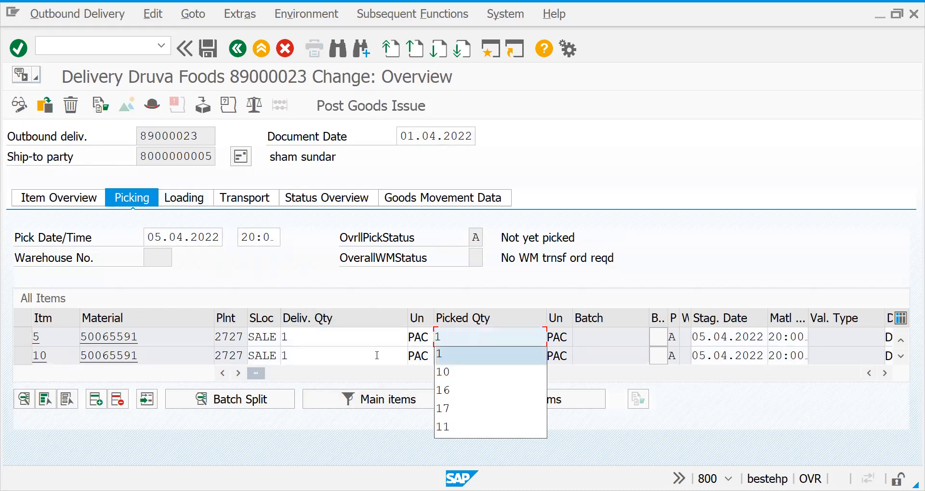
pyautogui.click(376, 356)
pyautogui.click(459, 358)
pyautogui.write('1')
pyautogui.press('Return')
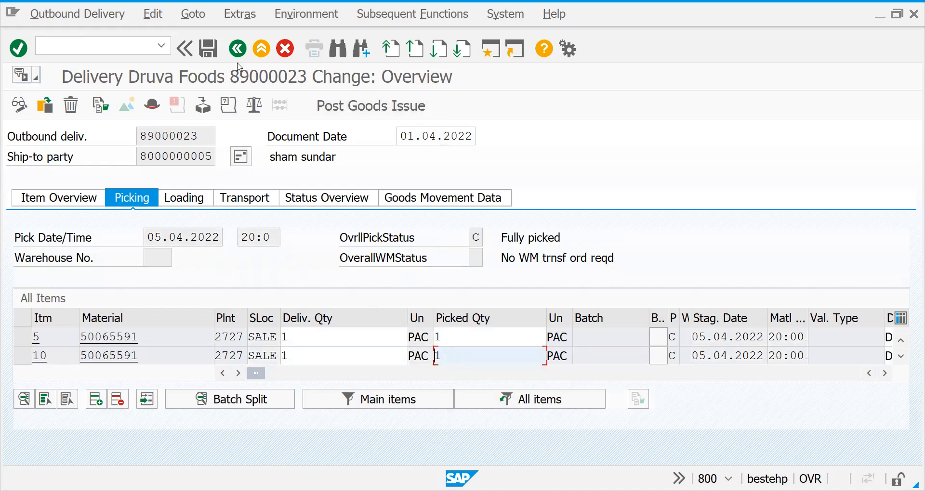
pyautogui.click(214, 53)
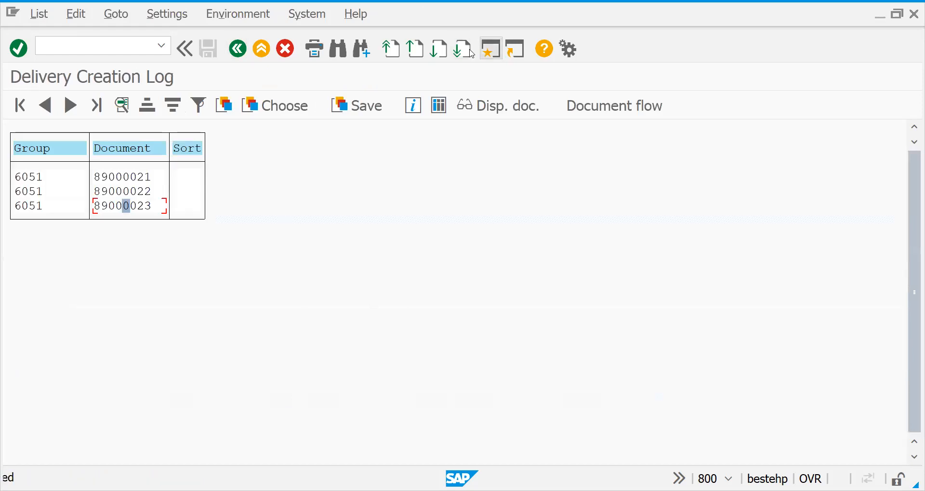
# Leave the delivery creation log and try to open transaction VL10O
pyautogui.click(137, 176)
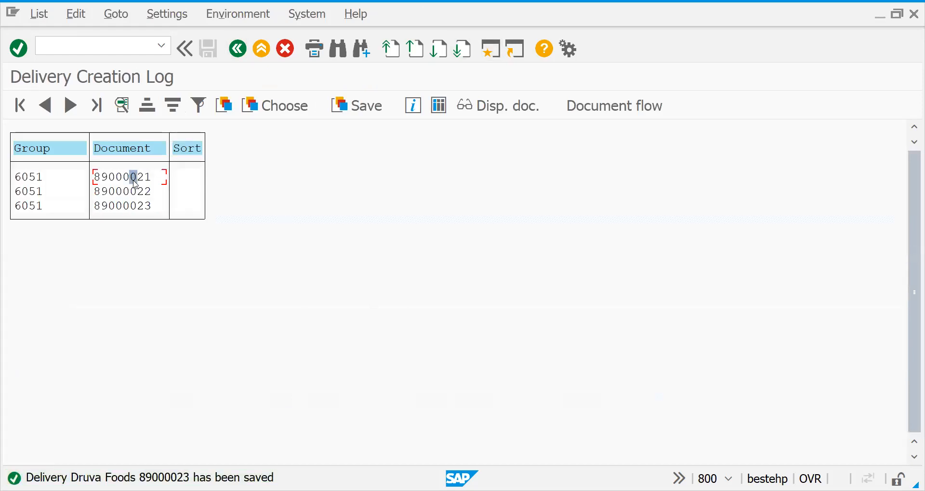
pyautogui.click(134, 195)
pyautogui.click(136, 211)
pyautogui.click(86, 48)
pyautogui.write('/nvl')
pyautogui.write('10o')
pyautogui.press('Return')
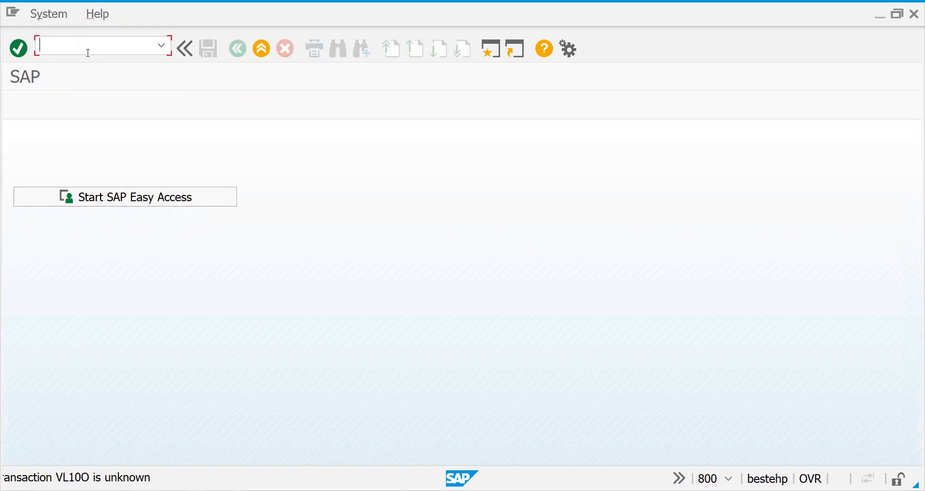
# Open transaction VL10G for sales and purchase orders in fast display
pyautogui.write('/nvl')
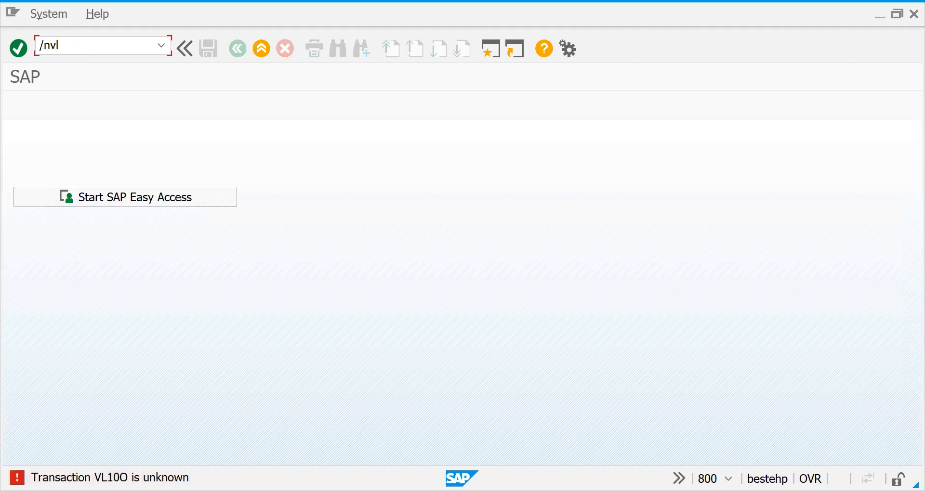
pyautogui.write('10g')
pyautogui.press('Return')
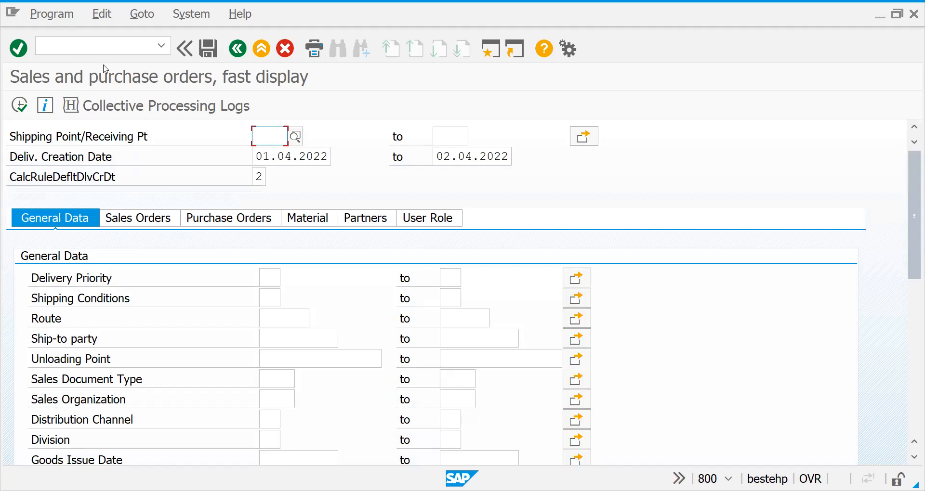
# Return to SAP Easy Access and open VL06G from the Outbound Process post goods issue transactions in Logistics Execution
pyautogui.click(76, 48)
pyautogui.write('/n')
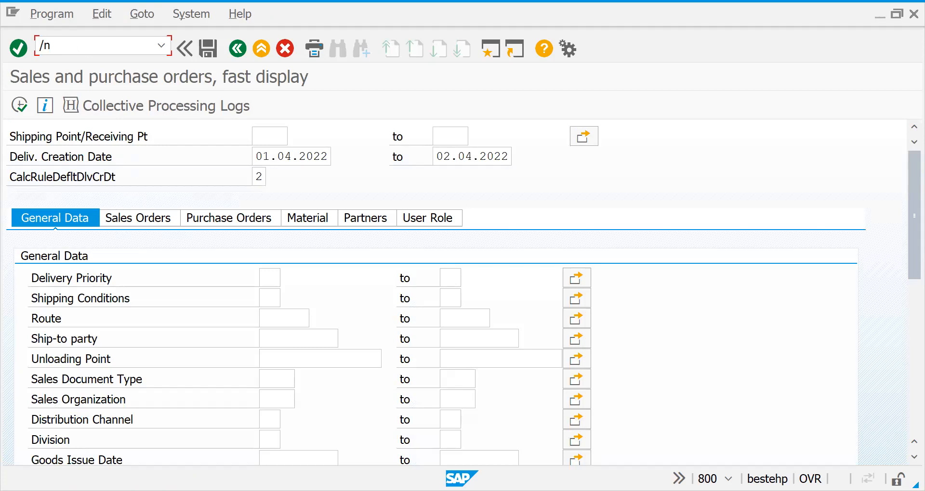
pyautogui.press('Return')
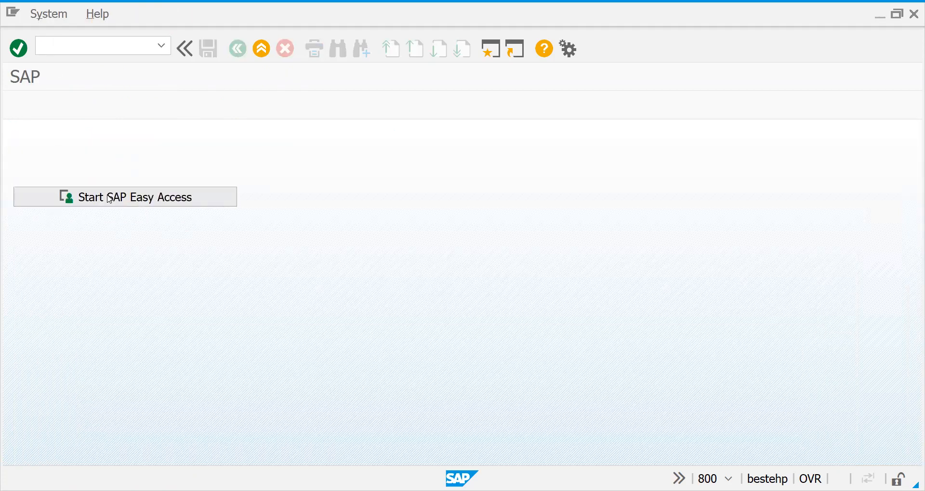
pyautogui.click(110, 198)
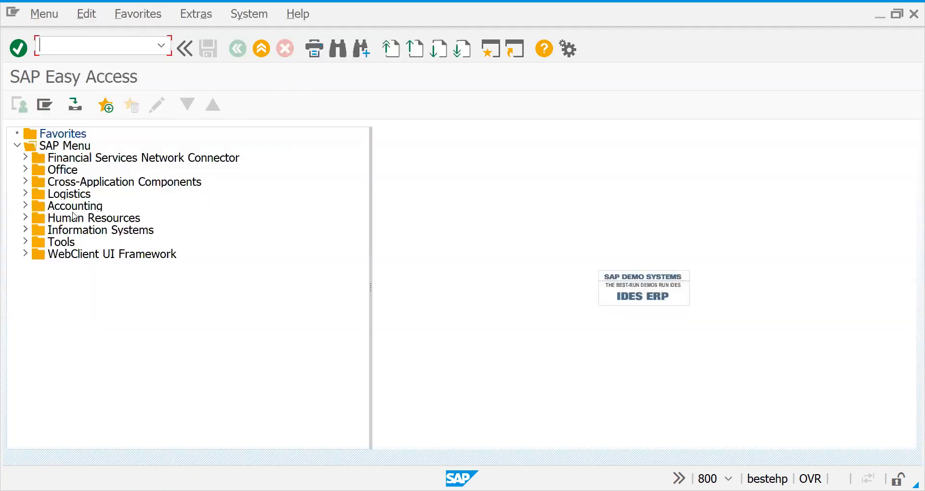
pyautogui.click(24, 208)
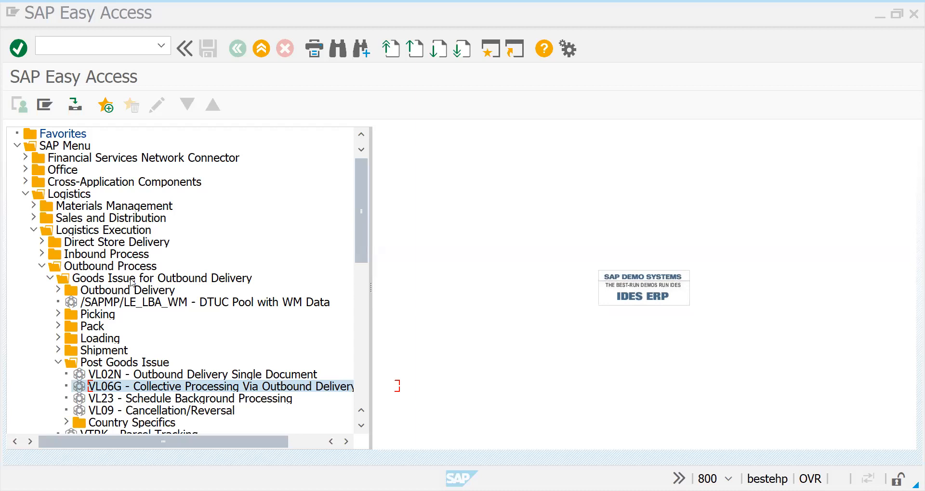
pyautogui.click(58, 314)
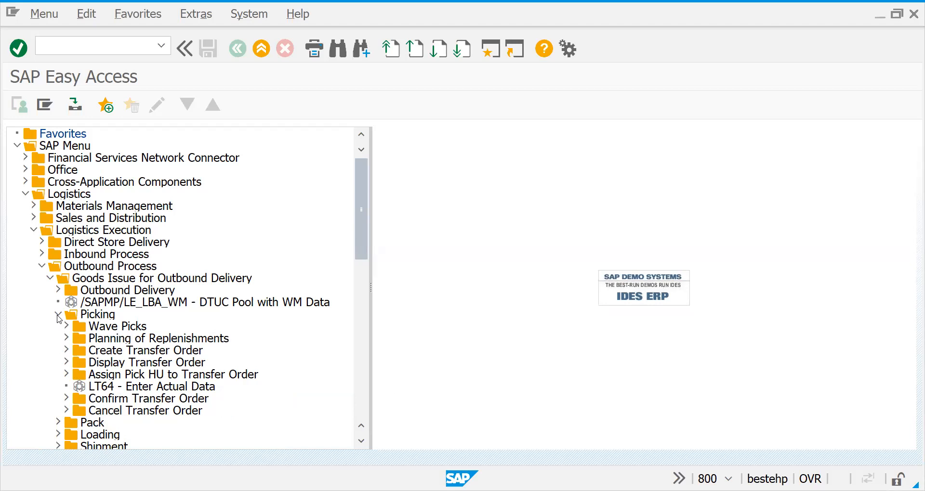
pyautogui.click(59, 315)
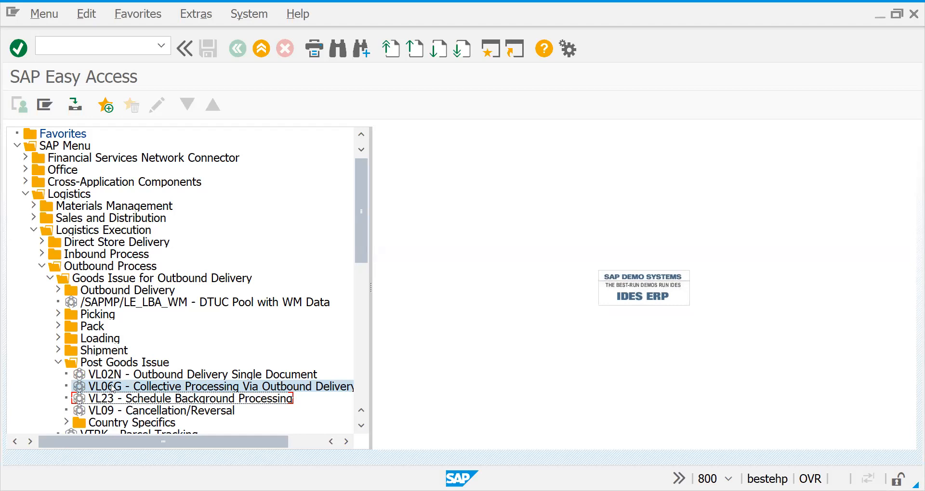
pyautogui.doubleClick(87, 383)
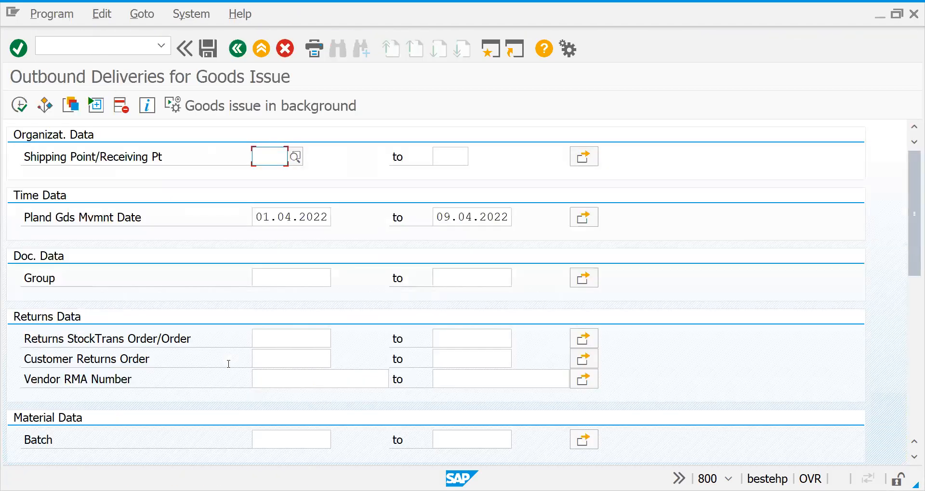
# Set the shipping point to 2727 and list the outbound deliveries due for goods issue
pyautogui.write('2727')
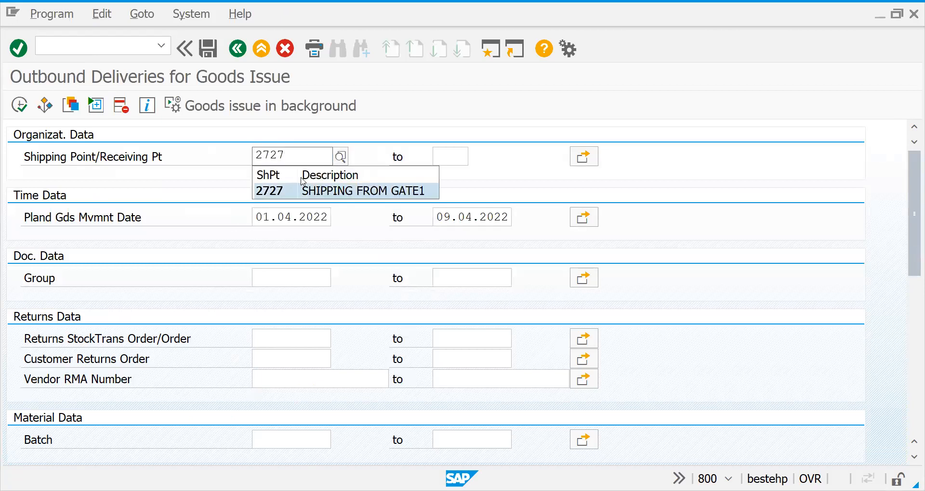
pyautogui.click(288, 190)
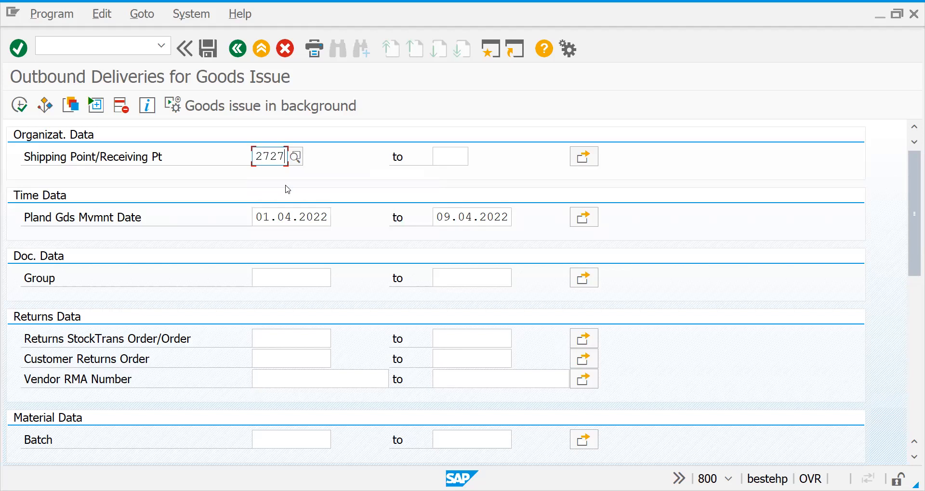
pyautogui.click(20, 105)
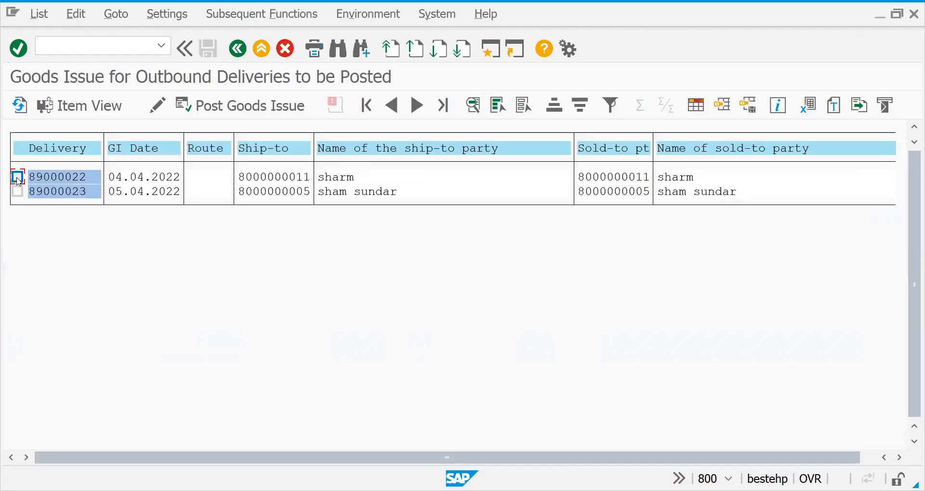
# Select both listed deliveries and post their goods issue with the actual goods movement date 01.04.2022
pyautogui.click(17, 191)
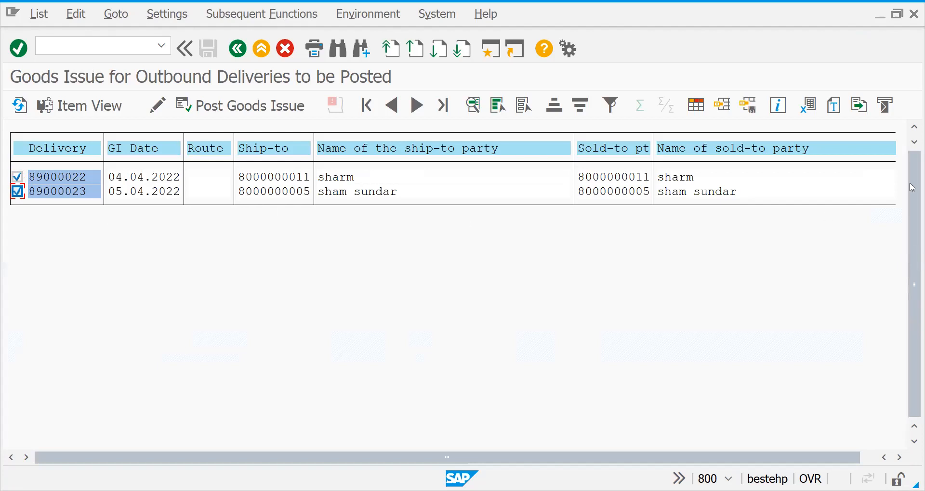
pyautogui.click(255, 107)
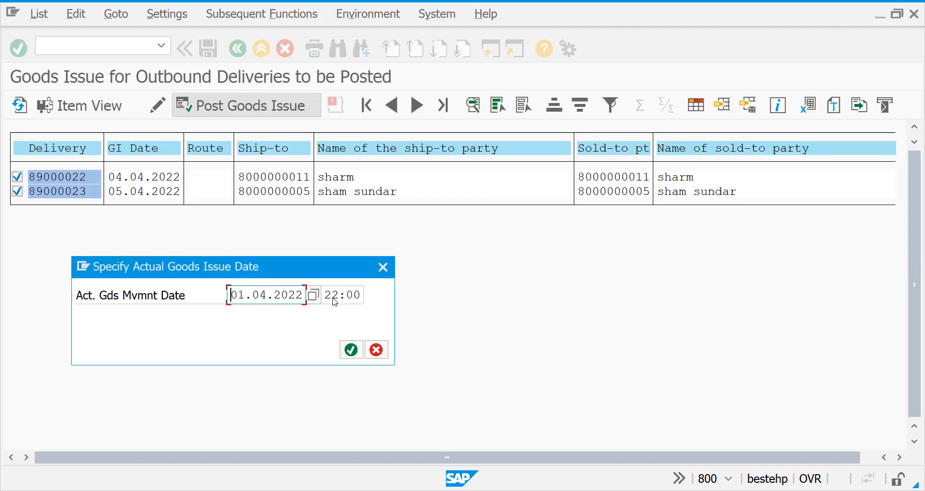
pyautogui.click(351, 357)
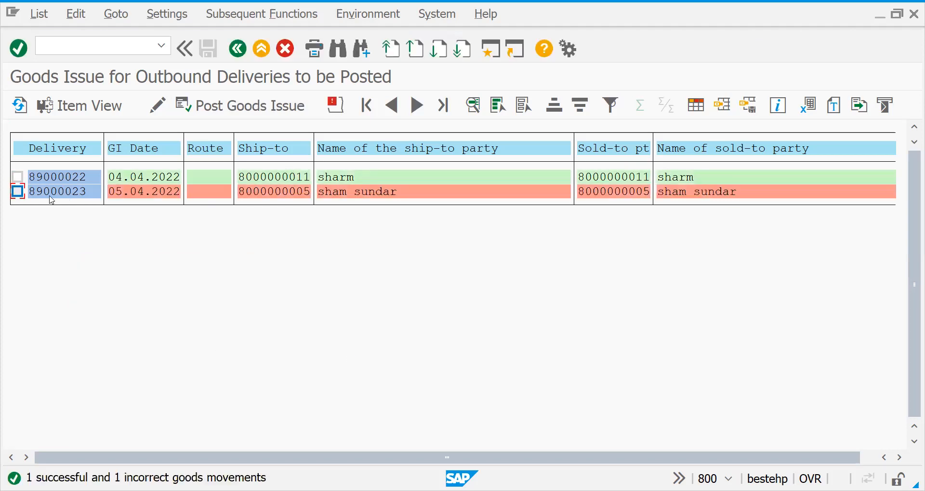
# Display the goods issue error log for the second delivery and return to the delivery list
pyautogui.click(17, 191)
pyautogui.click(336, 105)
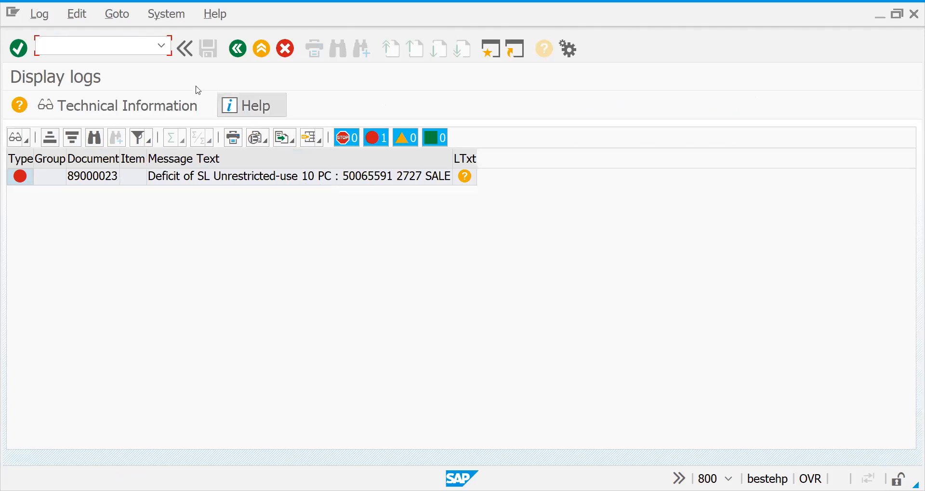
pyautogui.click(241, 47)
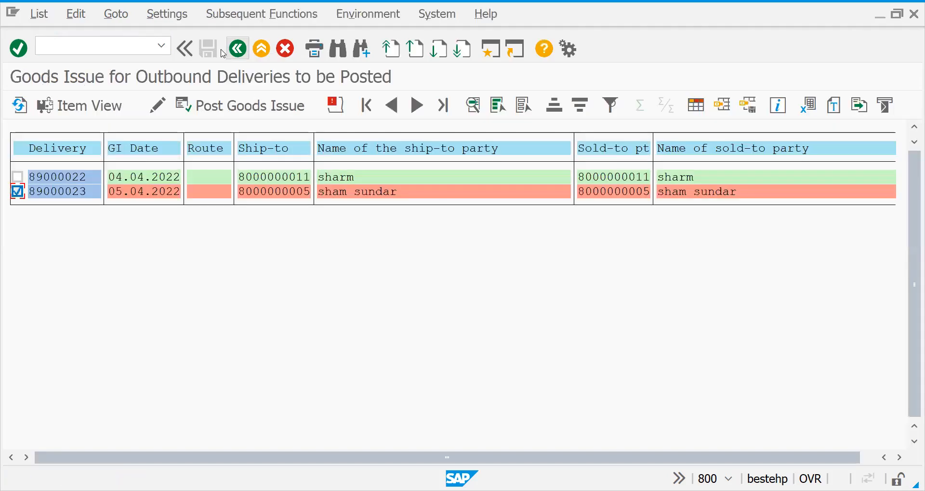
# Leave the goods issue delivery list, open VL10A and review its sales order, material and partner selection criteria
pyautogui.click(236, 49)
pyautogui.click(111, 40)
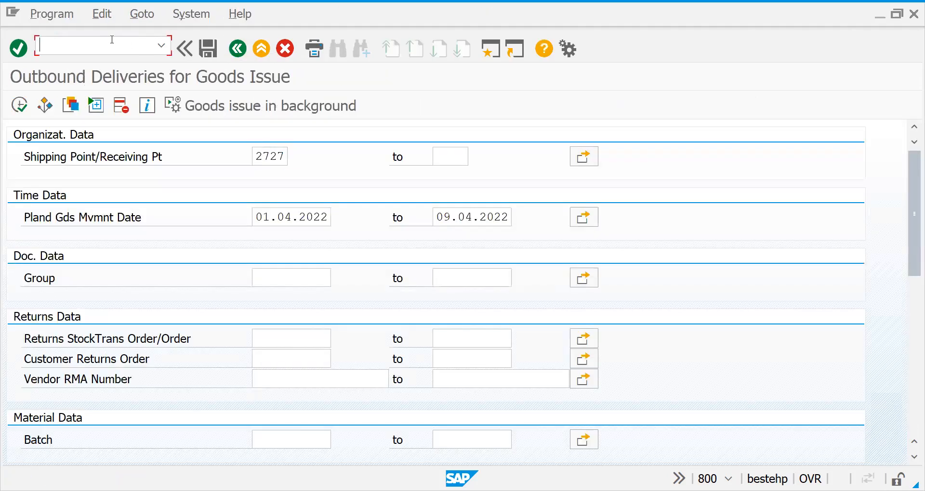
pyautogui.write('/nvl10a')
pyautogui.press('Return')
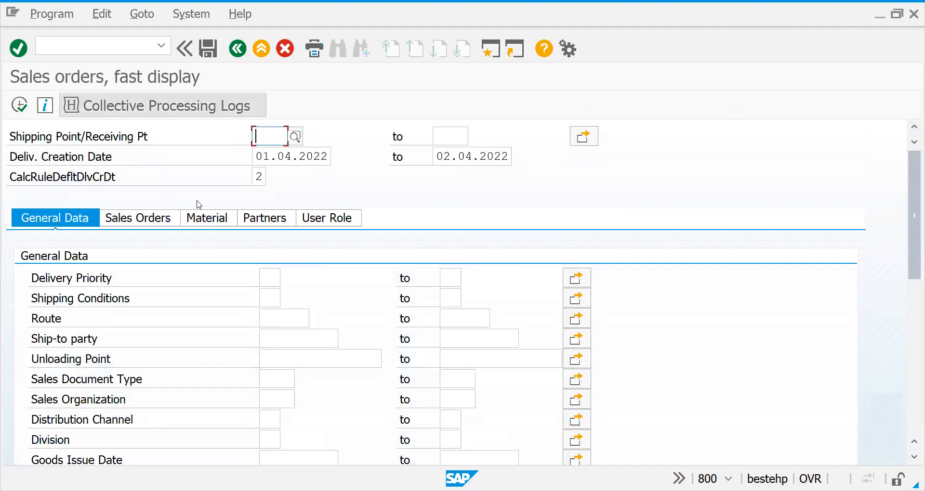
pyautogui.click(136, 223)
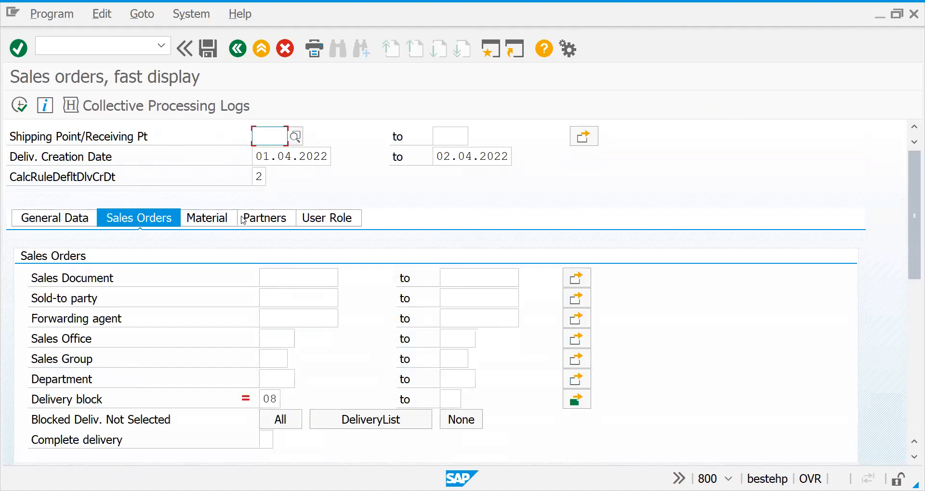
pyautogui.click(216, 217)
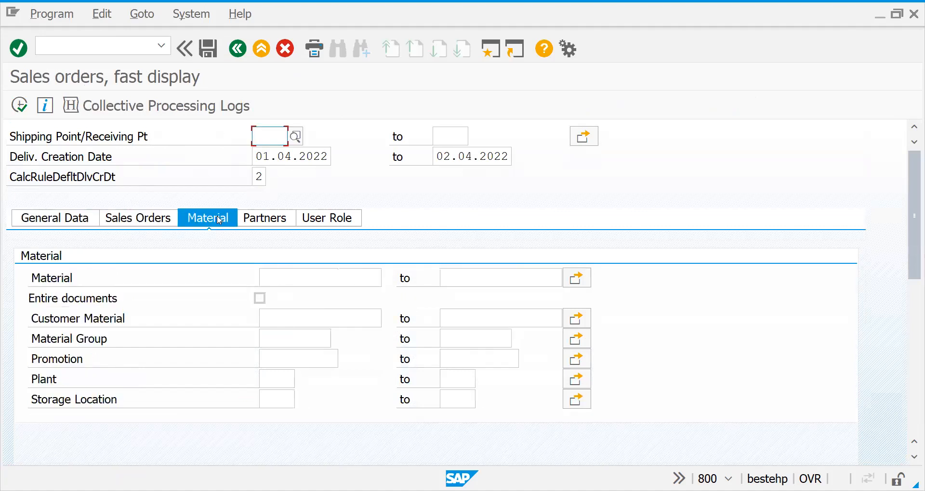
pyautogui.click(276, 222)
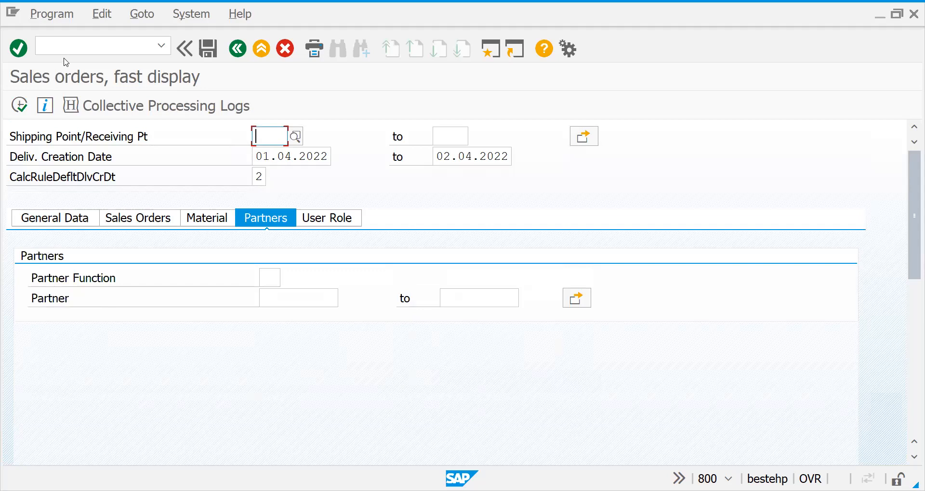
# Open transaction VL10B and display its purchase order selection criteria
pyautogui.click(60, 39)
pyautogui.write('/n')
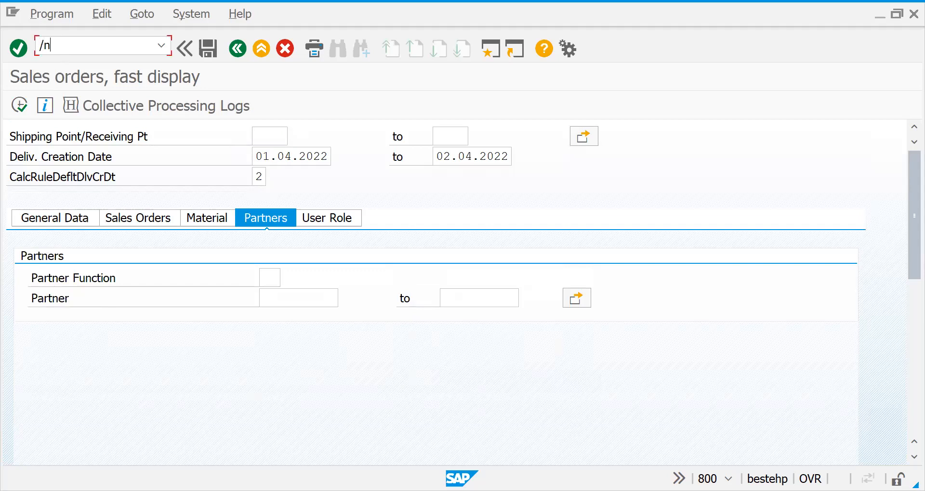
pyautogui.write('vl10b')
pyautogui.press('Return')
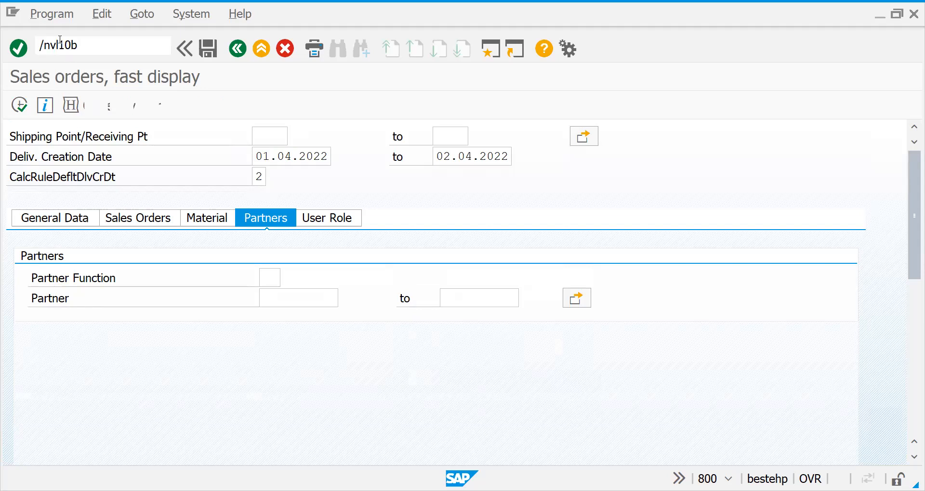
pyautogui.click(131, 221)
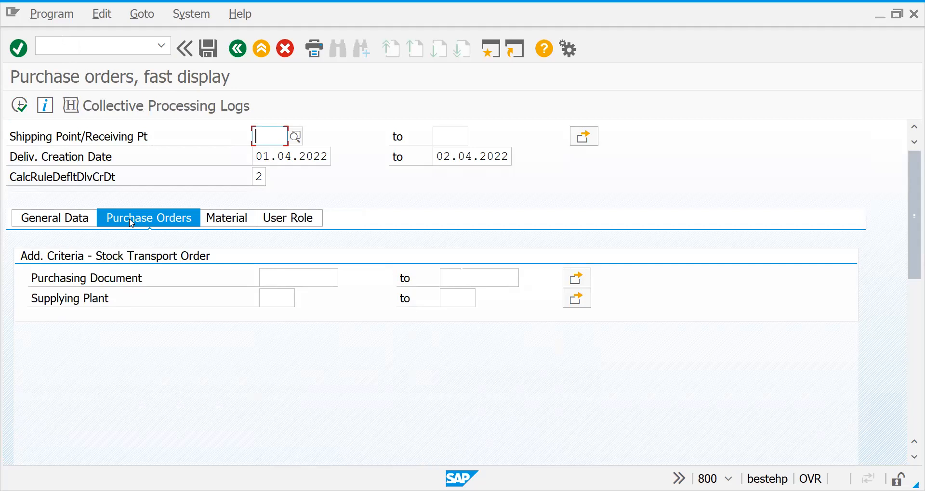
# Open transaction VL10C for sales order items and review its sales order and general data selection criteria
pyautogui.click(93, 42)
pyautogui.write('/nvl10')
pyautogui.press('Return')
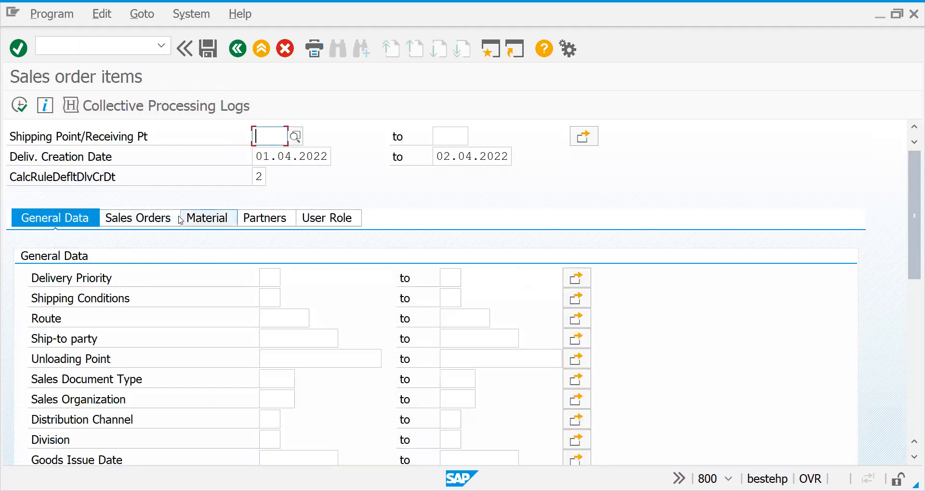
pyautogui.click(160, 217)
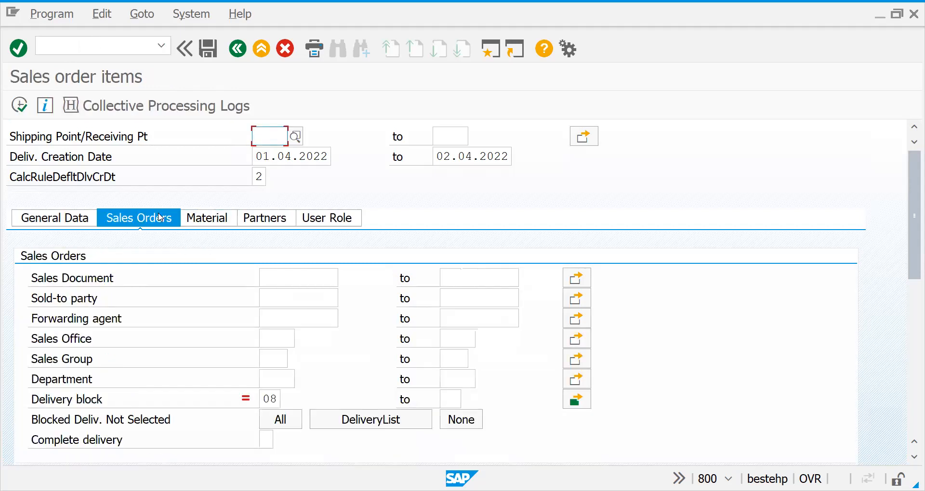
pyautogui.click(77, 216)
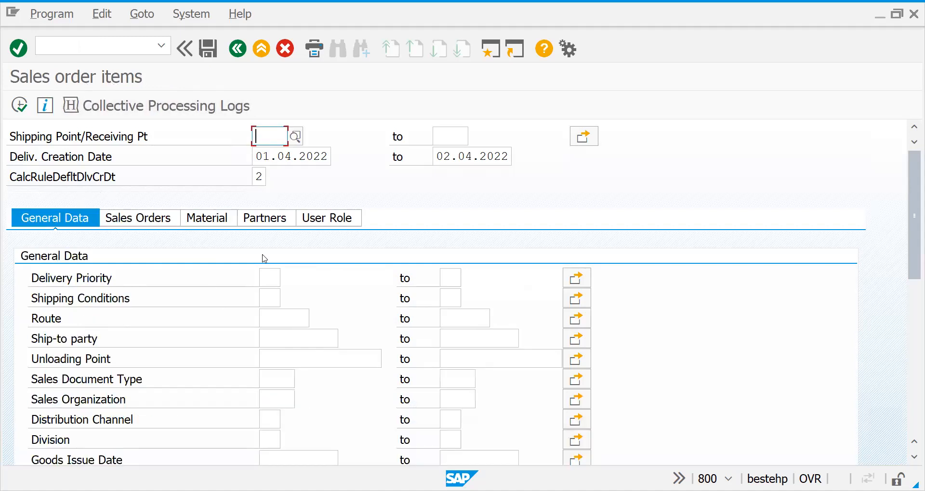
# Open transaction VL10D for purchase order items and display its purchase order selection criteria
pyautogui.click(96, 45)
pyautogui.write('/')
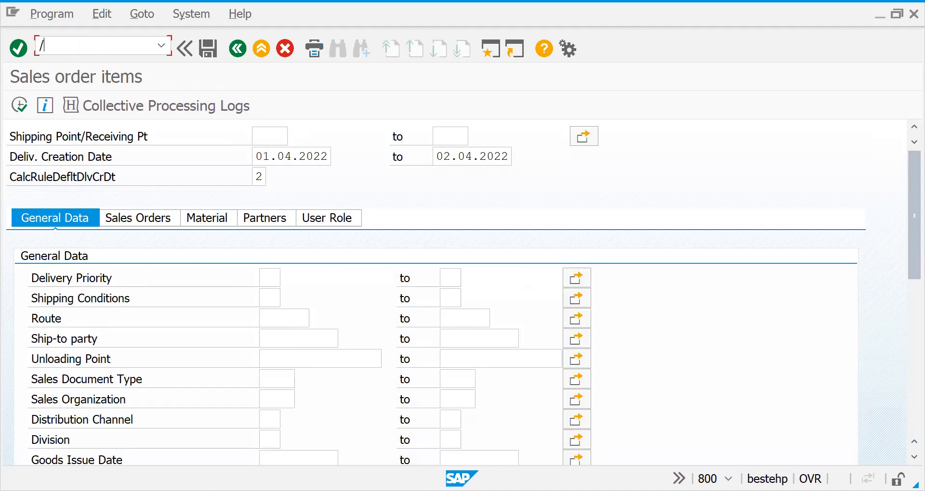
pyautogui.write('nvl10d')
pyautogui.press('Return')
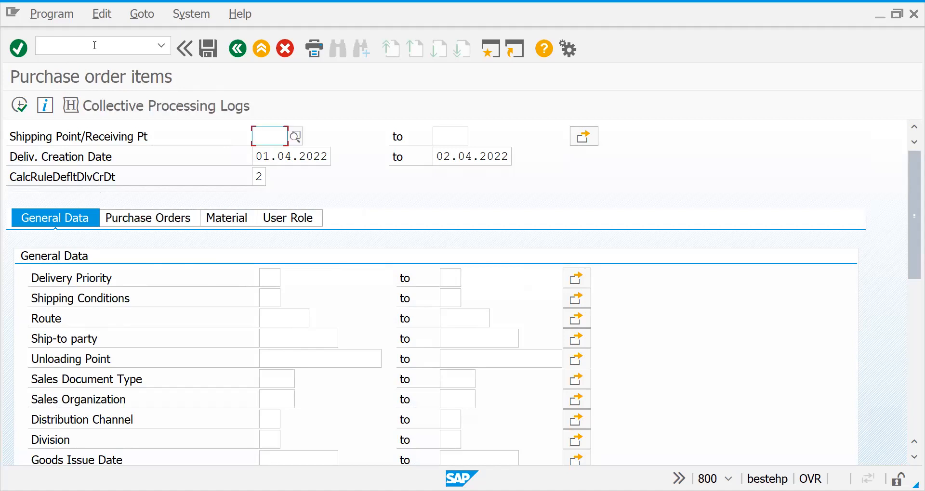
pyautogui.click(144, 224)
# Open transaction VL10G for the fast display of sales and purchase orders
pyautogui.click(55, 43)
pyautogui.write('/n')
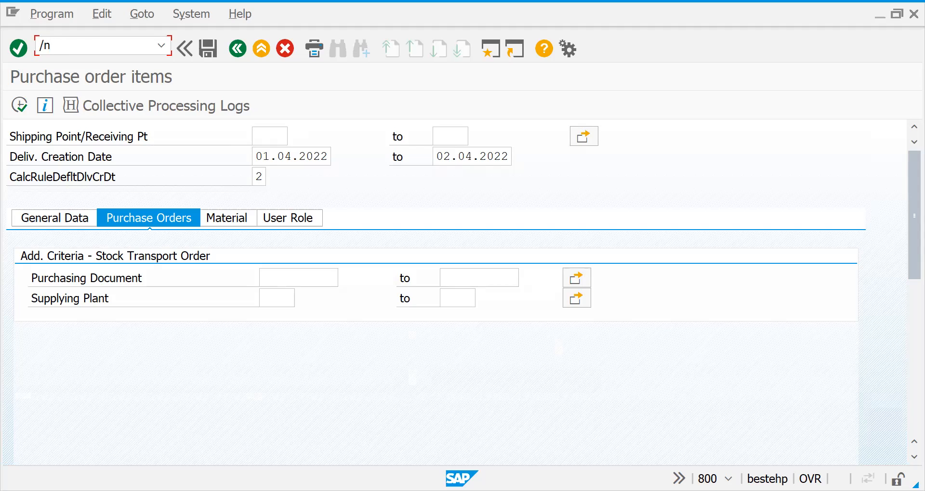
pyautogui.write('vl10g')
pyautogui.press('Return')
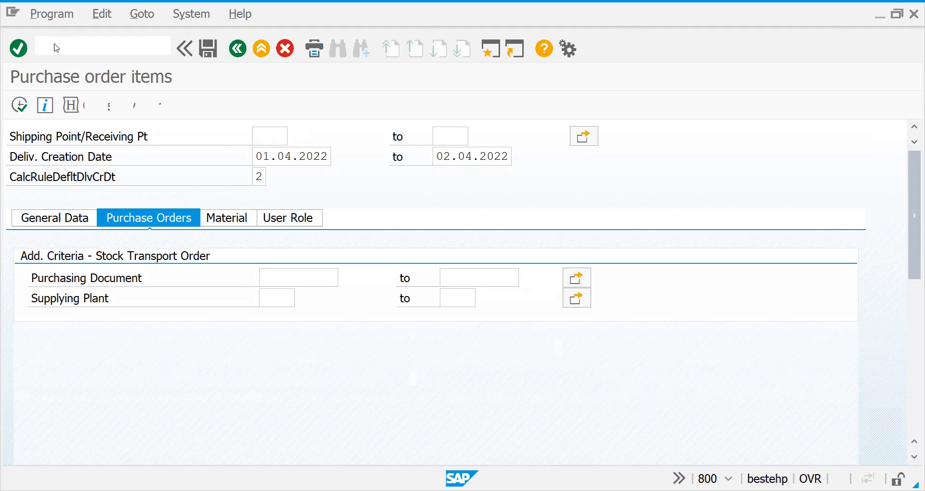
# Try to open transaction VL10P
pyautogui.write('/n')
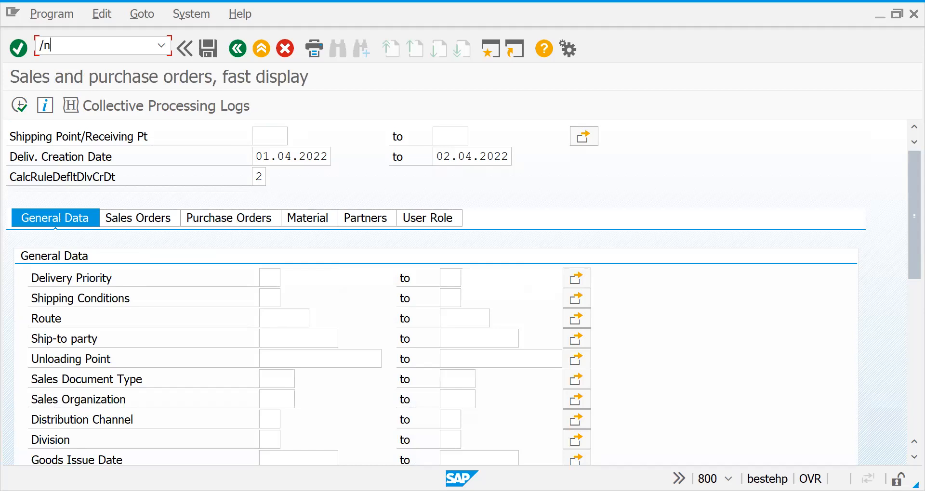
pyautogui.write('vl10p')
pyautogui.press('Return')
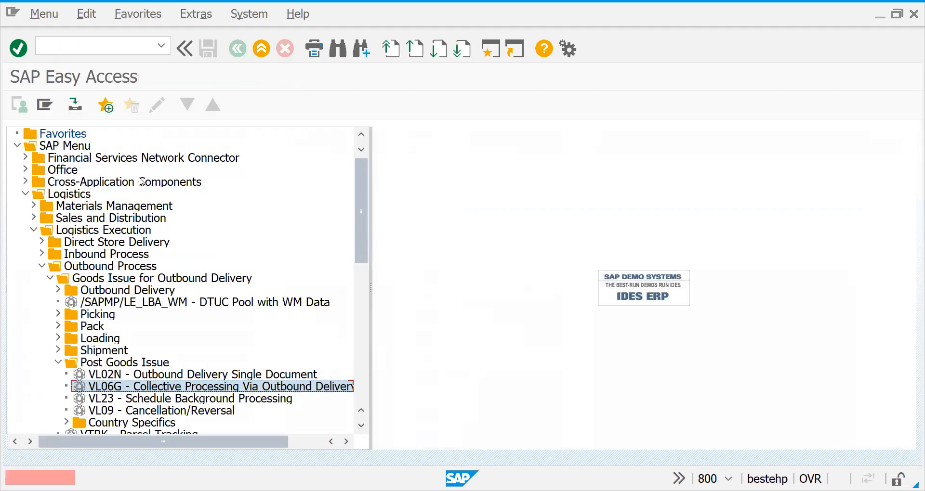
# Open transaction VL06P for outbound deliveries due for picking
pyautogui.click(49, 44)
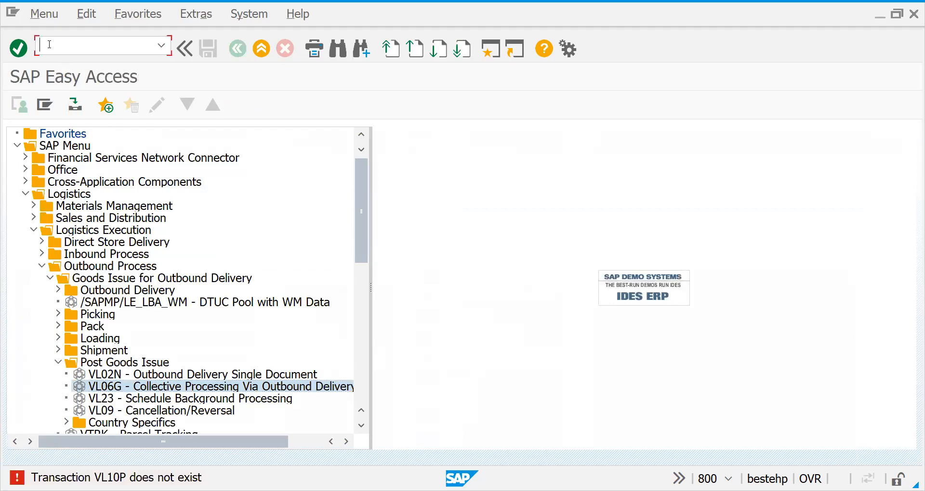
pyautogui.write('/nvl')
pyautogui.write('06p')
pyautogui.press('Return')
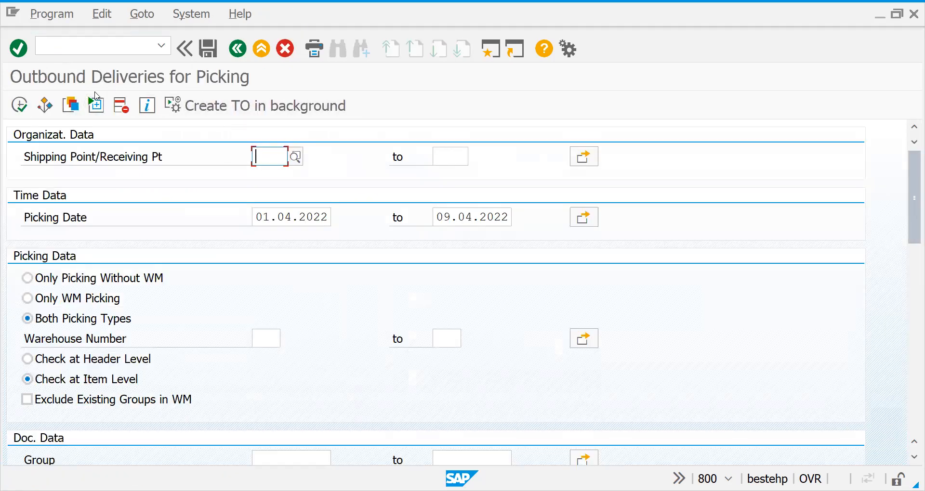
# Open the outbound delivery monitor VL06O and switch it to inbound deliveries only, followed by all deliveries
pyautogui.click(90, 48)
pyautogui.write('/nvl01')
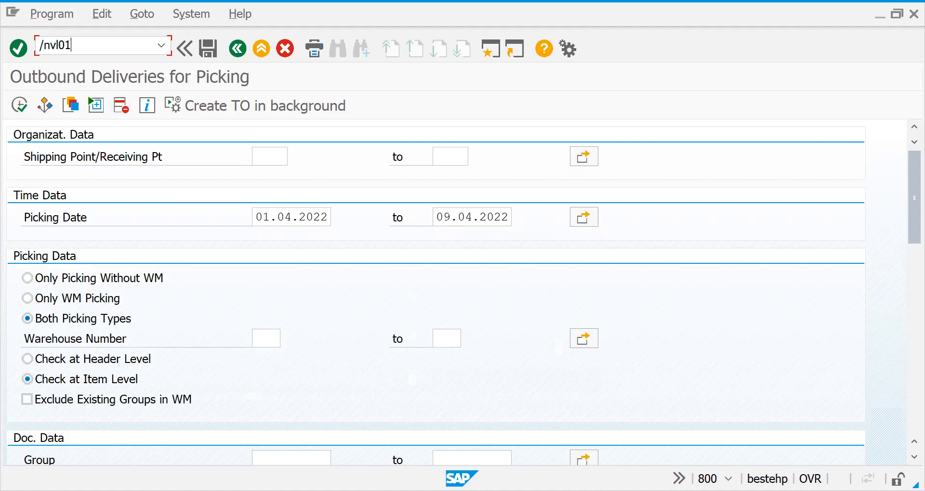
pyautogui.press('BackSpace')
pyautogui.press('BackSpace')
pyautogui.write('10')
pyautogui.press('BackSpace')
pyautogui.press('BackSpace')
pyautogui.write('06o')
pyautogui.press('Return')
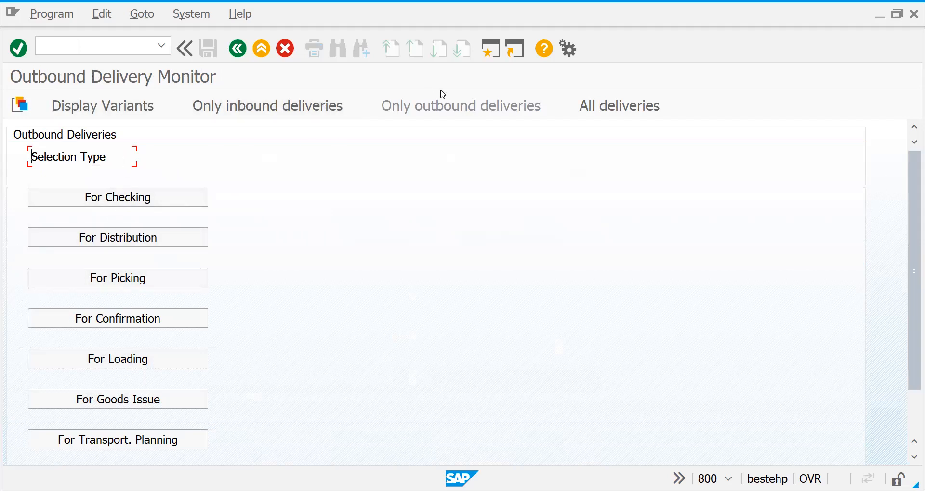
pyautogui.click(279, 107)
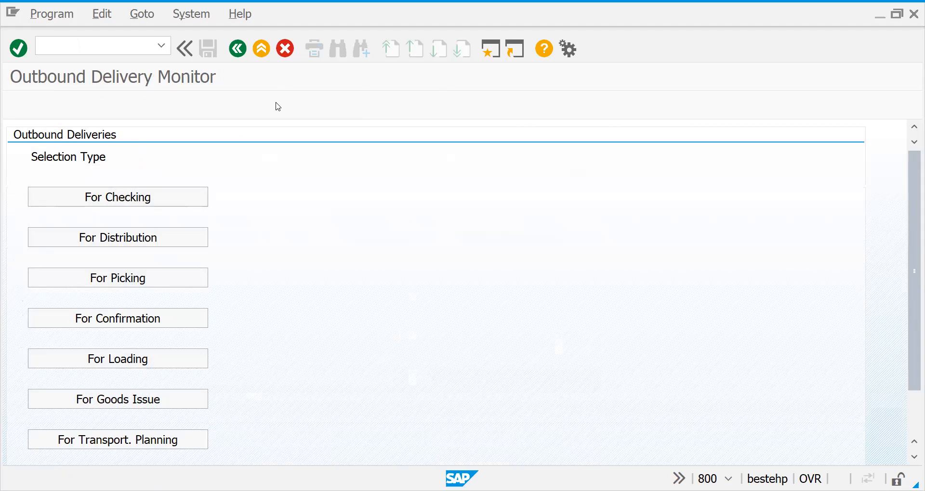
pyautogui.click(627, 114)
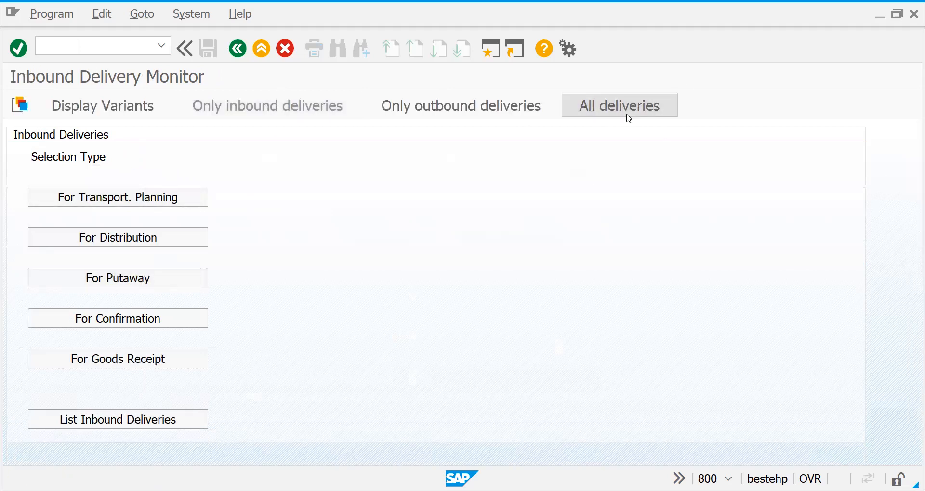
# Return to SAP Easy Access and collapse the Post Goods Issue and Outbound Process folders
pyautogui.click(237, 49)
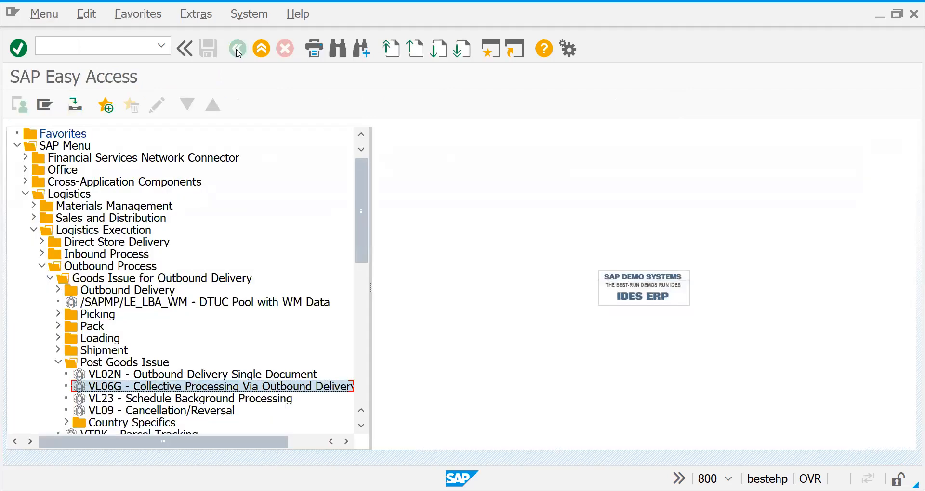
pyautogui.click(57, 364)
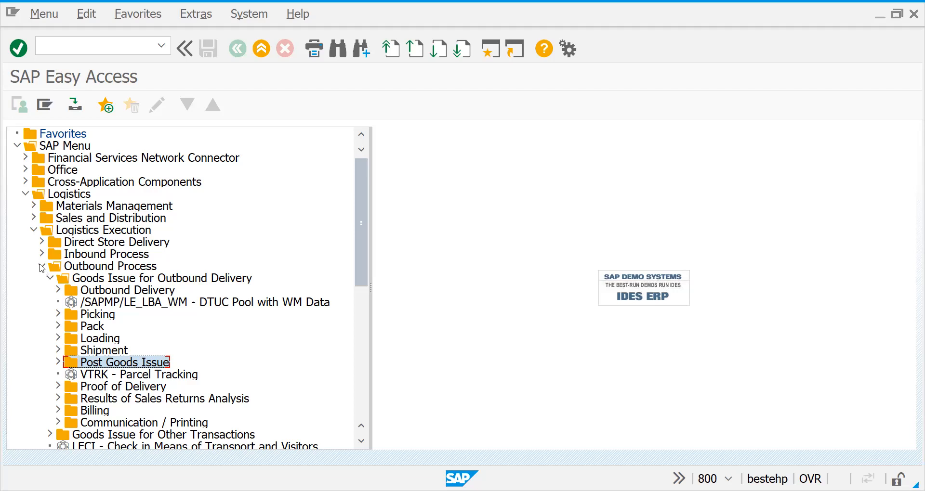
pyautogui.click(42, 266)
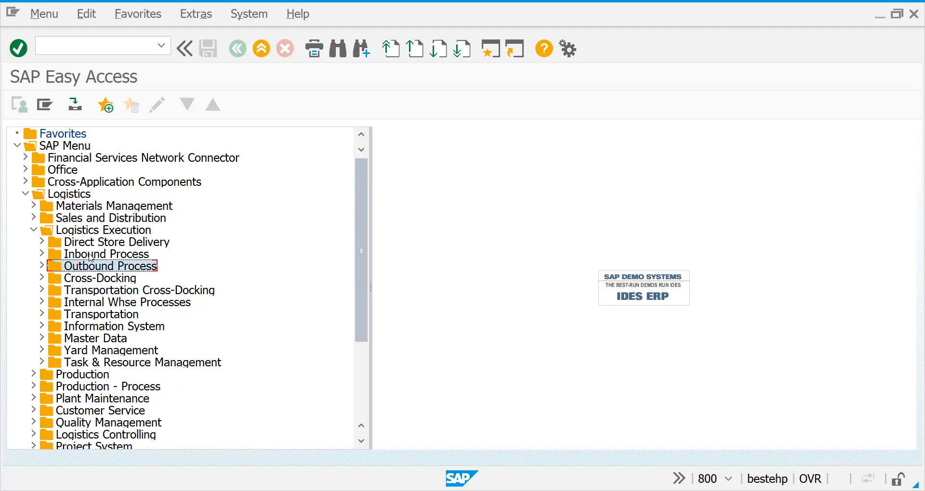
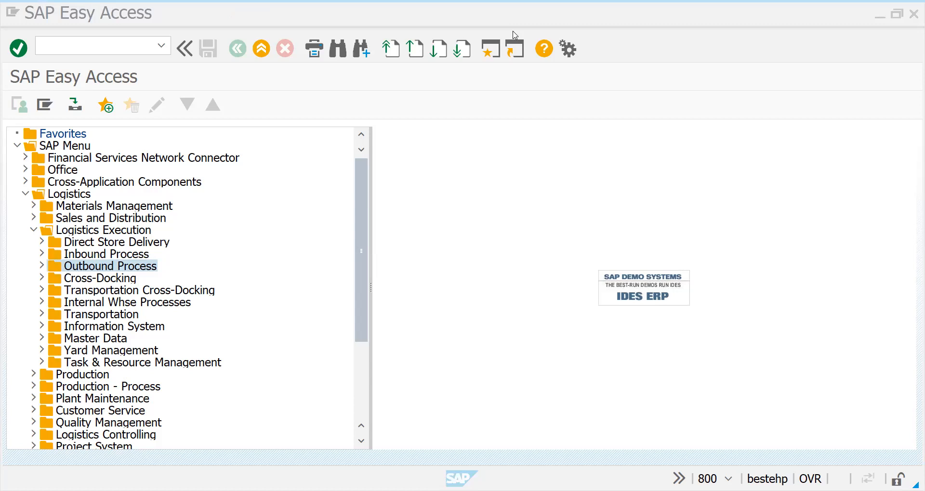
# Open transaction SPRO and display the SAP Reference IMG
pyautogui.click(95, 71)
pyautogui.write('/ns')
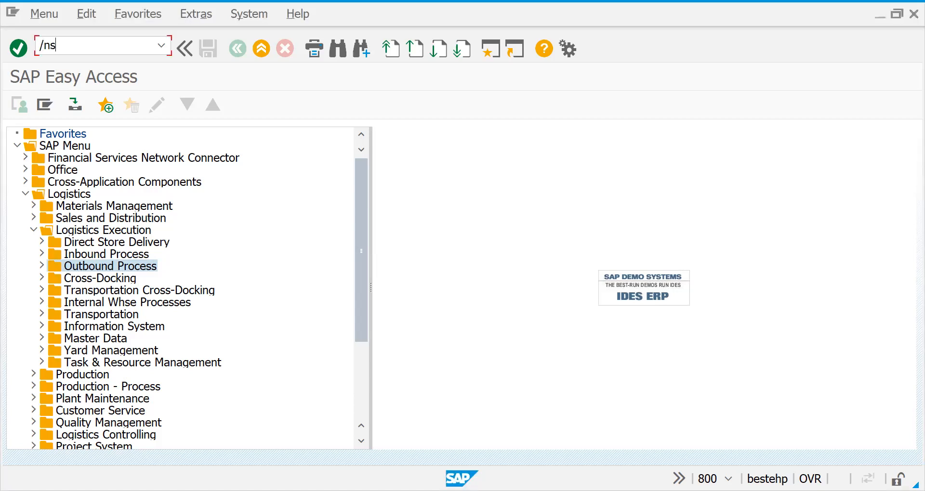
pyautogui.write('pro')
pyautogui.press('Return')
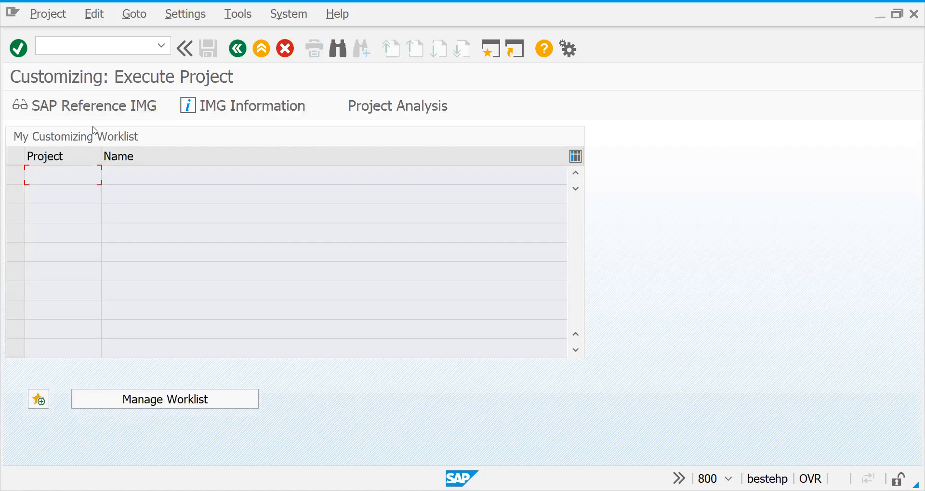
pyautogui.click(74, 101)
# Find Logistics Execution in the implementation guide structure and expand it
pyautogui.click(109, 283)
pyautogui.press('Down')
pyautogui.press('Down')
pyautogui.press('Down')
pyautogui.press('Down')
pyautogui.press('Down')
pyautogui.press('Down')
pyautogui.press('Down')
pyautogui.press('Down')
pyautogui.press('Down')
pyautogui.press('Down')
pyautogui.press('Down')
pyautogui.press('Down')
pyautogui.press('Down')
pyautogui.press('Down')
pyautogui.press('Down')
pyautogui.press('Down')
pyautogui.press('Down')
pyautogui.press('Down')
pyautogui.press('Down')
pyautogui.press('Down')
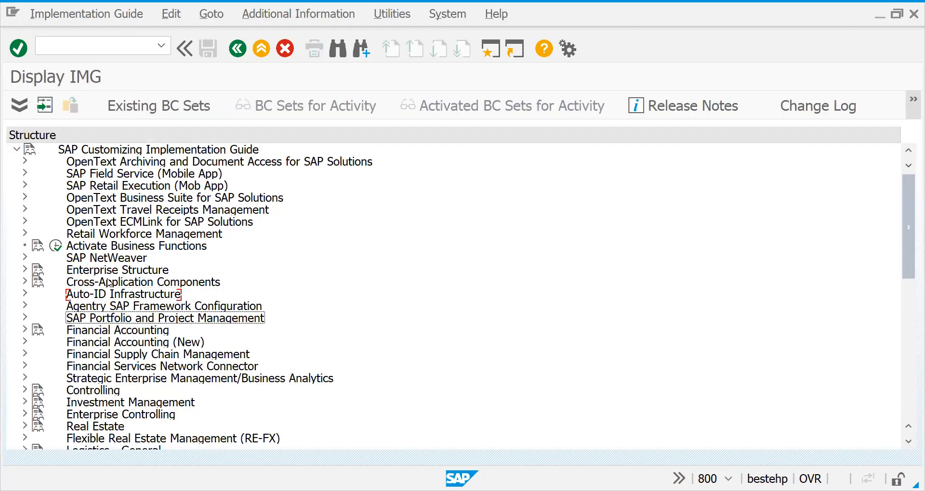
pyautogui.press('Up')
pyautogui.press('Up')
pyautogui.press('Up')
pyautogui.press('Up')
pyautogui.press('Up')
pyautogui.press('Up')
pyautogui.press('Up')
pyautogui.press('Up')
pyautogui.press('Up')
pyautogui.press('Up')
pyautogui.press('Up')
pyautogui.press('Up')
pyautogui.press('Up')
pyautogui.press('Up')
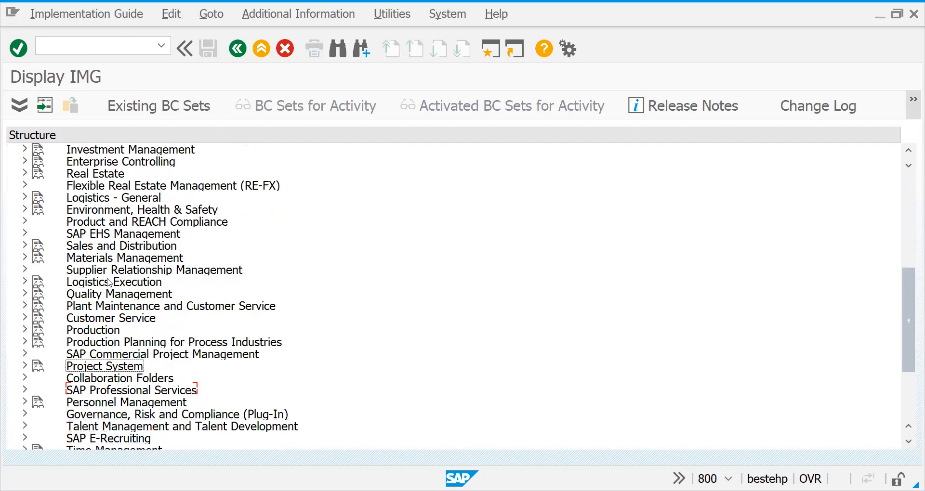
pyautogui.press('Down')
pyautogui.press('Down')
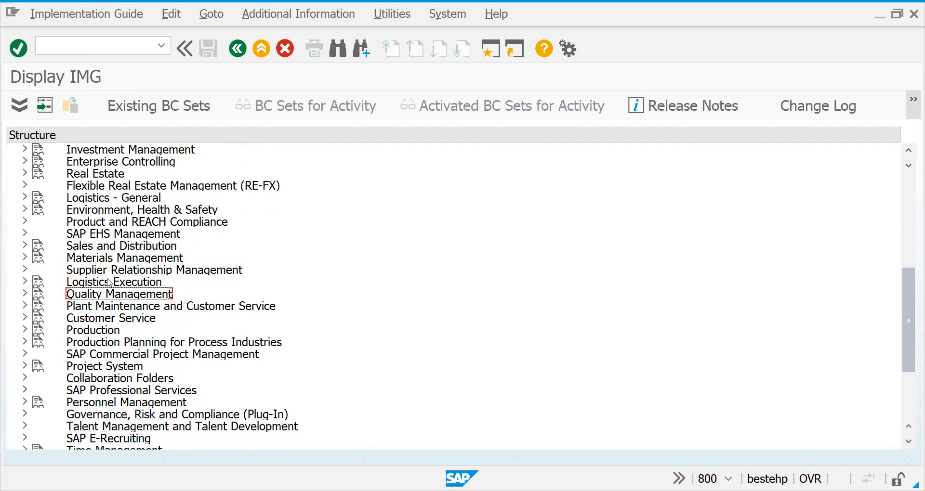
pyautogui.press('Down')
pyautogui.press('Up')
pyautogui.press('Up')
pyautogui.press('Up')
pyautogui.press('Up')
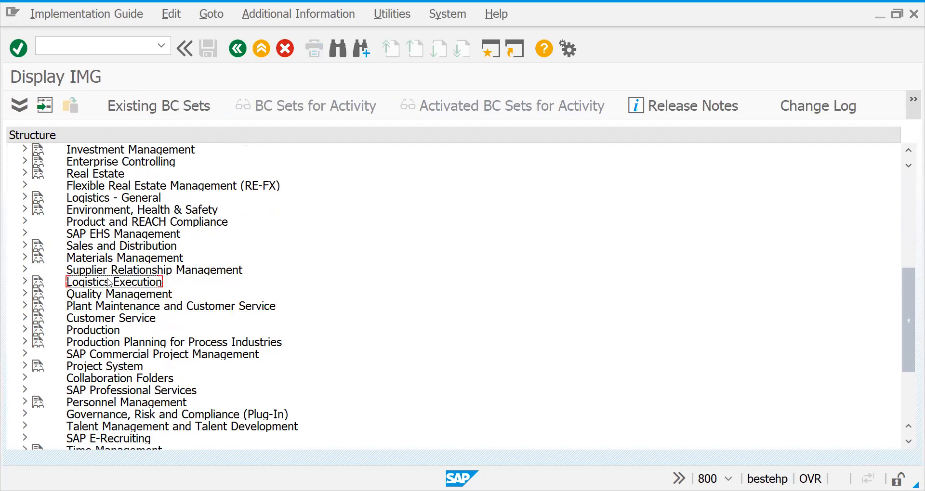
pyautogui.press('Up')
pyautogui.press('Down')
pyautogui.press('Down')
pyautogui.press('Down')
pyautogui.press('Right')
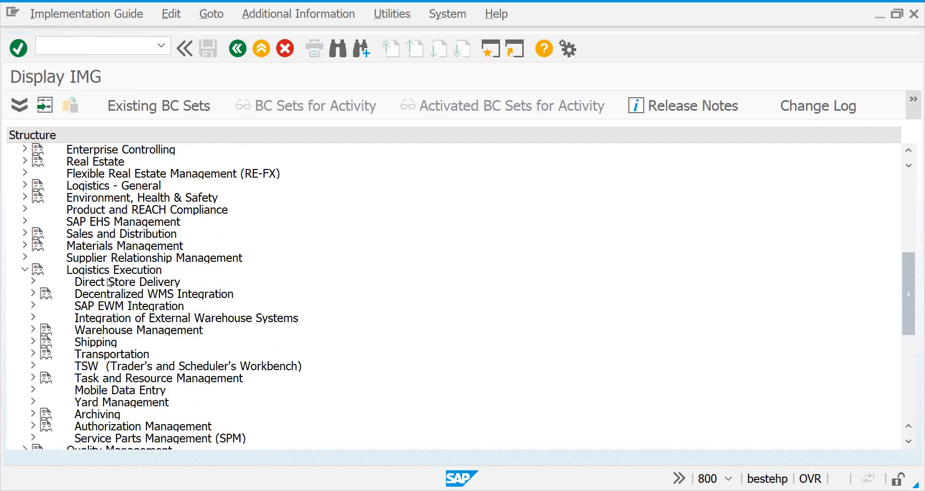
# Expand the Shipping node under Logistics Execution
pyautogui.press('Down')
pyautogui.press('Down')
pyautogui.press('Down')
pyautogui.press('Down')
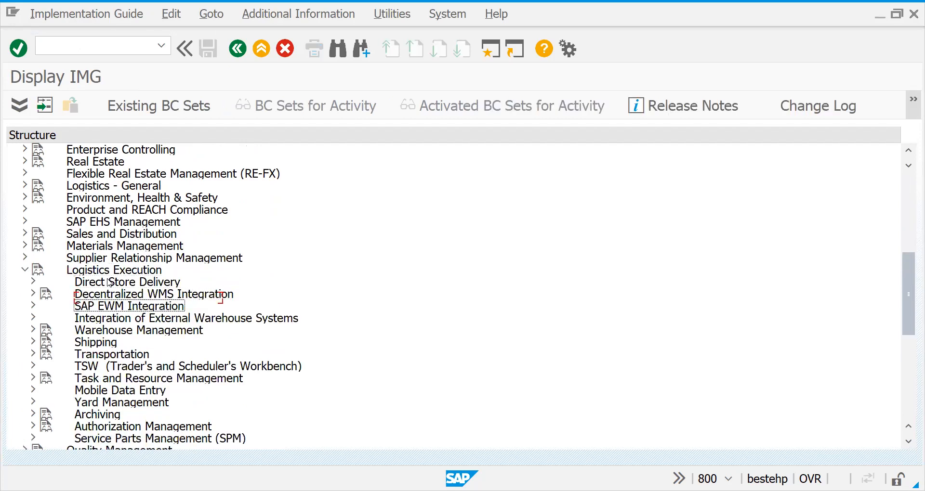
pyautogui.press('Down')
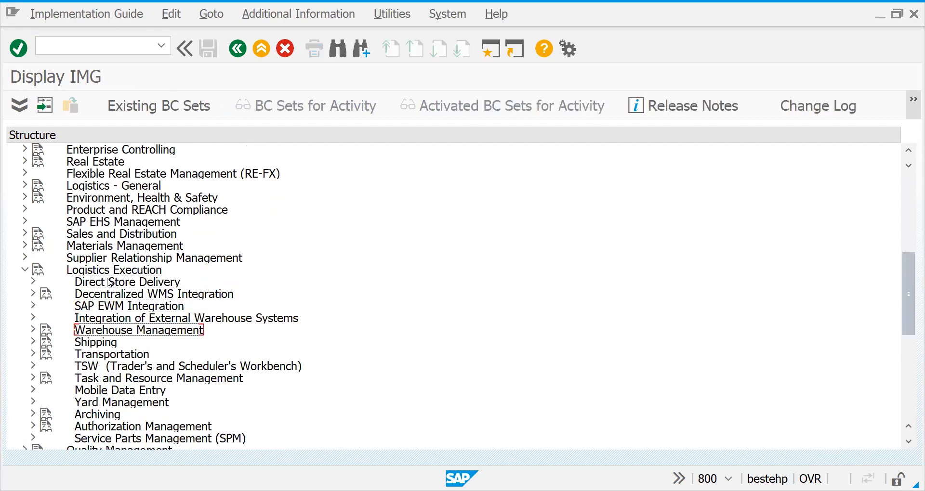
pyautogui.press('Down')
pyautogui.press('Down')
pyautogui.press('Up')
# Expand Basic Shipping Functions under Shipping and select its Routes node
pyautogui.press('Down')
pyautogui.press('Up')
pyautogui.press('Right')
pyautogui.press('Down')
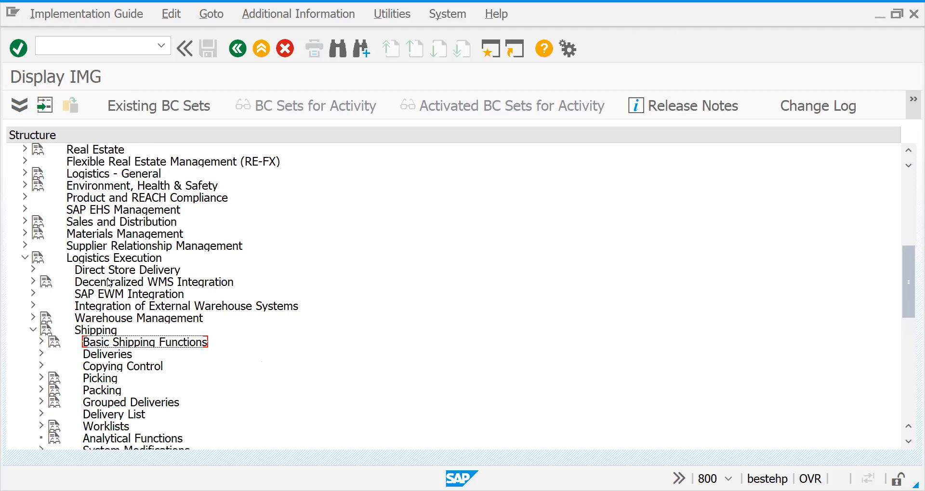
pyautogui.press('Right')
pyautogui.press('Left')
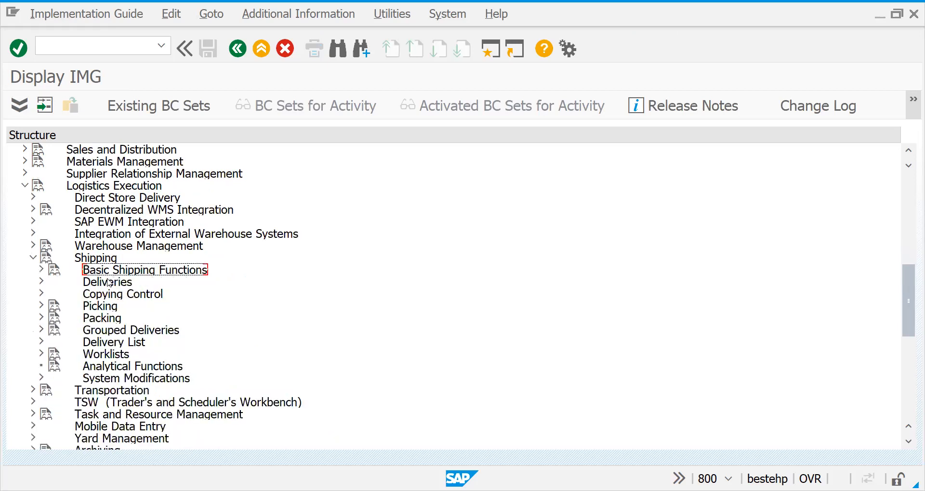
pyautogui.press('Right')
pyautogui.press('Down')
# Expand Routes and Define Routes, and open the Define Modes of Transport activity
pyautogui.press('Down')
pyautogui.press('Down')
pyautogui.press('Down')
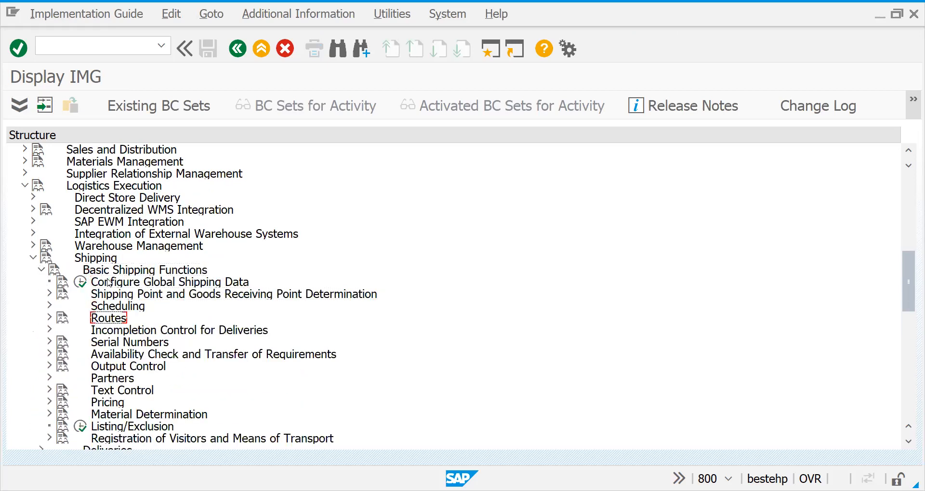
pyautogui.press('Right')
pyautogui.press('Down')
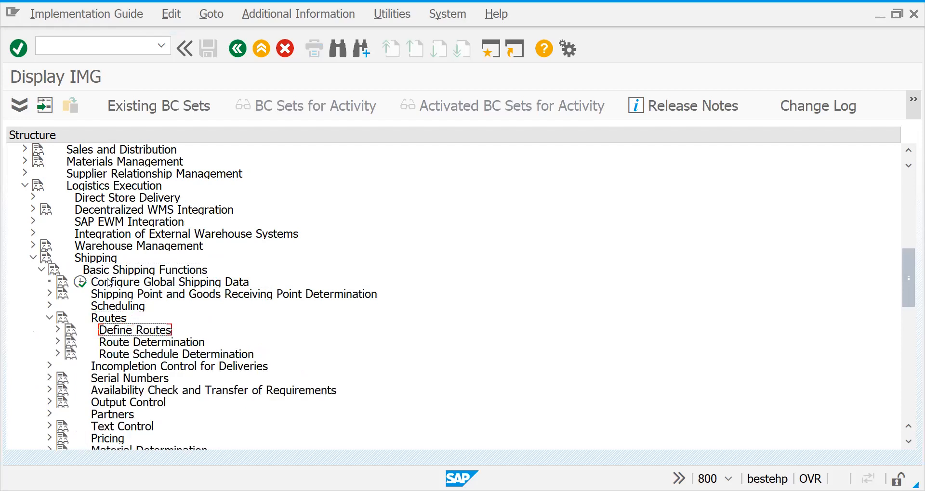
pyautogui.press('Right')
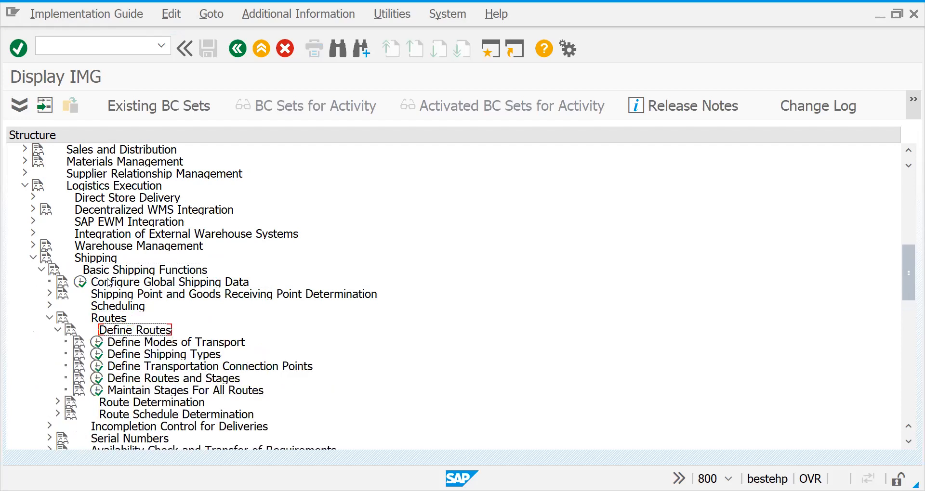
pyautogui.click(97, 342)
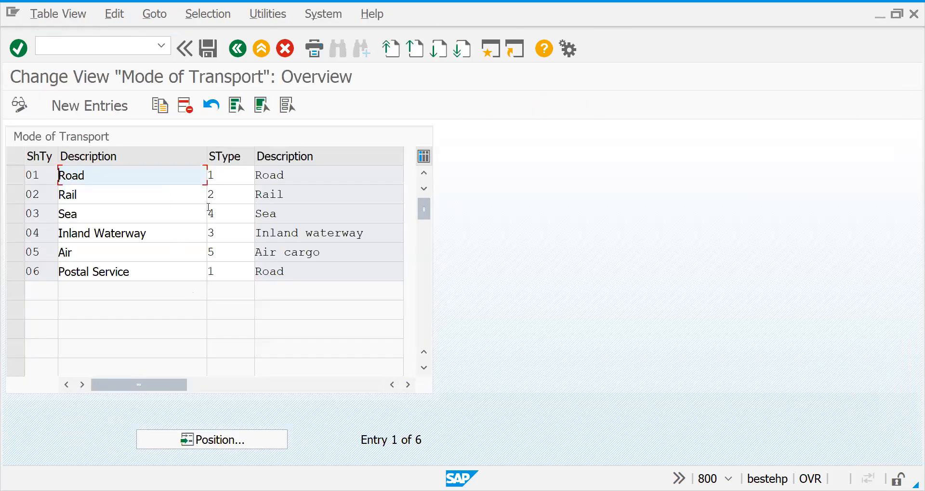
# Review the descriptions of the existing modes of transport in the overview table
pyautogui.click(90, 217)
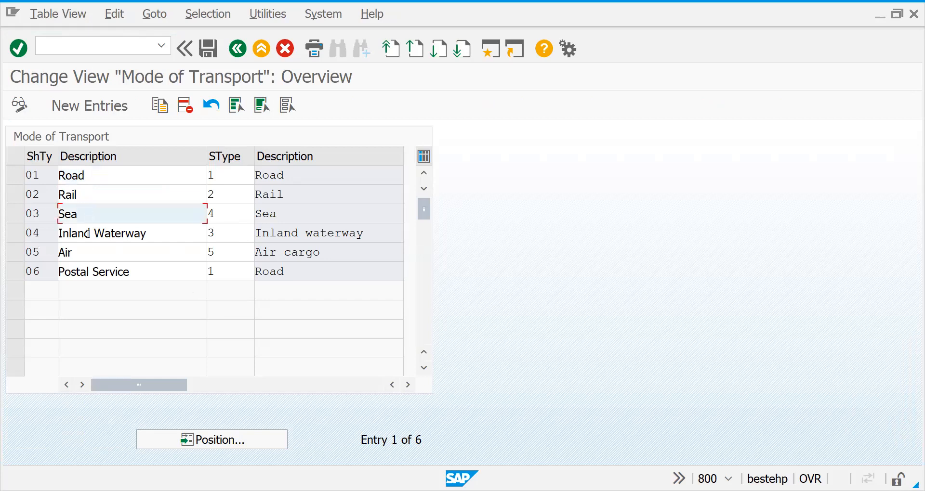
pyautogui.click(85, 253)
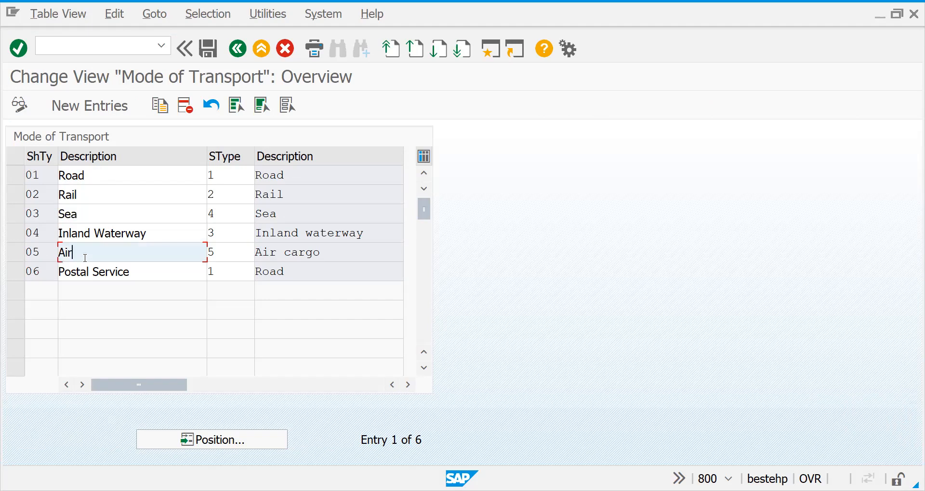
pyautogui.click(89, 274)
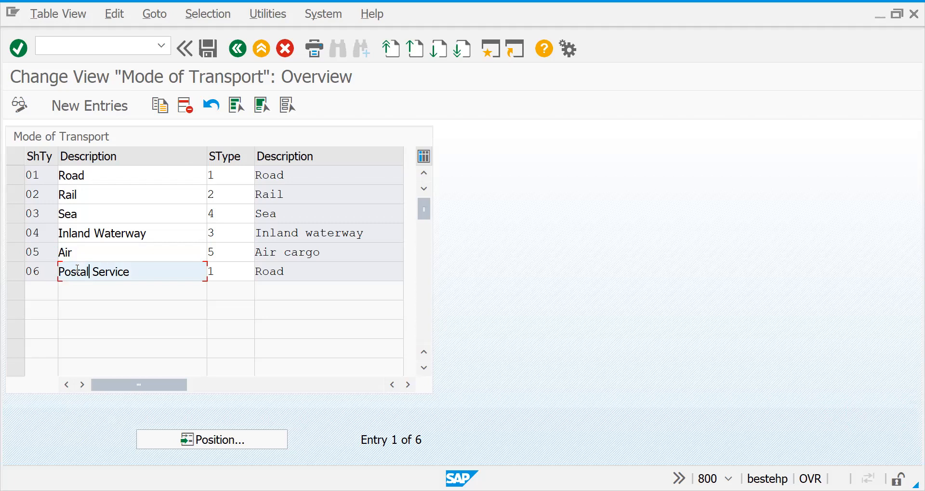
pyautogui.click(68, 177)
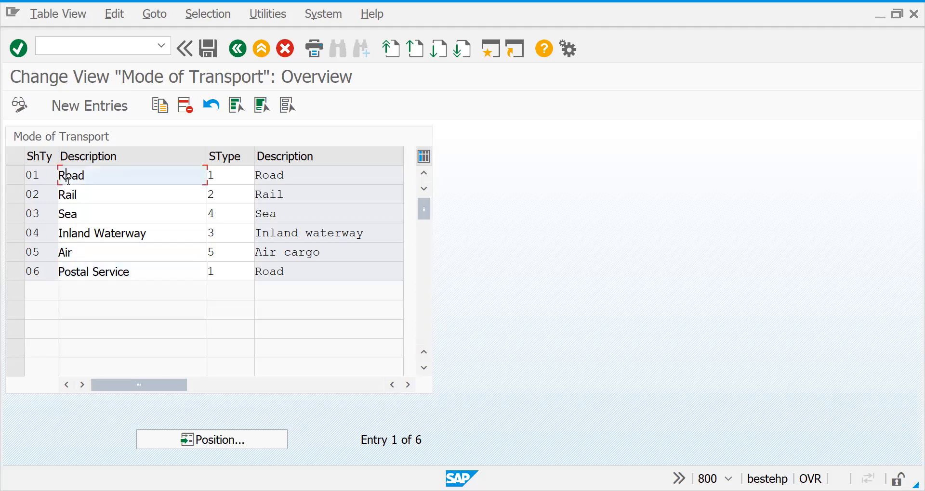
pyautogui.click(75, 194)
pyautogui.click(77, 216)
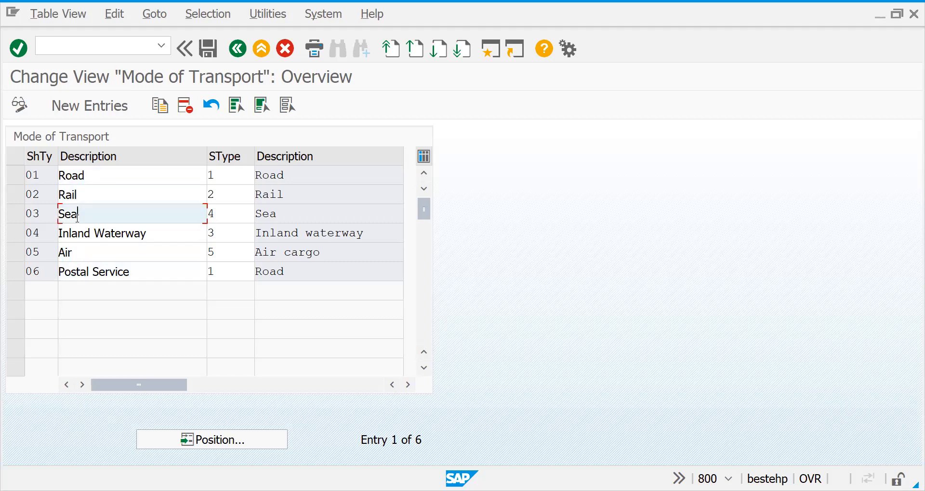
pyautogui.click(77, 233)
pyautogui.click(75, 272)
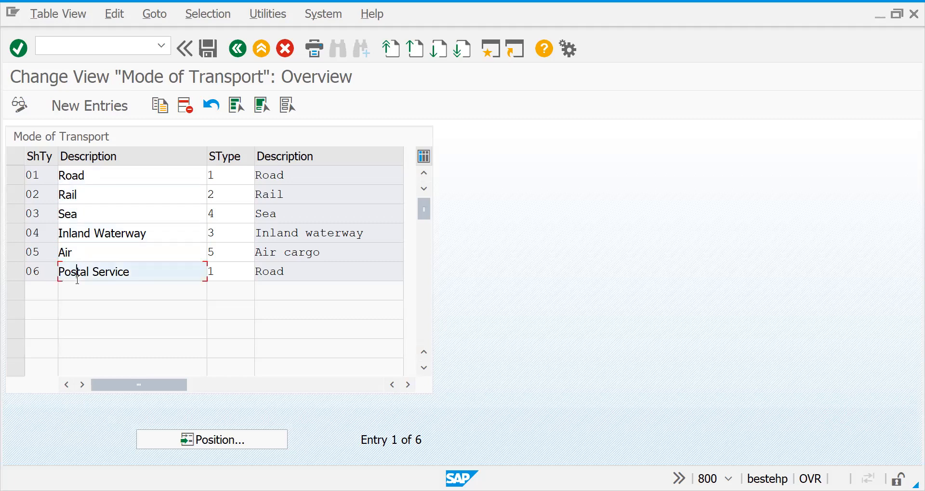
pyautogui.click(69, 257)
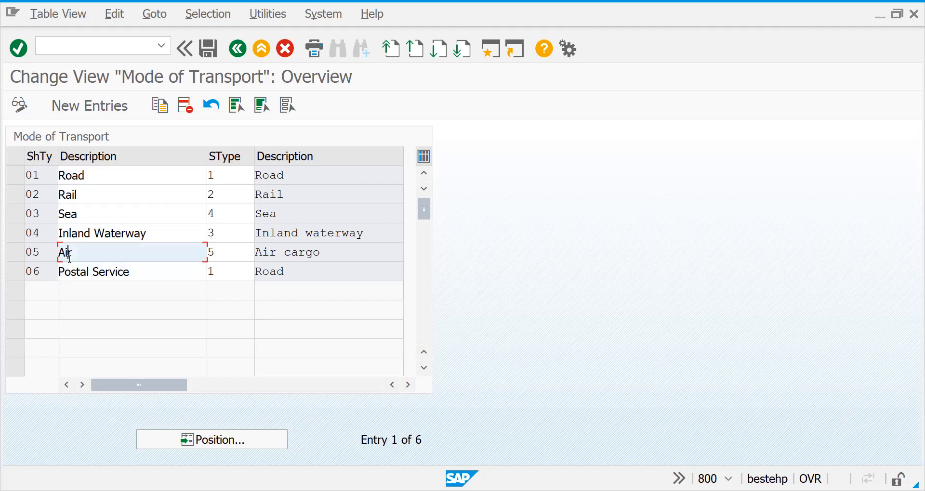
# Look through the possible mode-of-transport categories for the Road entry's SType, and close the list without choosing one
pyautogui.click(221, 181)
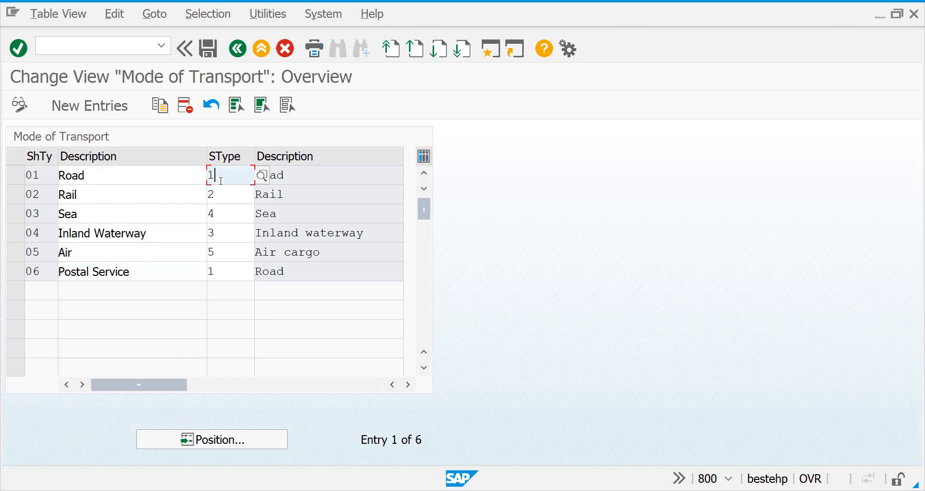
pyautogui.click(260, 182)
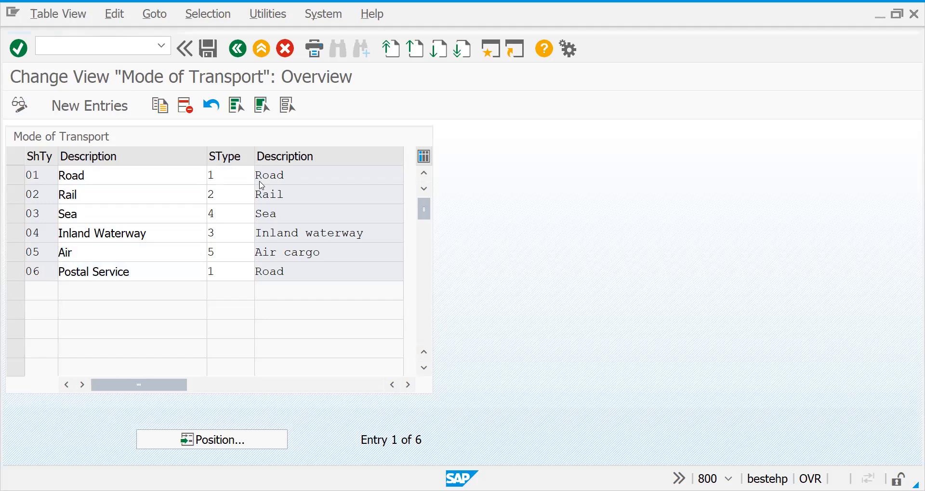
pyautogui.press('F4')
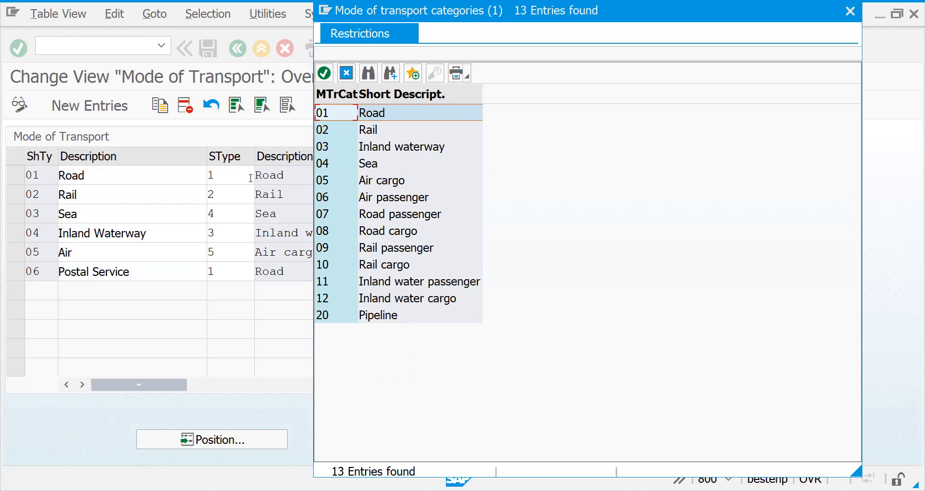
pyautogui.press('Escape')
# Read the field help for the mode-of-transport category and close it
pyautogui.press('F1')
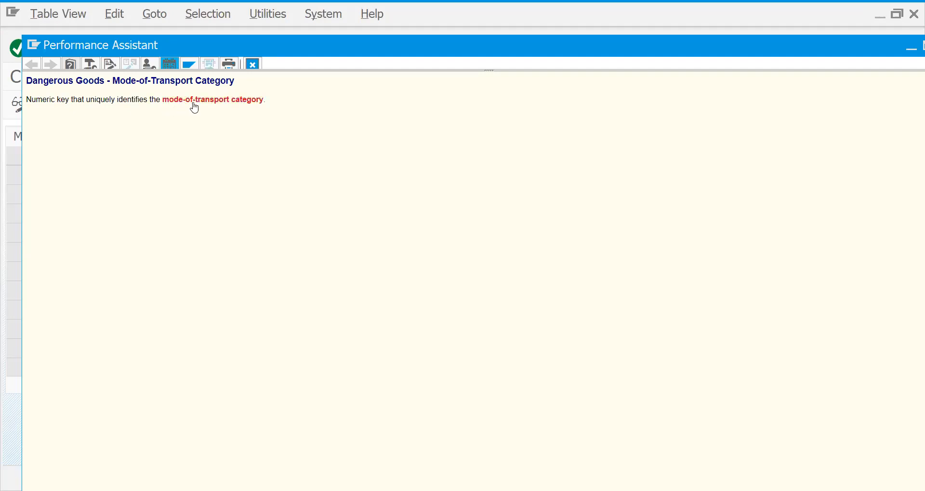
pyautogui.click(252, 65)
pyautogui.click(239, 174)
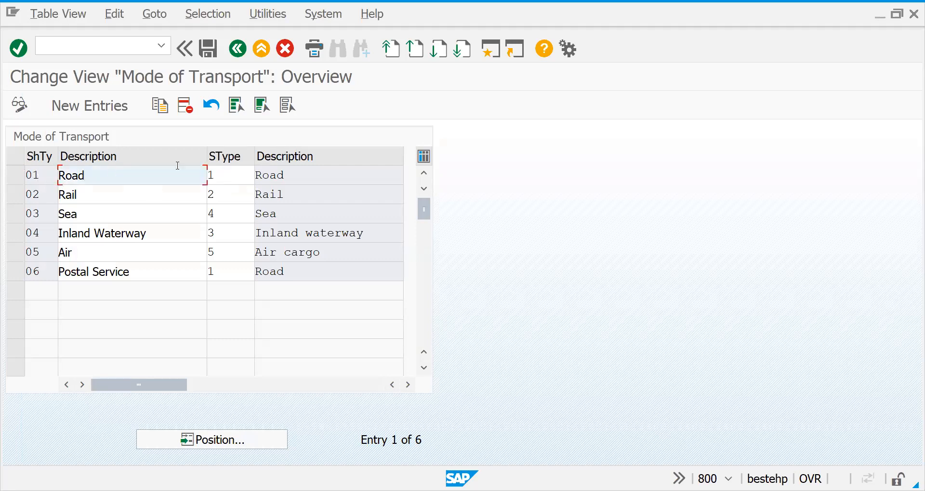
# Check the SType values of Road, Rail and Sea, and choose category 01 Road for the Road entry
pyautogui.click(222, 171)
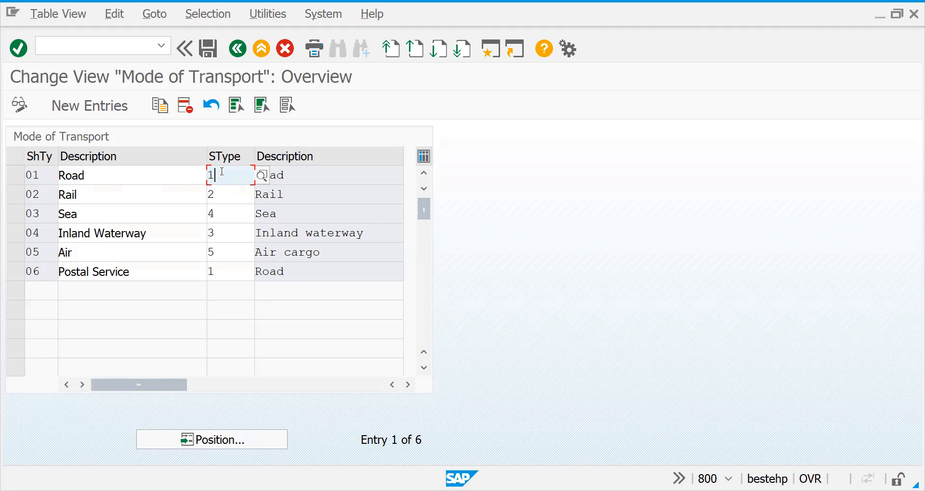
pyautogui.click(221, 192)
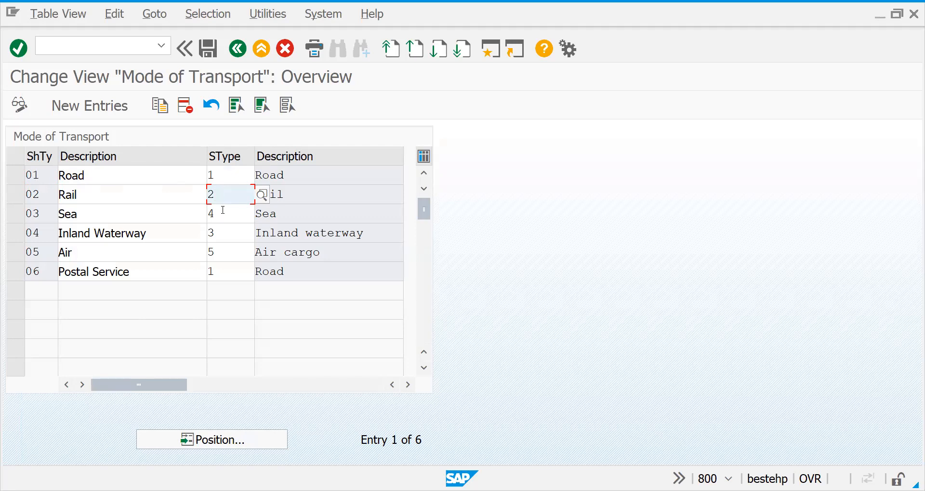
pyautogui.click(223, 211)
pyautogui.click(233, 178)
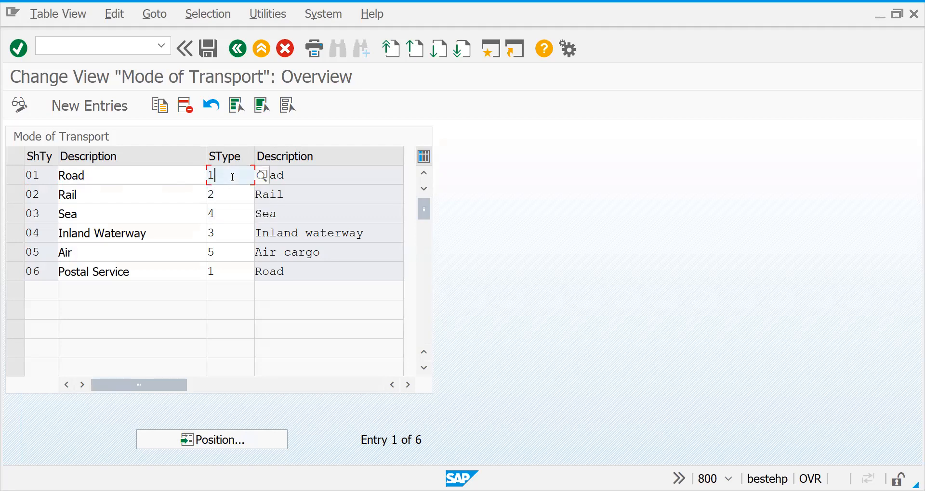
pyautogui.click(264, 181)
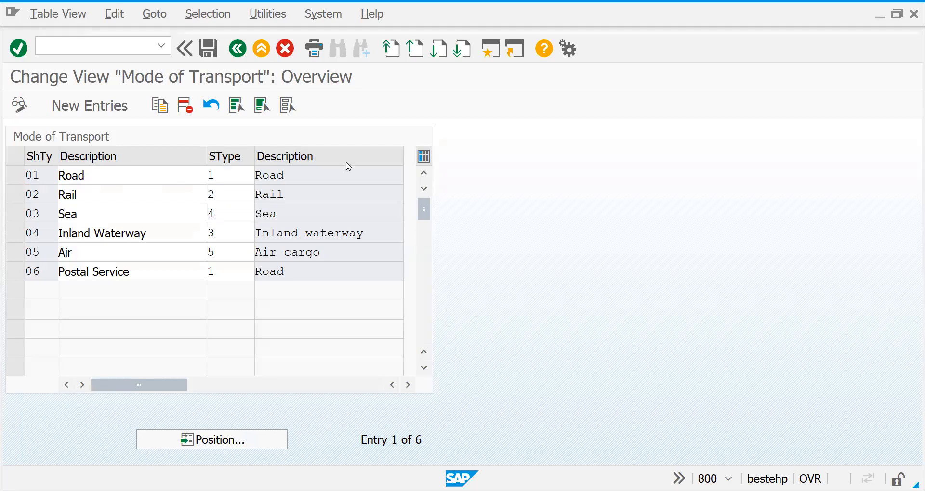
pyautogui.press('F4')
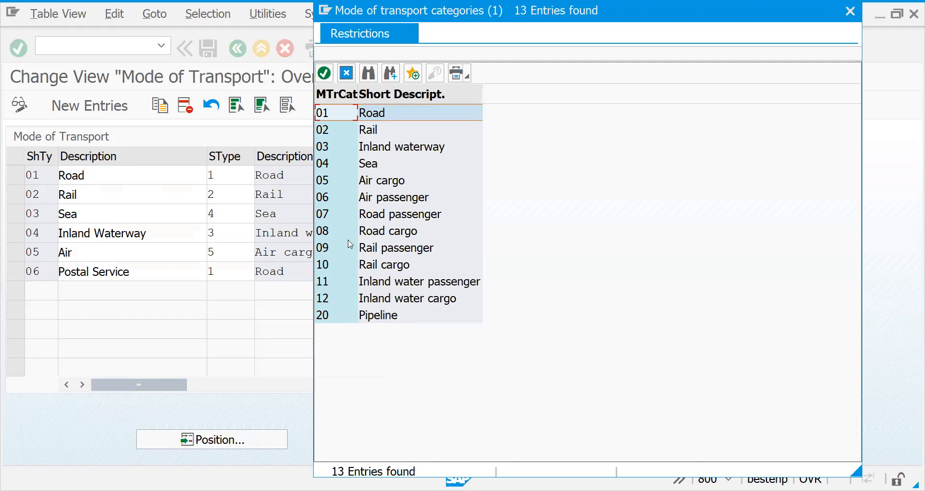
pyautogui.doubleClick(353, 113)
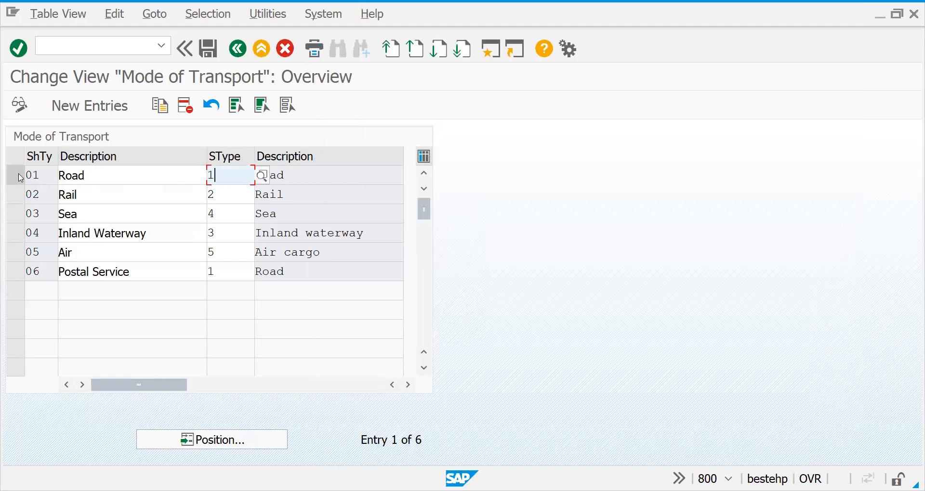
# Add a new mode of transport Z1 described as "Road DR transport" with category 01 Road
pyautogui.click(79, 107)
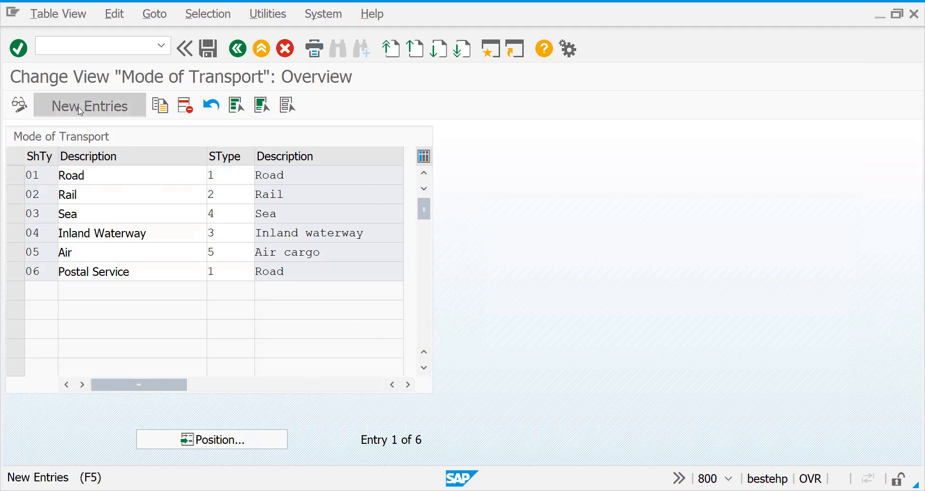
pyautogui.write('z1')
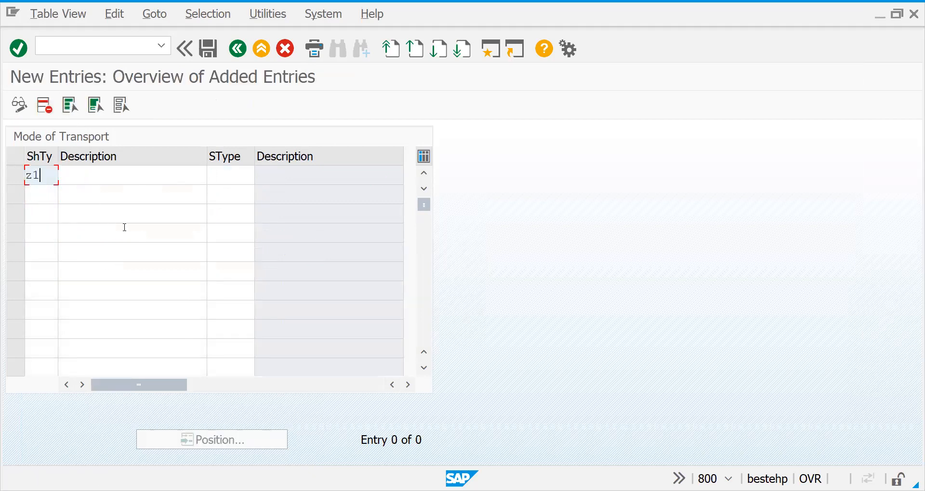
pyautogui.press('Tab')
pyautogui.write('Road')
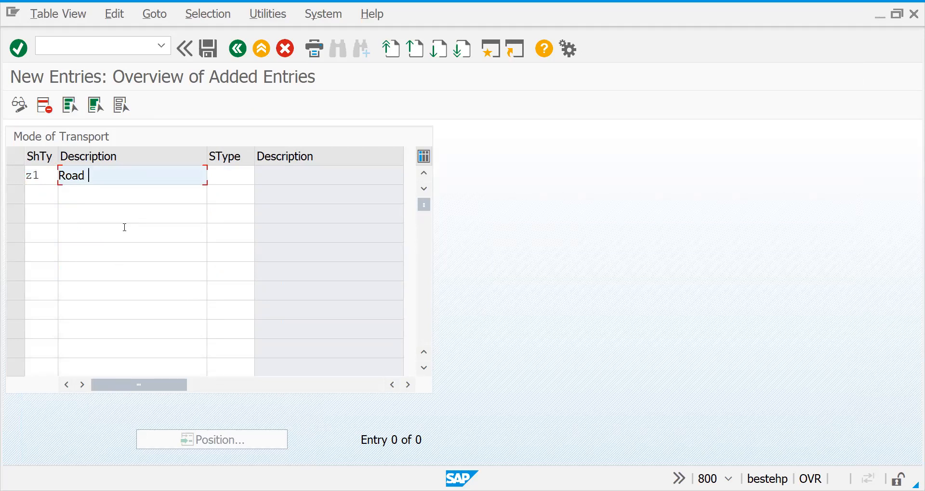
pyautogui.write(' DR transport')
pyautogui.click(238, 173)
pyautogui.click(267, 176)
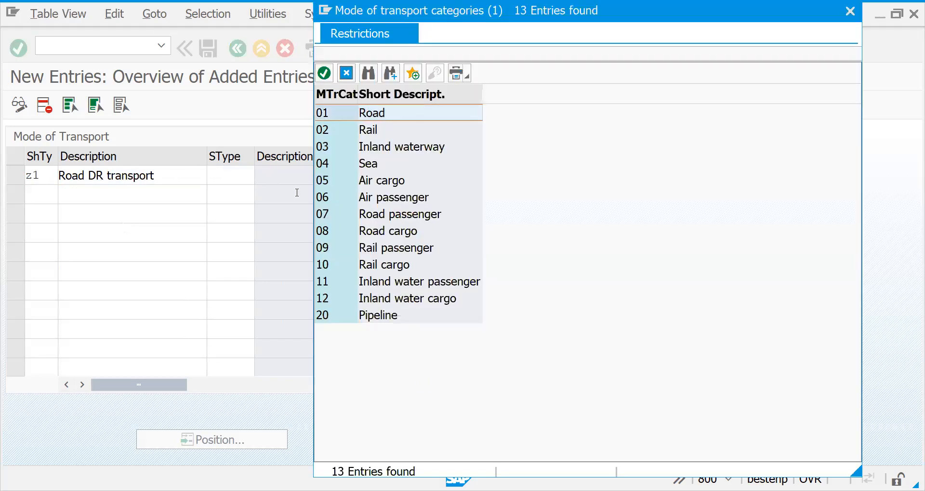
pyautogui.doubleClick(373, 112)
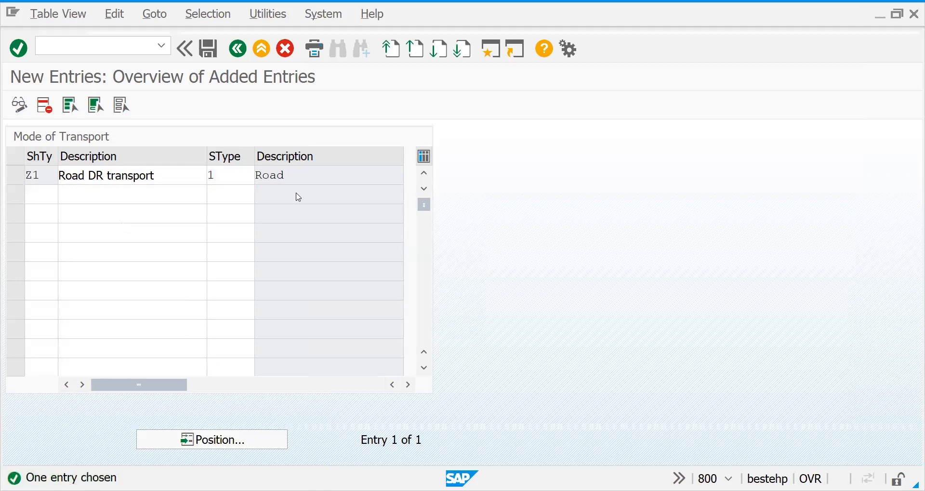
# Save the new mode of transport and return to the implementation guide structure
pyautogui.hotkey('ctrl', 's')
pyautogui.press('Return')
pyautogui.click(238, 48)
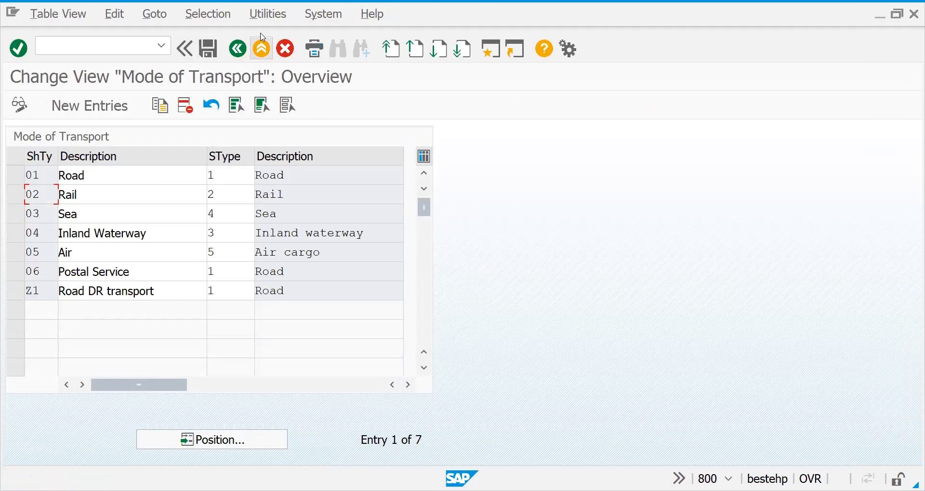
pyautogui.click(240, 52)
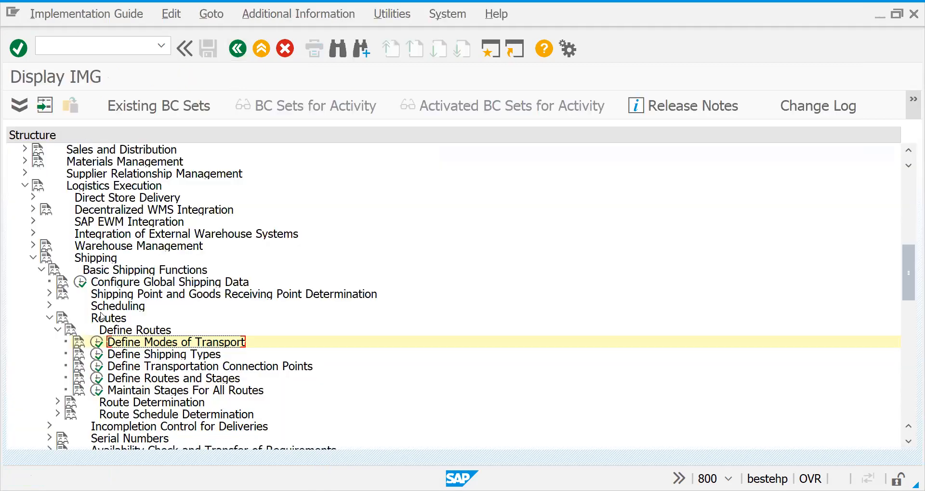
# Open Define Shipping Types and create a new entry Z1 with the description "Mini Van"
pyautogui.click(97, 355)
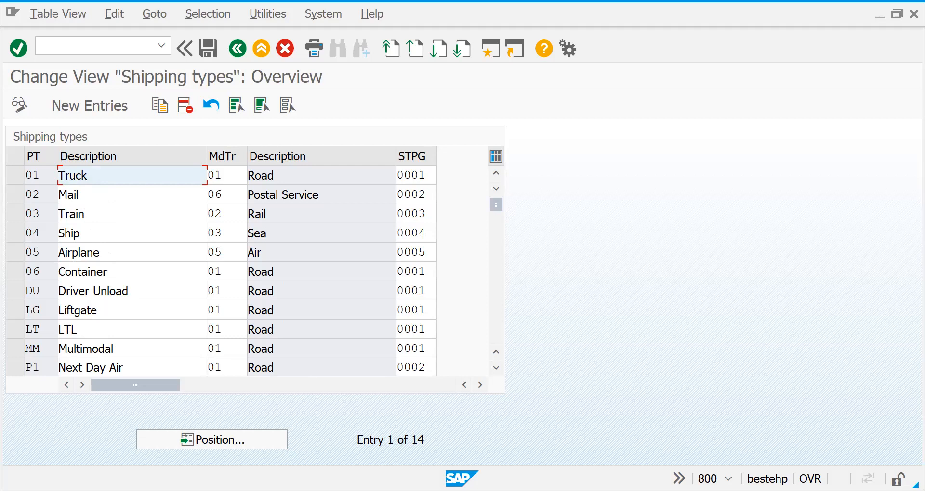
pyautogui.click(102, 112)
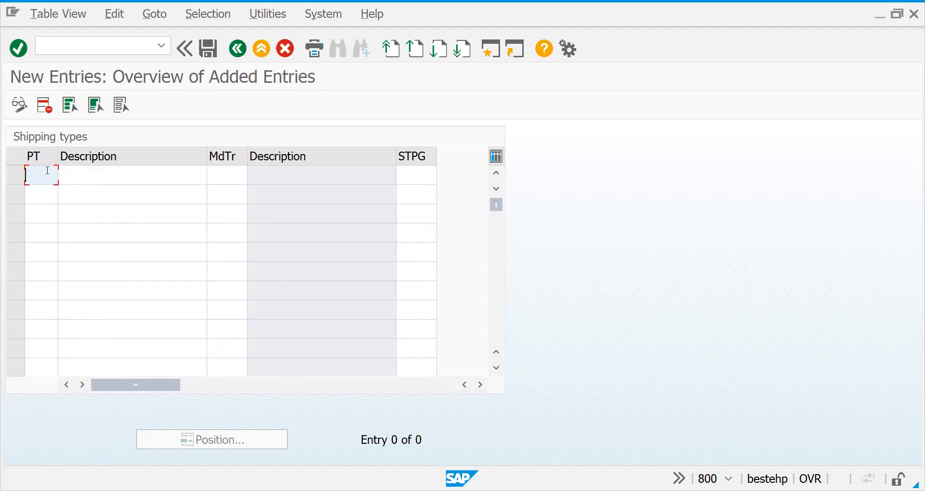
pyautogui.write('z1')
pyautogui.press('Tab')
pyautogui.write('Mini ')
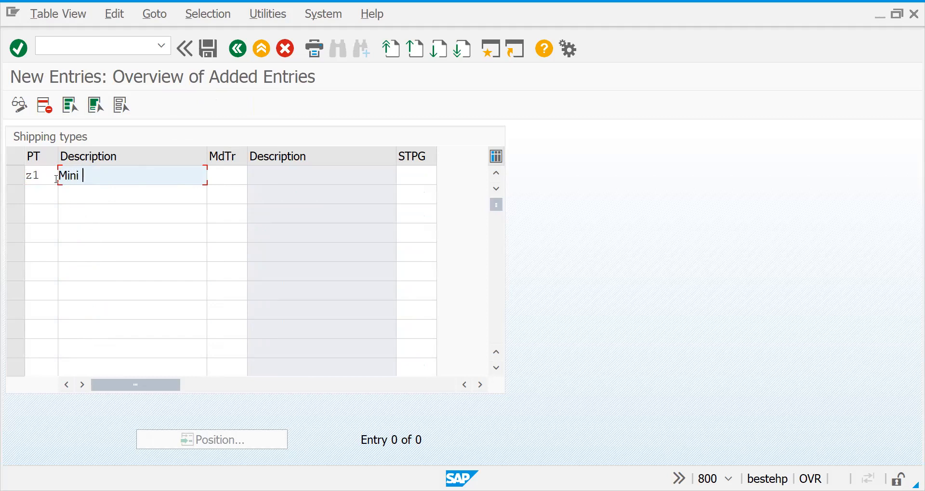
pyautogui.write('Van')
pyautogui.press('Tab')
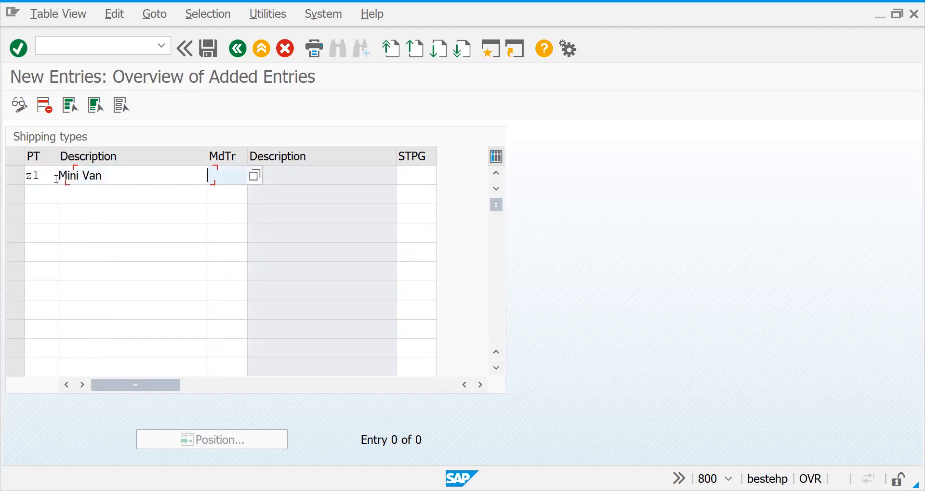
# Assign mode of transport Z1 and shipping type procedure group 0001 Road to the Mini Van shipping type
pyautogui.click(252, 183)
pyautogui.doubleClick(59, 225)
pyautogui.click(415, 179)
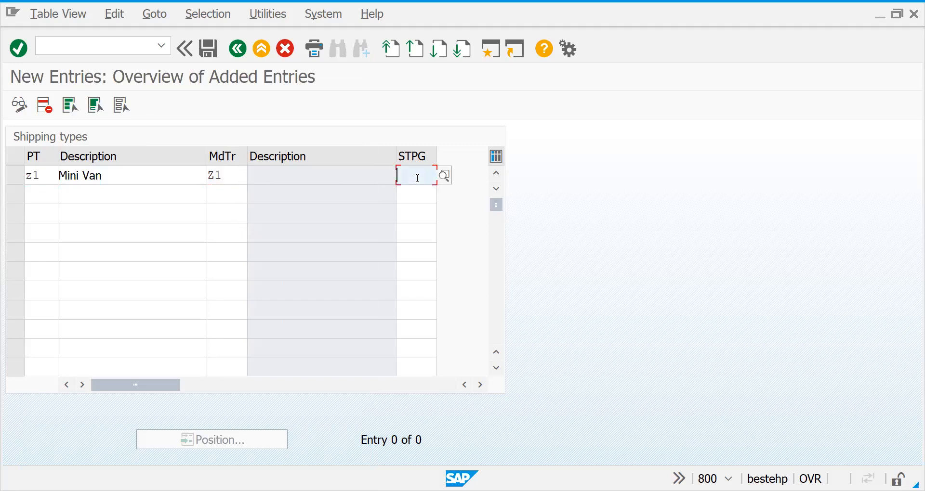
pyautogui.click(448, 177)
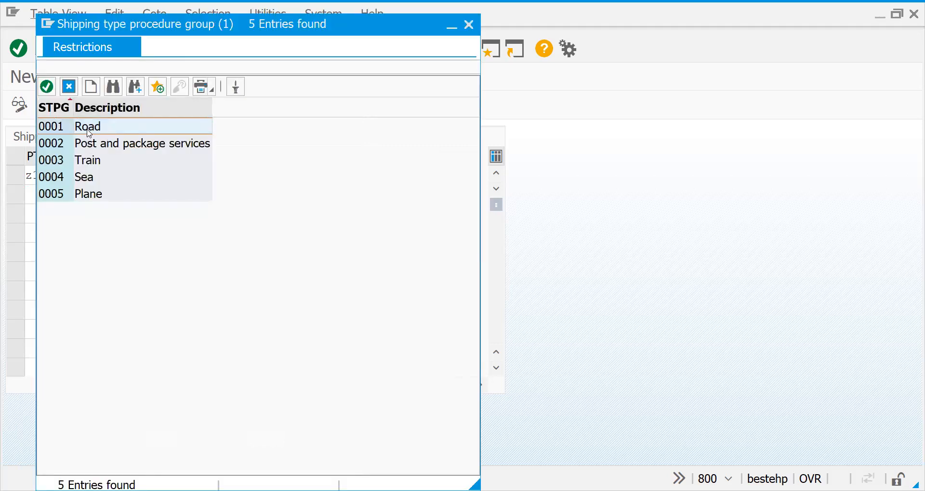
pyautogui.doubleClick(90, 133)
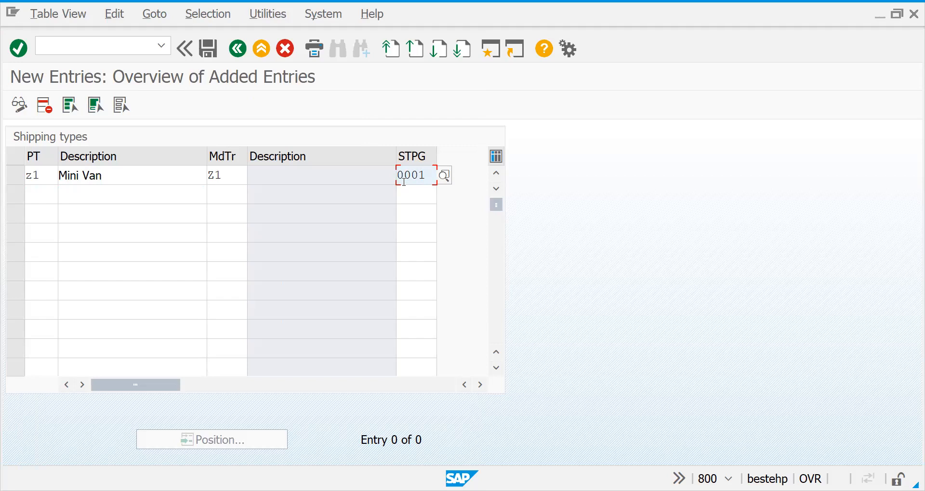
# Save the Mini Van shipping type and return to the implementation guide structure
pyautogui.click(308, 182)
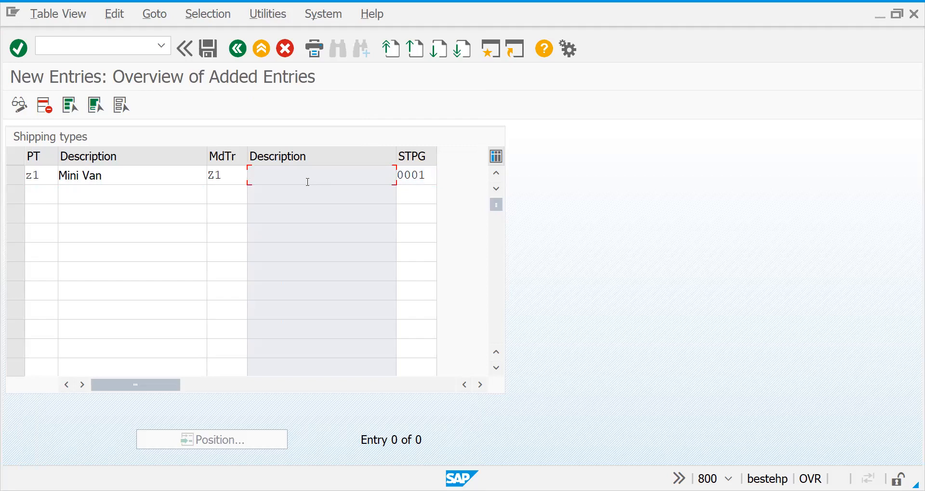
pyautogui.hotkey('ctrl', 's')
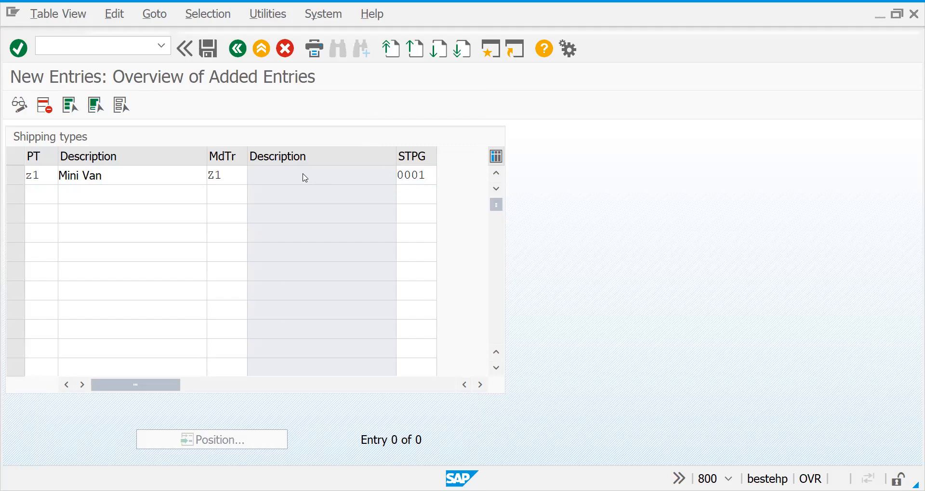
pyautogui.press('Return')
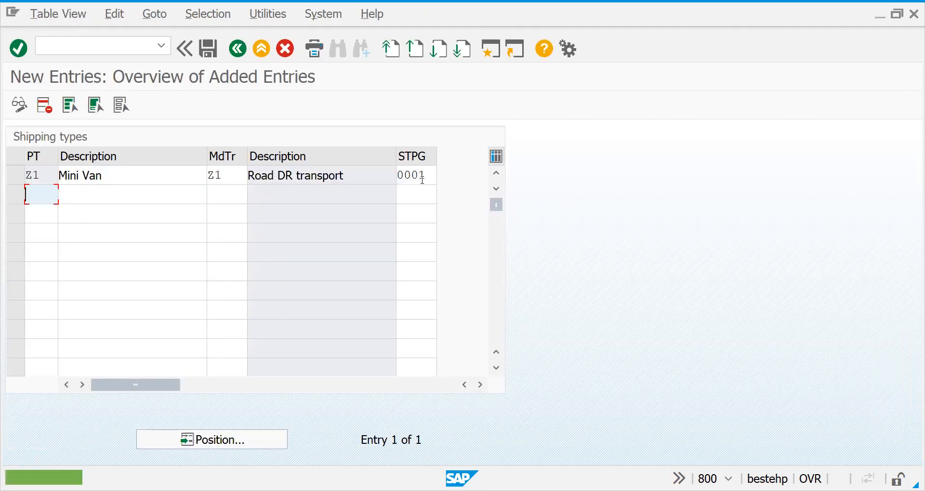
pyautogui.click(417, 176)
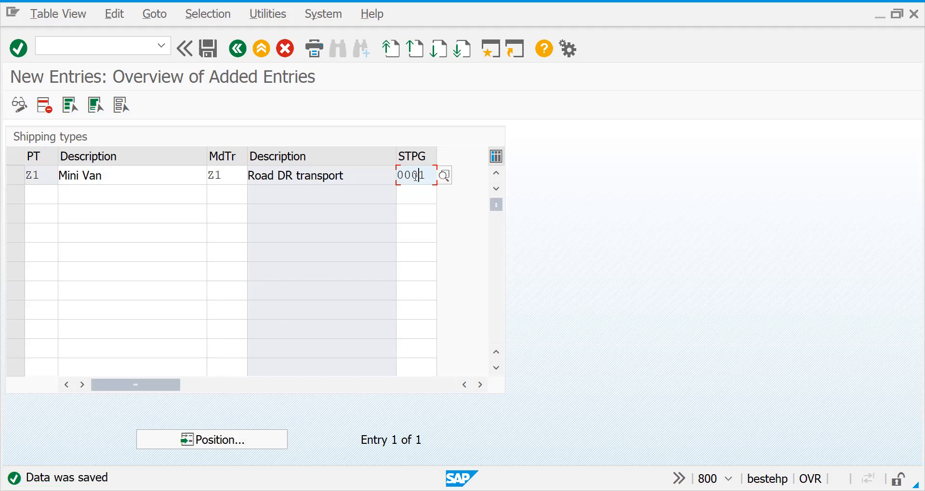
pyautogui.click(245, 50)
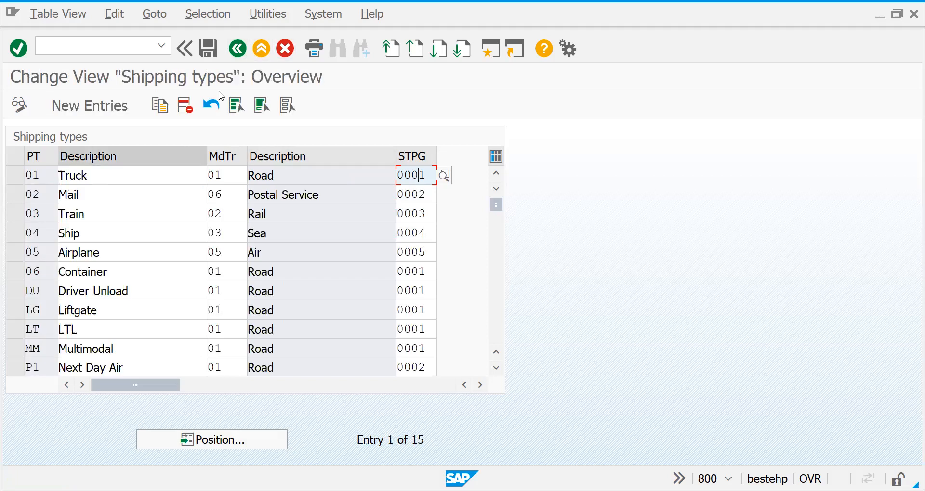
pyautogui.click(238, 50)
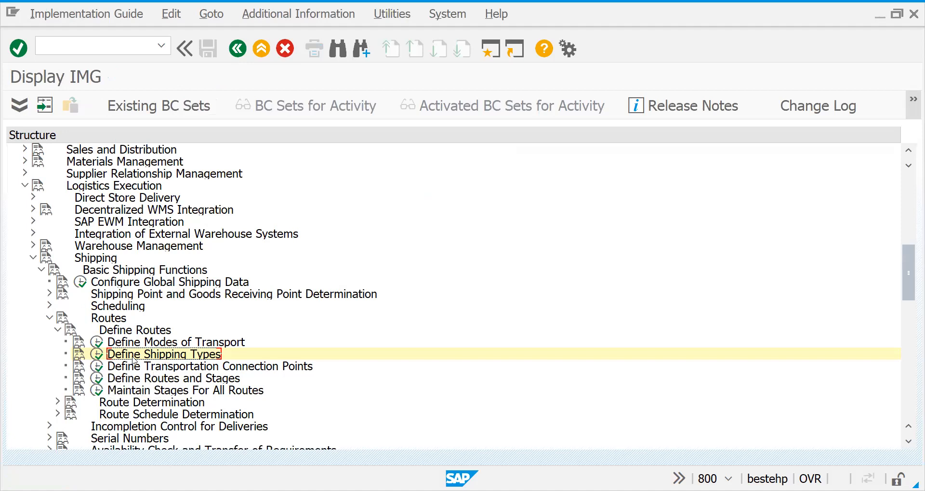
# Open Define Transportation Connection Points and start a new entry
pyautogui.click(79, 356)
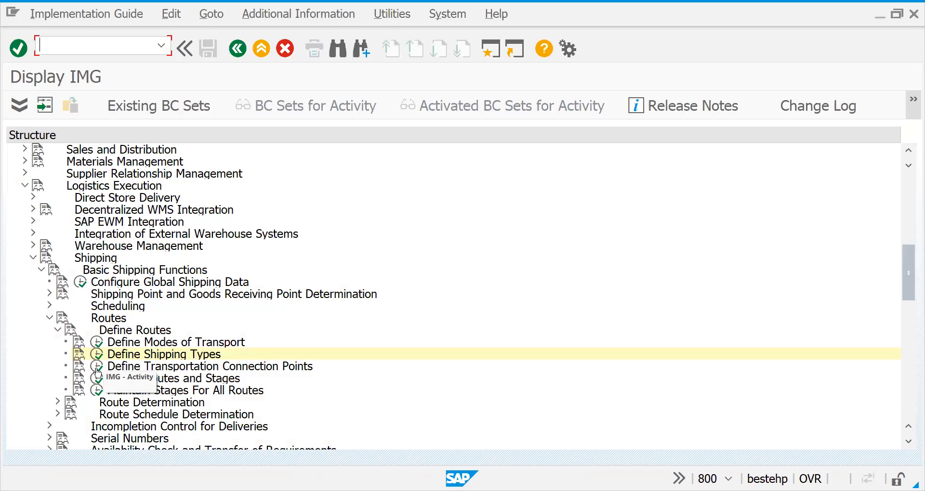
pyautogui.click(99, 372)
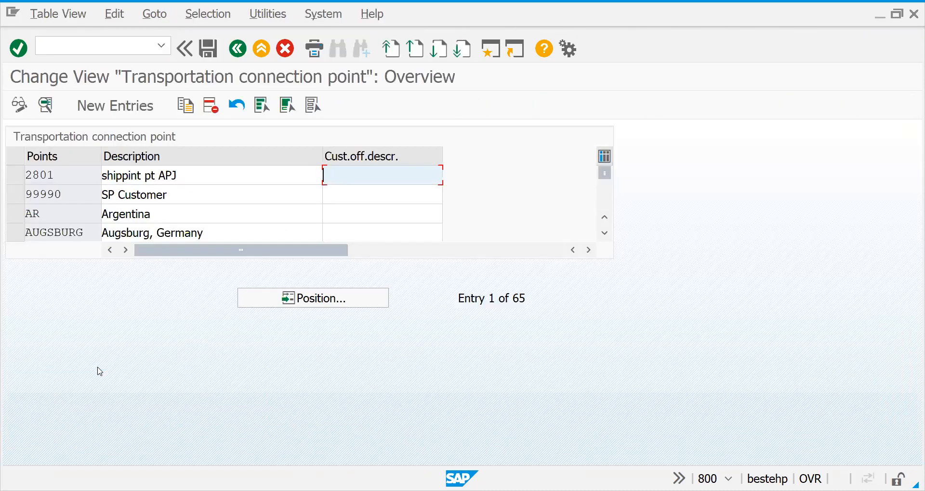
pyautogui.moveTo(606, 180); pyautogui.dragTo(605, 207)
pyautogui.click(121, 111)
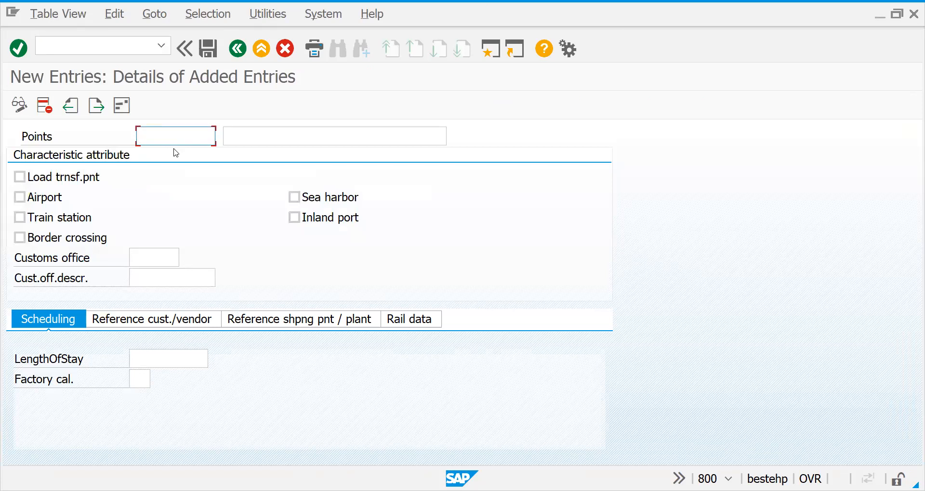
# Identify the new transportation connection point as DR01 with the description "Germany plant1"
pyautogui.write('DR01')
pyautogui.press('Tab')
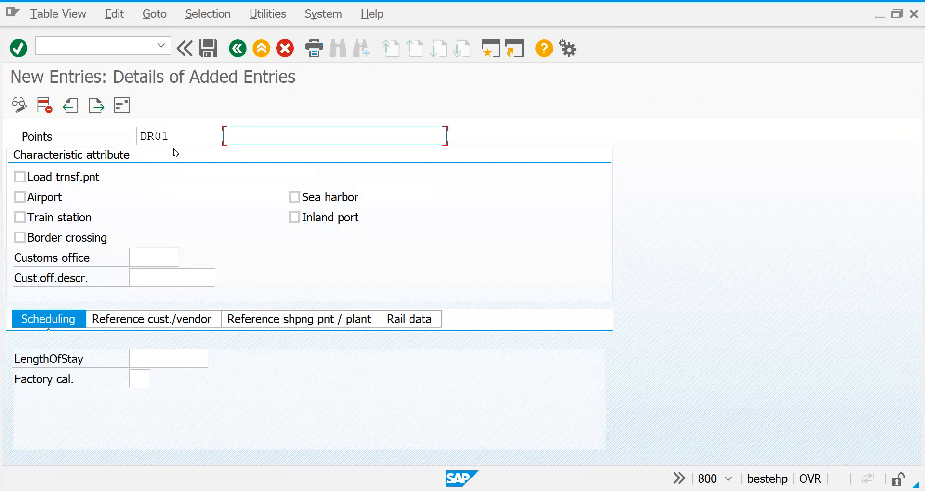
pyautogui.write('Germany plant1')
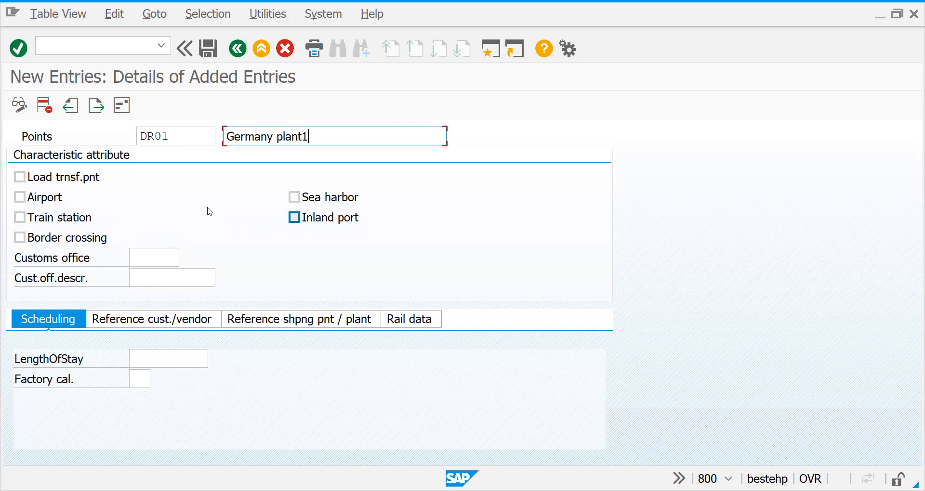
# Mark DR01 as a load transfer point and assign shipping point 2727 as its reference
pyautogui.click(30, 180)
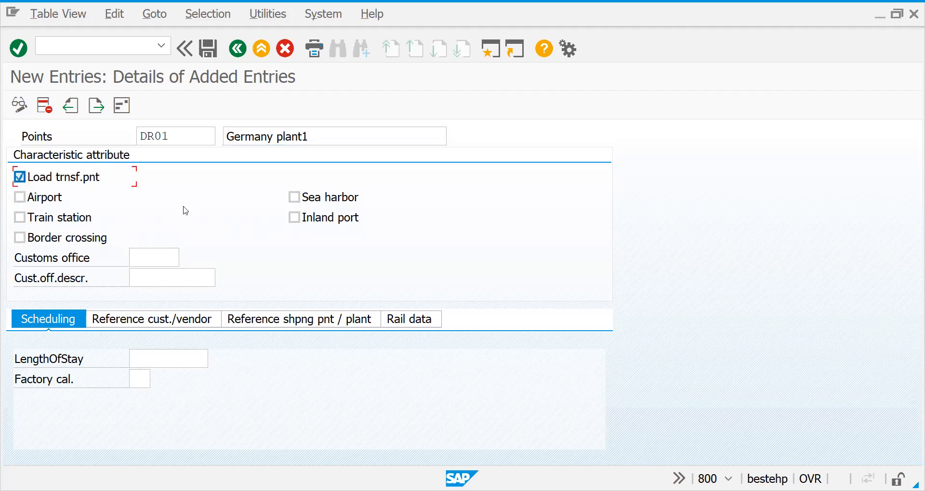
pyautogui.click(161, 320)
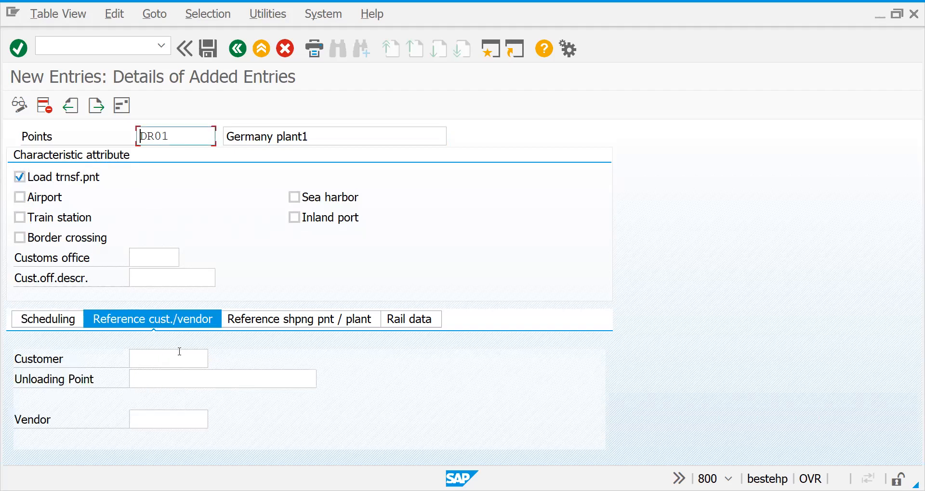
pyautogui.click(280, 330)
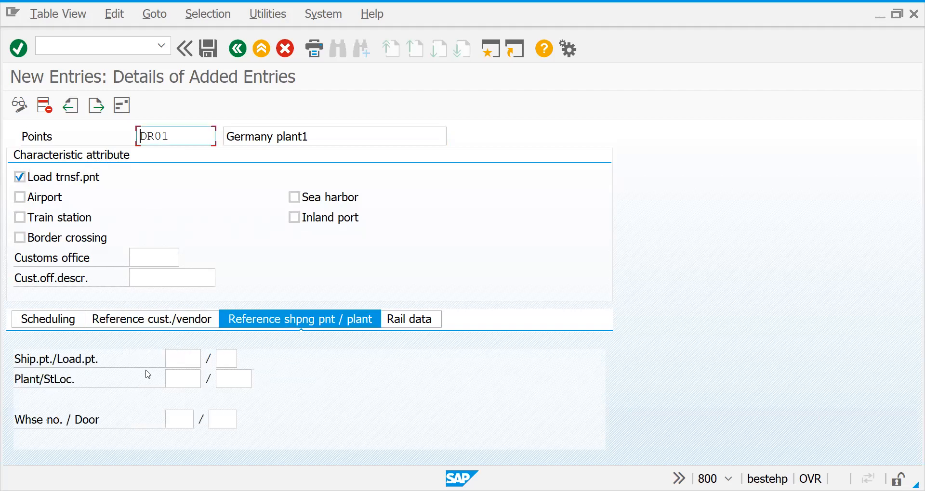
pyautogui.click(175, 362)
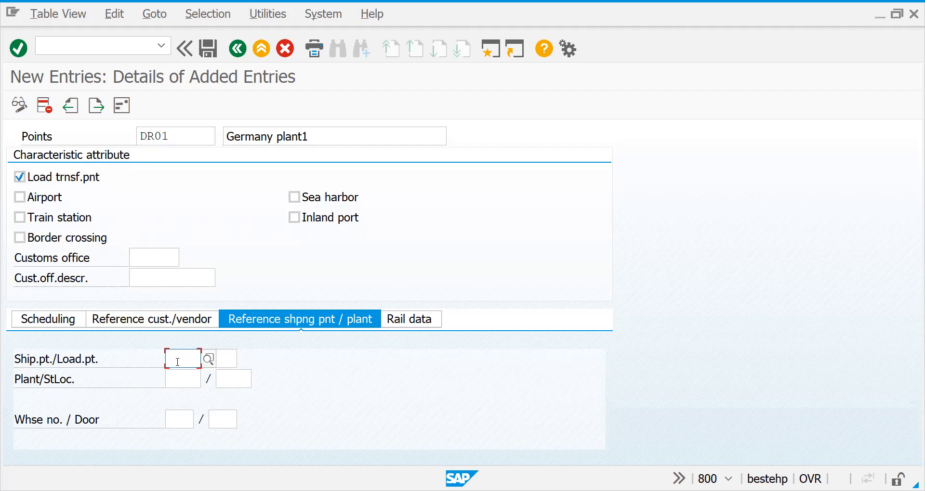
pyautogui.write('2727')
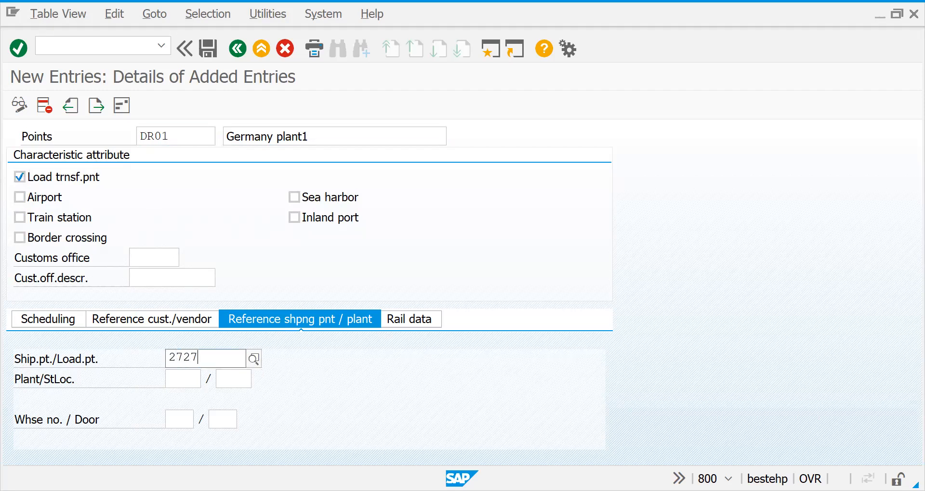
pyautogui.press('Return')
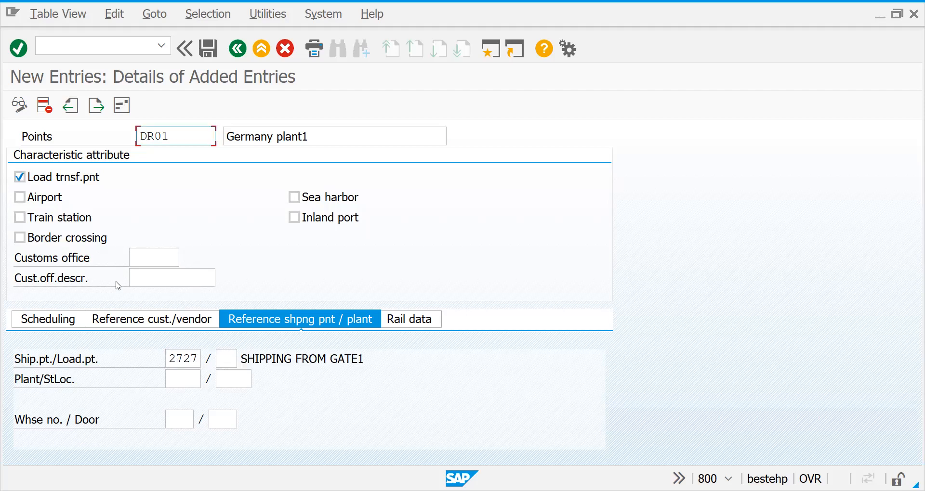
# Save connection point DR01 and return to the overview of transportation connection points
pyautogui.click(208, 48)
pyautogui.click(279, 276)
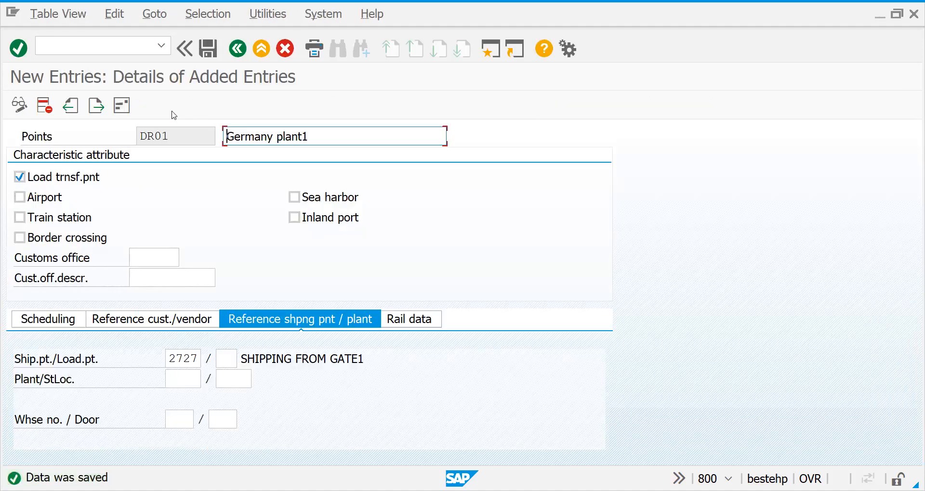
pyautogui.click(241, 50)
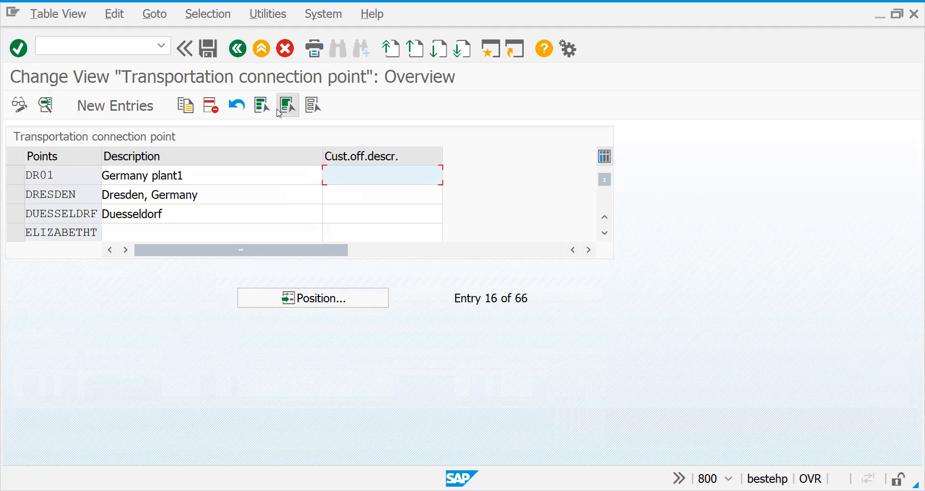
# Open the details of the DRESDEN connection point and check its customer/vendor reference and scheduling data
pyautogui.click(262, 105)
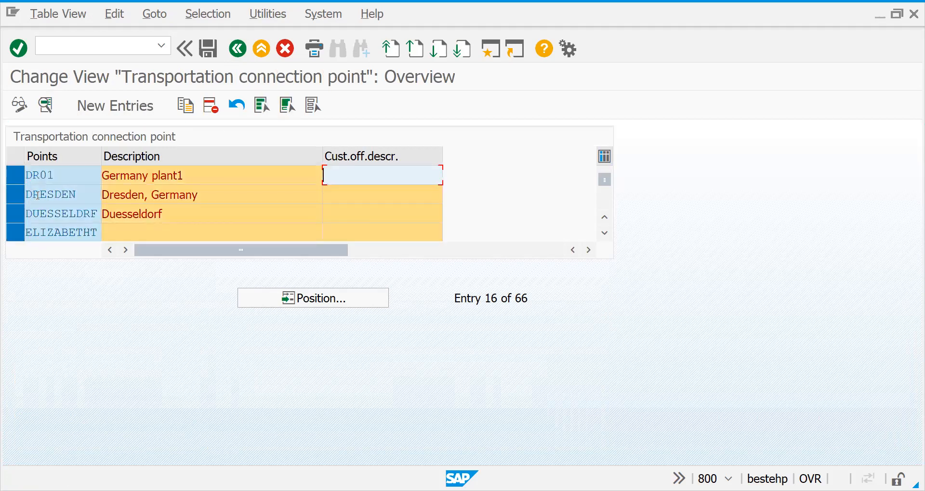
pyautogui.doubleClick(38, 199)
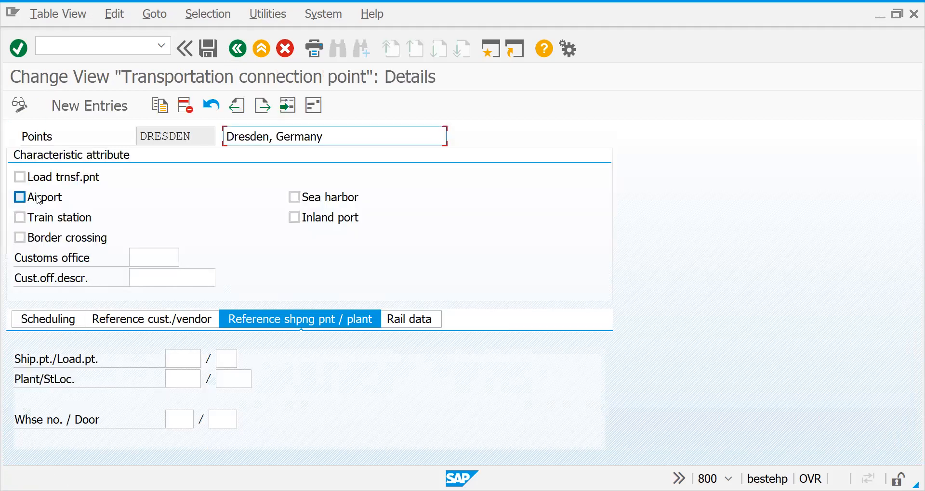
pyautogui.click(163, 326)
pyautogui.click(52, 322)
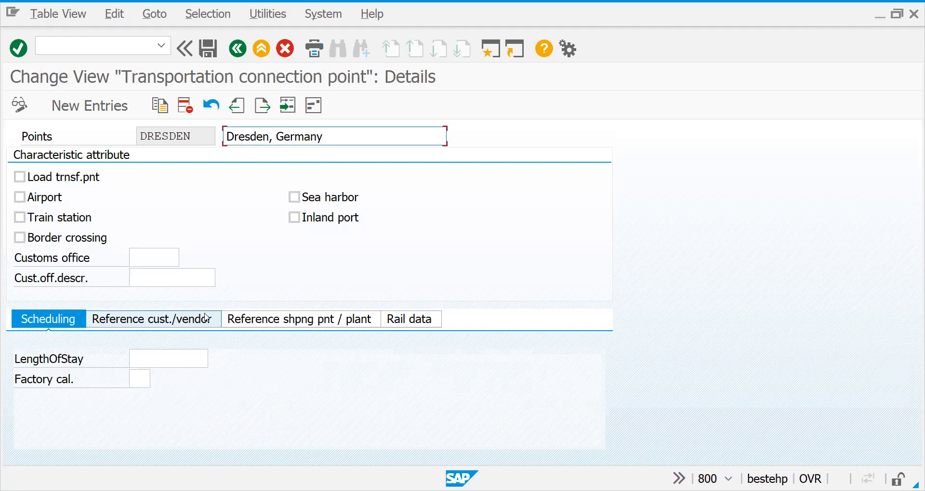
# Examine the shipping point and plant references of the connection points from DRESDEN through HAMBURG HH
pyautogui.click(244, 318)
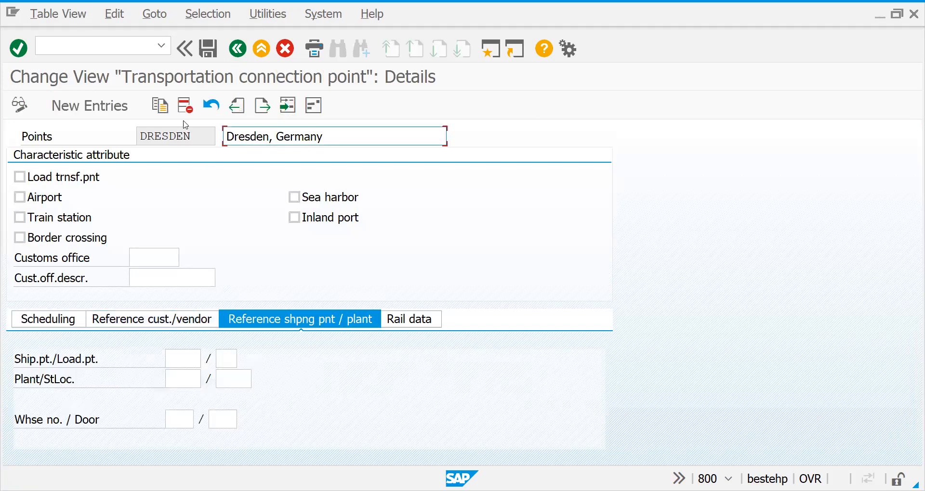
pyautogui.click(262, 105)
pyautogui.click(261, 105)
pyautogui.click(261, 105)
pyautogui.click(261, 105)
pyautogui.click(261, 105)
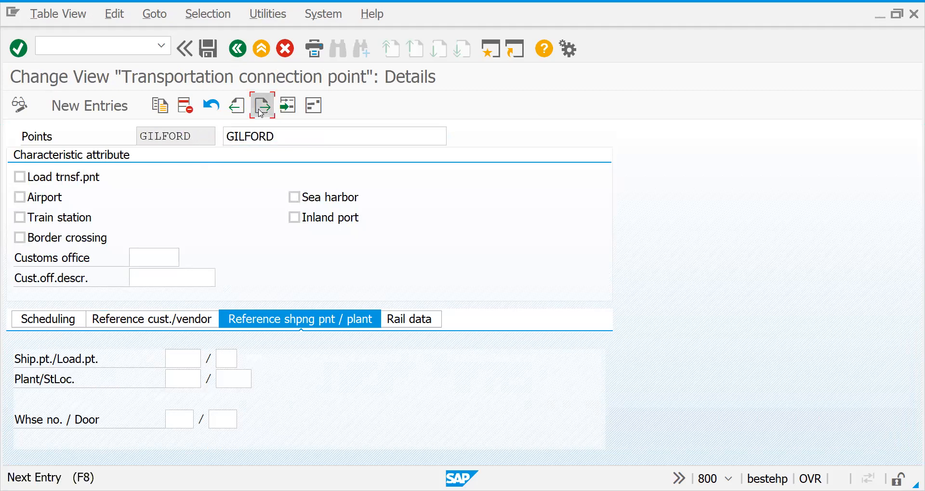
pyautogui.click(261, 105)
pyautogui.click(261, 105)
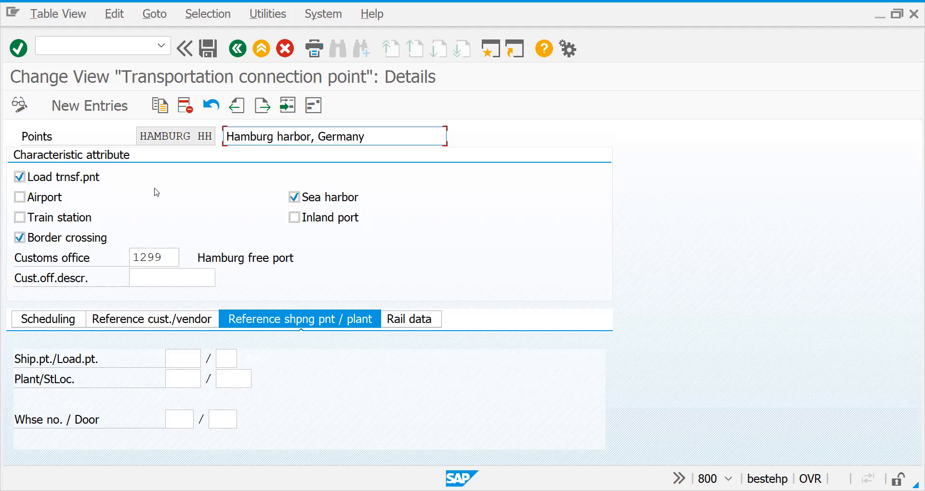
pyautogui.click(286, 106)
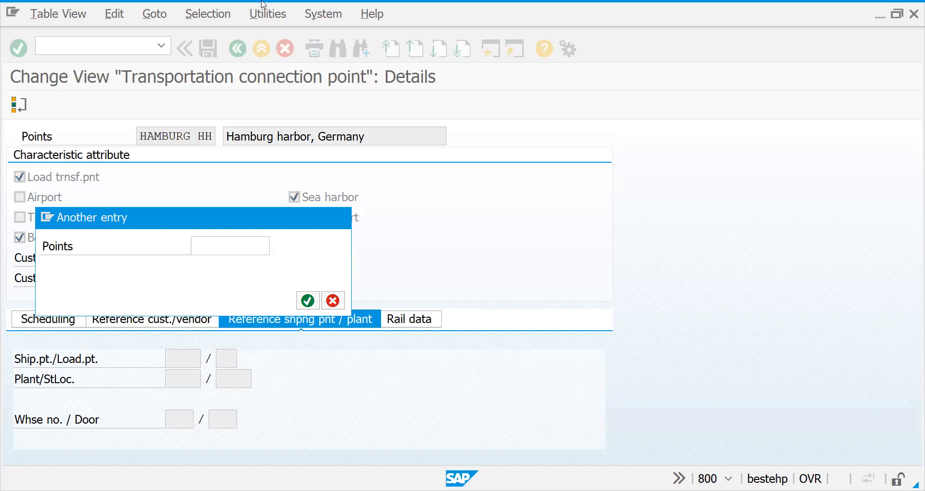
pyautogui.press('Escape')
# Return to the implementation guide and open the Define Routes and Stages overview
pyautogui.click(236, 49)
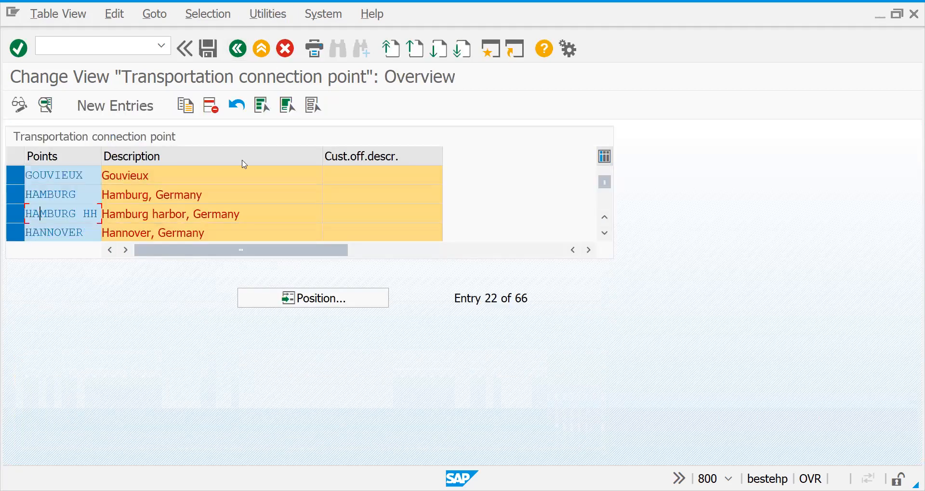
pyautogui.click(237, 49)
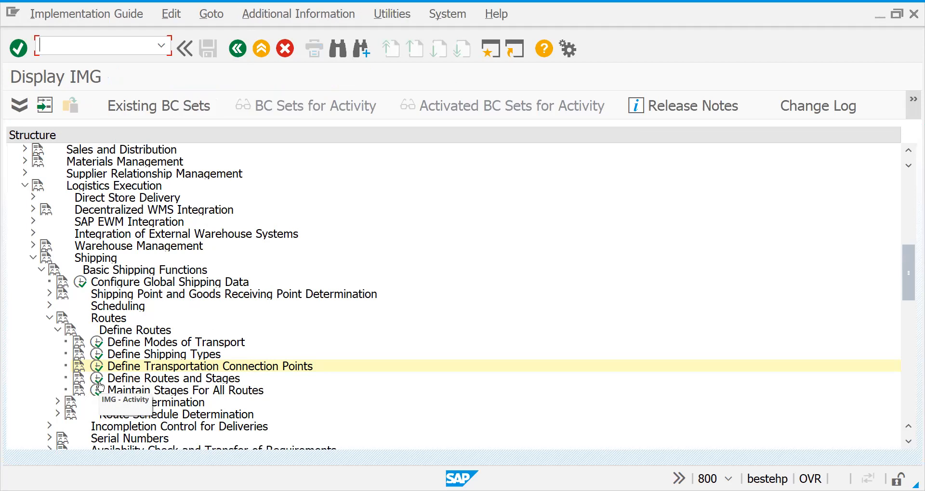
pyautogui.click(99, 383)
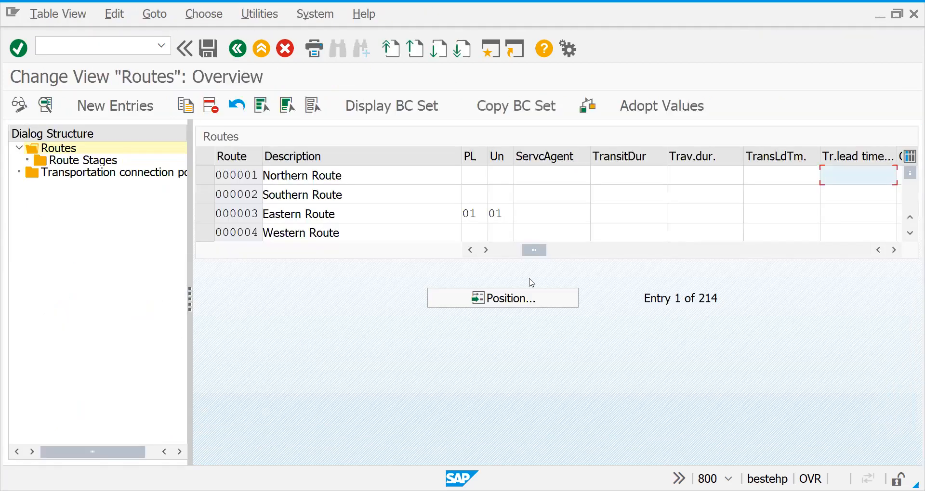
pyautogui.moveTo(535, 254); pyautogui.dragTo(487, 271)
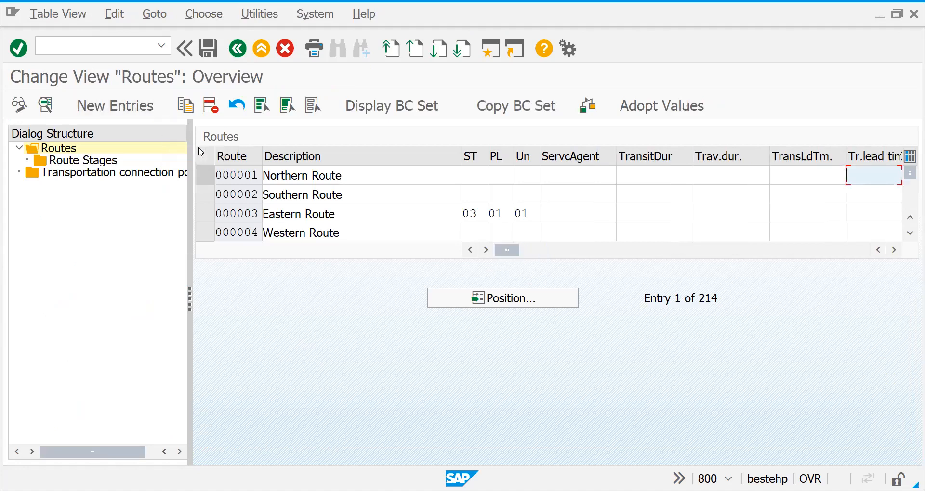
pyautogui.click(208, 180)
pyautogui.click(209, 195)
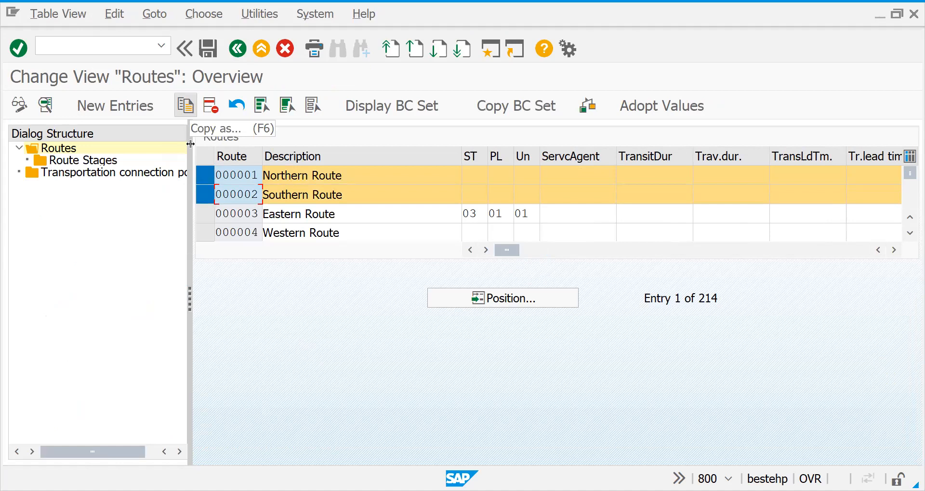
pyautogui.click(205, 178)
pyautogui.click(206, 194)
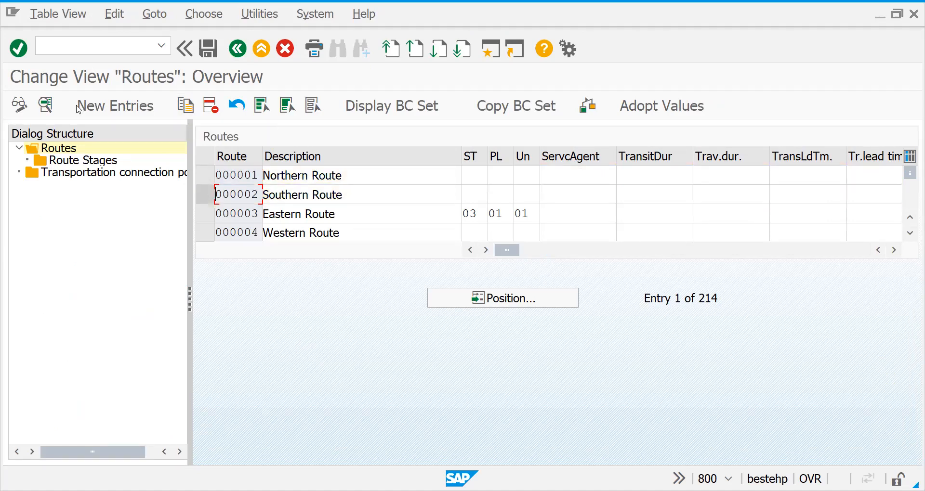
# Start a new route entry and identify it as DR0001
pyautogui.click(94, 114)
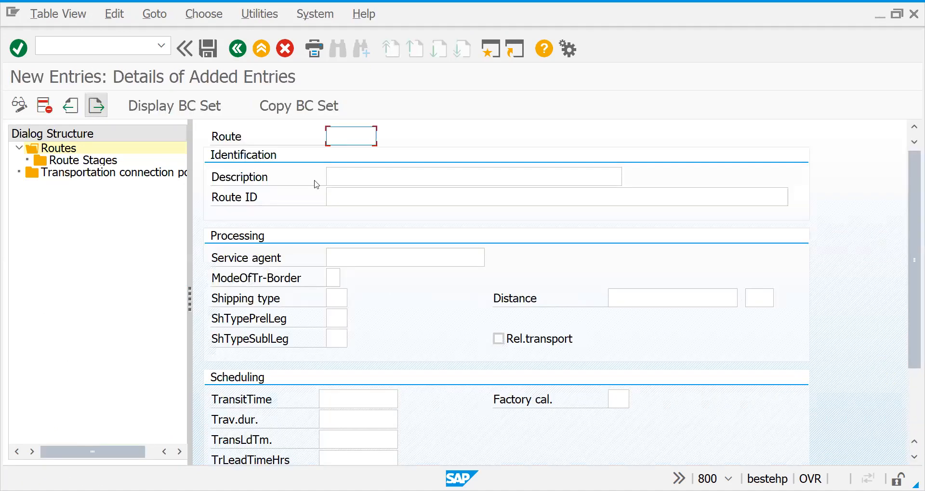
pyautogui.write('cd0000')
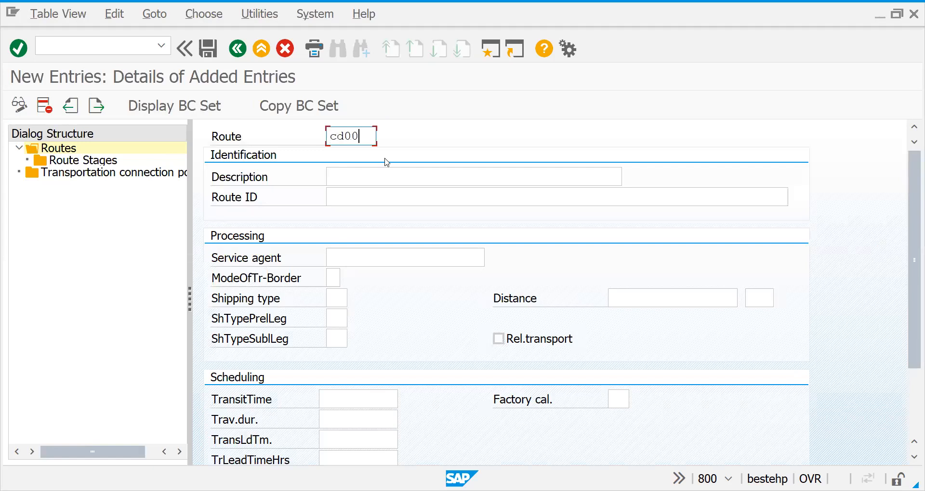
pyautogui.press('BackSpace')
pyautogui.press('BackSpace')
pyautogui.press('BackSpace')
pyautogui.press('BackSpace')
pyautogui.press('BackSpace')
pyautogui.press('BackSpace')
pyautogui.write('dr0001')
pyautogui.press('Return')
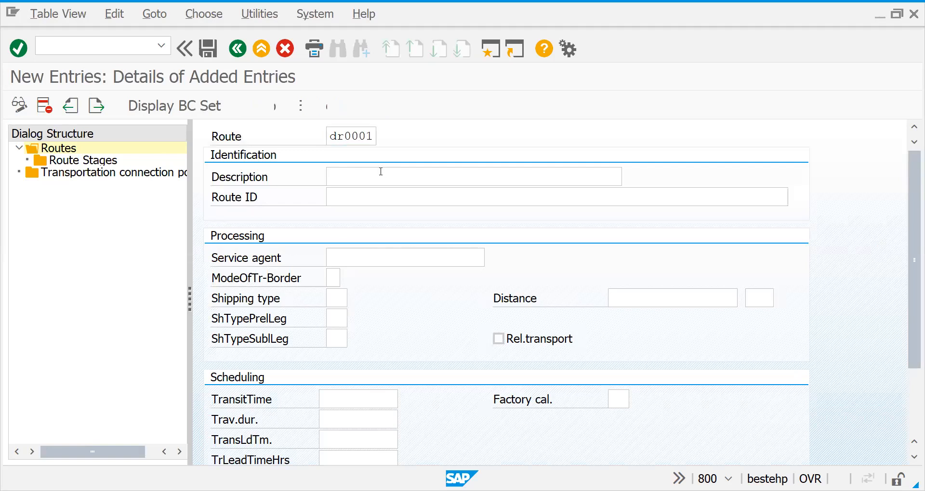
# Give route DR0001 the description "Germany to France"
pyautogui.click(370, 183)
pyautogui.write('Germany to ')
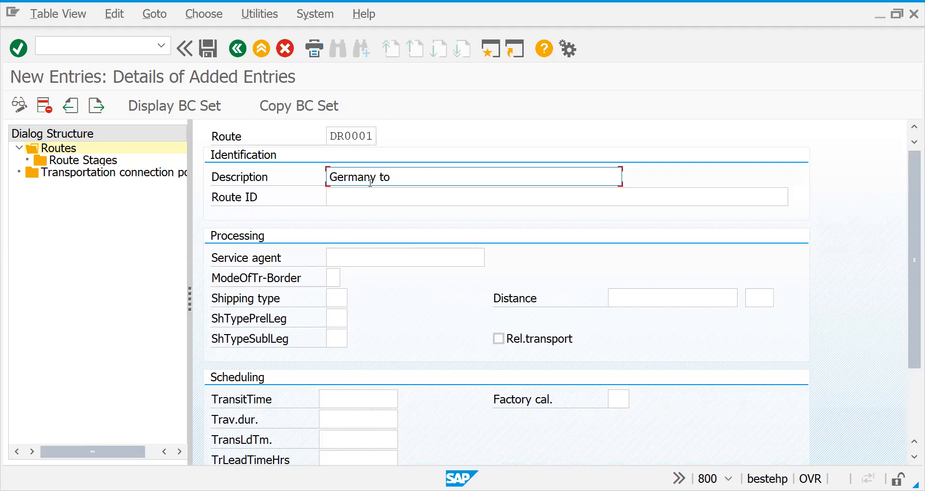
pyautogui.write('France')
# Read the field help for the route's Route ID
pyautogui.click(365, 193)
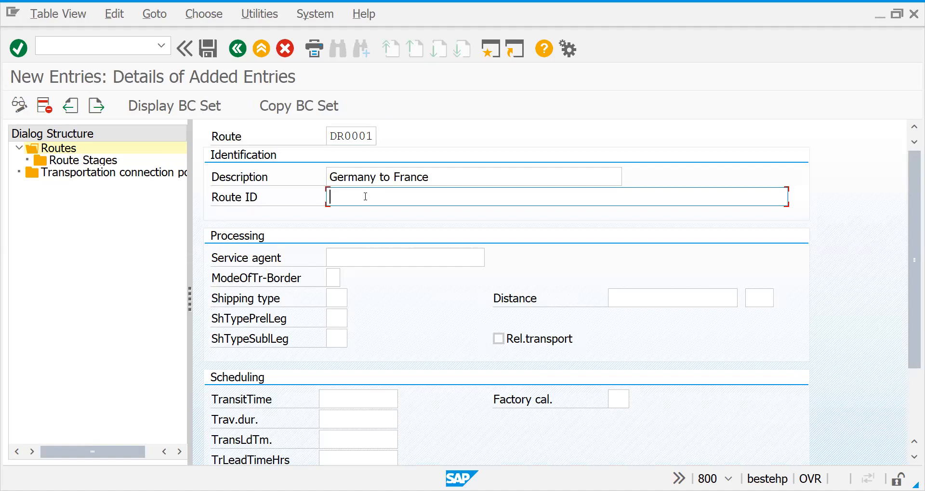
pyautogui.press('Return')
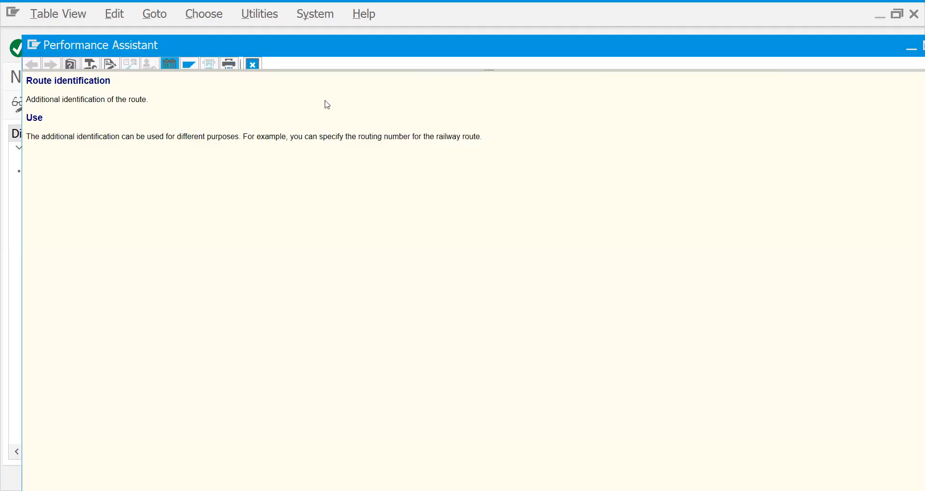
pyautogui.click(251, 64)
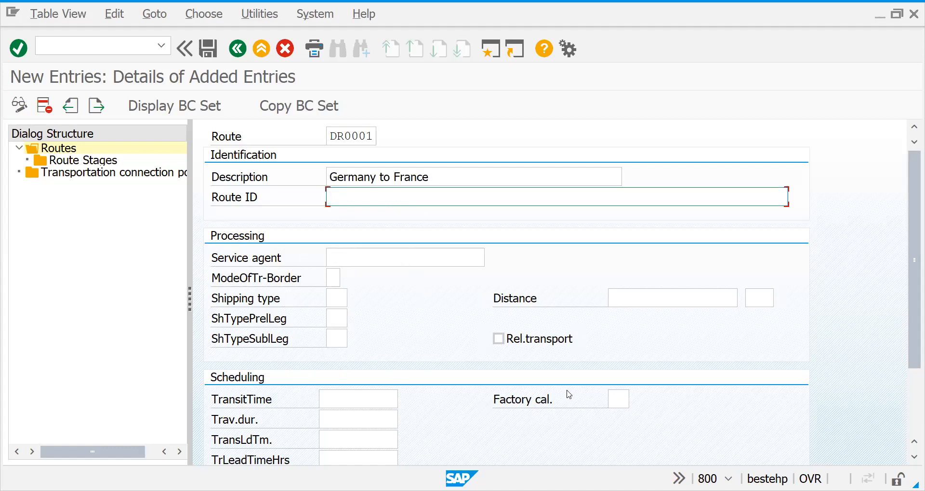
# Review the new route's scheduling fields, including factory calendar, travel duration, lead times and allowed total weight
pyautogui.scroll(-3, 912, 258)
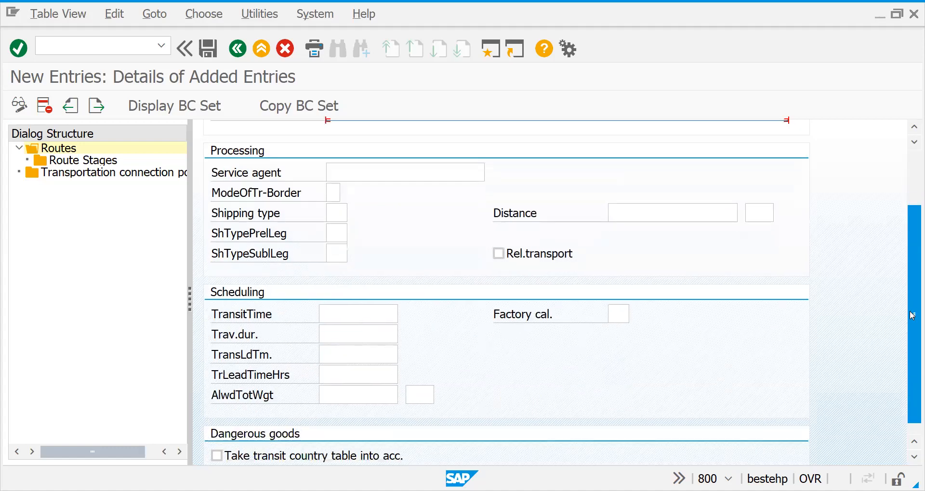
pyautogui.click(618, 312)
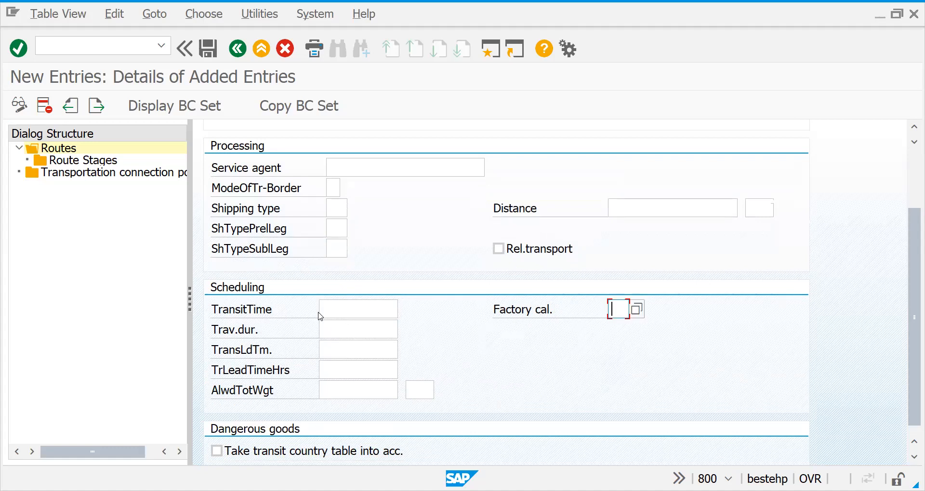
pyautogui.click(338, 327)
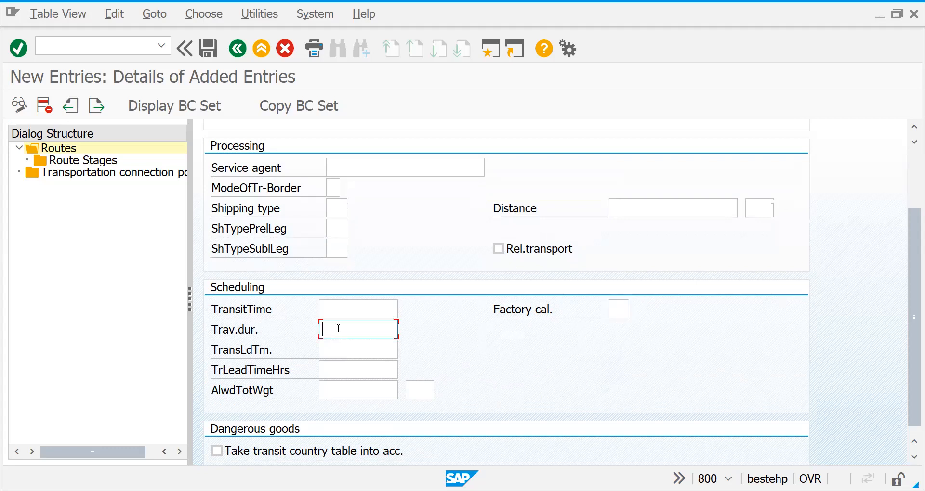
pyautogui.click(341, 348)
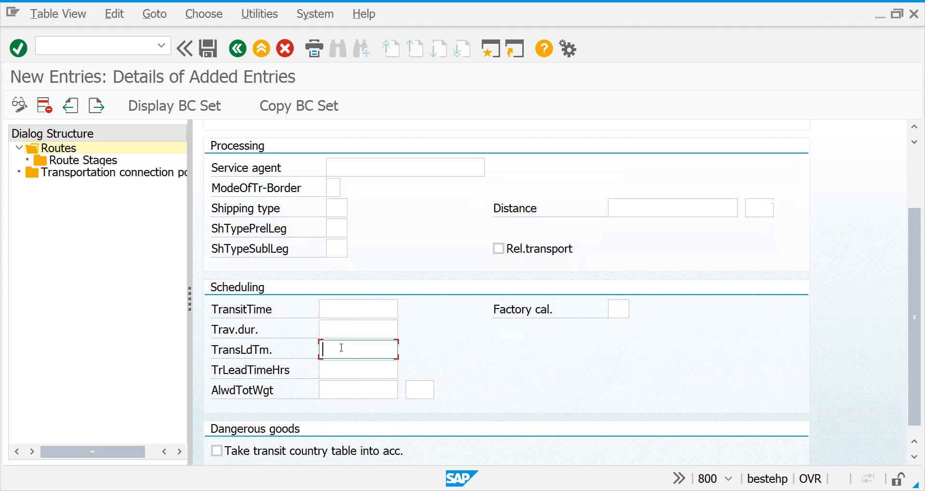
pyautogui.click(338, 372)
pyautogui.click(337, 388)
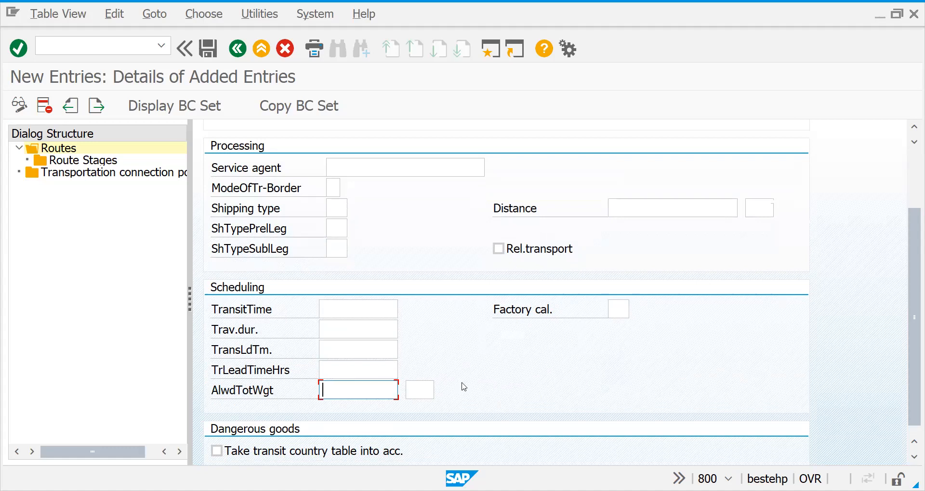
# Save route DR0001 and open its route stages
pyautogui.scroll(3, 912, 362)
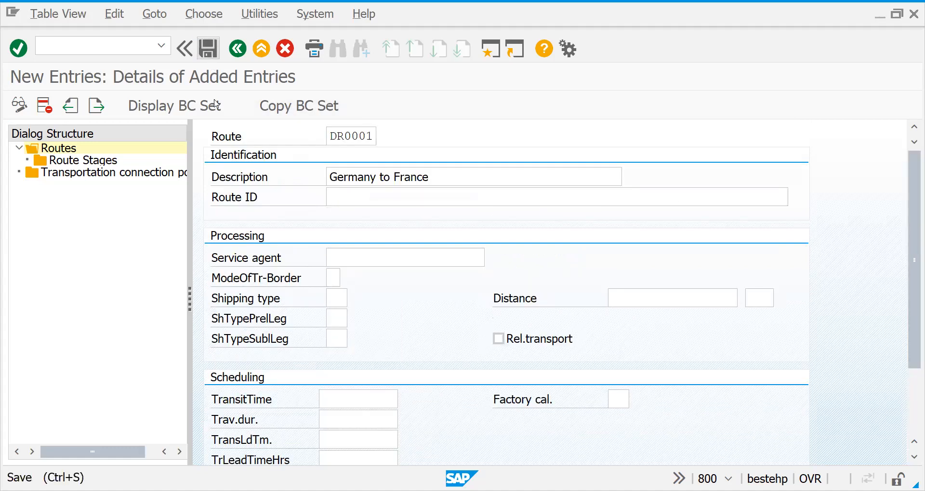
pyautogui.hotkey('ctrl', 's')
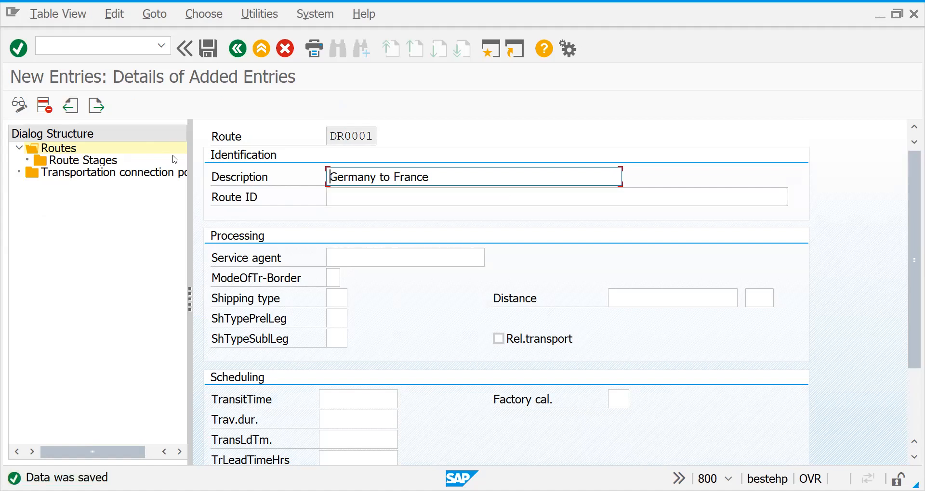
pyautogui.doubleClick(103, 164)
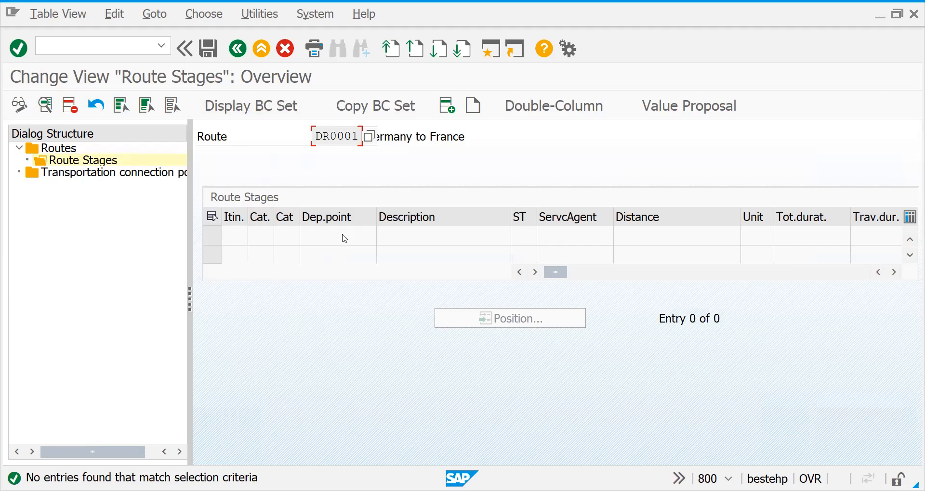
# Return to the routes overview, select route DR0001 and open the transportation connection points
pyautogui.click(238, 48)
pyautogui.click(237, 48)
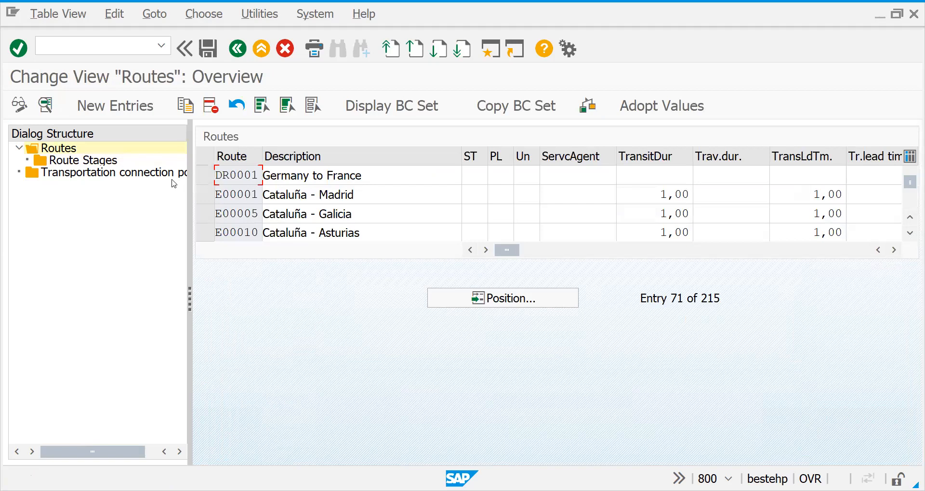
pyautogui.click(203, 182)
pyautogui.doubleClick(159, 173)
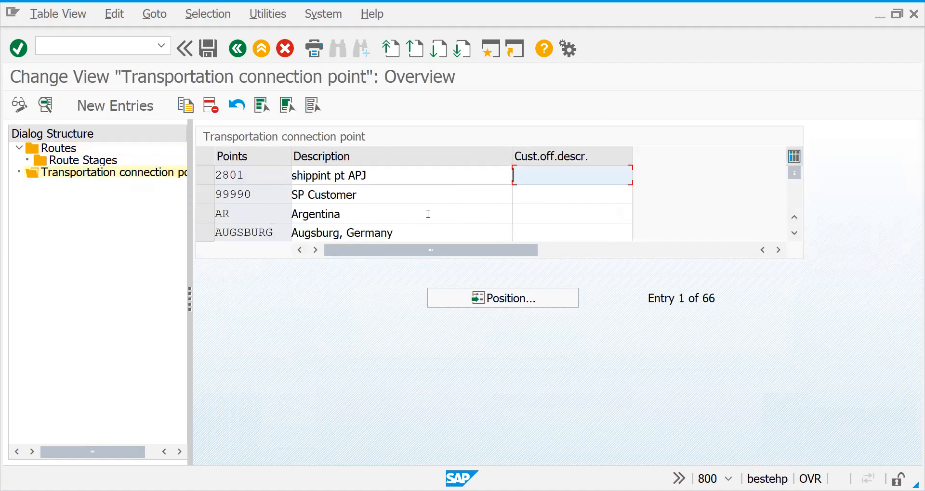
# Return to the implementation guide and open Maintain Stages For All Routes
pyautogui.click(236, 49)
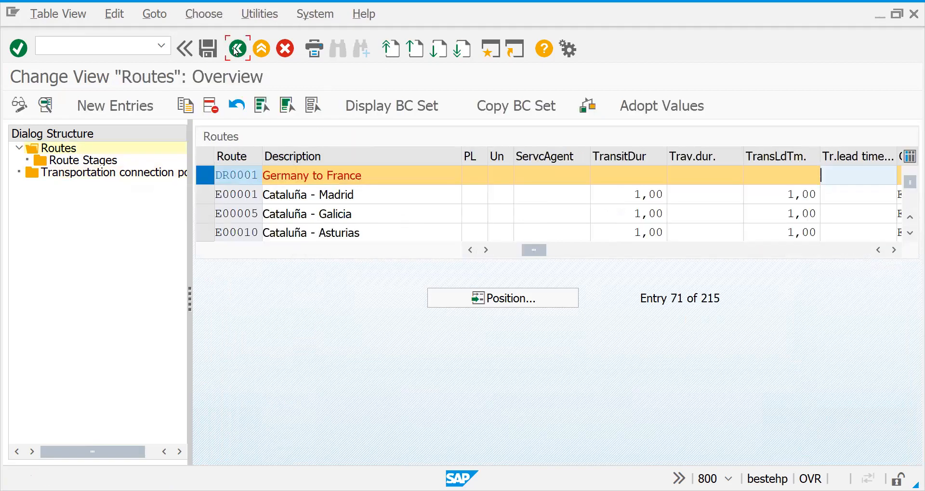
pyautogui.click(236, 49)
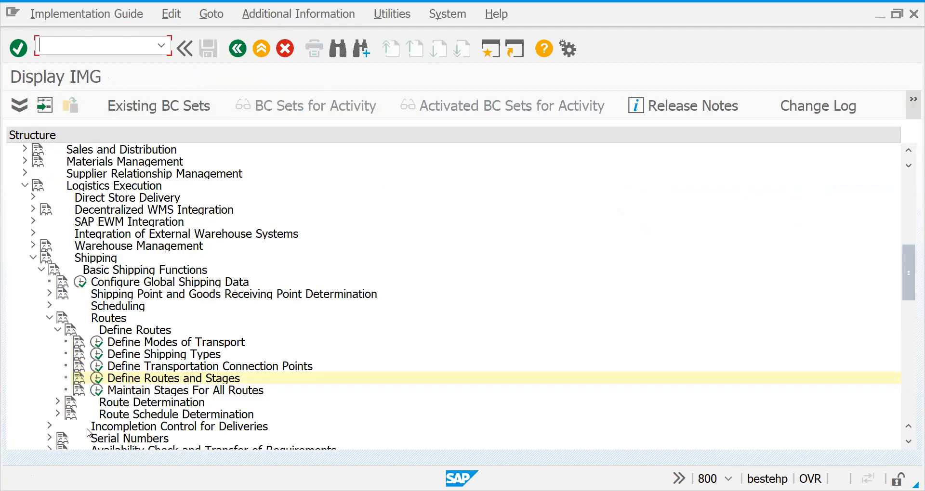
pyautogui.click(97, 393)
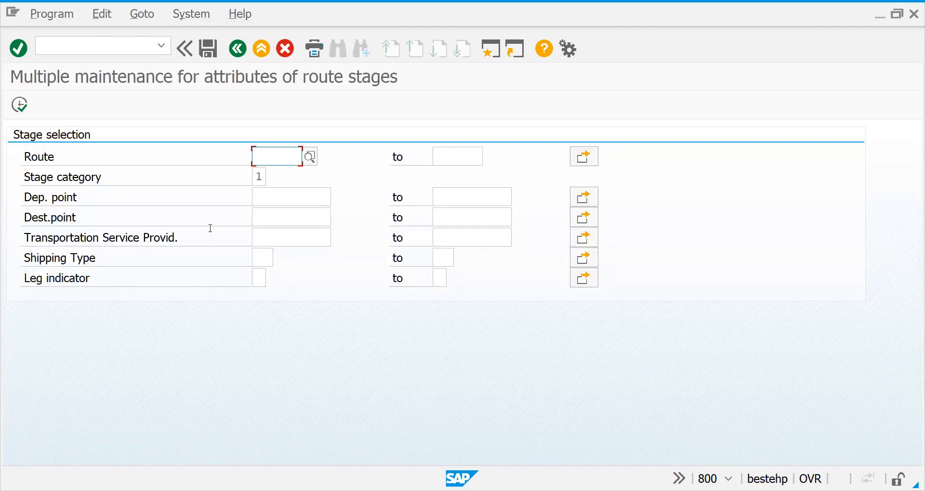
pyautogui.write('dr')
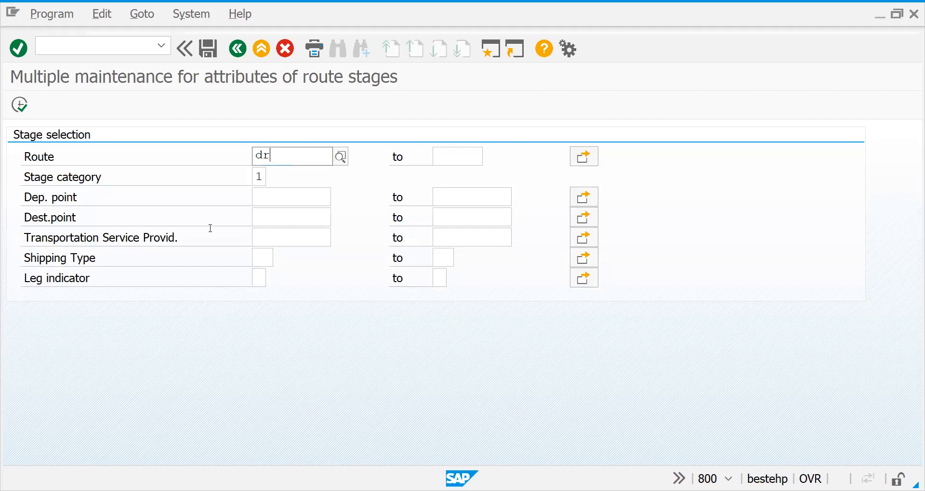
pyautogui.press('BackSpace')
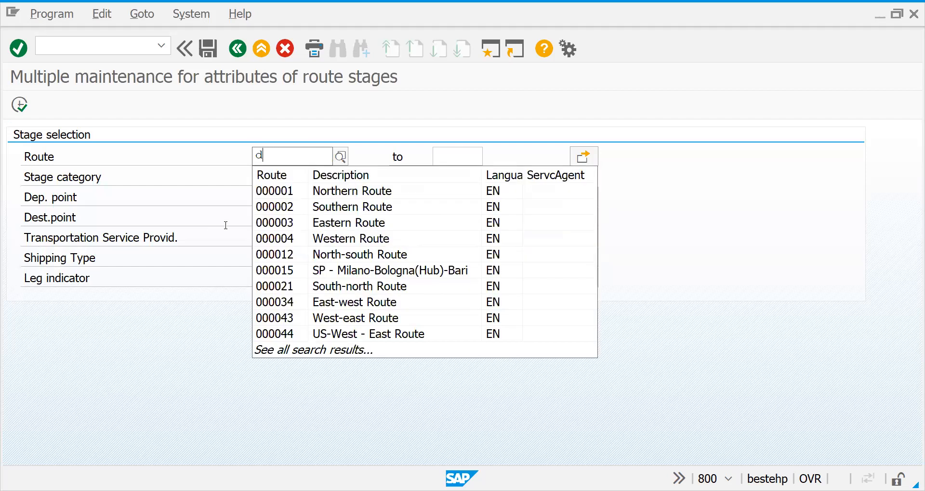
pyautogui.press('BackSpace')
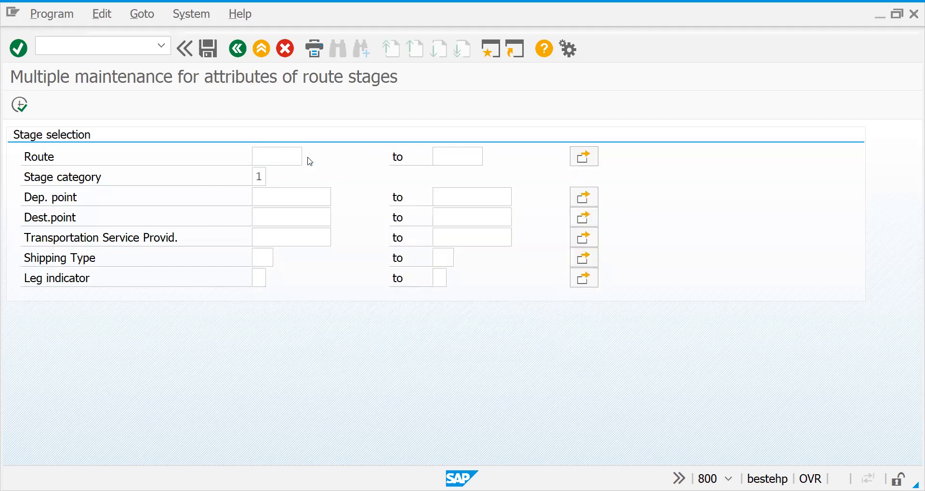
pyautogui.press('F4')
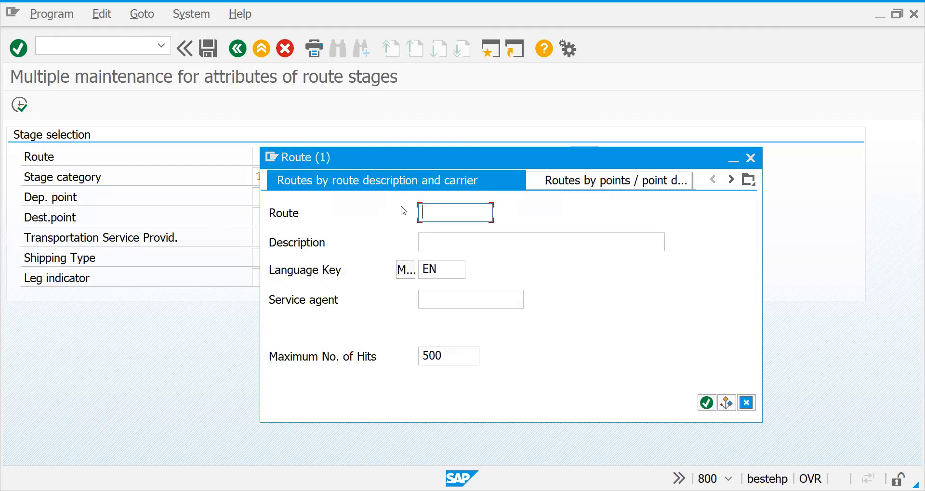
pyautogui.press('Escape')
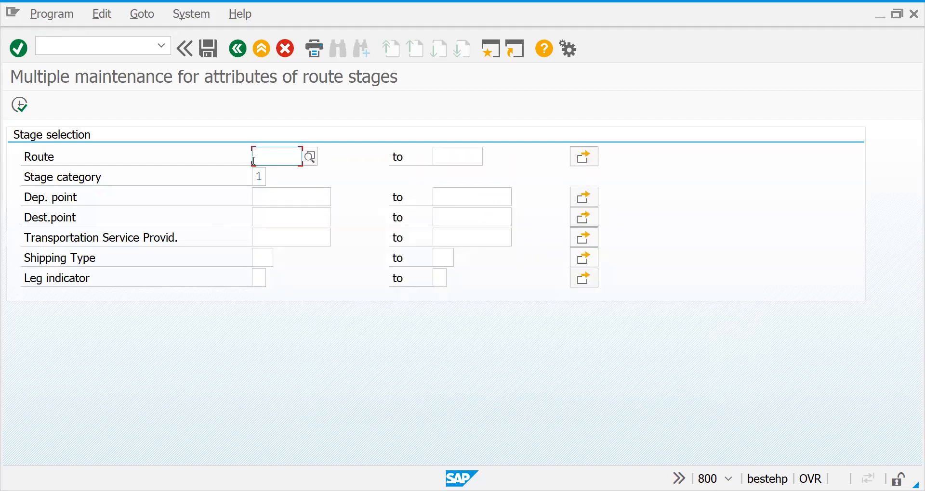
pyautogui.write('dr000')
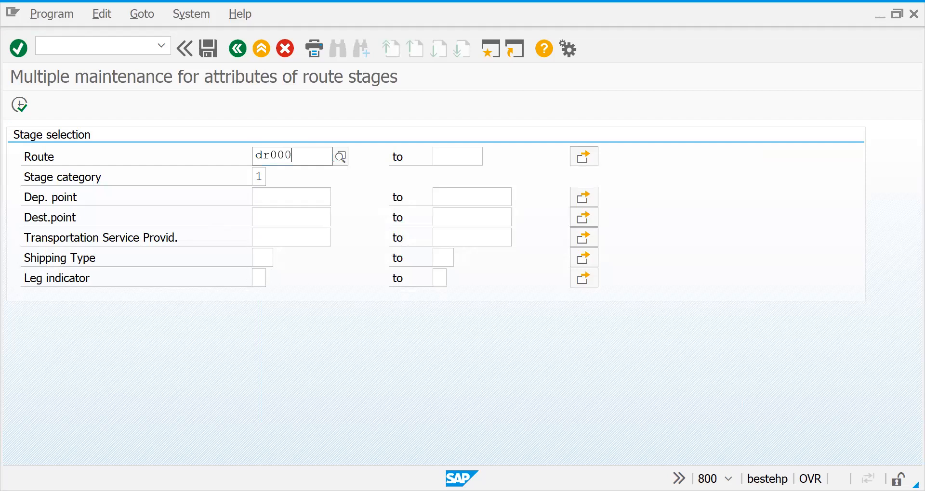
pyautogui.press('BackSpace')
pyautogui.press('BackSpace')
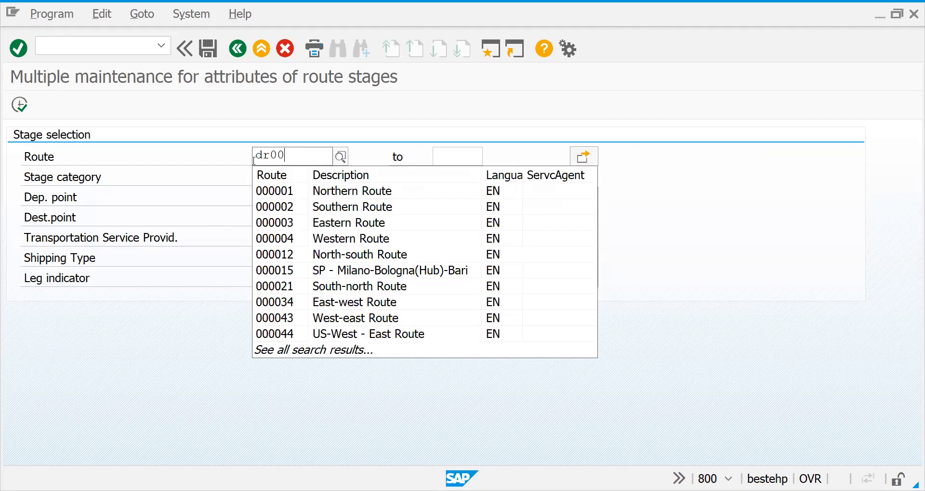
pyautogui.press('BackSpace')
pyautogui.press('BackSpace')
pyautogui.press('BackSpace')
# Run the stage selection without a route restriction and look through the listed route stages
pyautogui.click(25, 109)
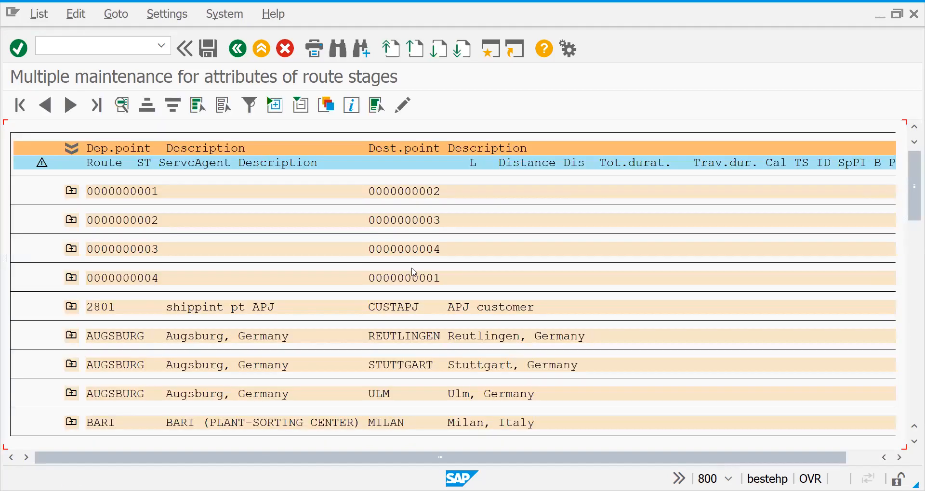
pyautogui.moveTo(913, 227); pyautogui.dragTo(912, 414)
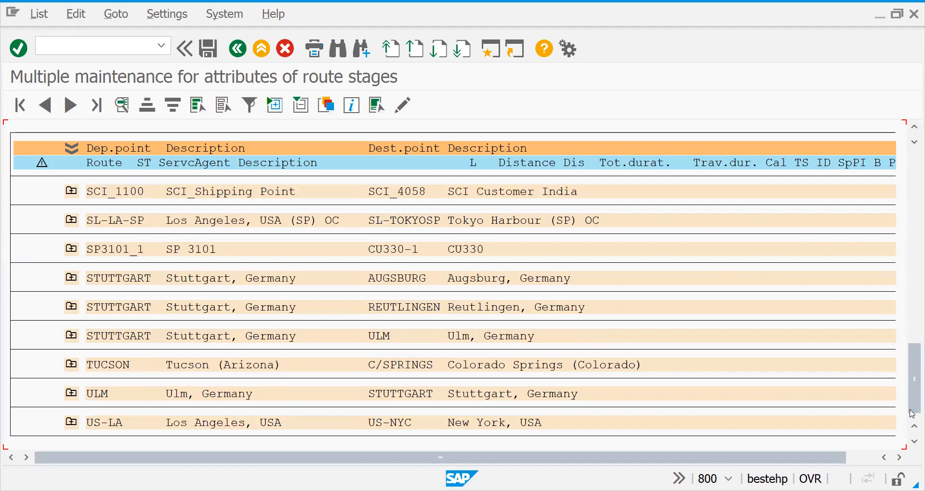
# Leave the list of route stages and its stage selection, returning to the implementation guide
pyautogui.click(897, 14)
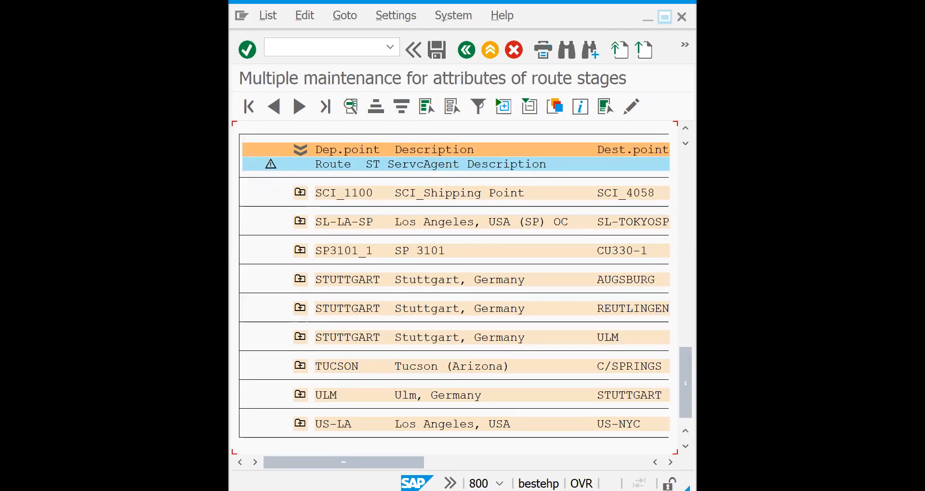
pyautogui.click(664, 16)
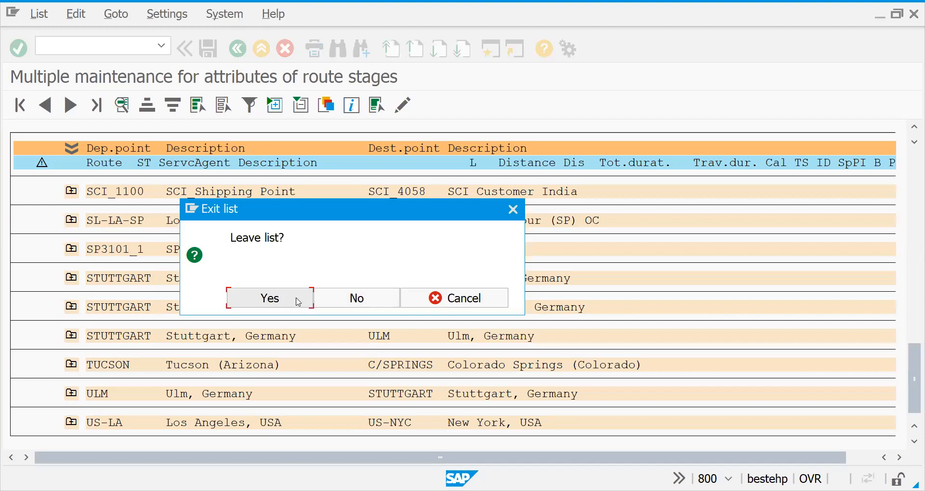
pyautogui.click(298, 302)
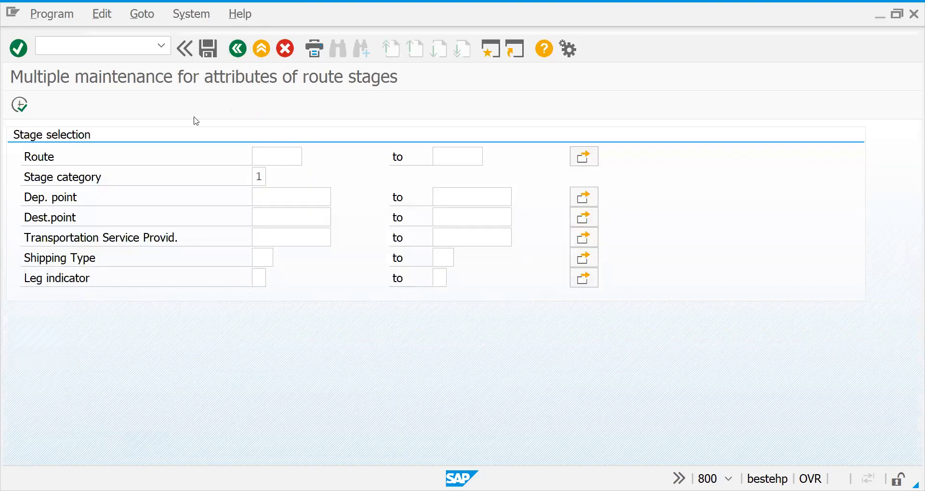
pyautogui.press('F3')
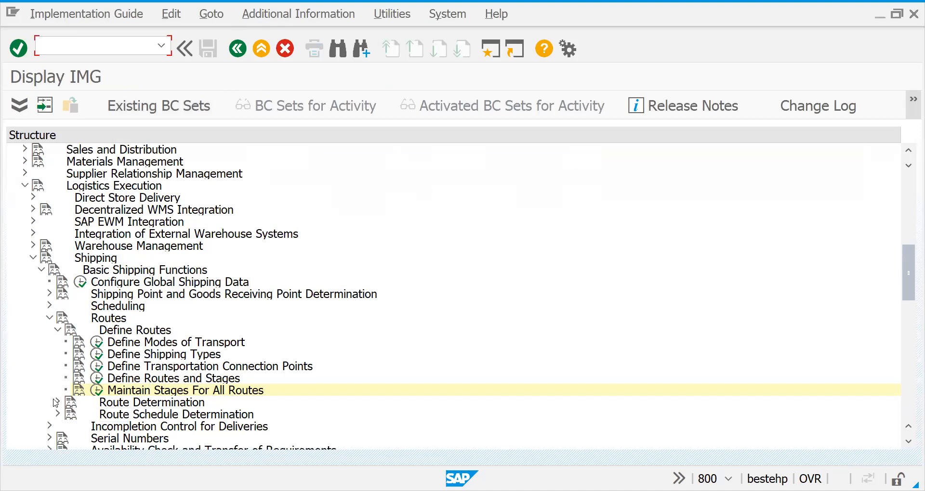
# Open Define Transportation Zones under Route Determination and look through the existing country zones
pyautogui.click(57, 331)
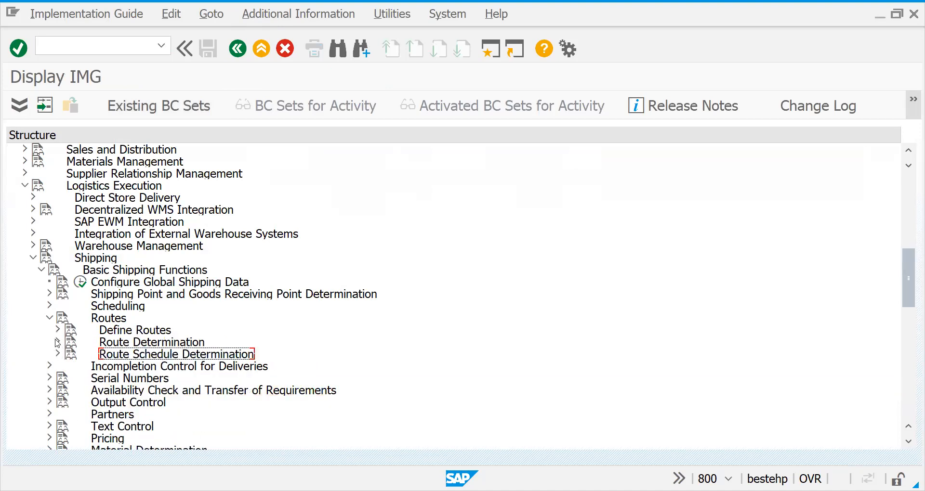
pyautogui.click(58, 342)
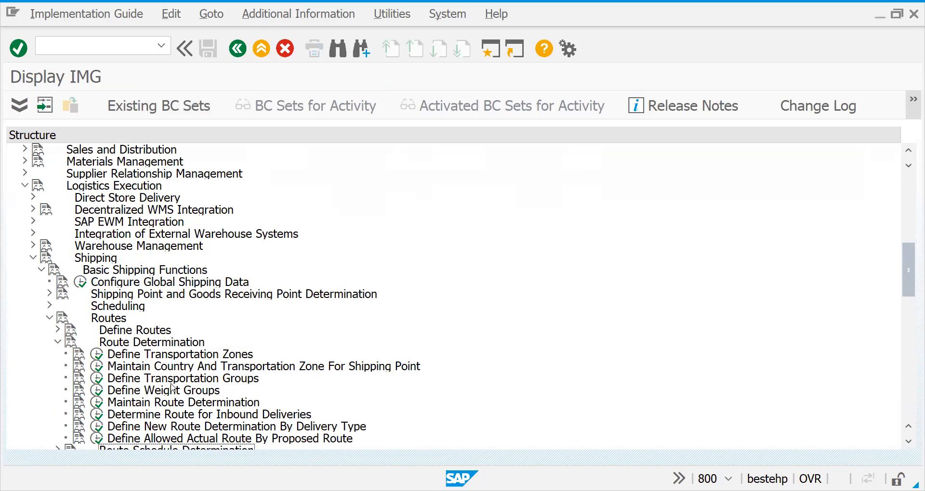
pyautogui.click(97, 355)
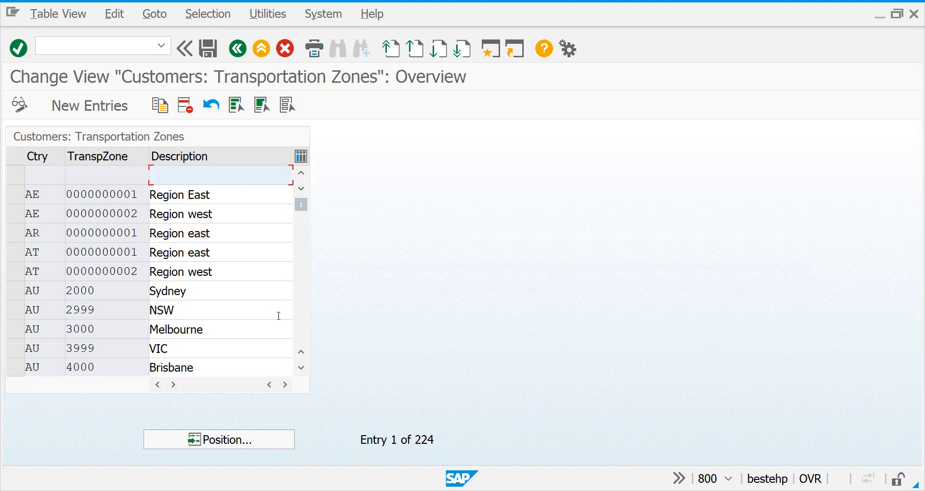
pyautogui.scroll(-7, 303, 343)
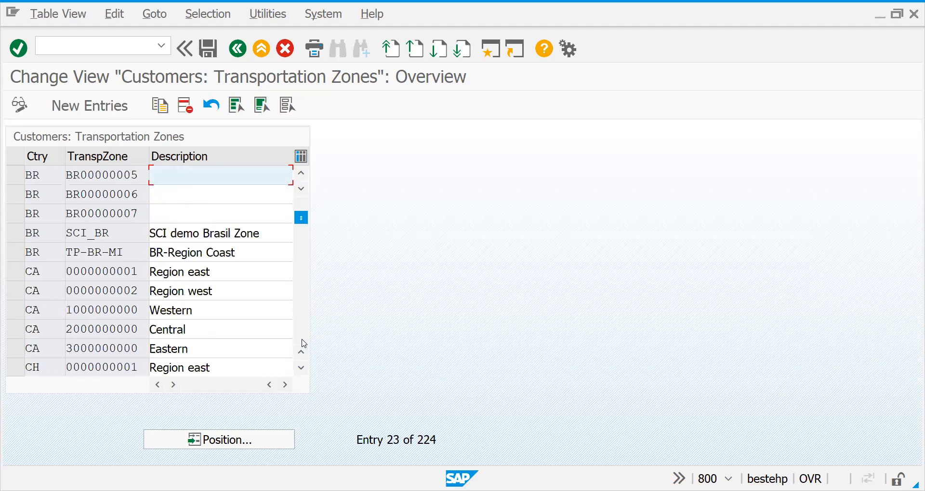
pyautogui.scroll(-7, 304, 343)
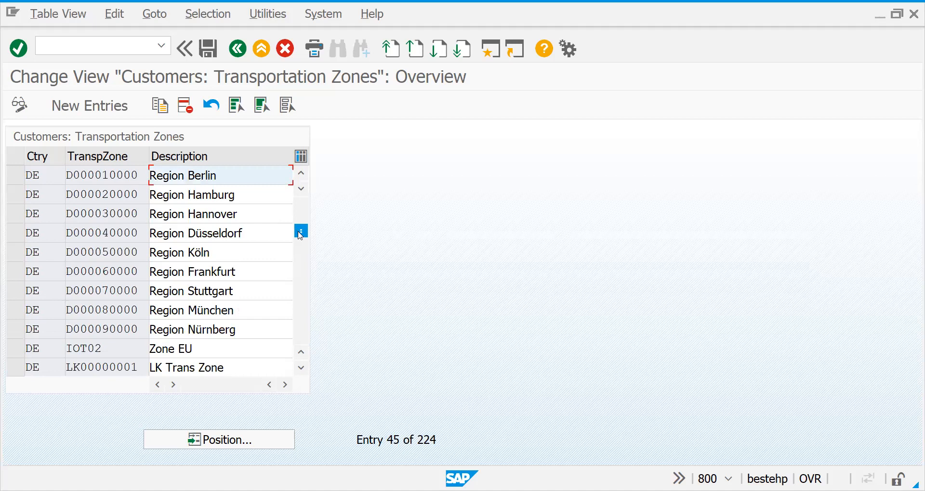
pyautogui.moveTo(300, 235); pyautogui.dragTo(298, 175)
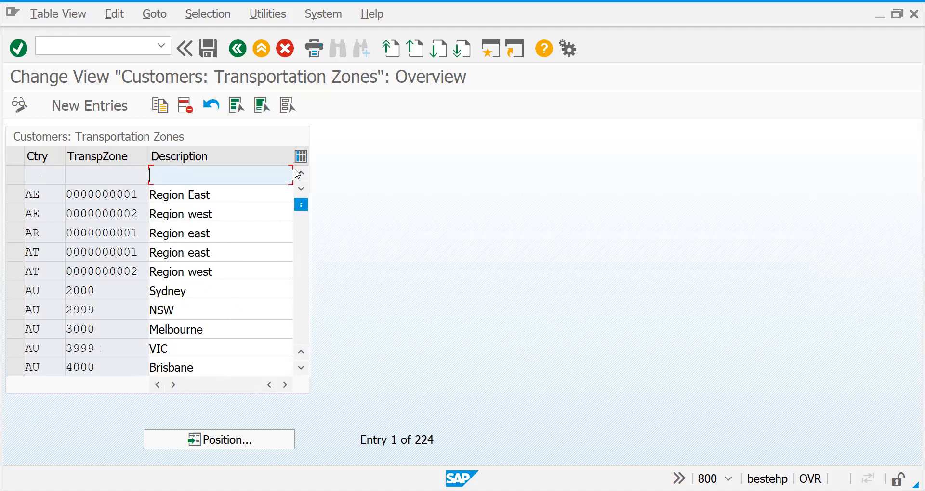
pyautogui.moveTo(301, 205); pyautogui.dragTo(301, 253)
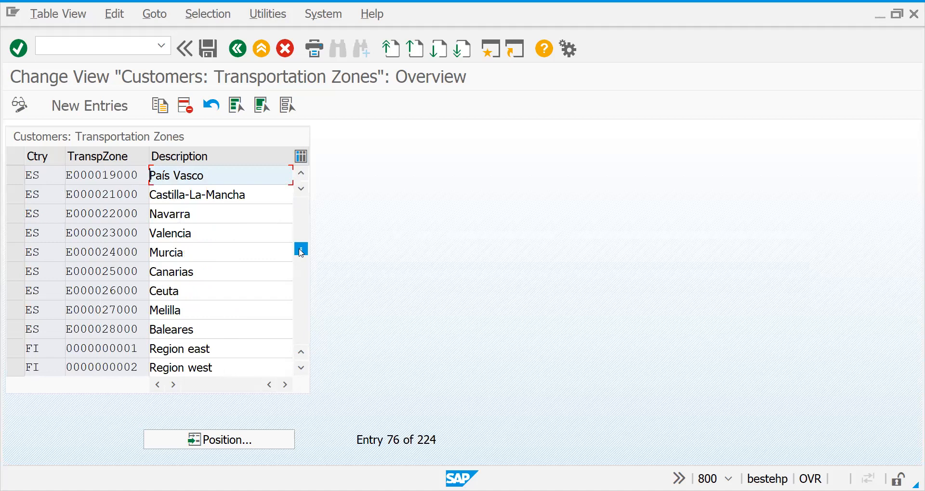
pyautogui.moveTo(301, 259); pyautogui.dragTo(301, 203)
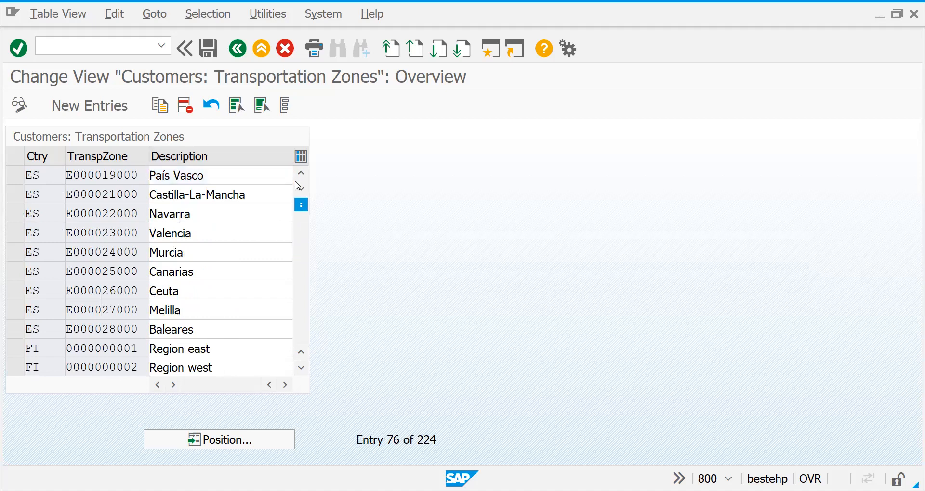
# Start new transportation zone entries and add zone D000000001 for country DE with the description EAST ZONE
pyautogui.click(107, 118)
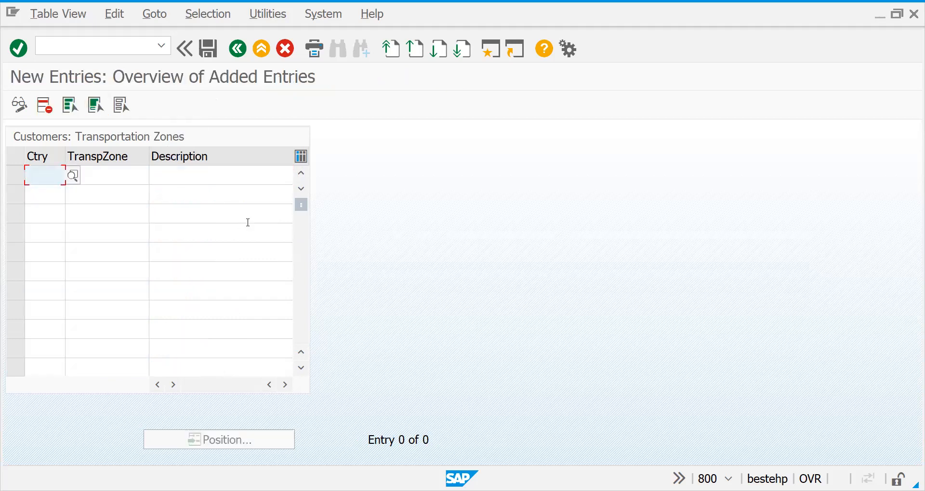
pyautogui.write('de')
pyautogui.press('Tab')
pyautogui.write('d000000000')
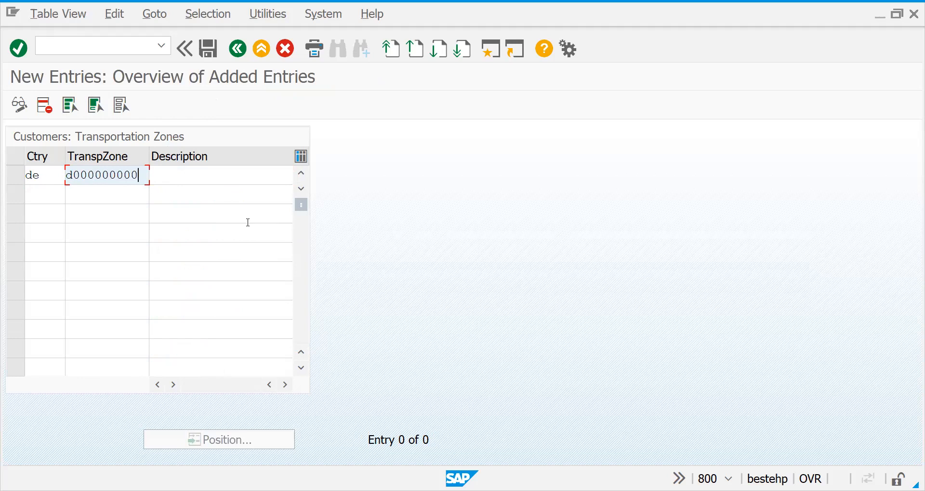
pyautogui.press('BackSpace')
pyautogui.write('1')
pyautogui.press('Tab')
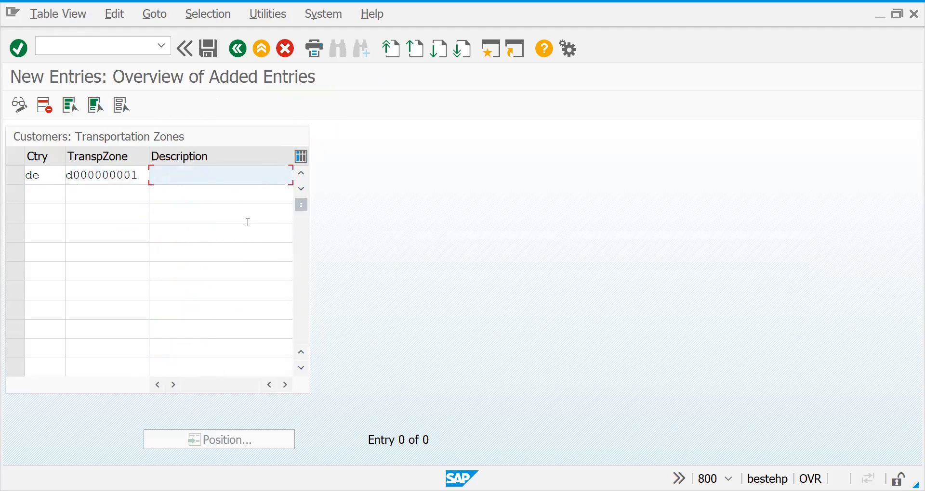
pyautogui.write('EAST zon')
pyautogui.press('BackSpace')
pyautogui.press('BackSpace')
pyautogui.press('BackSpace')
pyautogui.write('ZONE')
# Add a second zone D000000002 for country DE with the description WEST ZONE and save the entries
pyautogui.click(50, 199)
pyautogui.write('DE')
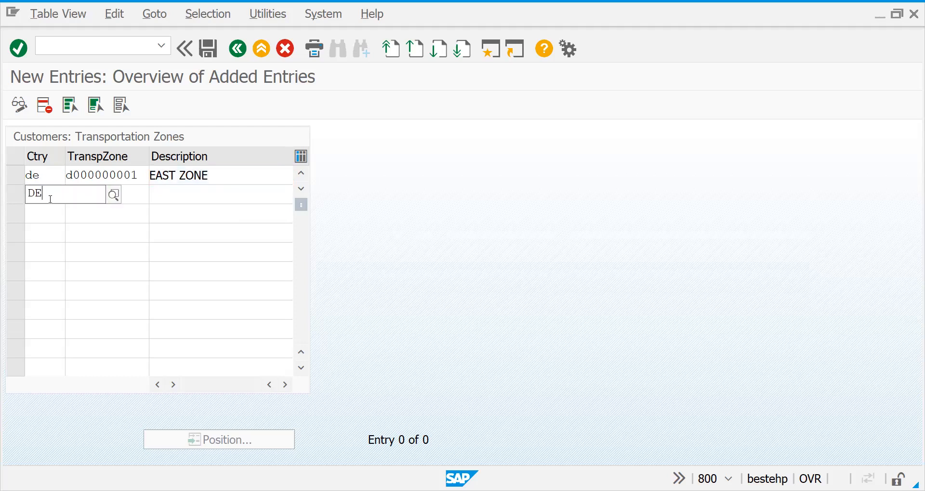
pyautogui.press('Tab')
pyautogui.moveTo(138, 175); pyautogui.dragTo(60, 176)
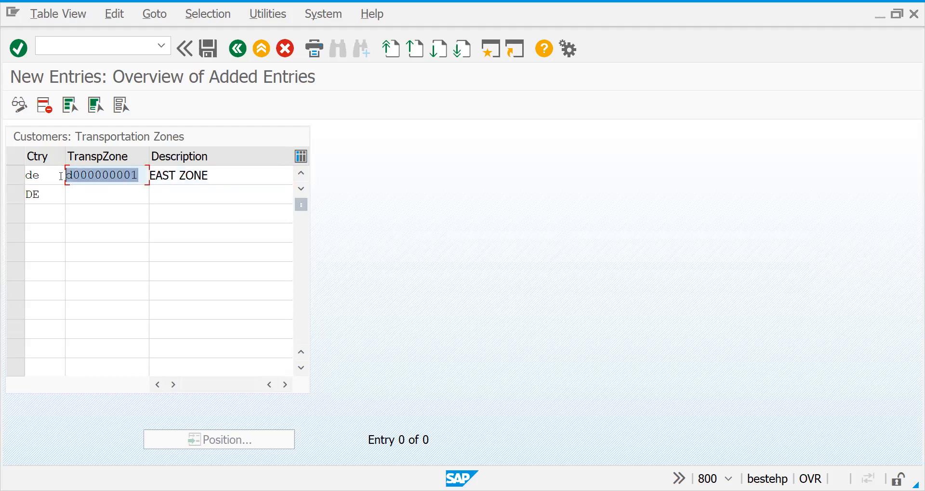
pyautogui.hotkey('ctrl', 'c')
pyautogui.click(102, 195)
pyautogui.hotkey('ctrl', 'v')
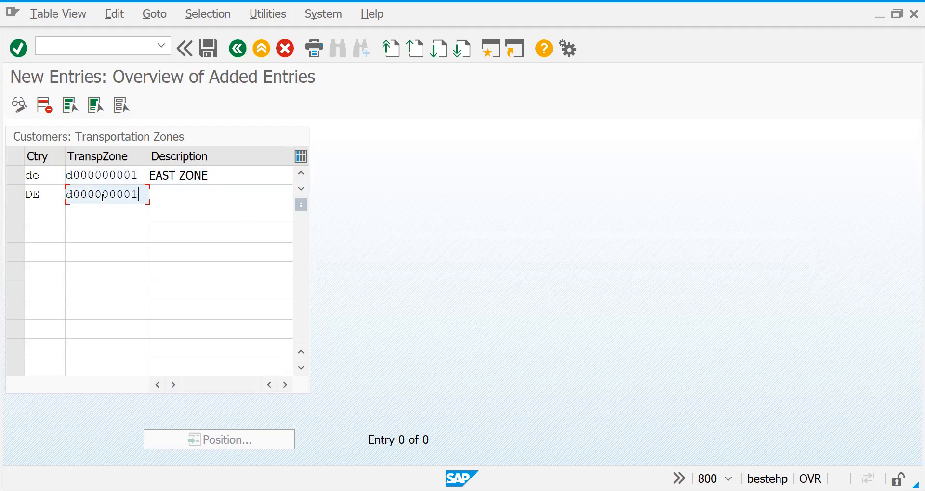
pyautogui.press('BackSpace')
pyautogui.press('Tab')
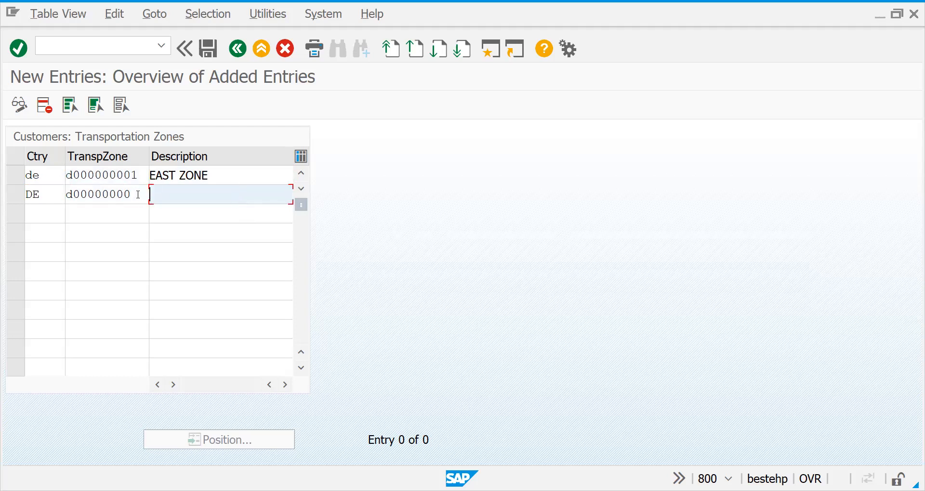
pyautogui.write('WEST ZONE')
pyautogui.click(138, 194)
pyautogui.write('2')
pyautogui.press('Return')
pyautogui.hotkey('ctrl', 's')
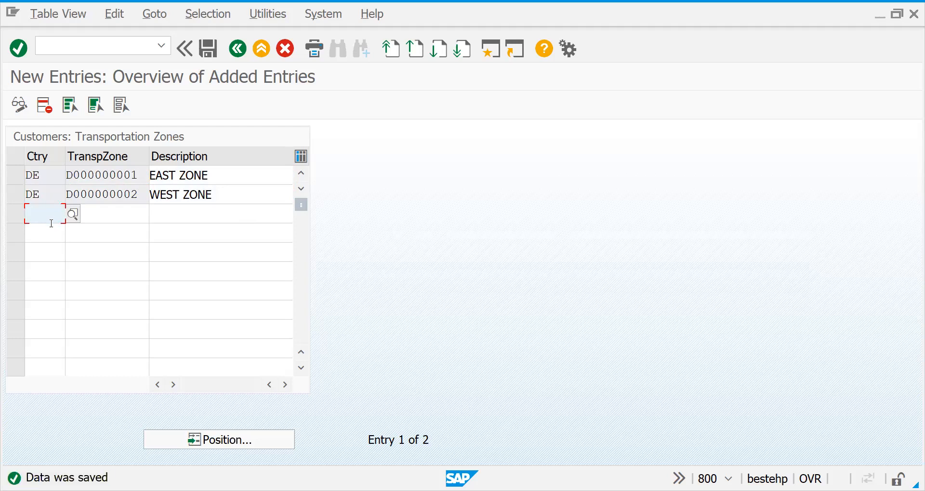
# Add transportation zone FR00000001 for country FR with the description EAST ZONE
pyautogui.write('FR')
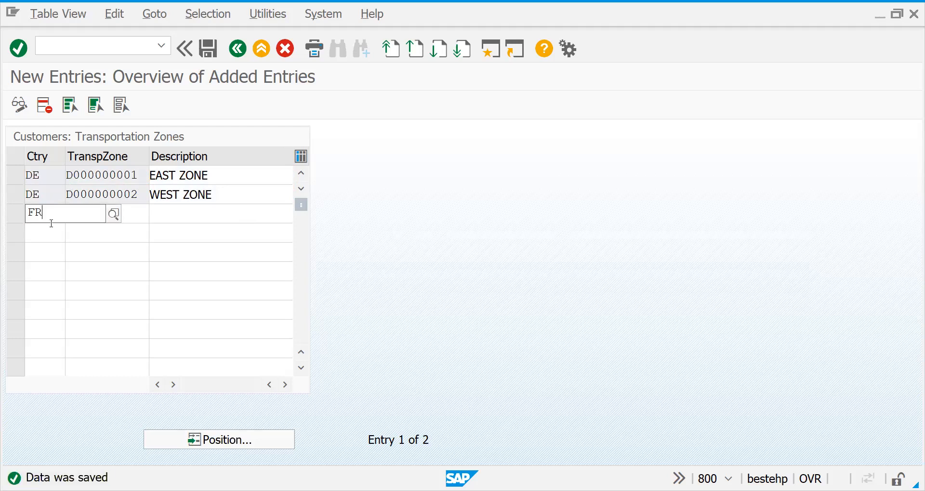
pyautogui.press('Tab')
pyautogui.write('FR000')
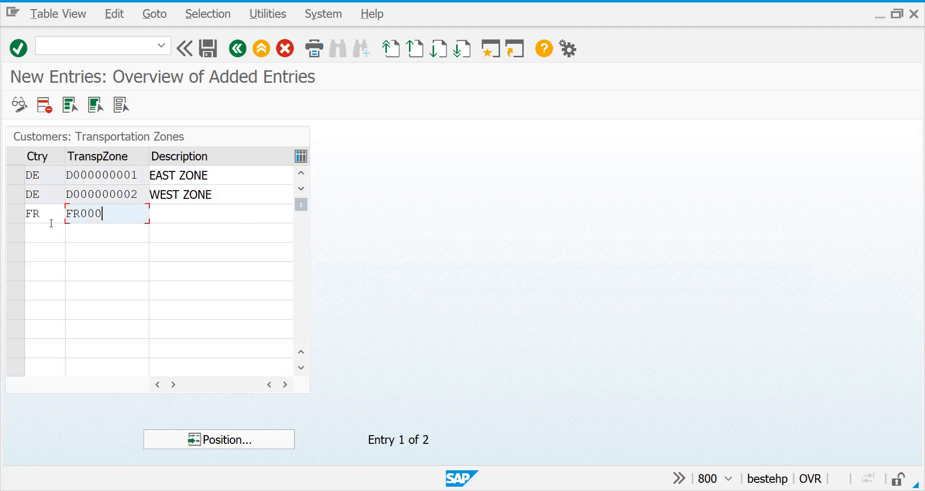
pyautogui.write('00001')
pyautogui.press('Tab')
pyautogui.write('EAST')
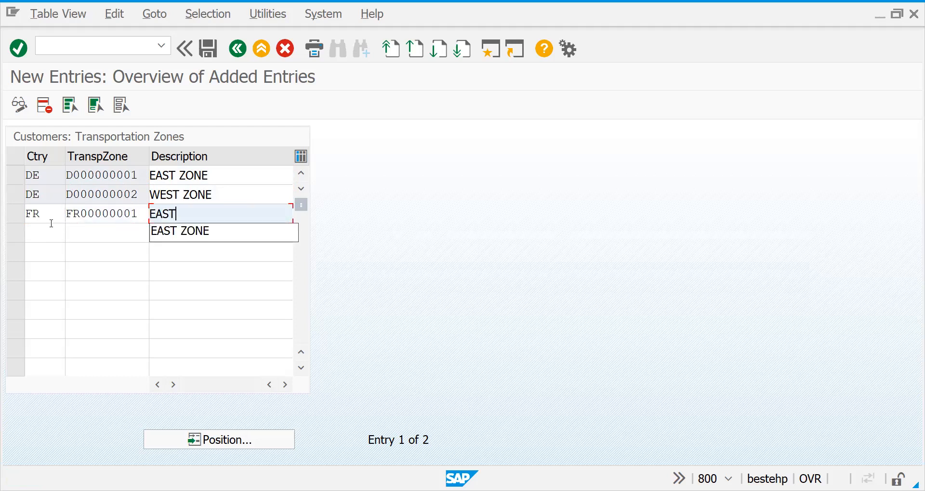
pyautogui.write(' ZONE')
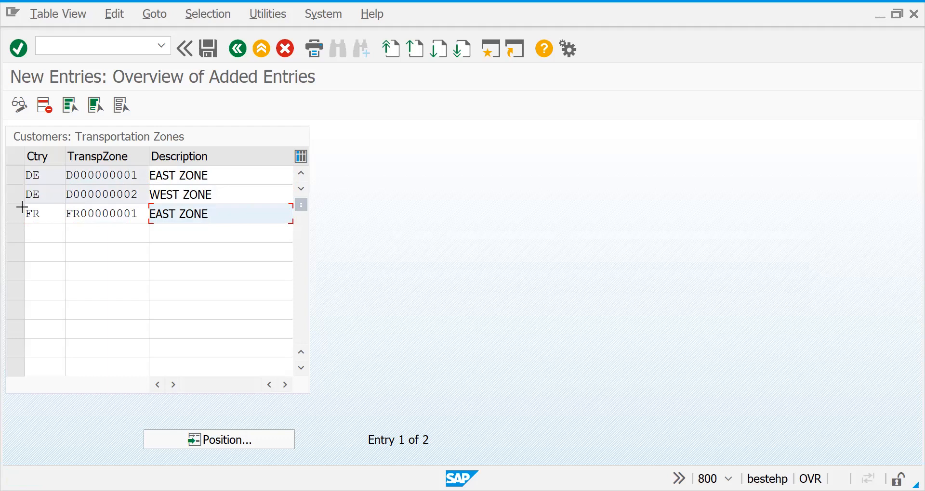
# Copy the FR zone row into the next row as zone FR00000002, described as NORTH ZONE, and save the entries
pyautogui.moveTo(28, 210); pyautogui.dragTo(211, 226)
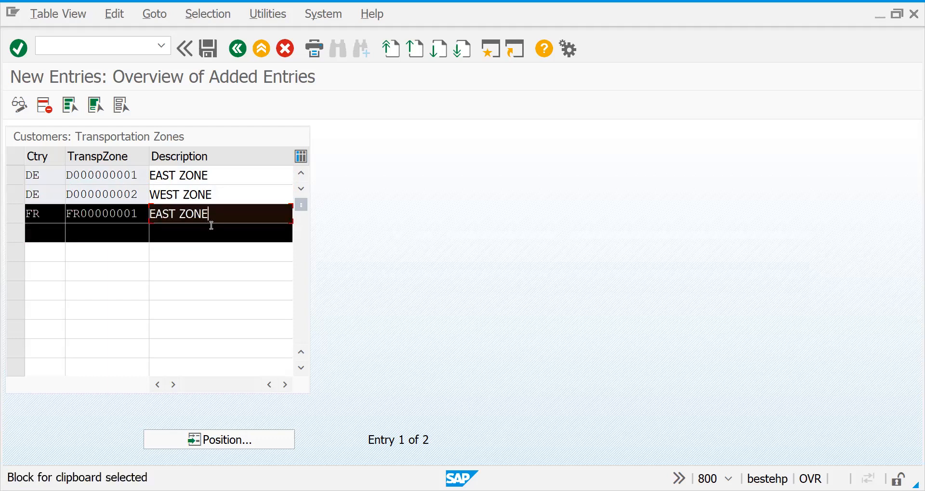
pyautogui.hotkey('ctrl', 'c')
pyautogui.click(48, 240)
pyautogui.hotkey('ctrl', 'v')
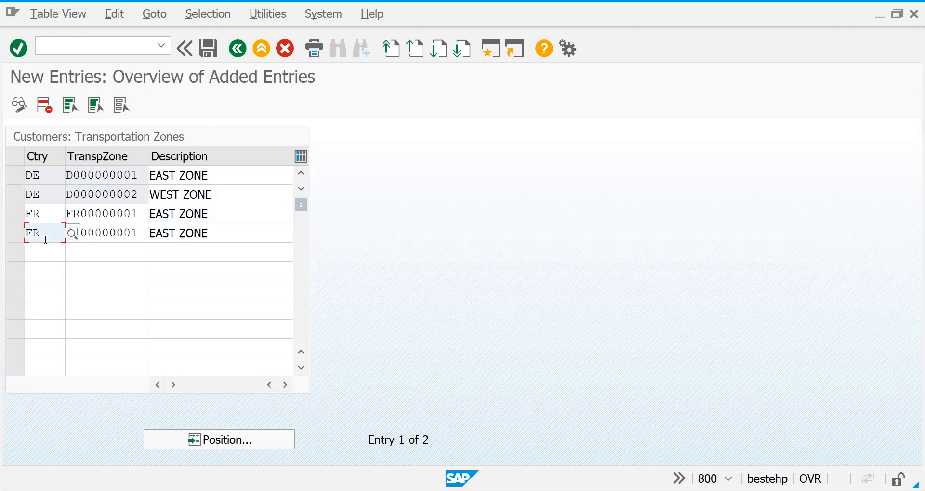
pyautogui.click(146, 232)
pyautogui.press('BackSpace')
pyautogui.write('2')
pyautogui.doubleClick(176, 232)
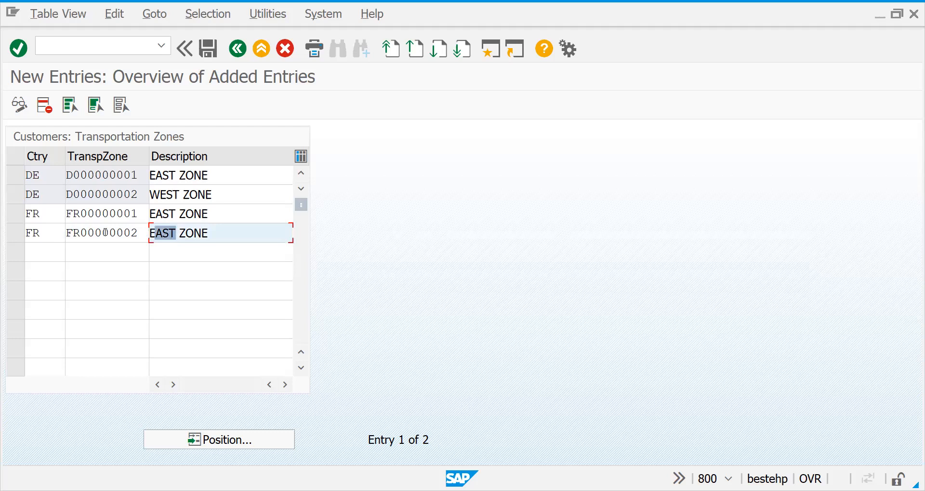
pyautogui.write('NOR')
pyautogui.write('TH ZONE')
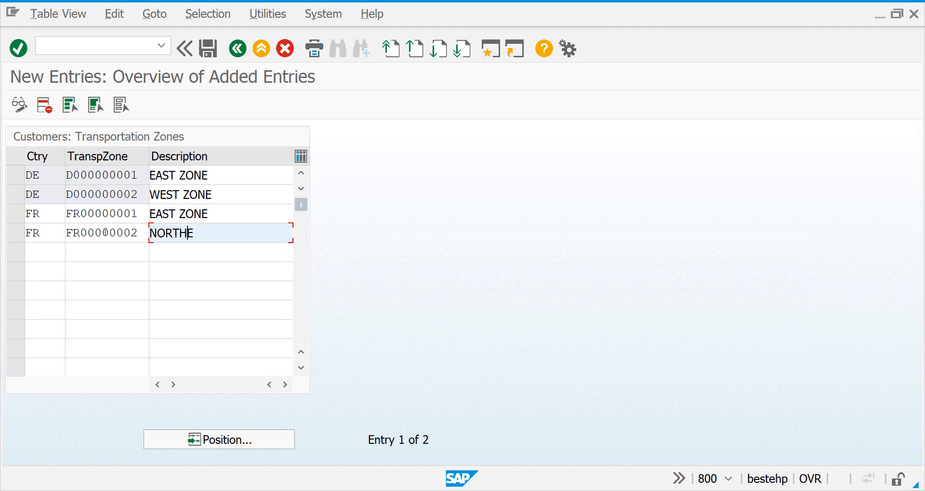
pyautogui.press('Return')
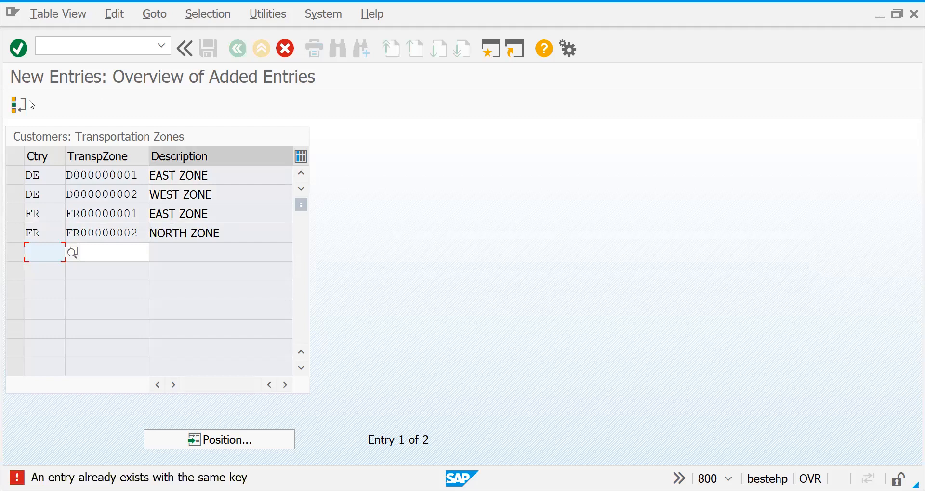
pyautogui.click(19, 104)
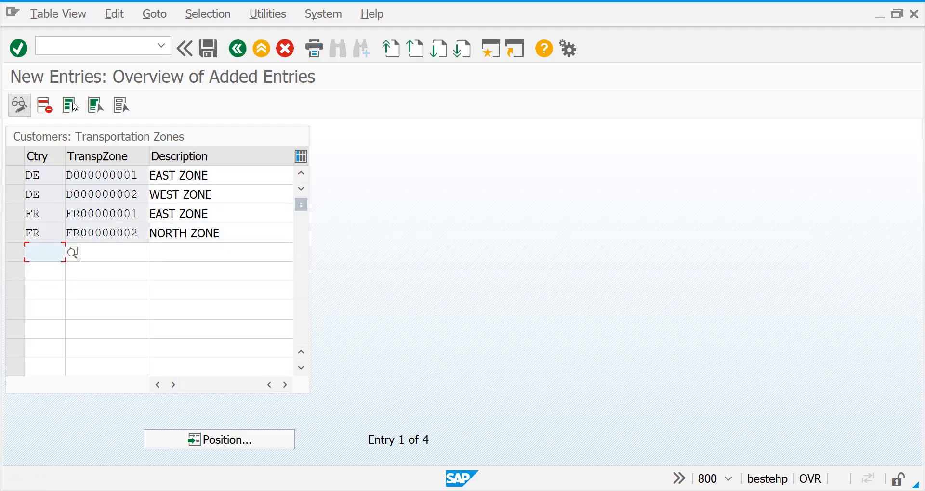
pyautogui.click(213, 57)
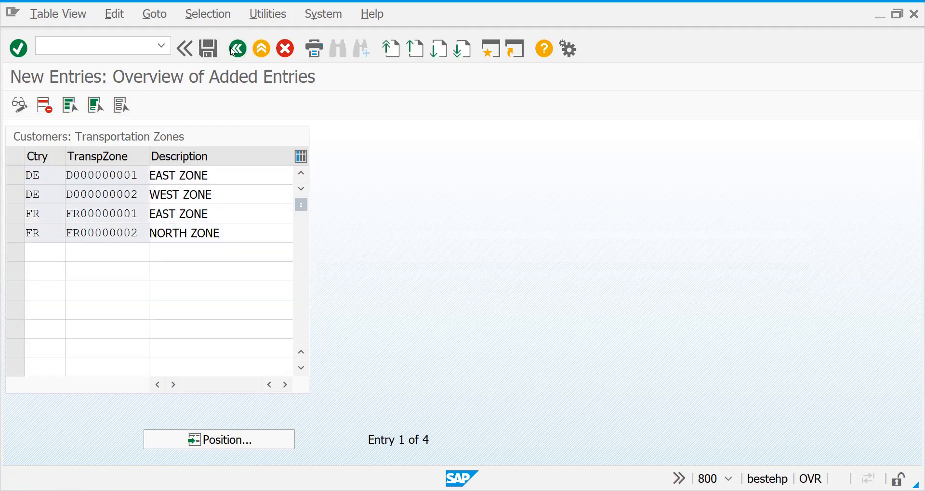
# Return to the implementation guide, open Maintain Country And Transportation Zone For Shipping Point, and position the list at shipping point 2727
pyautogui.click(232, 50)
pyautogui.click(233, 50)
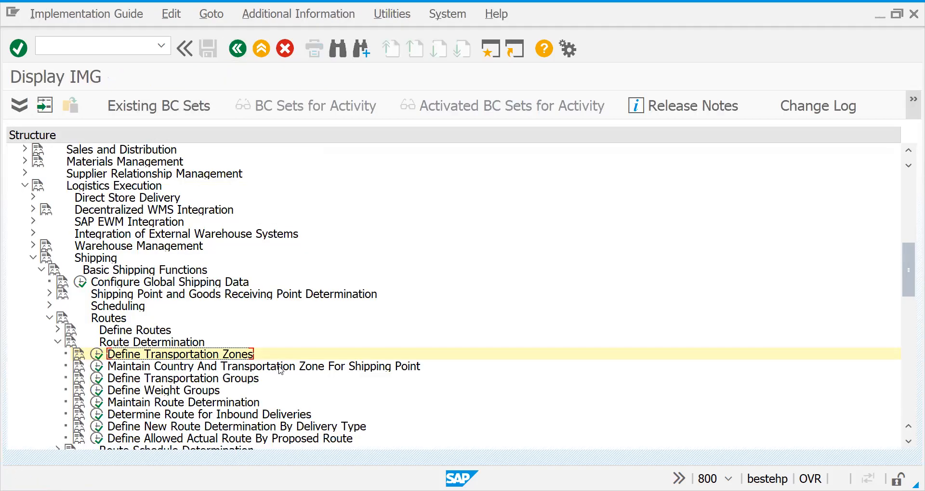
pyautogui.click(98, 366)
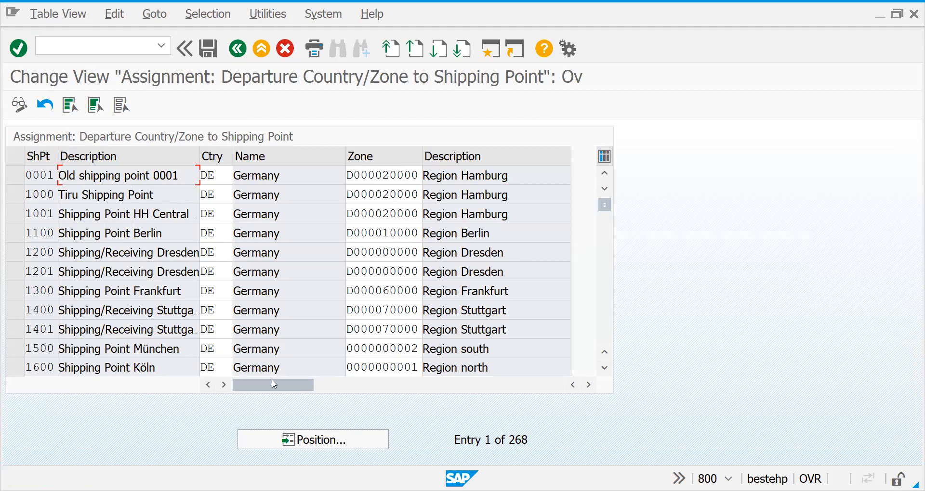
pyautogui.click(331, 437)
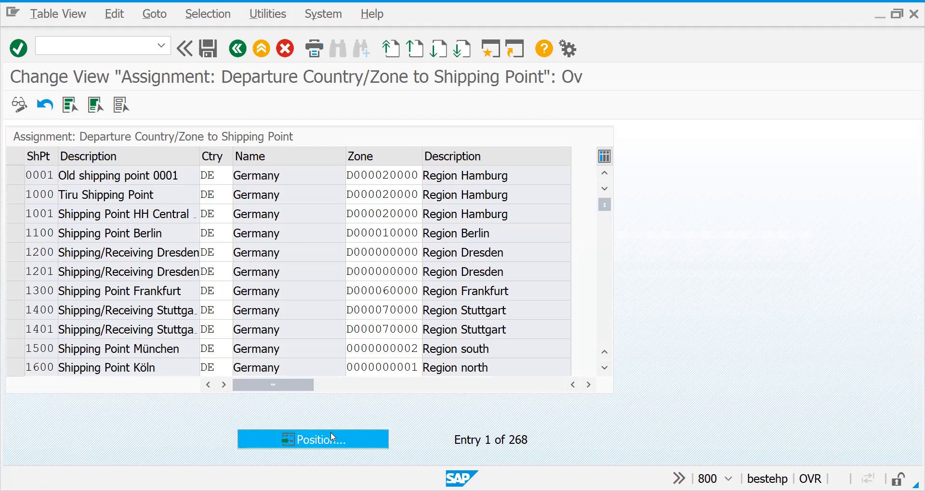
pyautogui.write('2727')
pyautogui.press('Return')
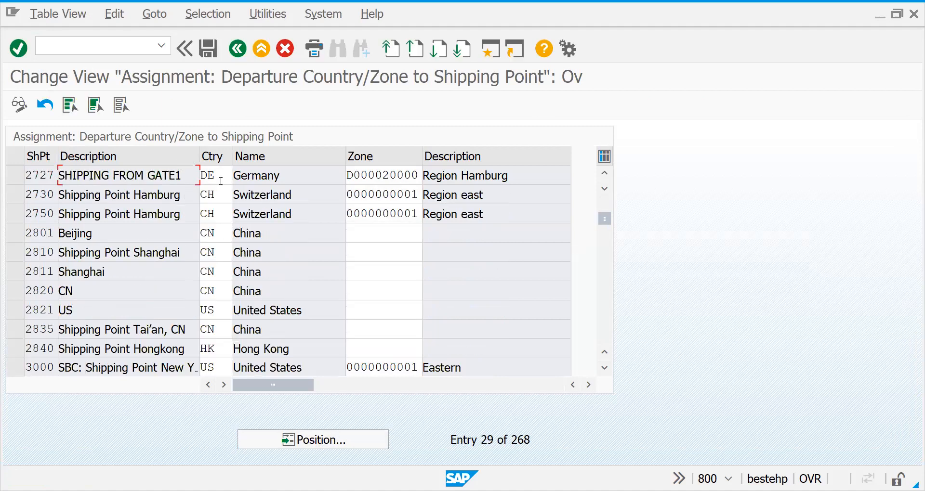
# Assign departure zone D000000001 (EAST ZONE) to shipping point 2727 and save it under the proposed customizing request
pyautogui.click(221, 181)
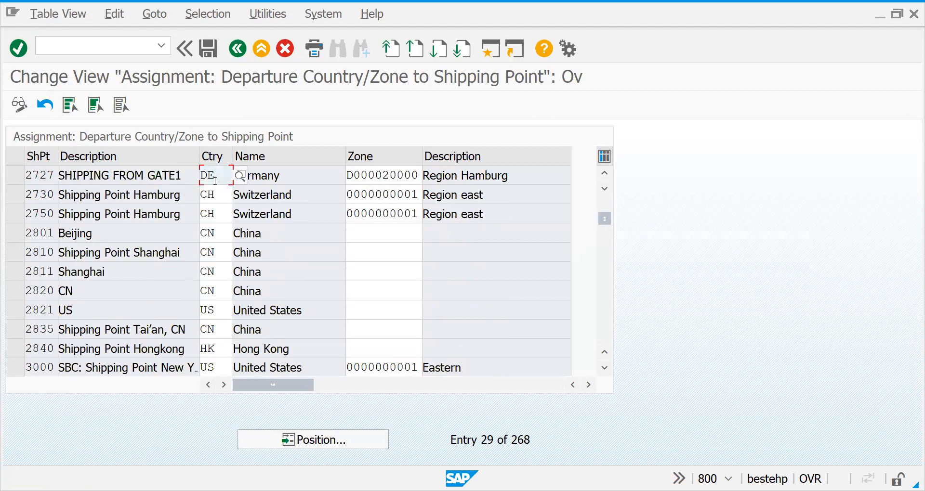
pyautogui.click(361, 176)
pyautogui.press('Return')
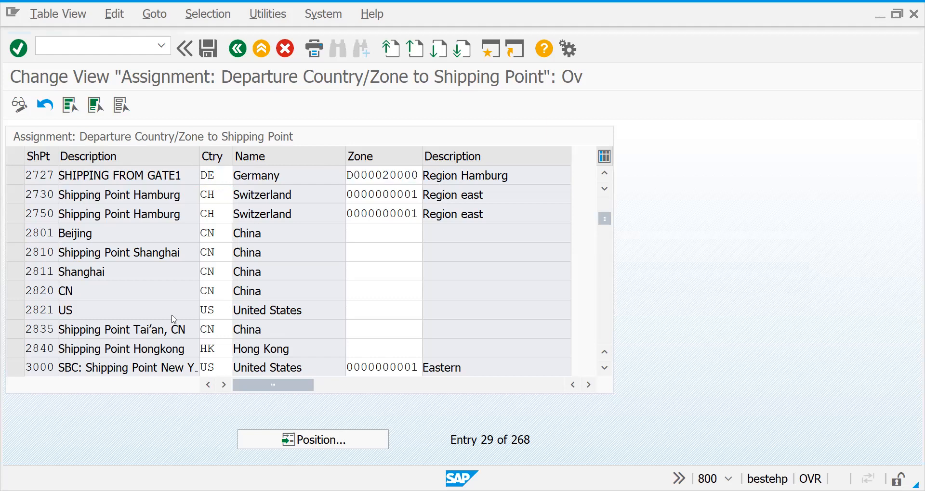
pyautogui.press('F4')
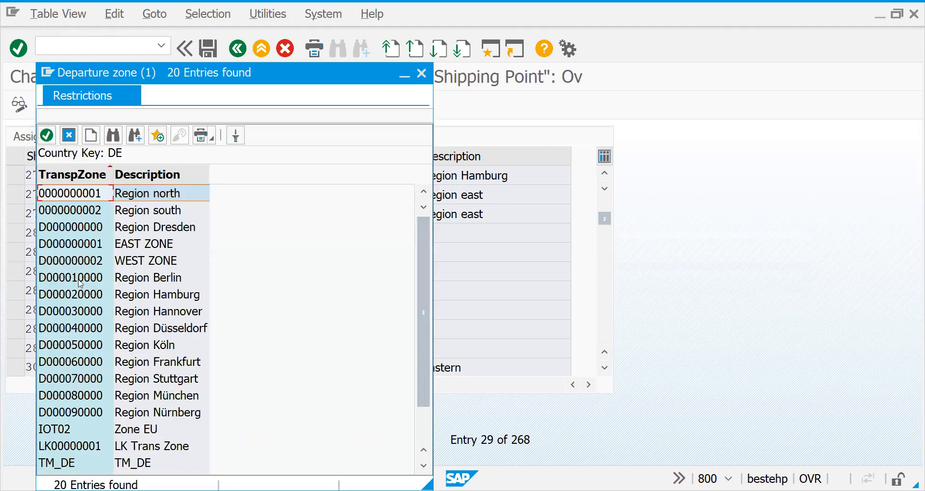
pyautogui.click(81, 245)
pyautogui.press('Return')
pyautogui.press('Return')
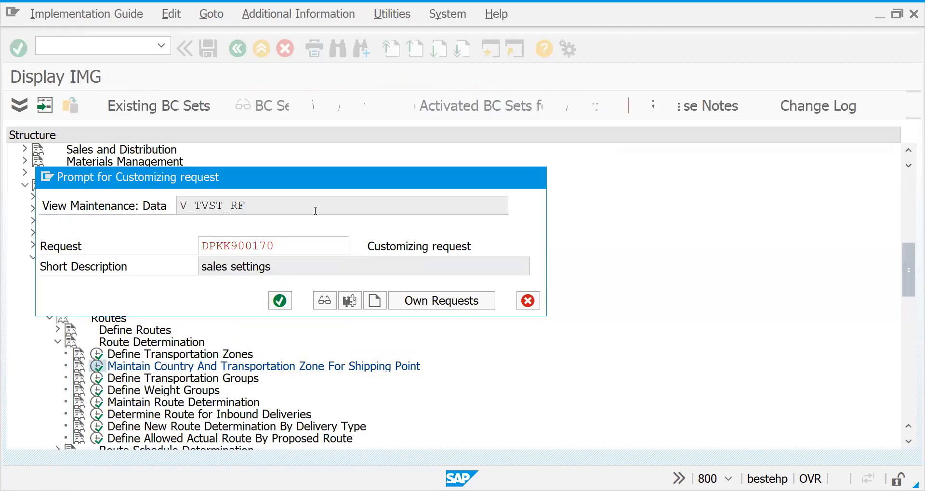
pyautogui.press('Return')
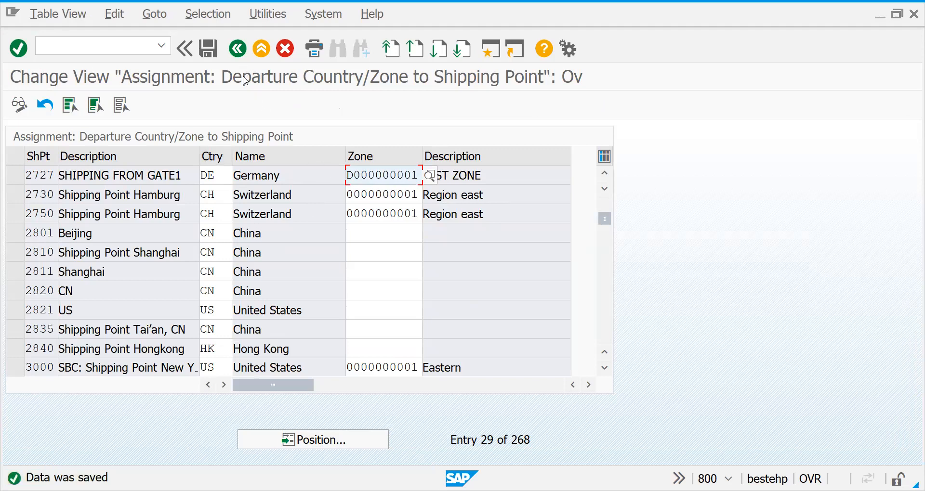
# Return to the implementation guide and open Define Transportation Groups
pyautogui.click(237, 49)
pyautogui.click(237, 49)
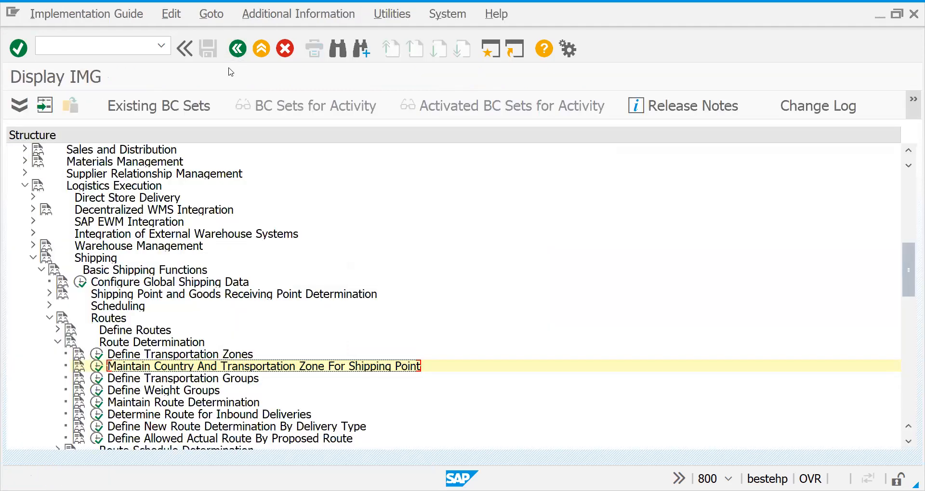
pyautogui.click(99, 380)
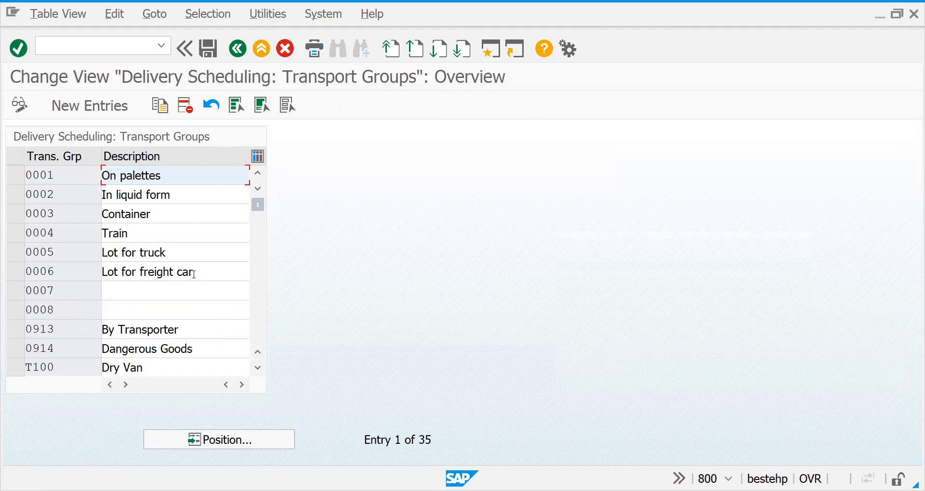
# Examine the existing transportation groups and their descriptions through the whole list
pyautogui.click(169, 236)
pyautogui.click(159, 210)
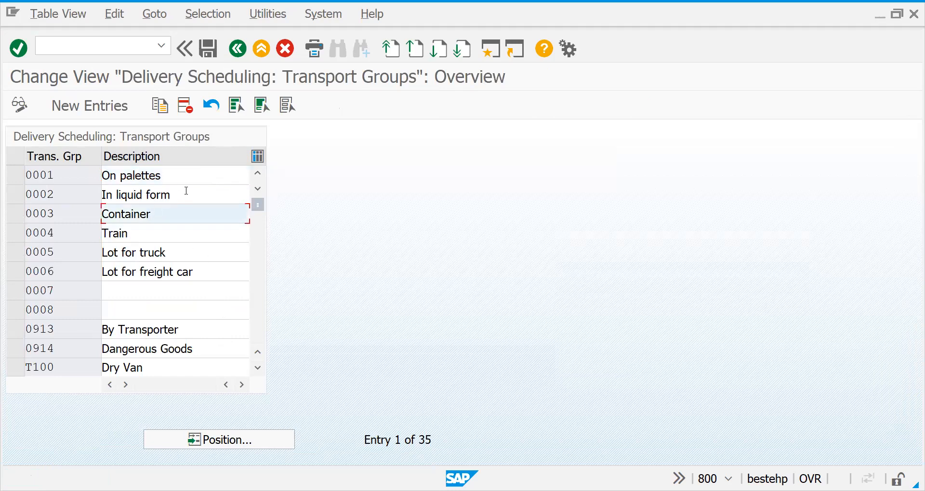
pyautogui.click(186, 191)
pyautogui.click(257, 317)
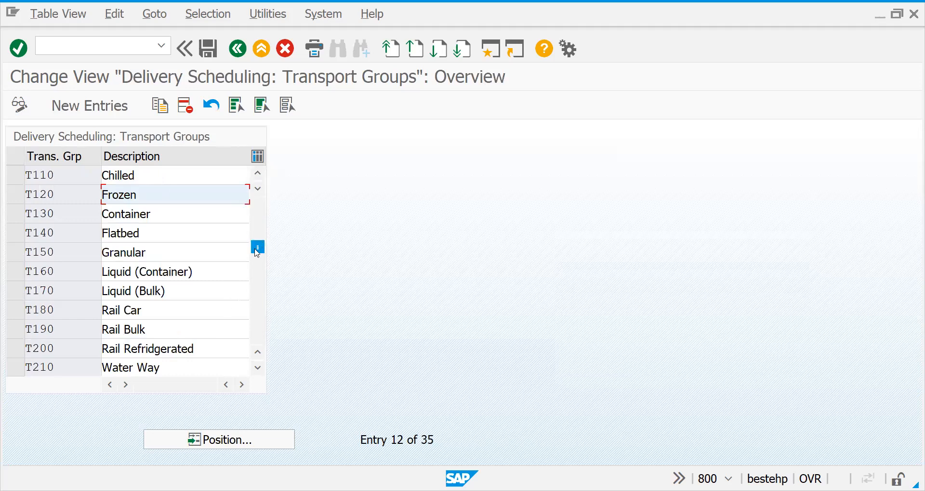
pyautogui.moveTo(257, 253); pyautogui.dragTo(258, 204)
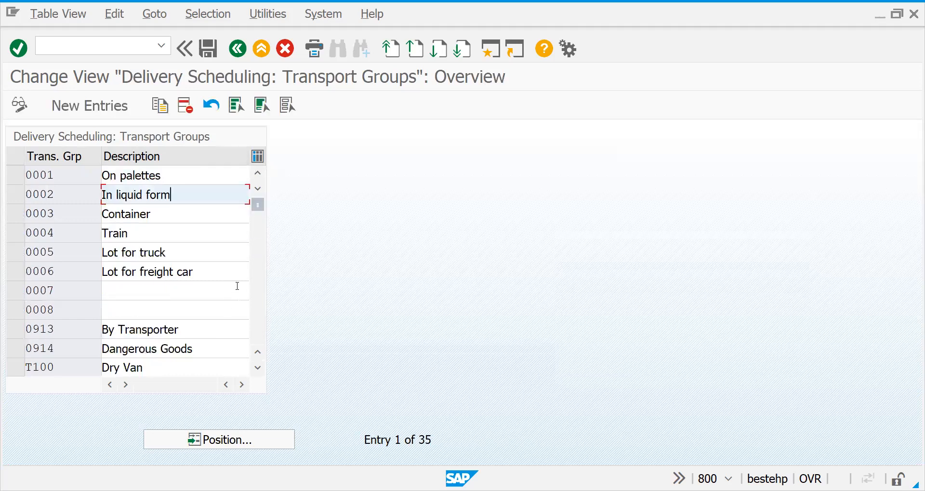
pyautogui.click(258, 329)
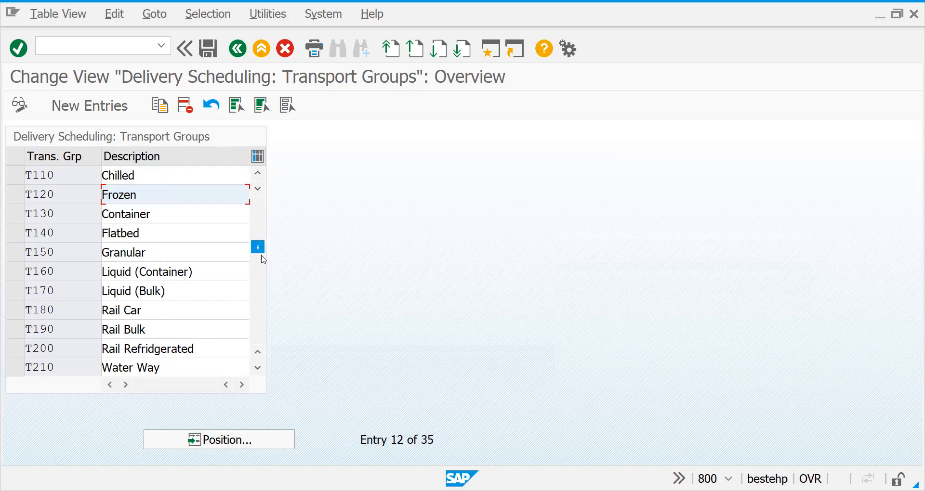
pyautogui.moveTo(258, 247); pyautogui.dragTo(278, 173)
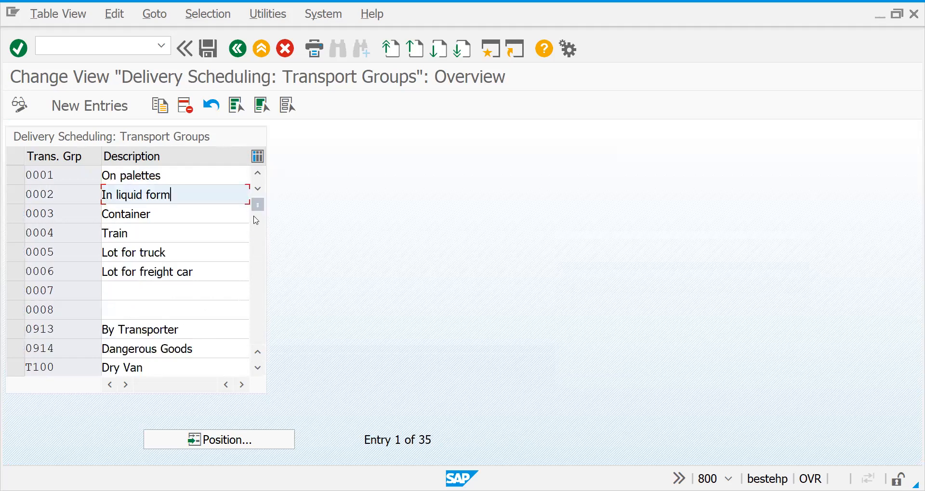
pyautogui.click(259, 306)
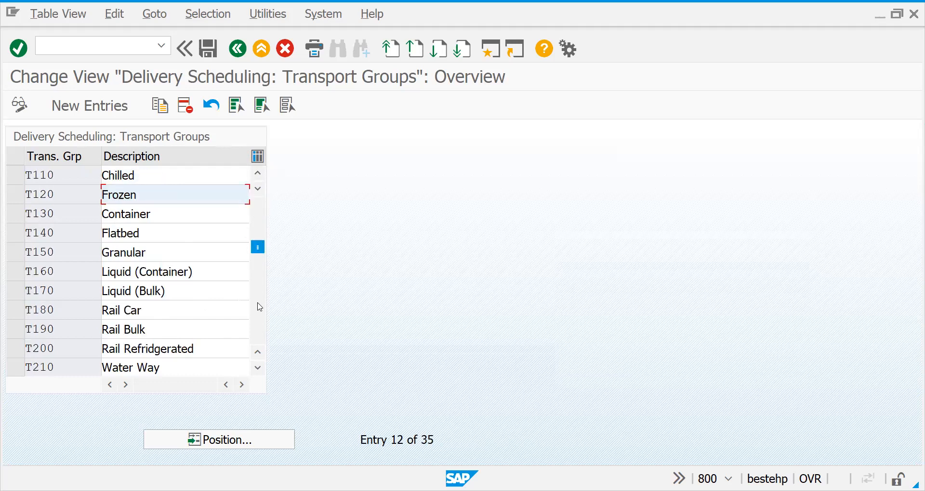
pyautogui.click(259, 307)
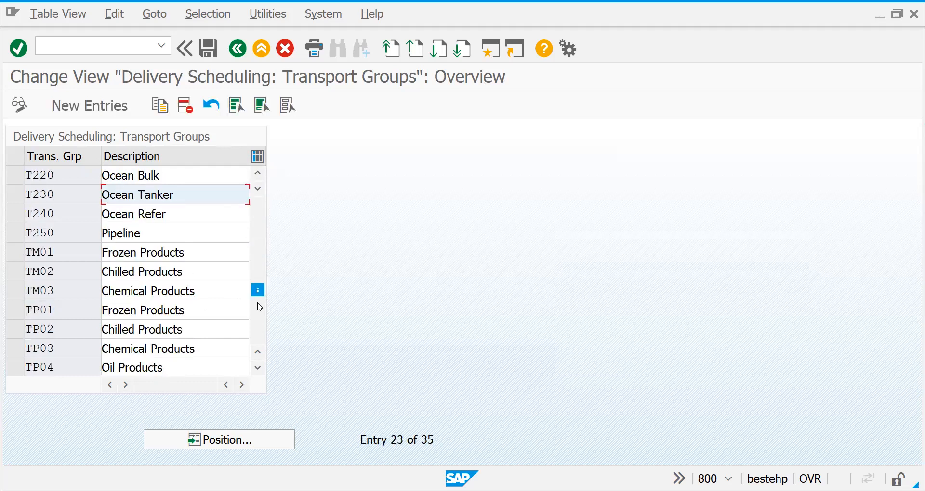
pyautogui.click(15, 357)
pyautogui.click(16, 357)
pyautogui.moveTo(258, 295); pyautogui.dragTo(275, 159)
# Try to add a new transportation group Z001 with the description SNACKS
pyautogui.click(107, 118)
pyautogui.write('Z001')
pyautogui.press('Tab')
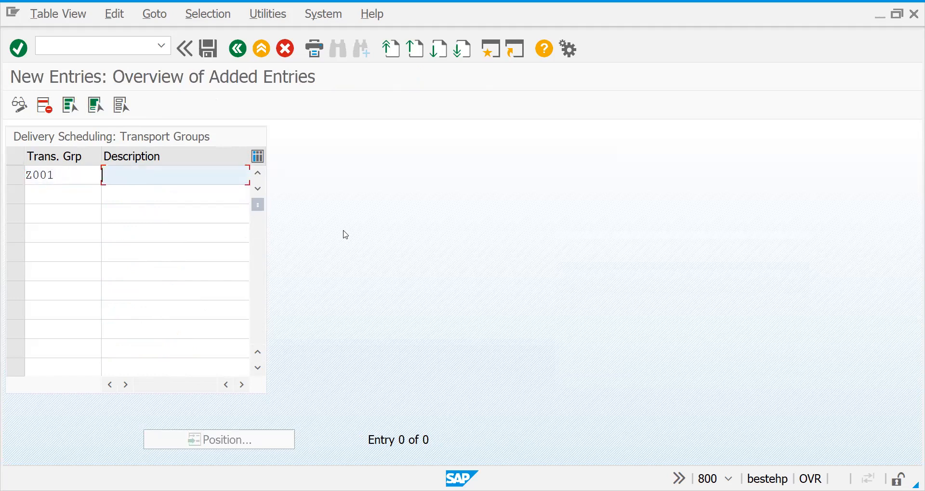
pyautogui.write('SNACKS')
pyautogui.press('Return')
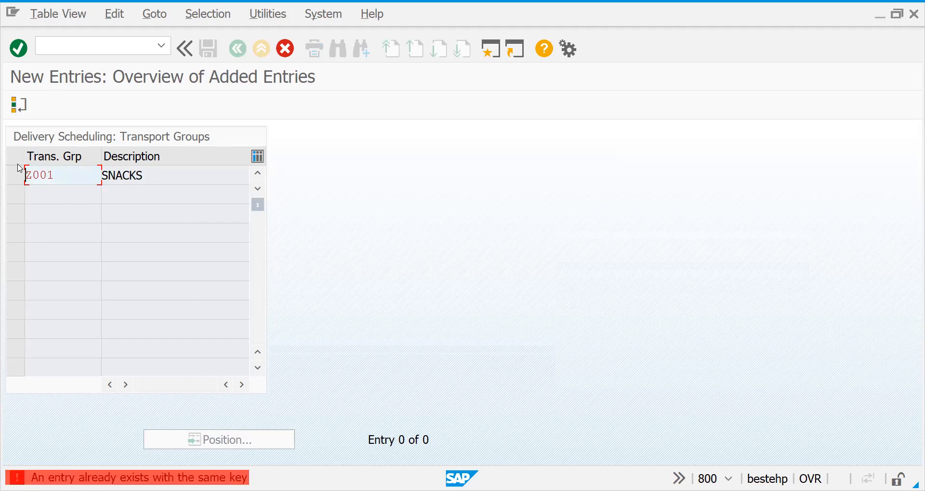
# Change the key of the new SNACKS transportation group to Z999 and save the entry
pyautogui.press('BackSpace')
pyautogui.press('BackSpace')
pyautogui.press('BackSpace')
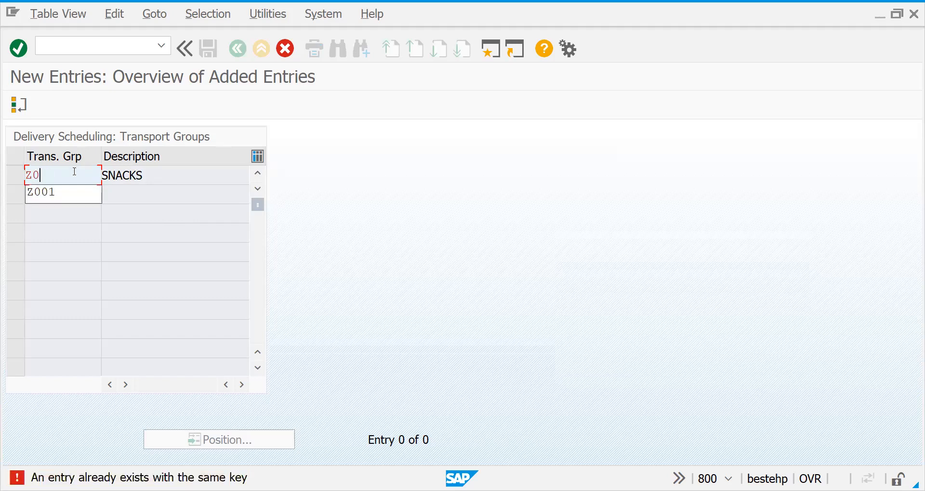
pyautogui.write('999')
pyautogui.press('Return')
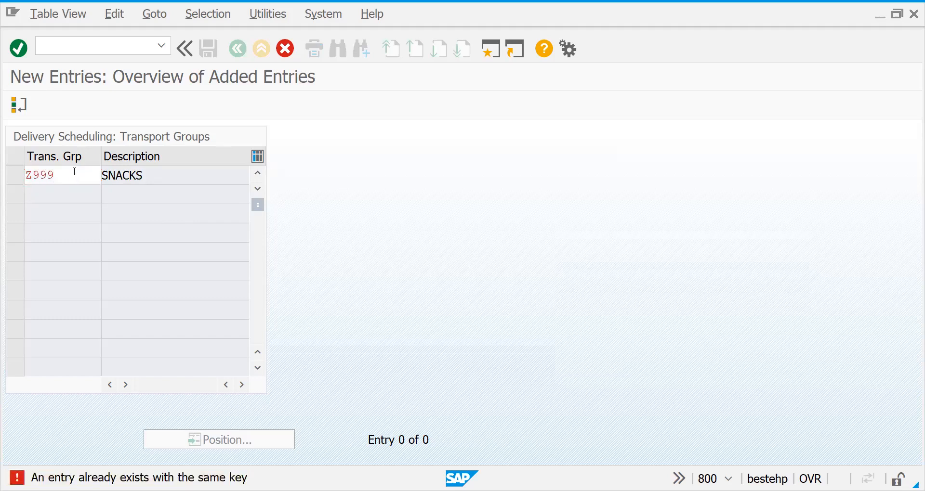
pyautogui.click(206, 57)
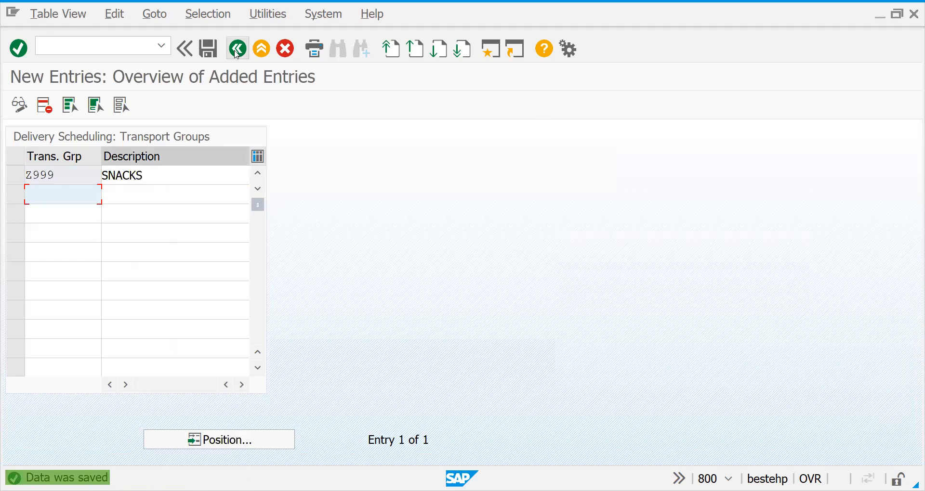
# Return to the implementation guide, open Define Weight Groups and widen the dialog structure area to show its full entry names
pyautogui.click(238, 51)
pyautogui.click(236, 50)
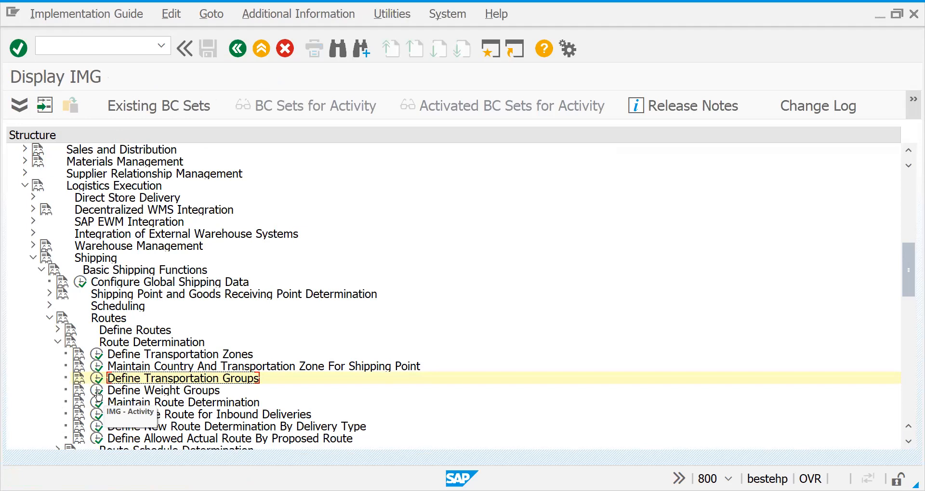
pyautogui.click(98, 391)
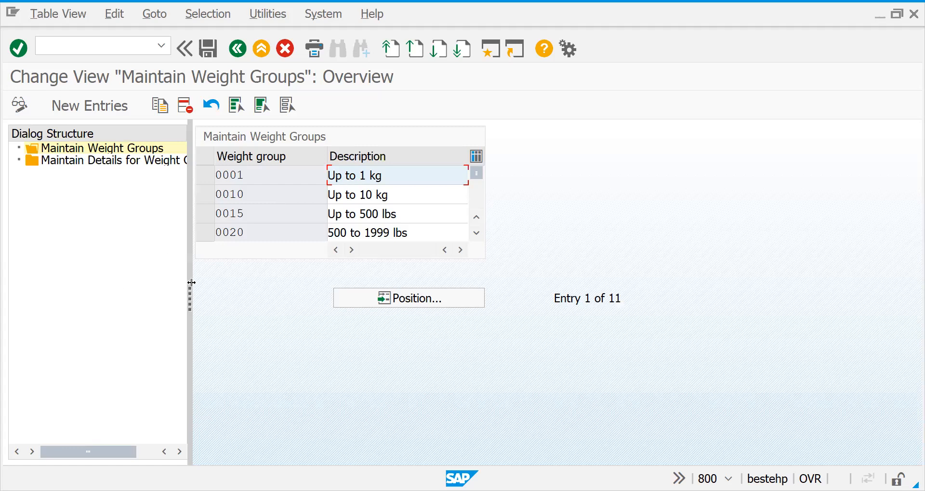
pyautogui.moveTo(191, 283); pyautogui.dragTo(268, 281)
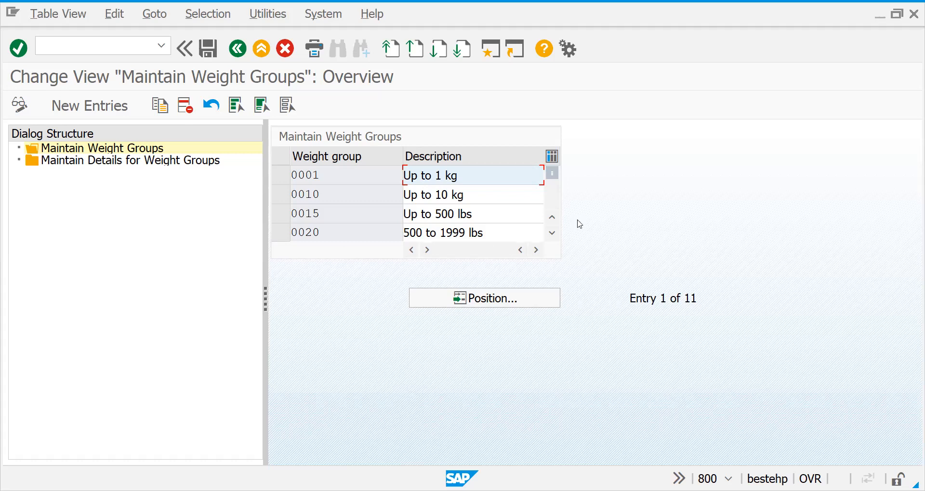
# Examine the existing weight groups and their descriptions through the whole list
pyautogui.click(550, 237)
pyautogui.click(550, 237)
pyautogui.click(549, 237)
pyautogui.click(550, 237)
pyautogui.click(550, 236)
pyautogui.click(549, 236)
pyautogui.click(550, 237)
pyautogui.click(549, 237)
pyautogui.click(550, 237)
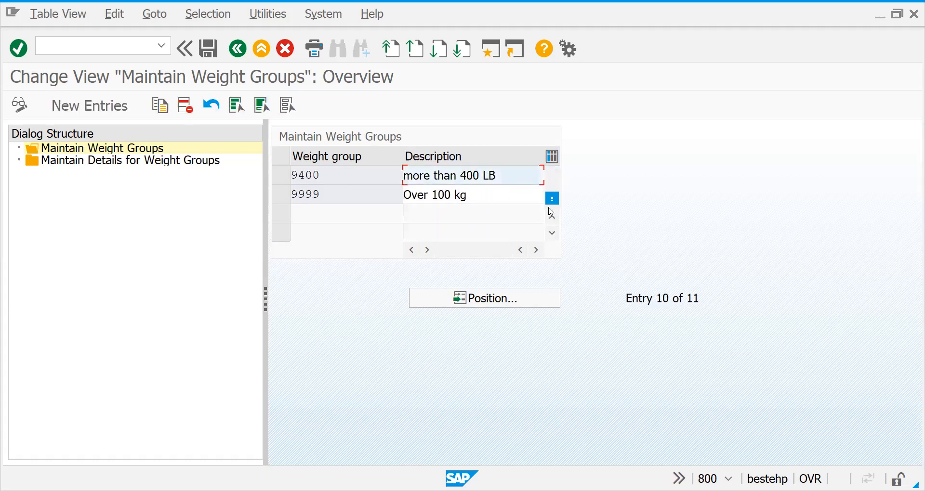
pyautogui.moveTo(552, 201); pyautogui.dragTo(552, 121)
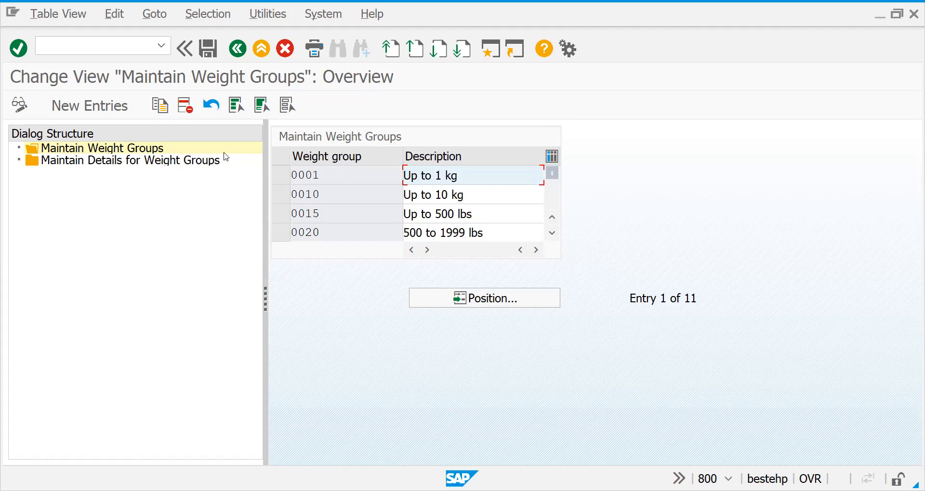
# Add weight group Z001 with the description UP TO 100KG and open Maintain Details for Weight Groups for it
pyautogui.click(114, 112)
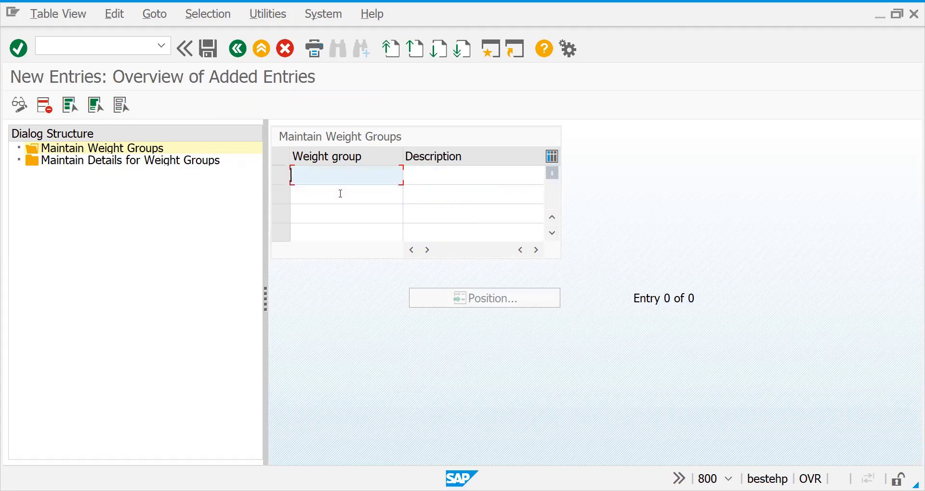
pyautogui.write('Z000')
pyautogui.press('BackSpace')
pyautogui.write('1')
pyautogui.press('Tab')
pyautogui.write('UP TO 100')
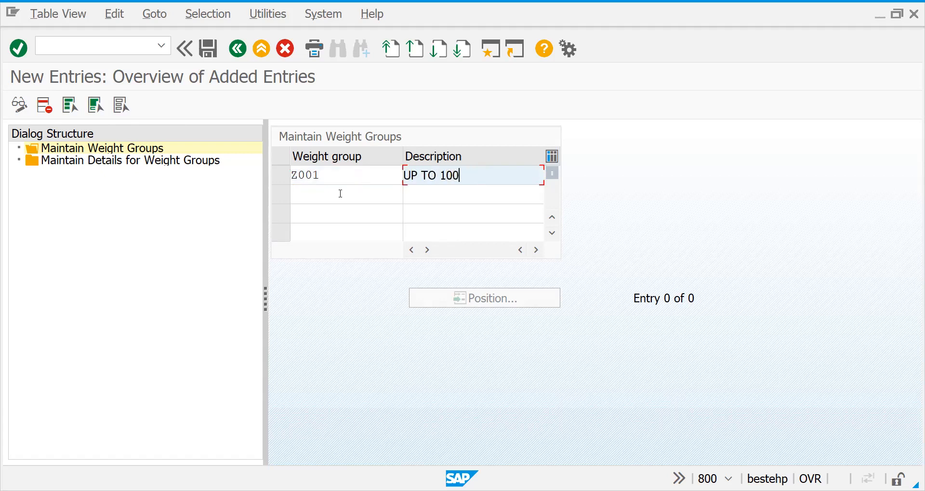
pyautogui.write('KG')
pyautogui.press('Return')
pyautogui.click(281, 175)
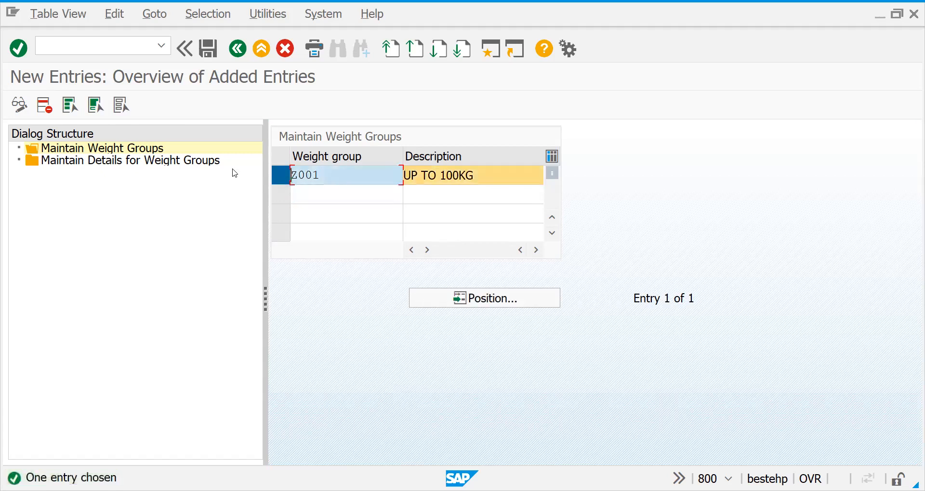
pyautogui.doubleClick(189, 164)
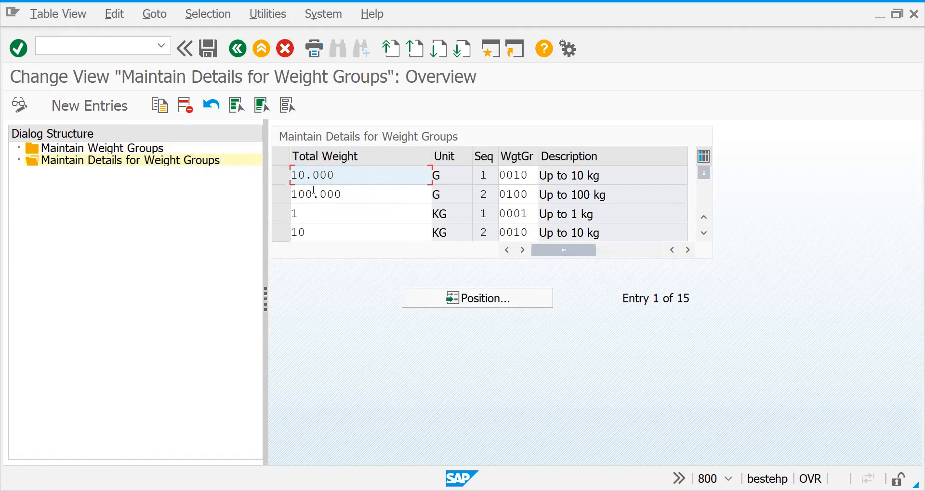
# Delete all existing entries from the weight group details and save the change
pyautogui.click(281, 178)
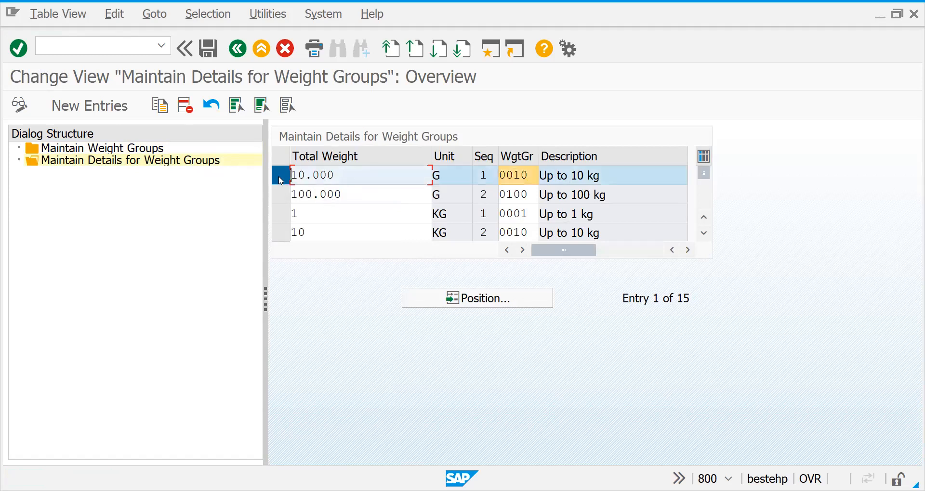
pyautogui.click(283, 230)
pyautogui.click(284, 195)
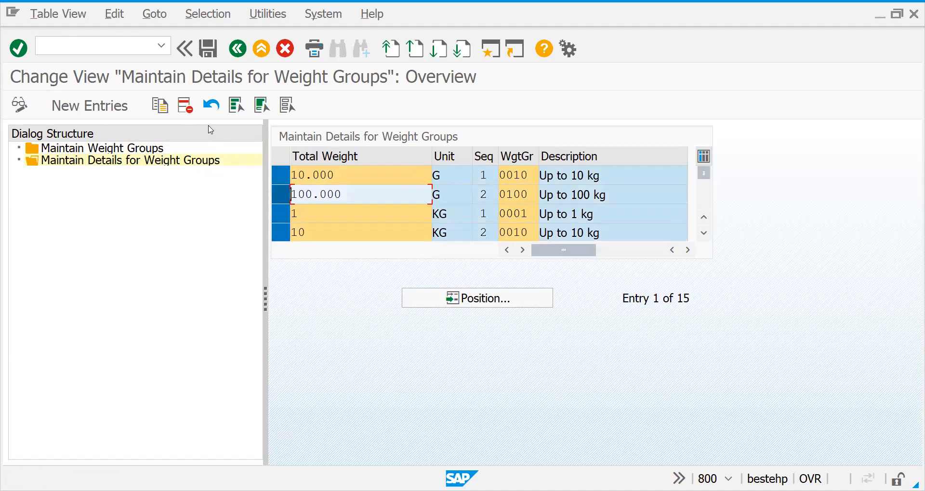
pyautogui.click(280, 194)
pyautogui.click(289, 198)
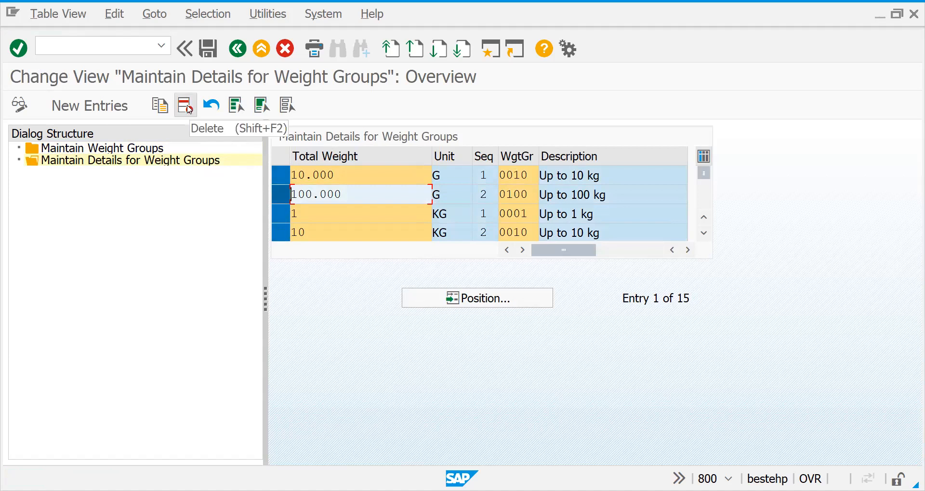
pyautogui.click(183, 106)
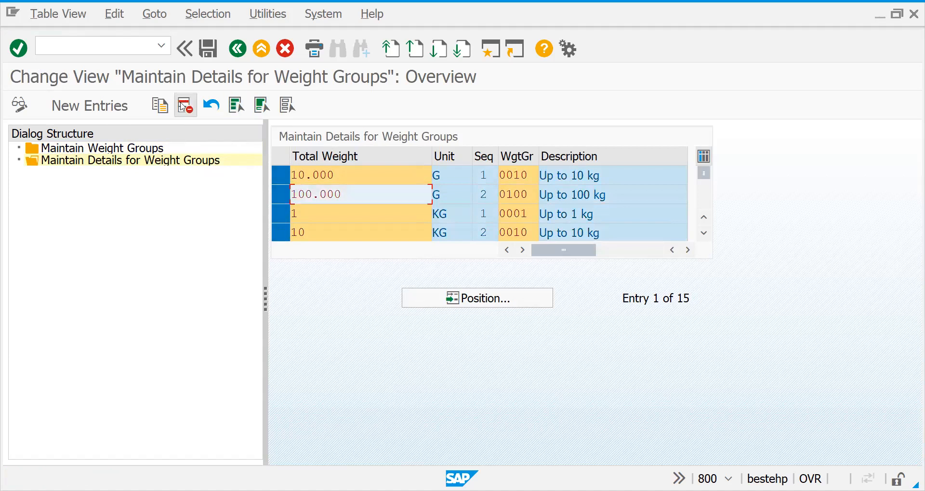
pyautogui.click(237, 107)
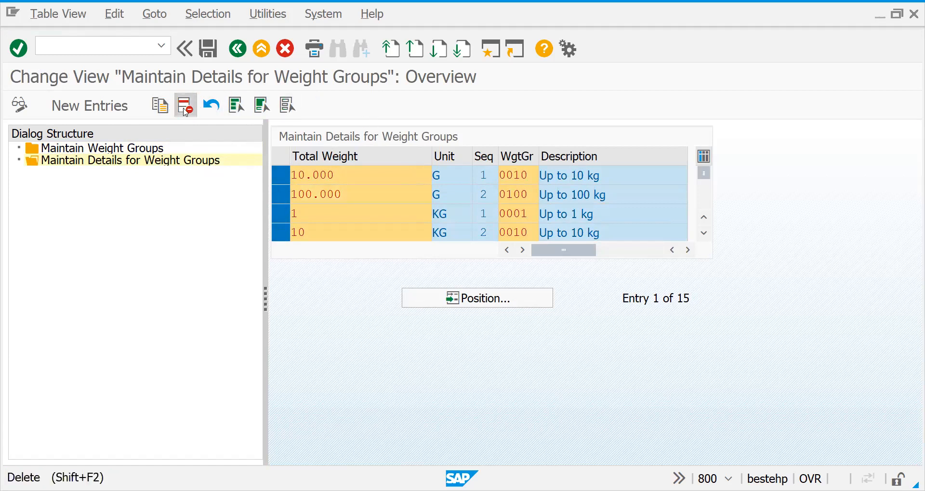
pyautogui.click(185, 107)
pyautogui.press('Return')
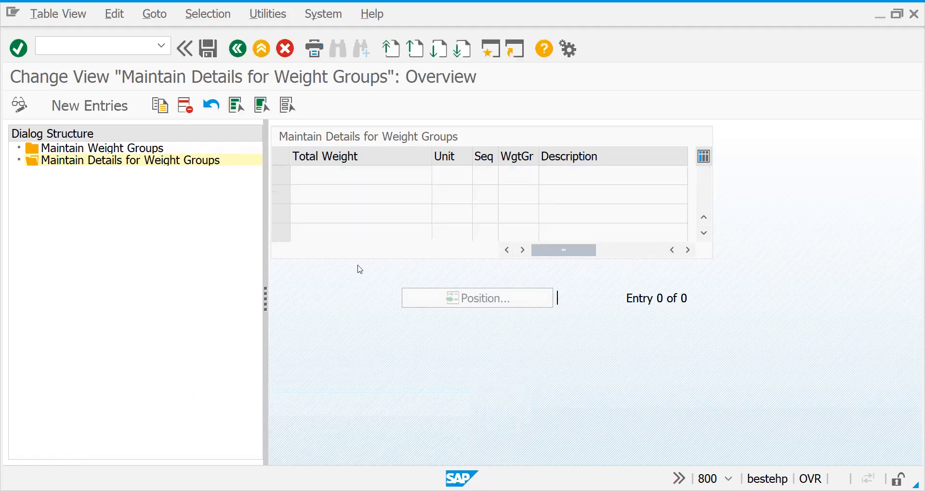
pyautogui.hotkey('ctrl', 's')
pyautogui.press('Return')
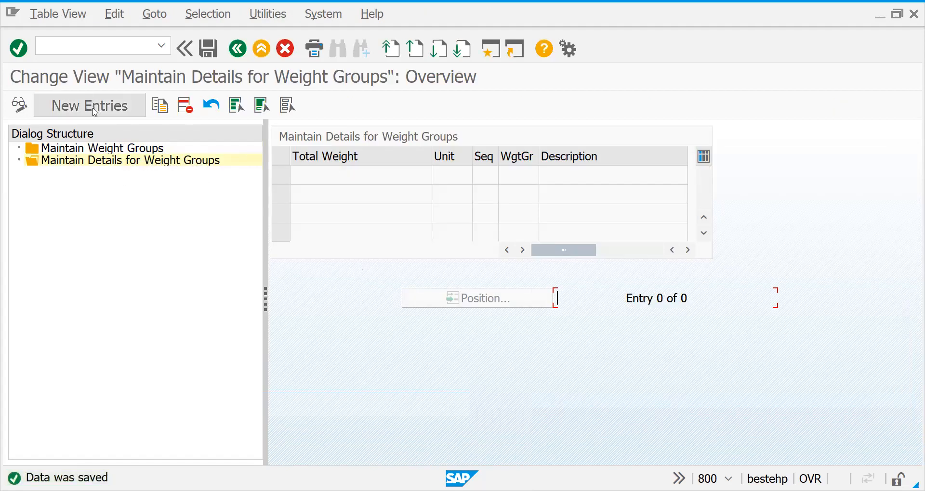
# Add a weight group detail entry with total weight 100 KG assigned to weight group Z001
pyautogui.click(94, 114)
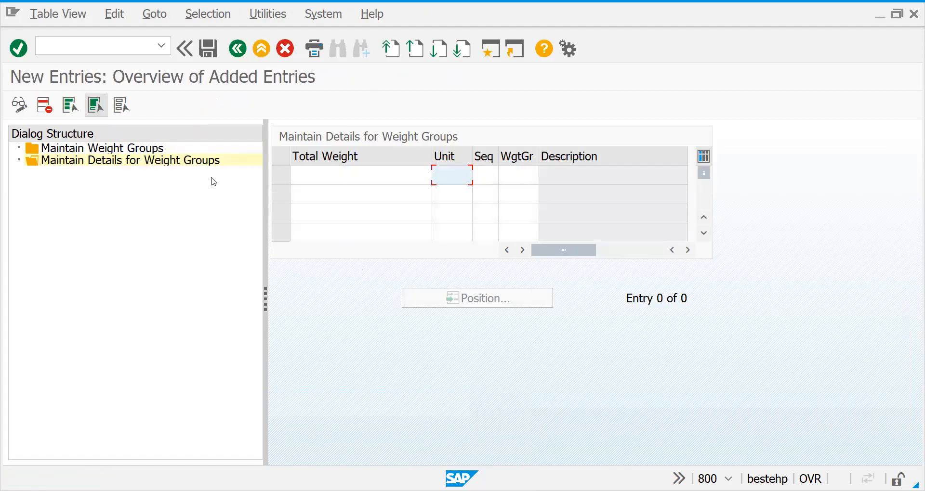
pyautogui.click(329, 176)
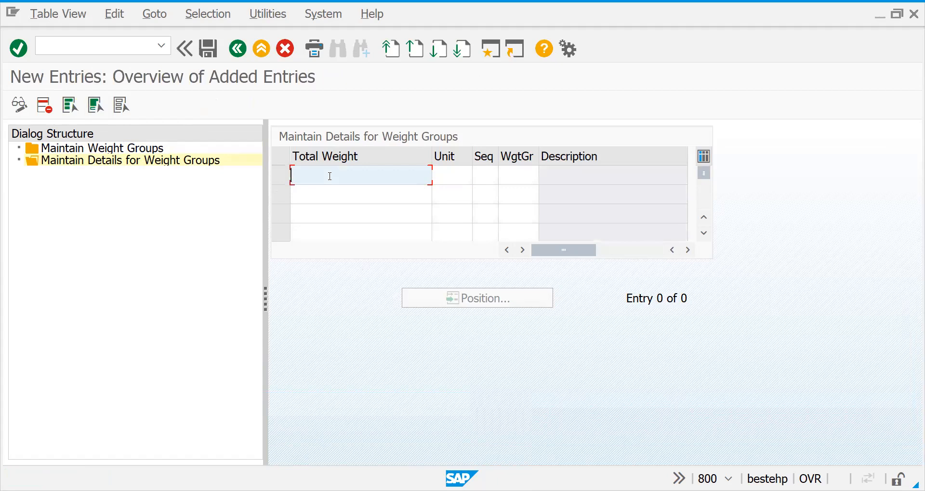
pyautogui.write('10')
pyautogui.press('Tab')
pyautogui.write('KG')
pyautogui.press('Tab')
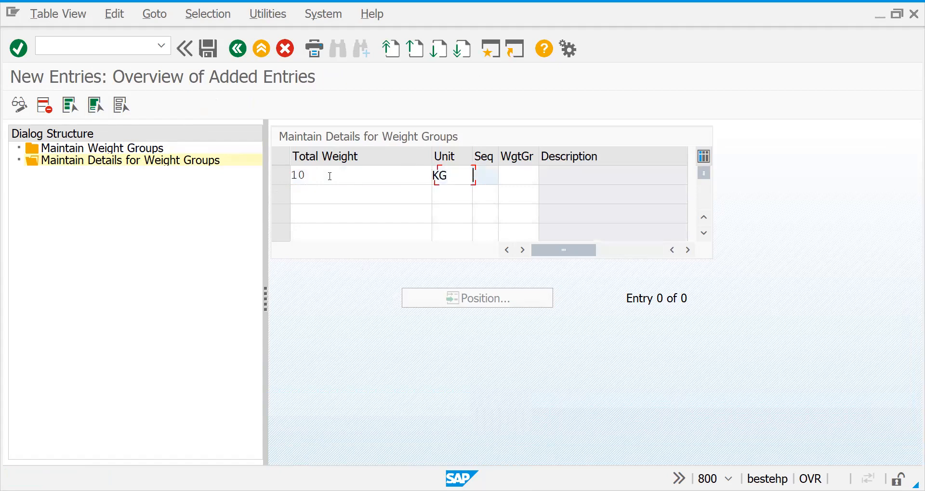
pyautogui.press('Tab')
pyautogui.click(544, 179)
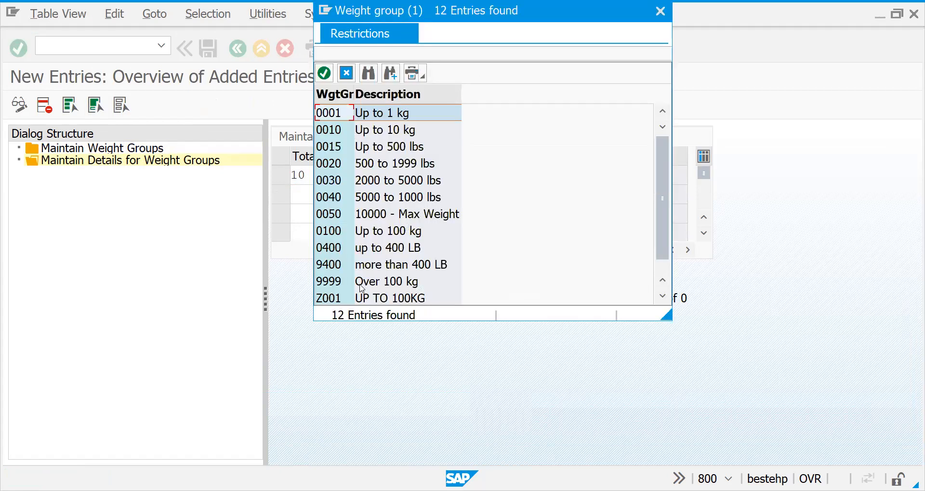
pyautogui.doubleClick(347, 299)
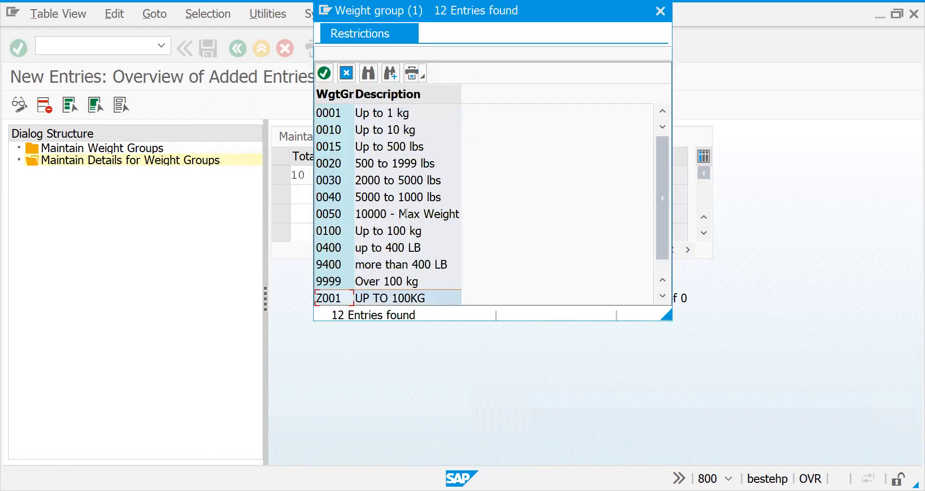
pyautogui.write('100')
pyautogui.press('Return')
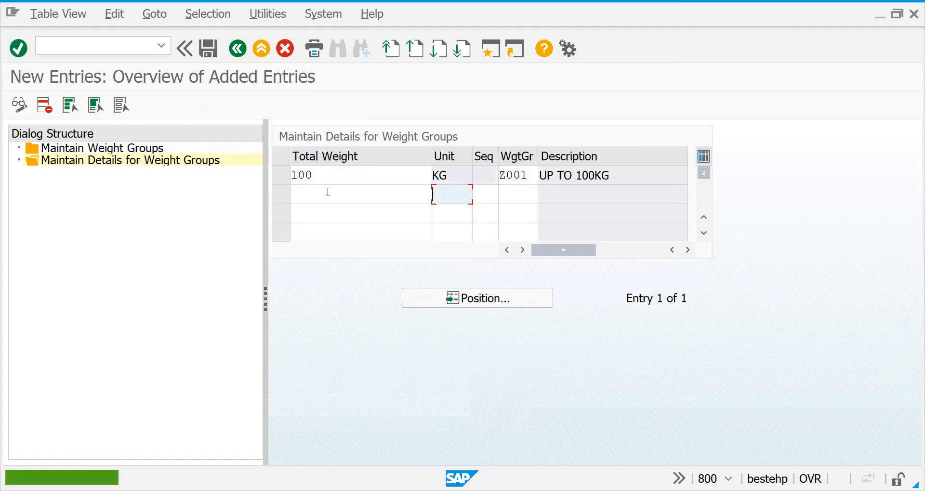
# Enter a second detail row with total weight 10 KG and weight group 0010
pyautogui.click(329, 191)
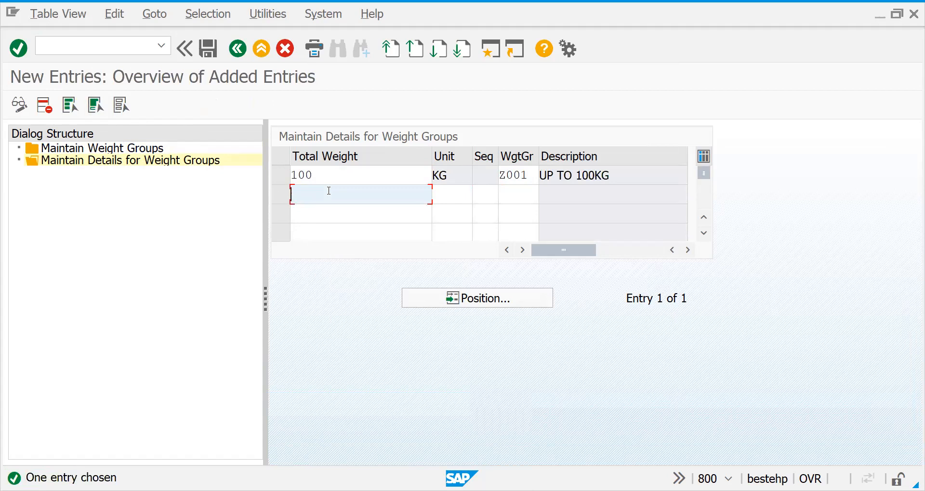
pyautogui.write('10')
pyautogui.press('Tab')
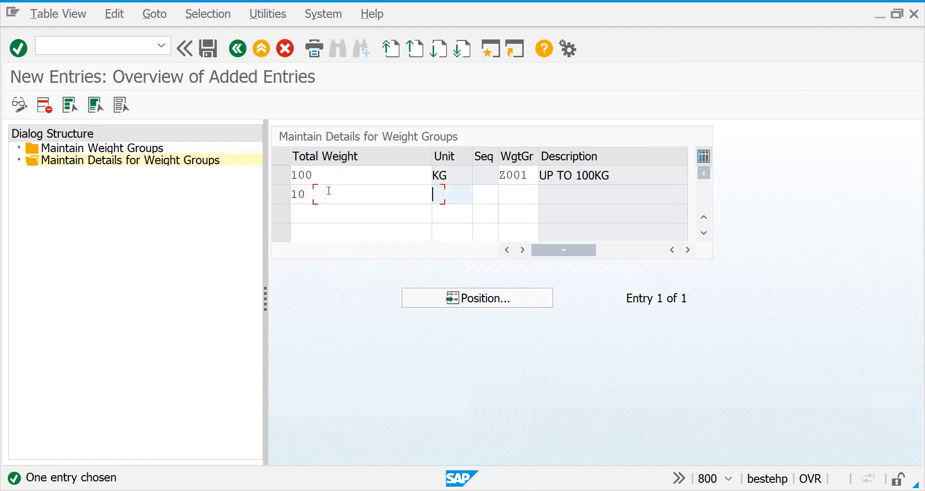
pyautogui.write('kg')
pyautogui.press('Tab')
pyautogui.press('Tab')
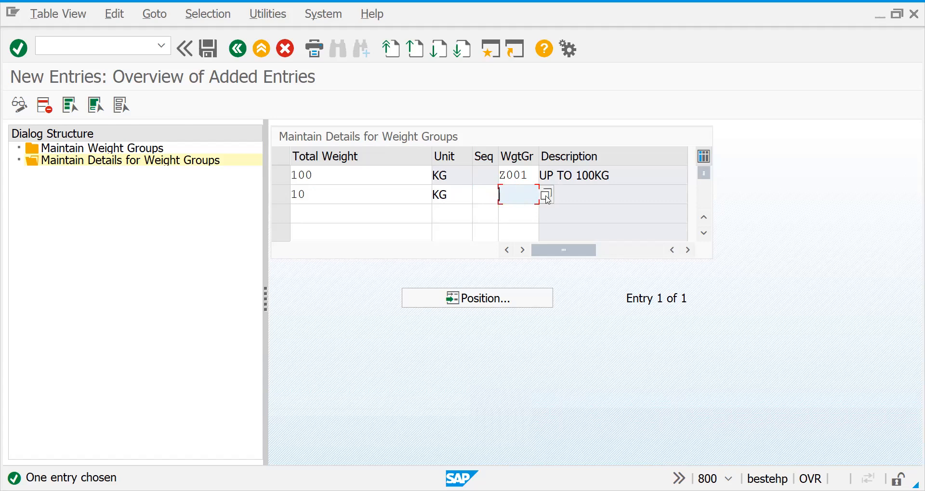
pyautogui.click(547, 197)
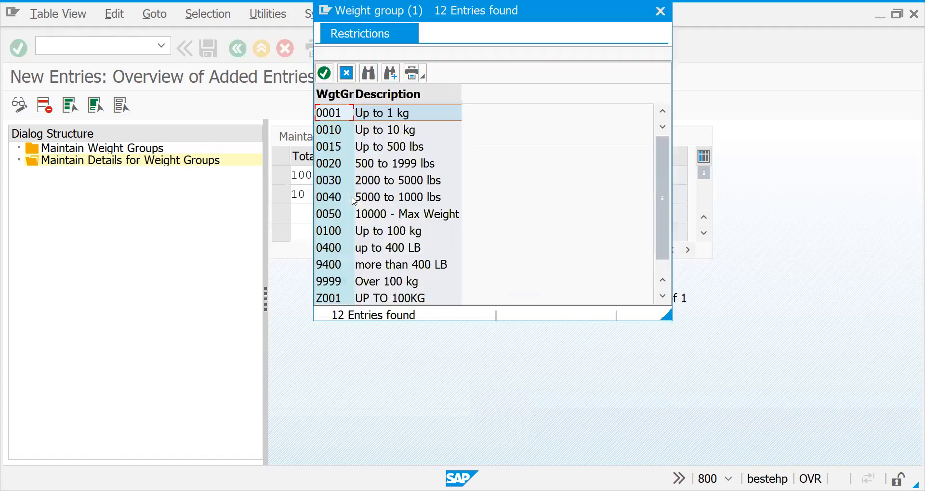
pyautogui.click(381, 133)
pyautogui.press('Return')
# Enter a detail row with total weight 101 and weight group 9999 (Over 100 kg), and save the entries
pyautogui.click(357, 214)
pyautogui.click(511, 212)
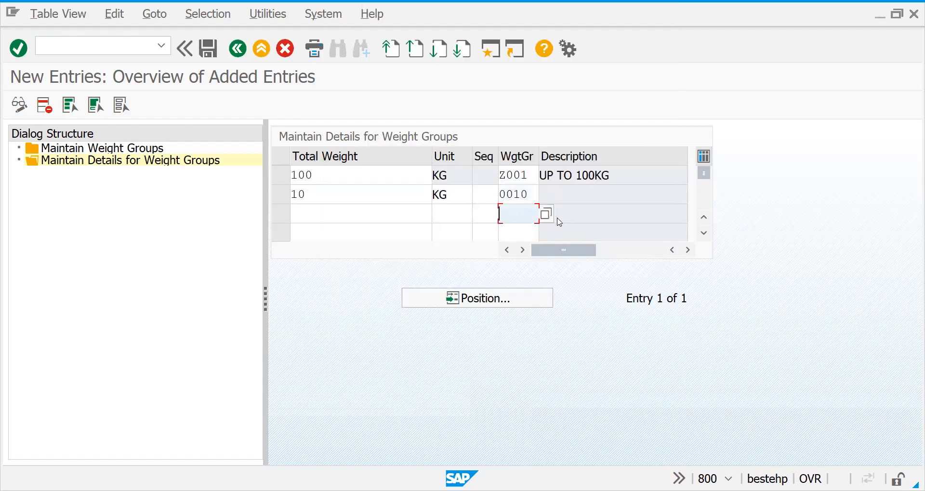
pyautogui.click(552, 217)
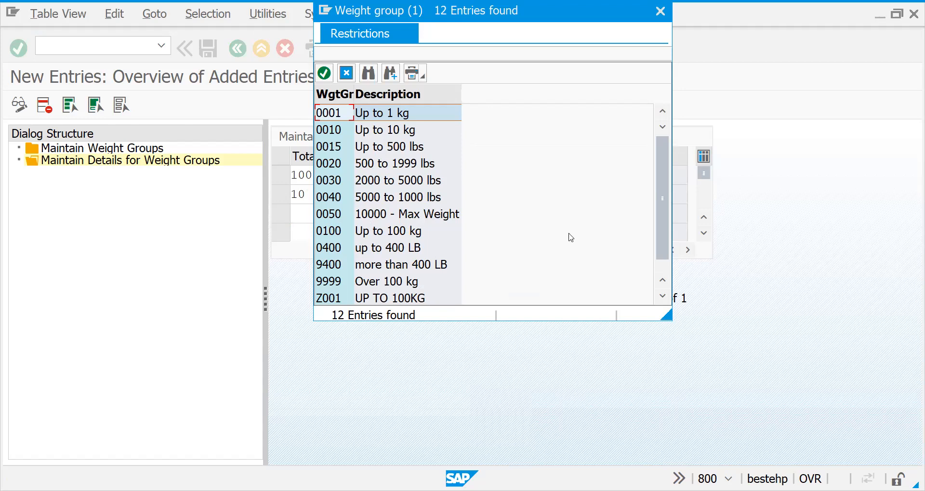
pyautogui.click(410, 284)
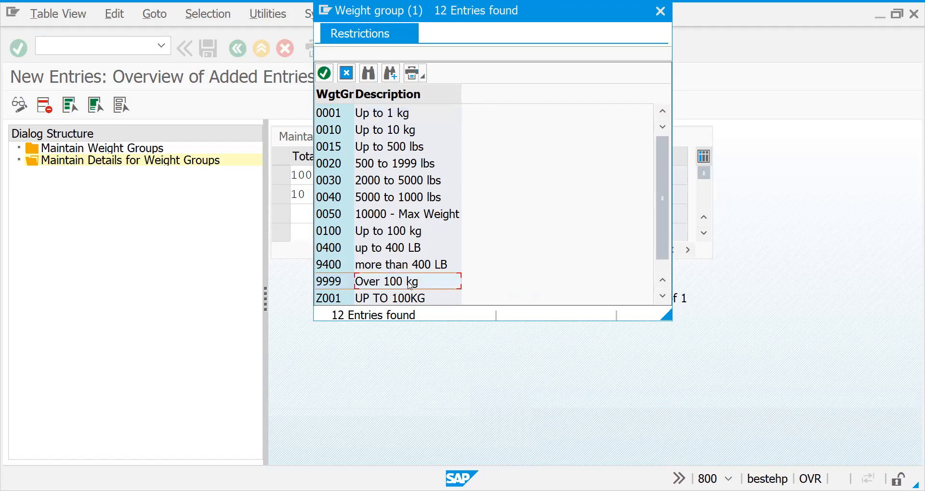
pyautogui.press('Return')
pyautogui.write('100')
pyautogui.press('BackSpace')
pyautogui.press('BackSpace')
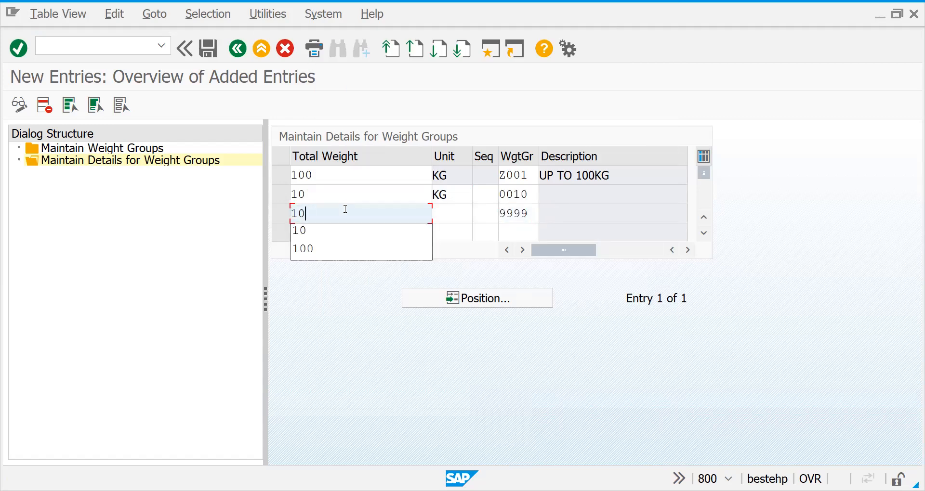
pyautogui.write('00')
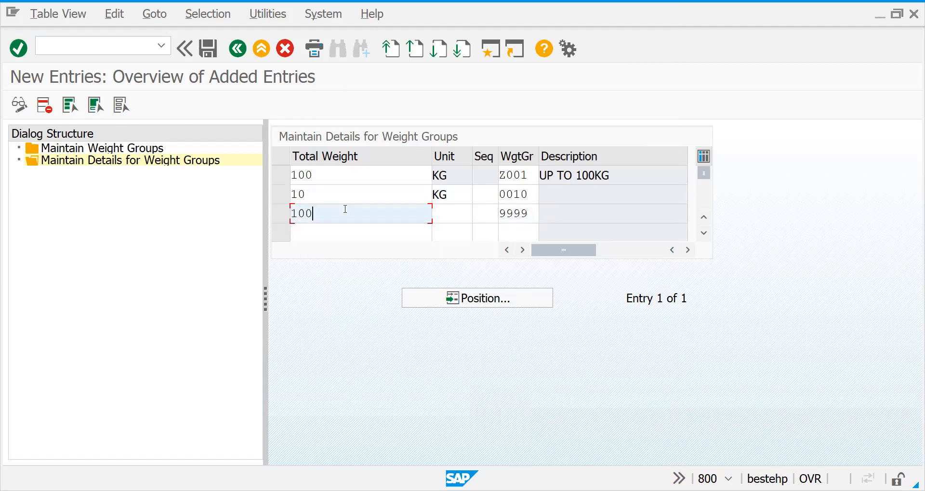
pyautogui.press('BackSpace')
pyautogui.write('1')
pyautogui.press('Return')
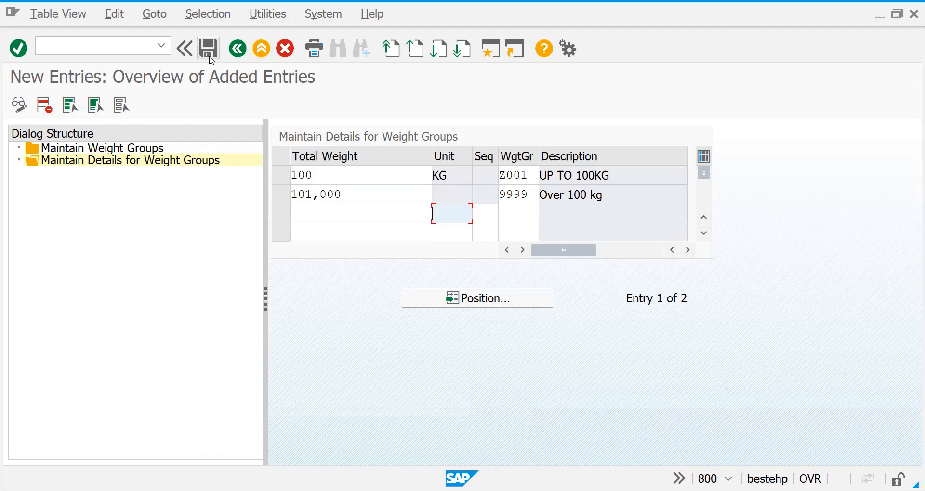
pyautogui.click(211, 53)
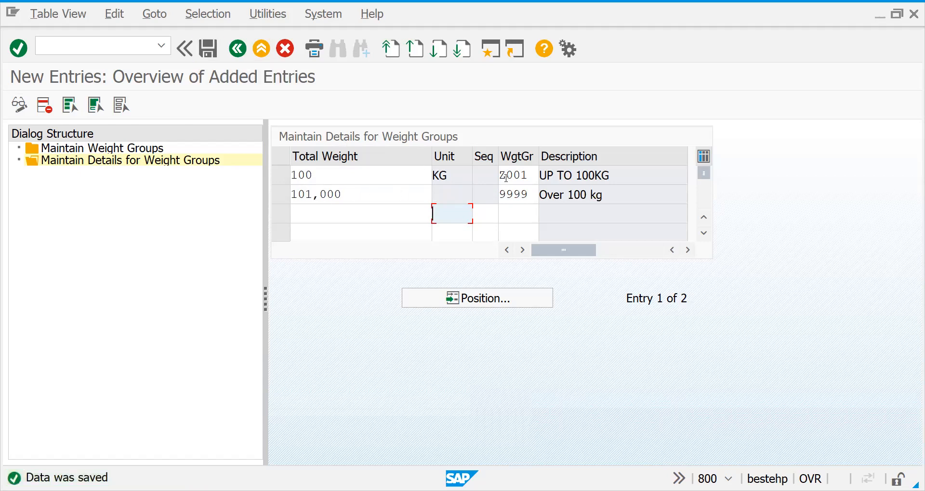
# Delete the weight group 9999 detail entry, save the change and return to the weight groups overview
pyautogui.click(281, 195)
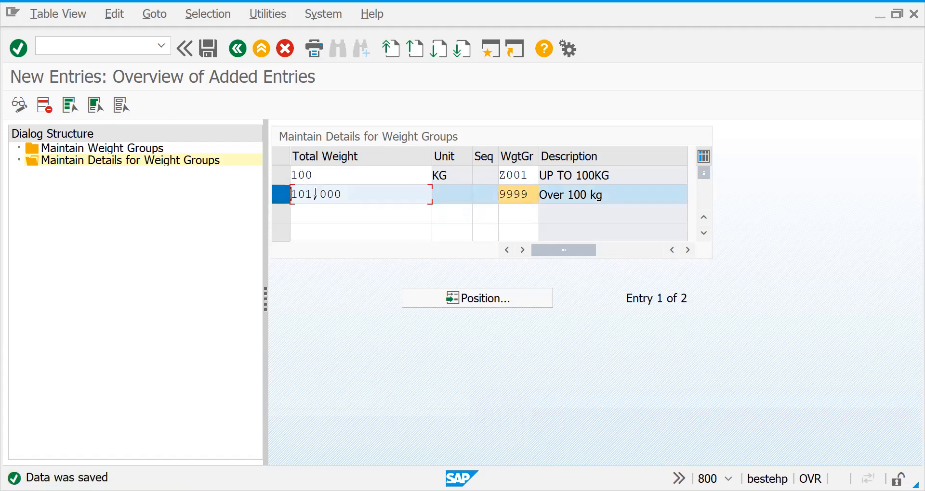
pyautogui.click(44, 107)
pyautogui.hotkey('ctrl', 's')
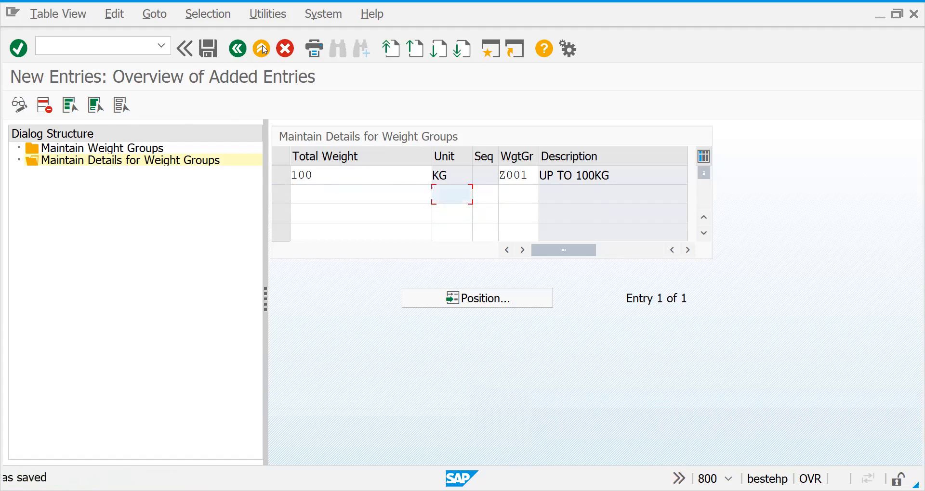
pyautogui.click(238, 49)
pyautogui.click(238, 49)
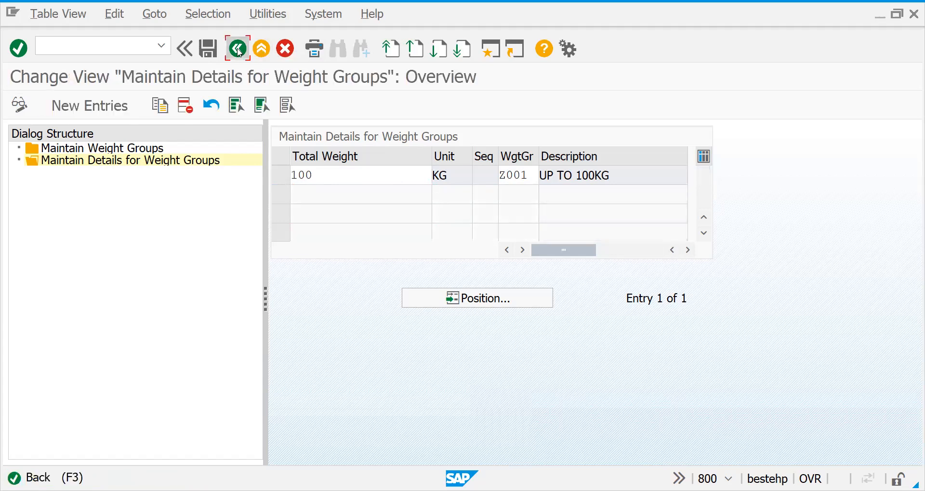
pyautogui.click(238, 49)
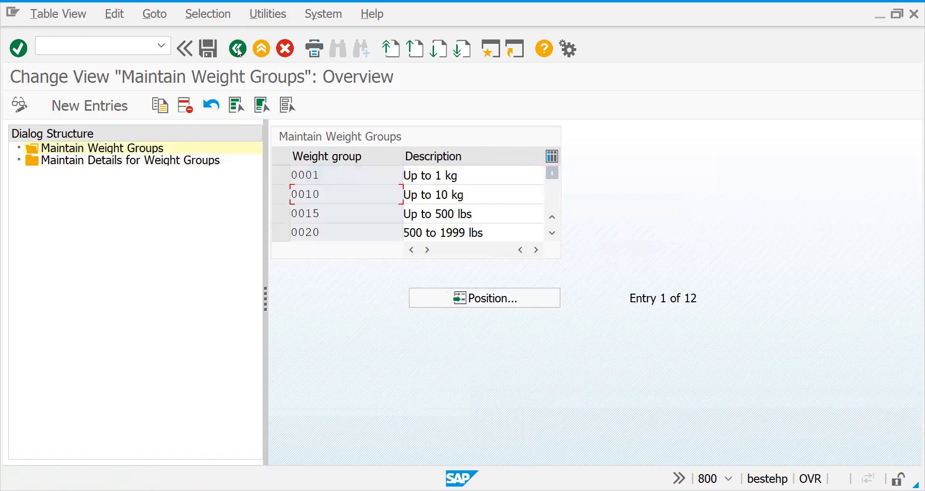
# Check the details maintained for weight group 0010 and for weight group 0015
pyautogui.click(283, 200)
pyautogui.doubleClick(165, 164)
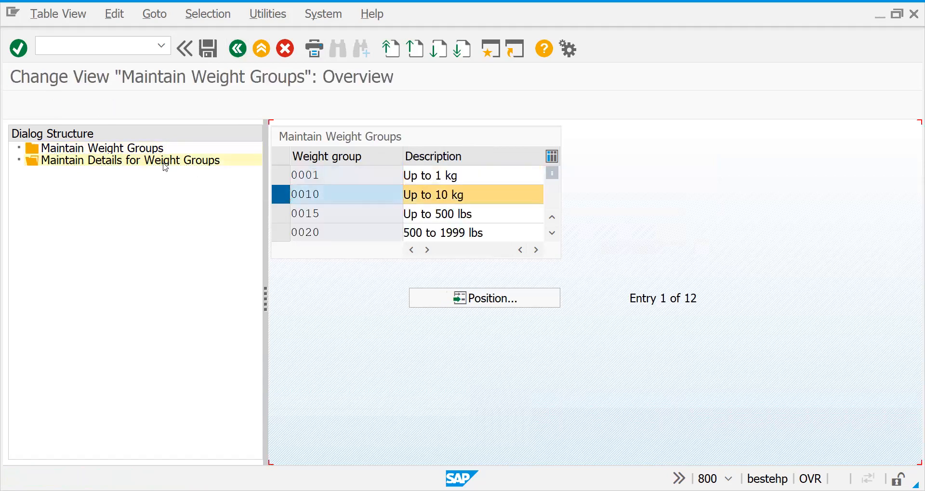
pyautogui.click(238, 49)
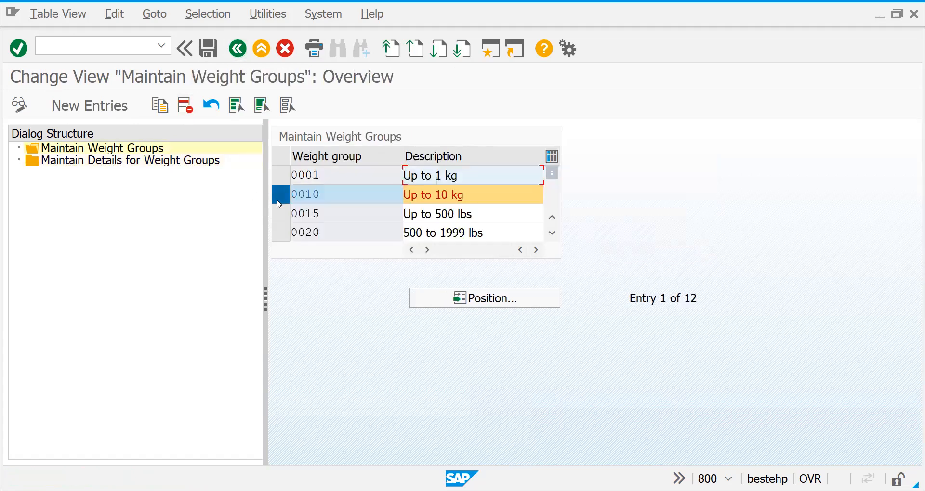
pyautogui.click(281, 195)
pyautogui.click(282, 215)
pyautogui.doubleClick(140, 165)
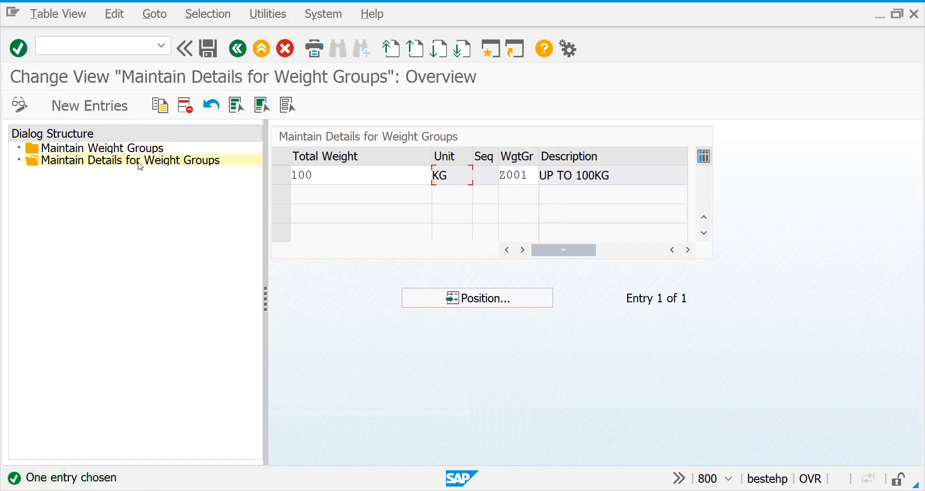
pyautogui.click(236, 52)
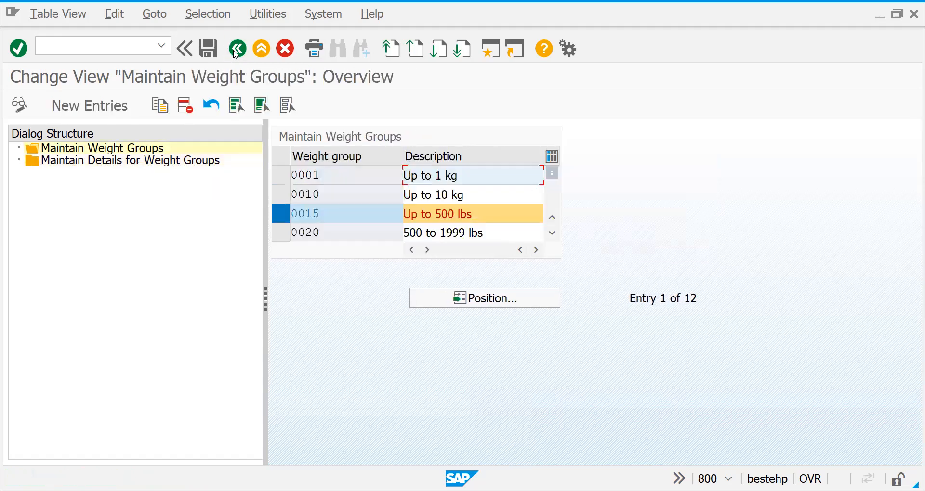
# Return to the implementation guide, open Maintain Route Determination and widen the dialog structure area to show its full entry names
pyautogui.click(235, 52)
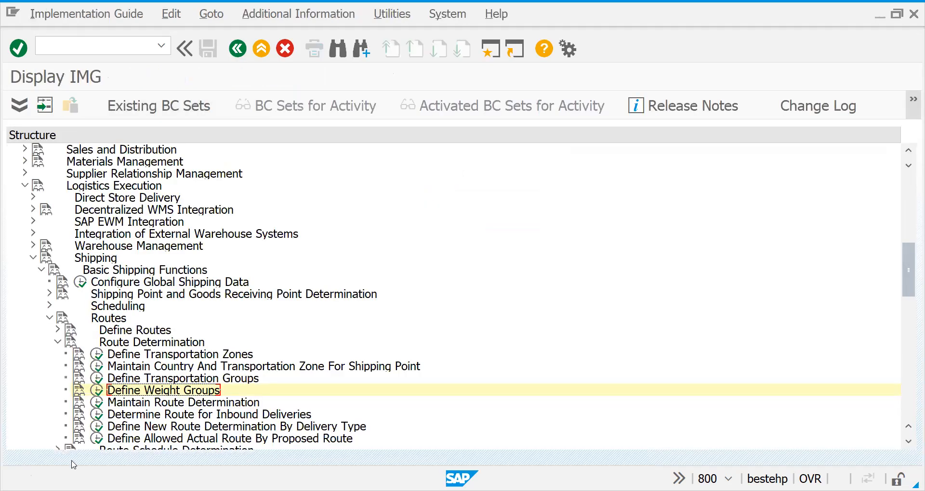
pyautogui.click(99, 404)
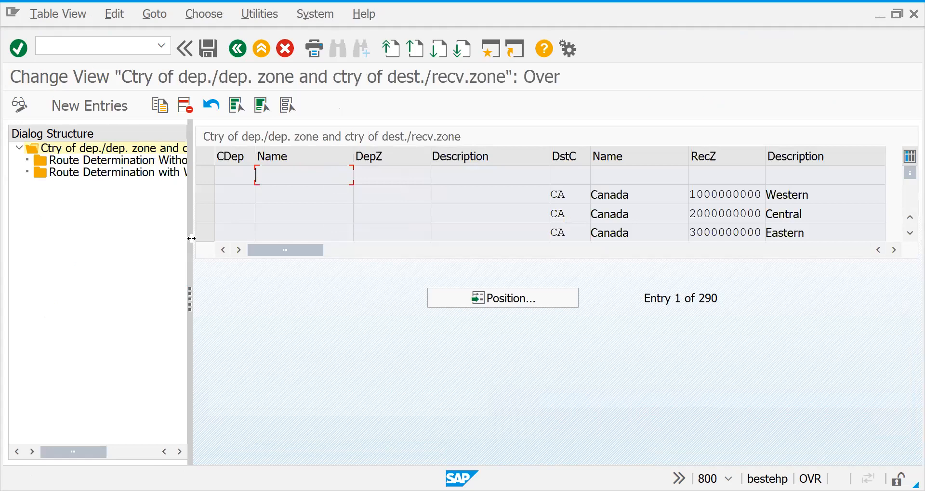
pyautogui.moveTo(191, 238); pyautogui.dragTo(342, 347)
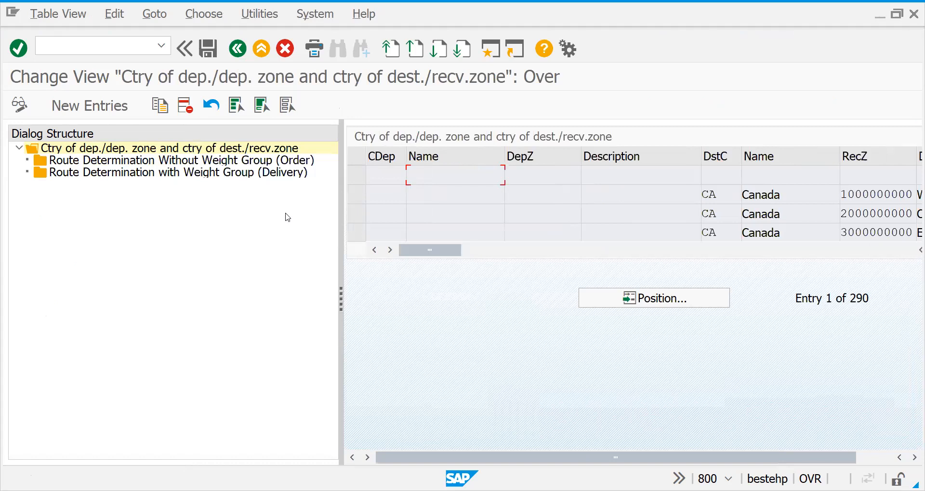
pyautogui.click(250, 164)
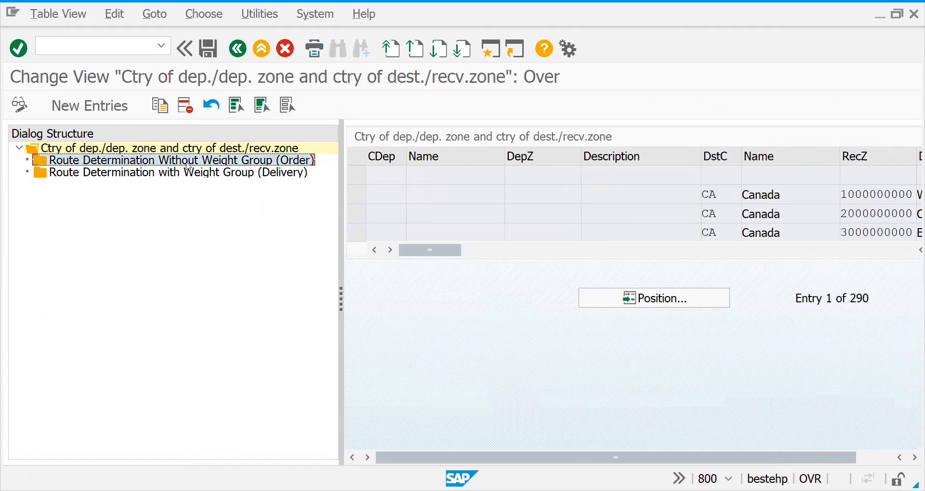
pyautogui.click(217, 178)
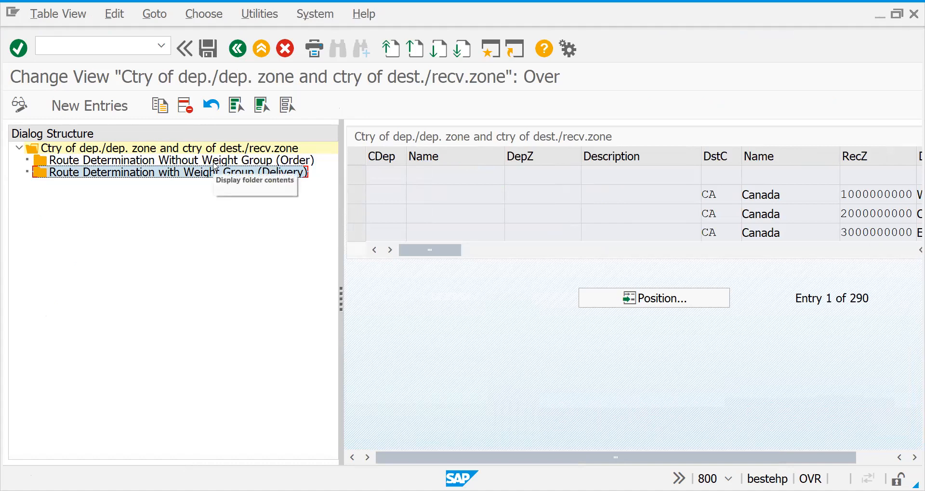
pyautogui.click(213, 162)
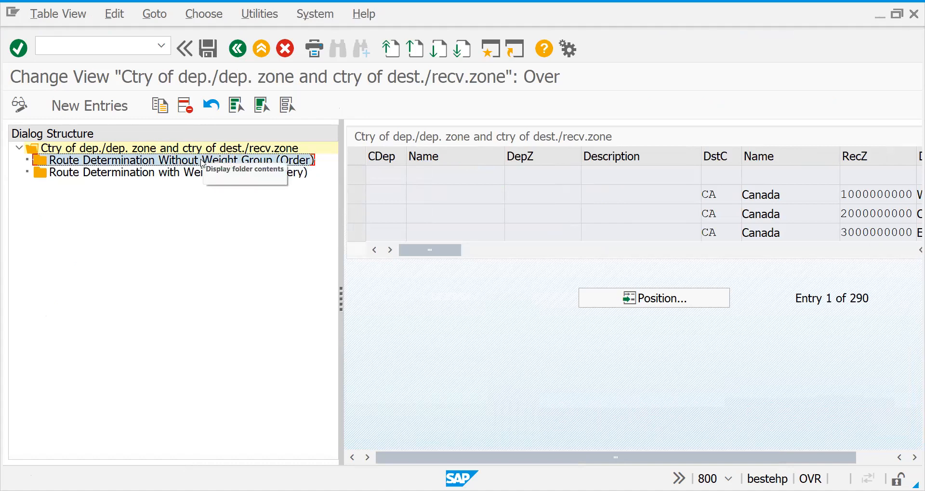
pyautogui.click(201, 150)
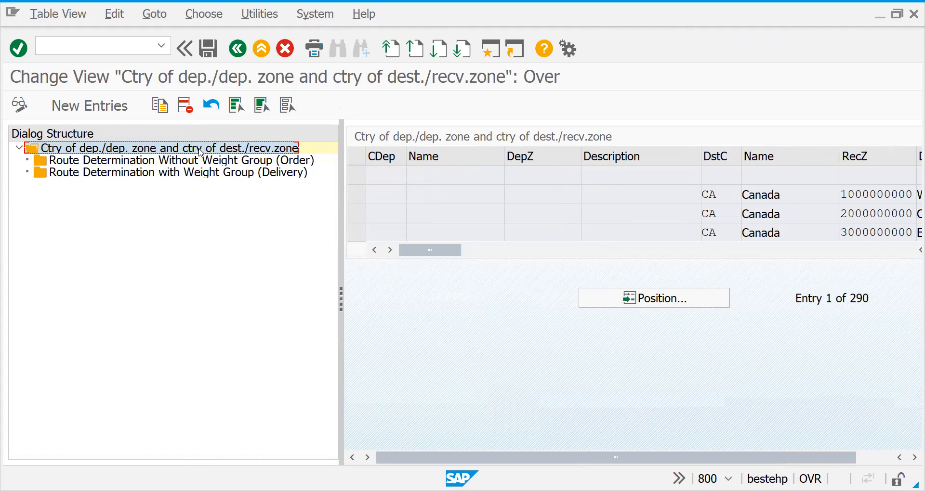
# Start a new country and zone combination with departure country DE and open the list of departure zones
pyautogui.click(106, 110)
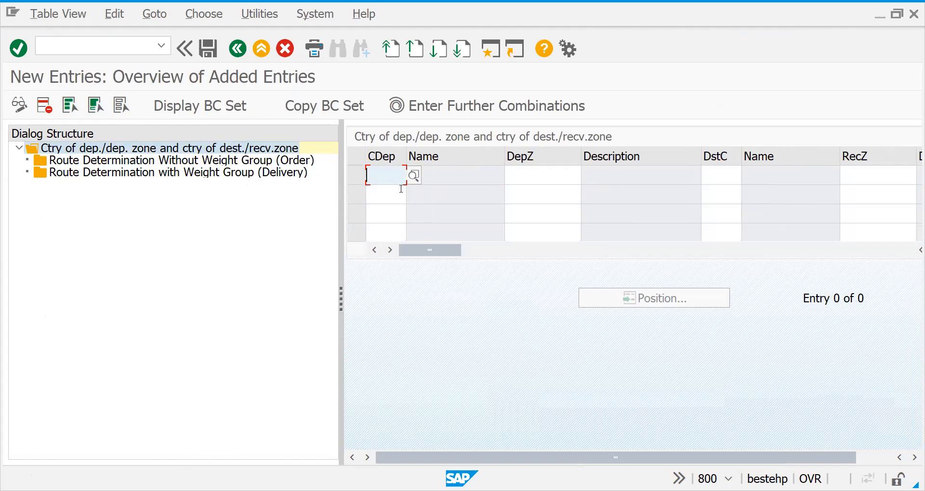
pyautogui.write('DE')
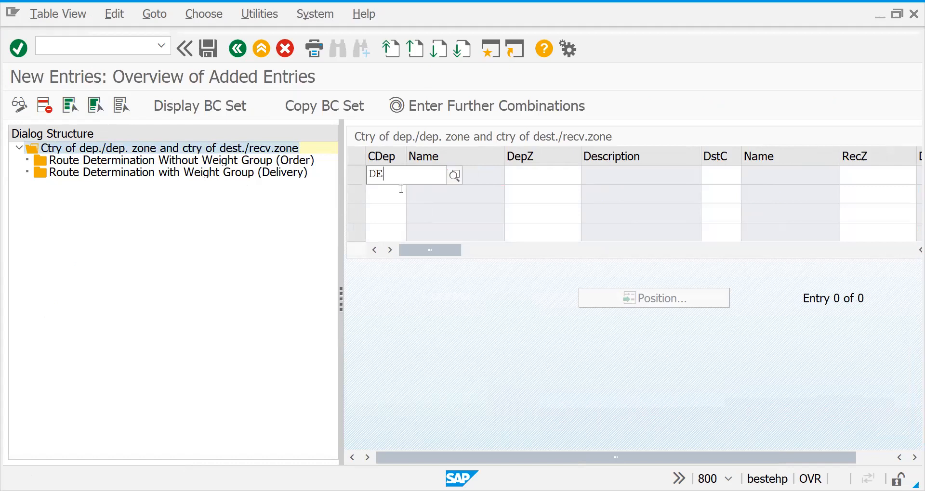
pyautogui.press('Tab')
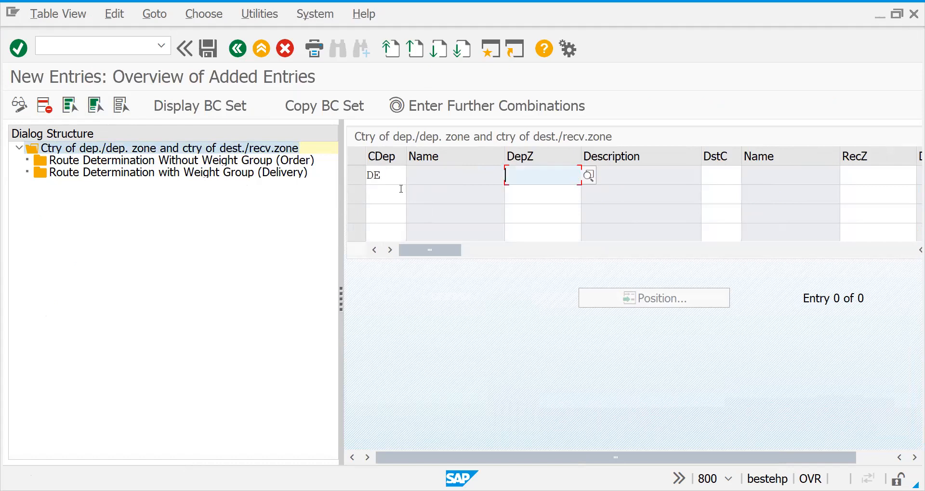
pyautogui.click(588, 176)
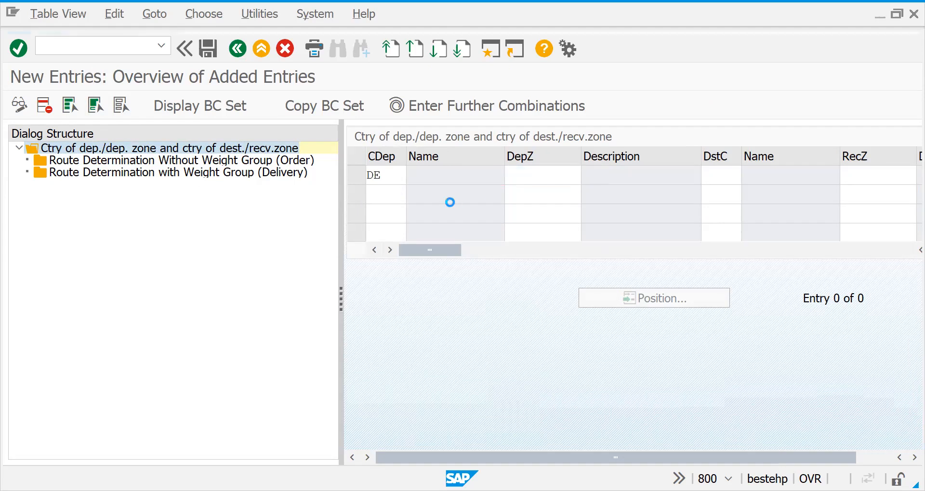
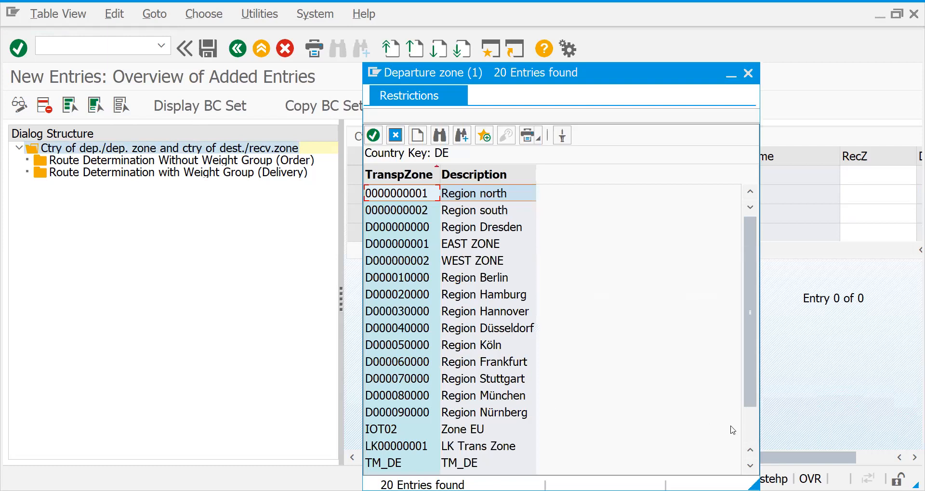
# Choose departure zone D000000001 (EAST ZONE) for the new entry with departure country DE
pyautogui.click(749, 440)
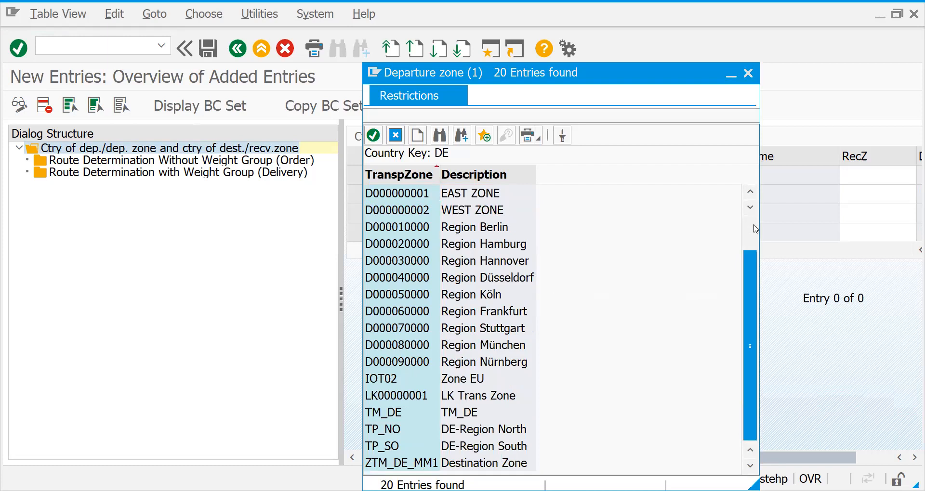
pyautogui.click(413, 195)
pyautogui.doubleClick(413, 195)
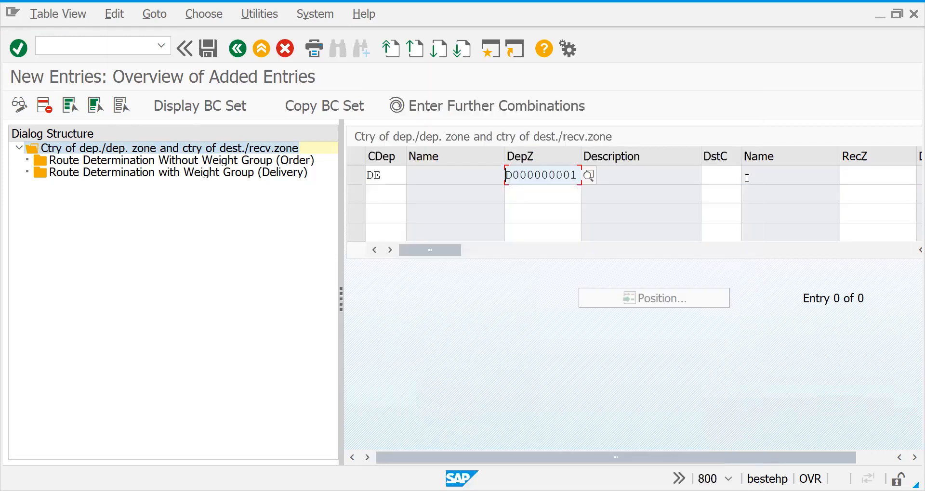
# Look up the country of destination and choose FR (France) for the new combination
pyautogui.click(719, 180)
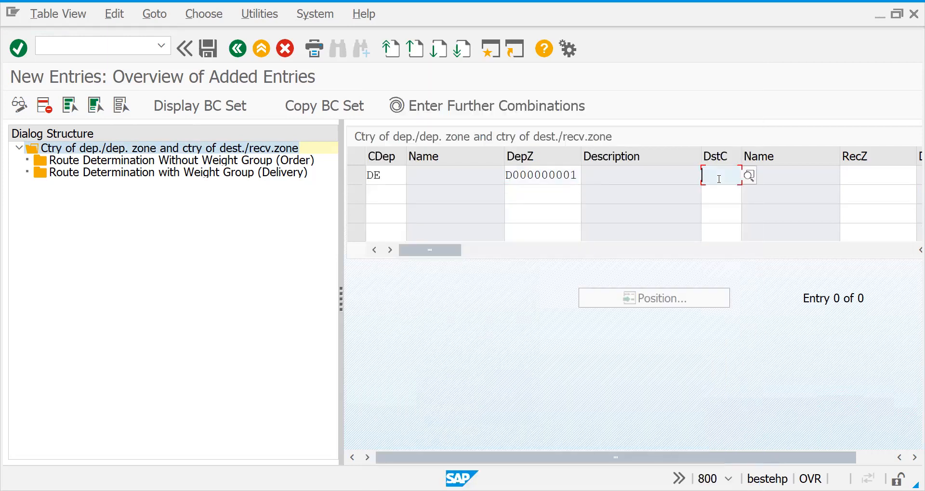
pyautogui.click(749, 178)
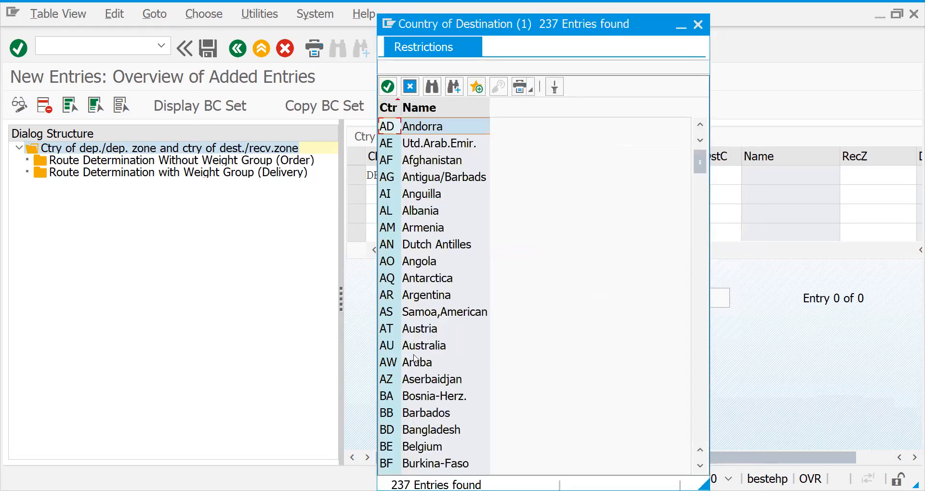
pyautogui.click(704, 429)
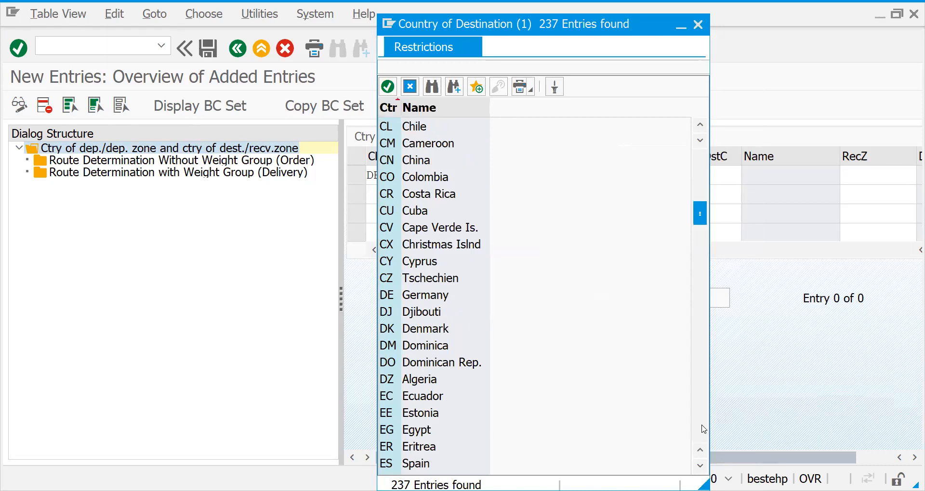
pyautogui.click(703, 429)
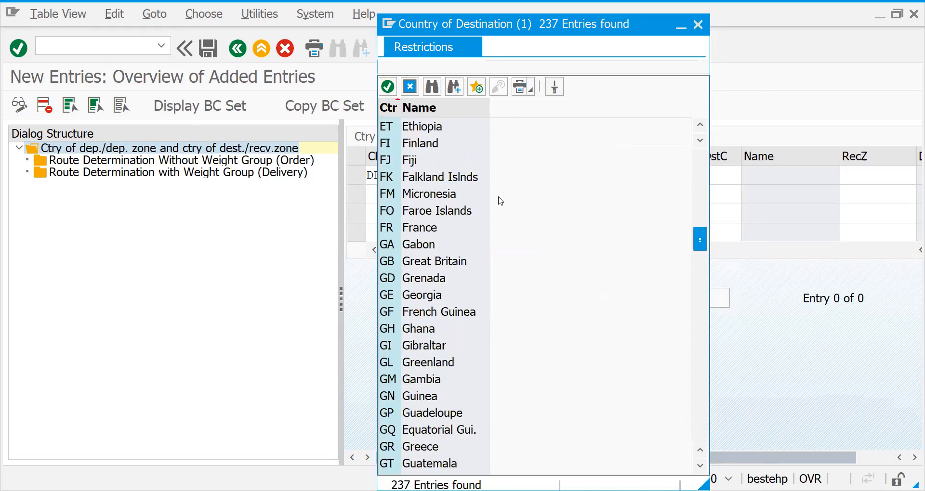
pyautogui.click(698, 163)
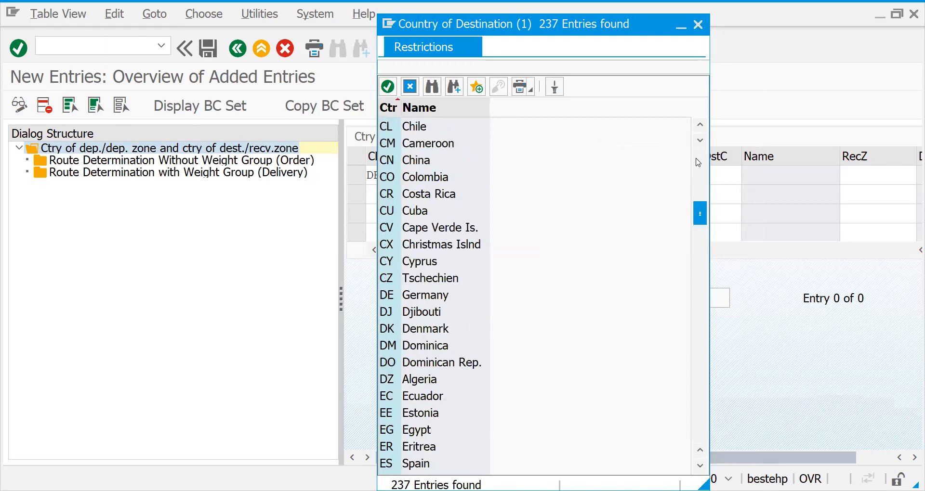
pyautogui.click(404, 399)
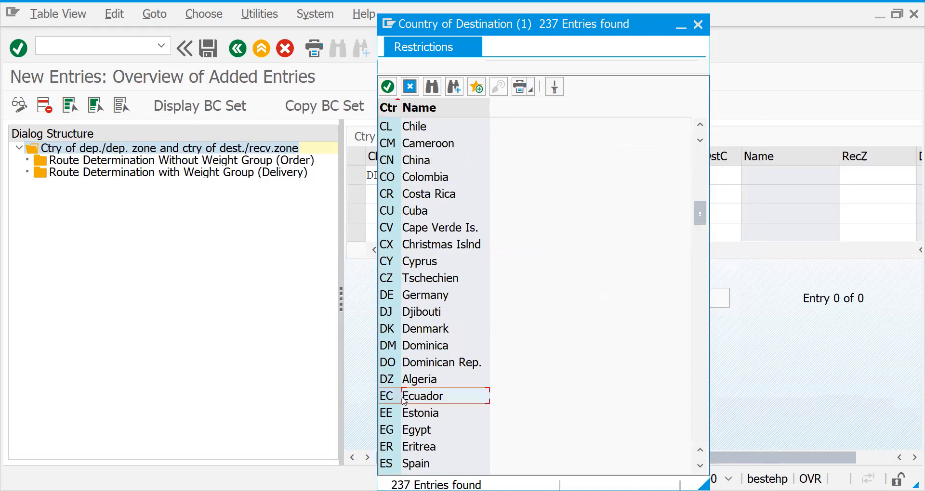
pyautogui.click(700, 438)
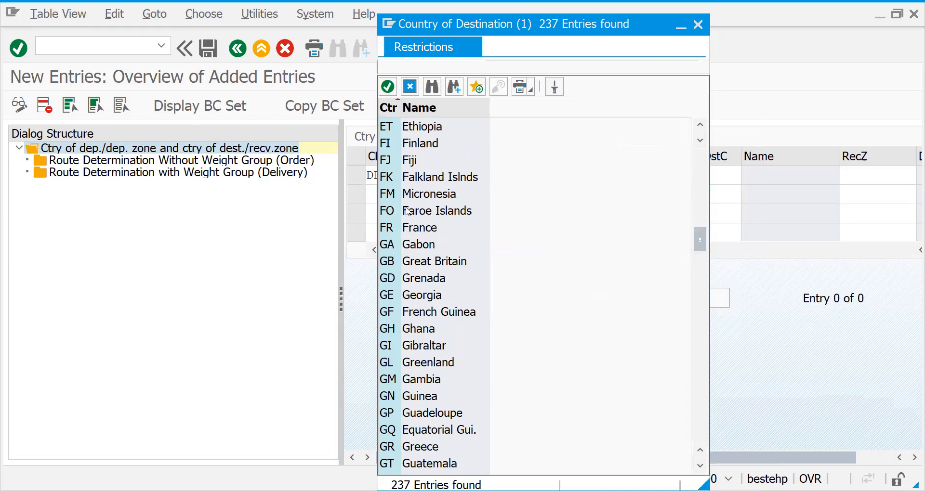
pyautogui.click(403, 229)
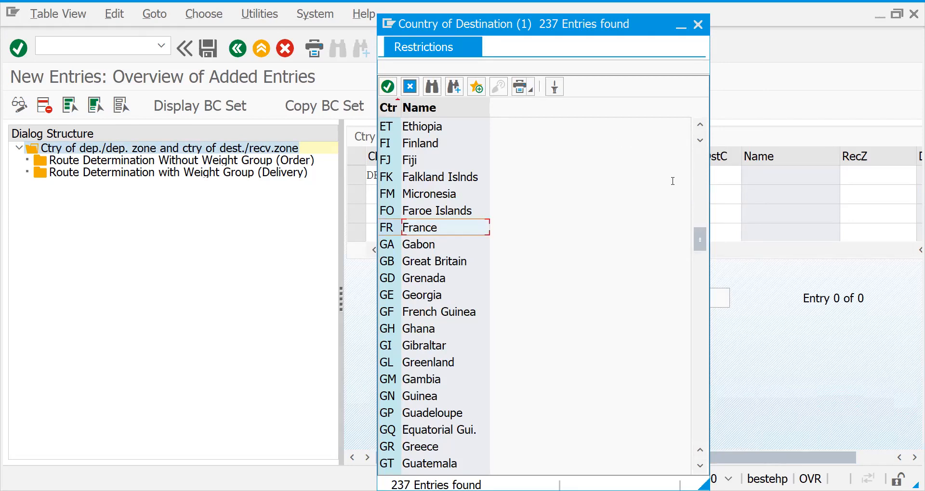
pyautogui.press('Return')
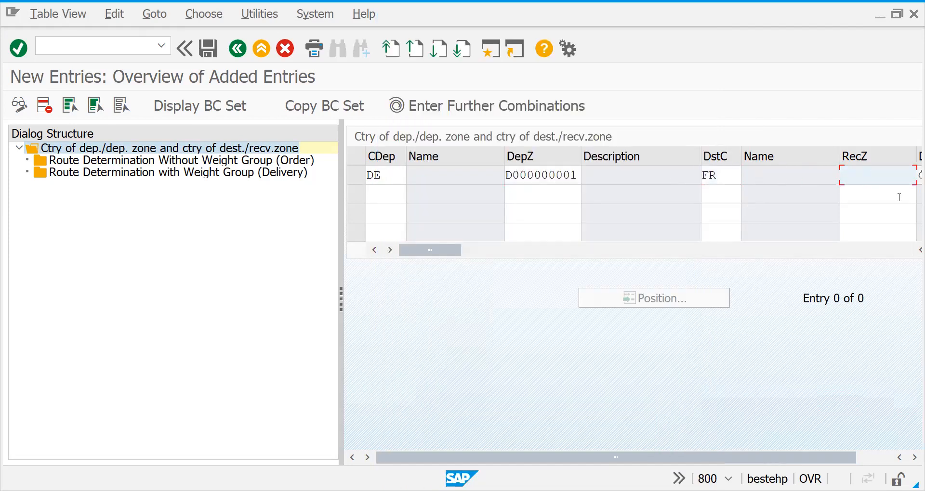
# Choose receiving zone FR00000002 (NORTH ZONE) for France and validate the combination
pyautogui.click(918, 178)
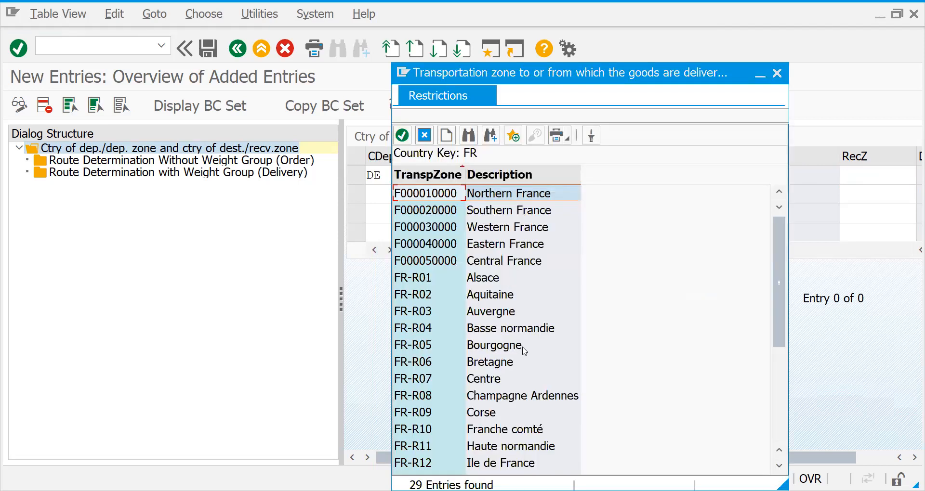
pyautogui.click(774, 441)
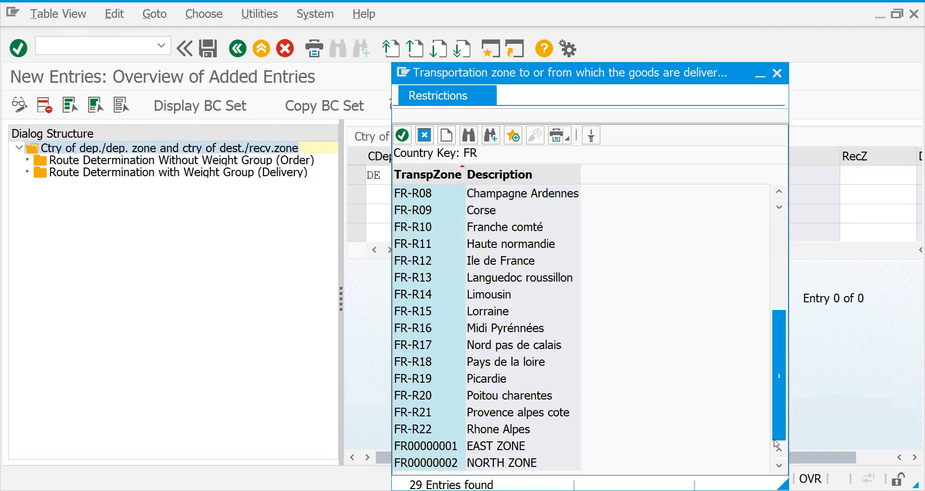
pyautogui.click(428, 466)
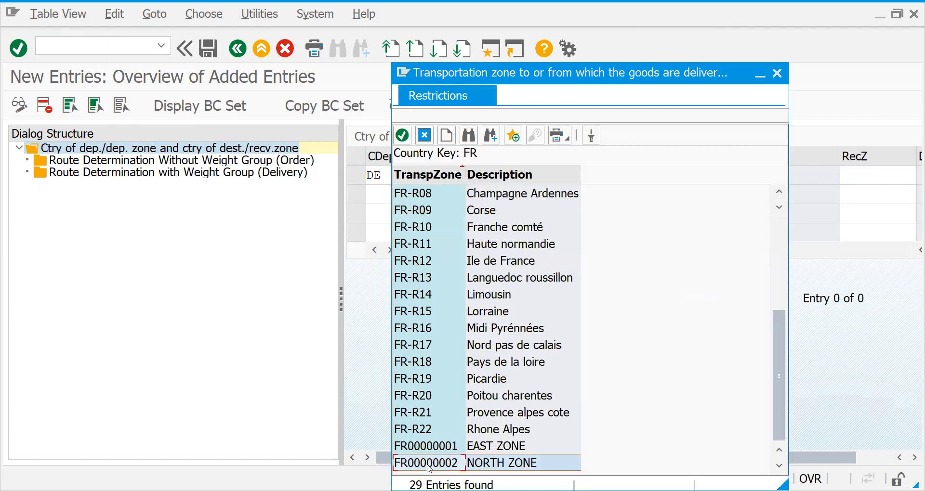
pyautogui.press('Return')
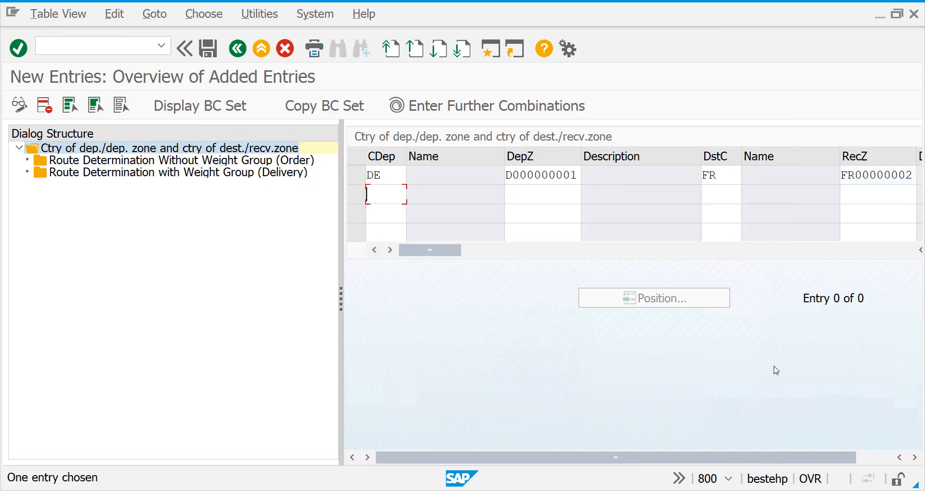
# For the new DE–FR combination, start a new entry in Route Determination Without Weight Group (Order) with shipping condition 01
pyautogui.click(359, 176)
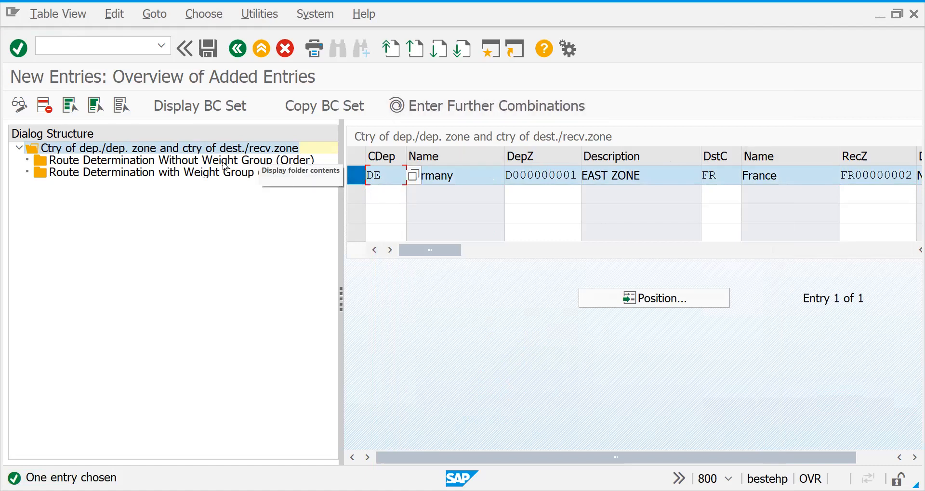
pyautogui.doubleClick(225, 160)
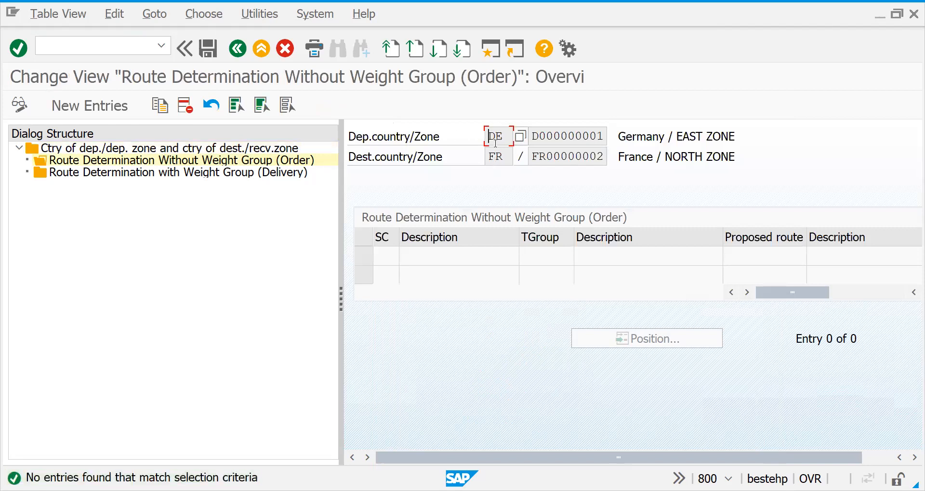
pyautogui.click(89, 105)
pyautogui.write('01')
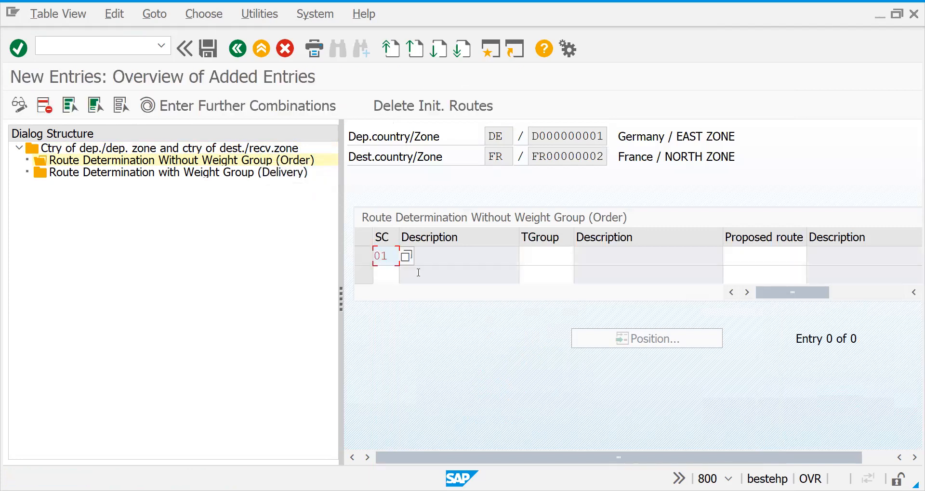
pyautogui.press('Tab')
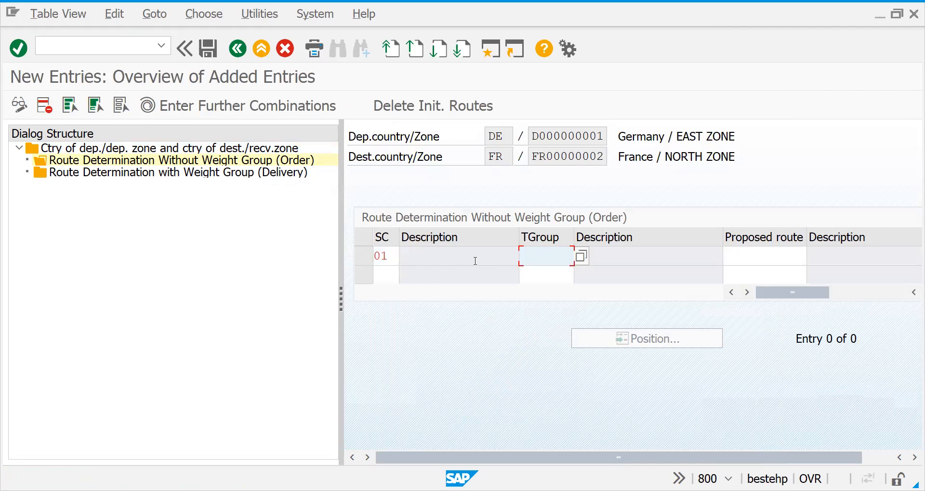
# Assign transportation group Z999 (SNACKS) to the route determination entry with shipping condition 01
pyautogui.click(581, 257)
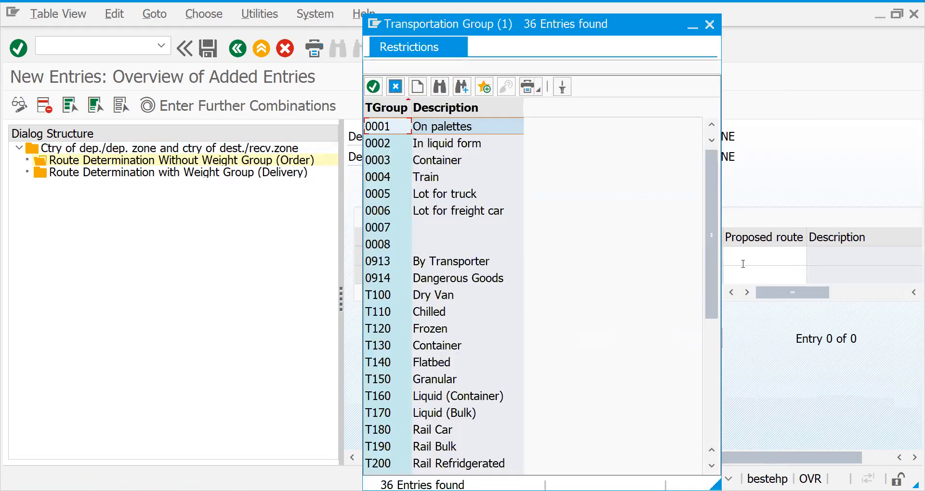
pyautogui.click(706, 351)
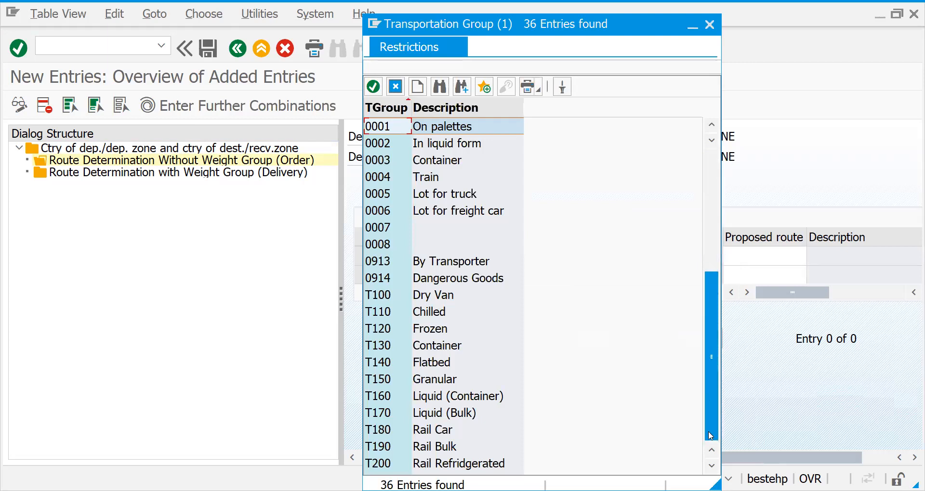
pyautogui.click(443, 447)
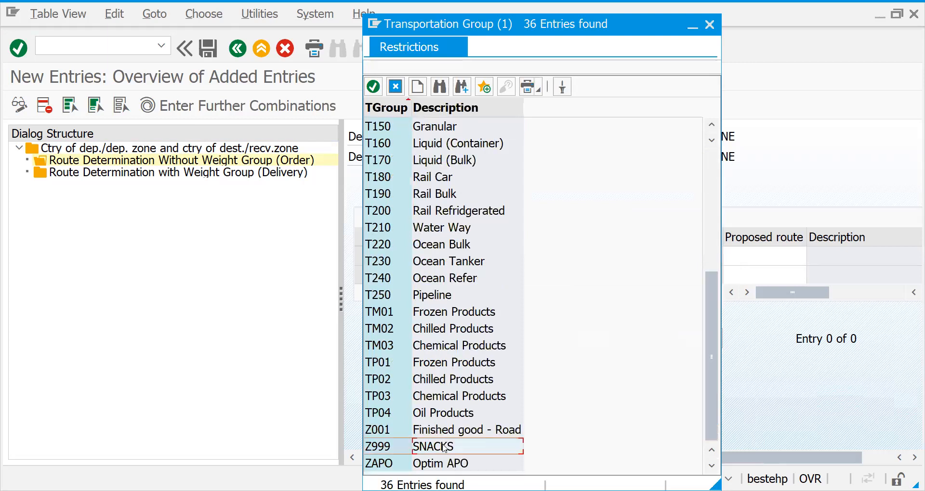
pyautogui.doubleClick(444, 448)
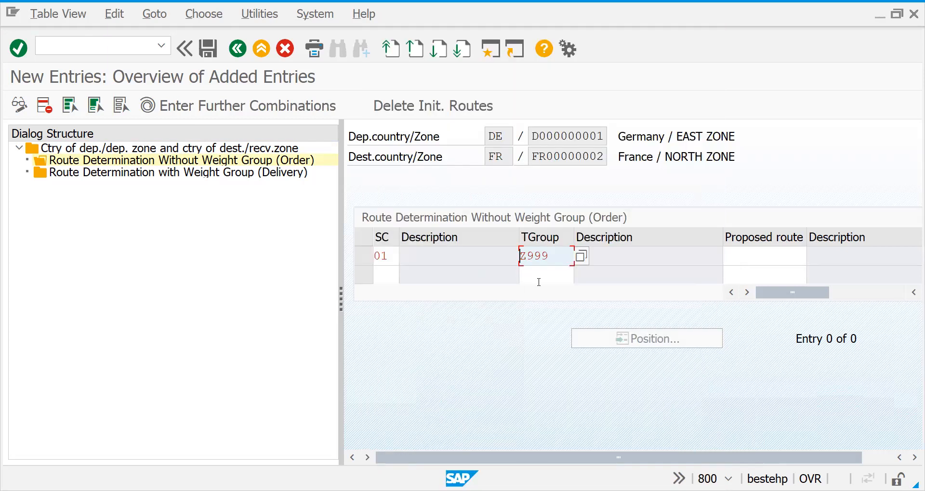
pyautogui.click(391, 260)
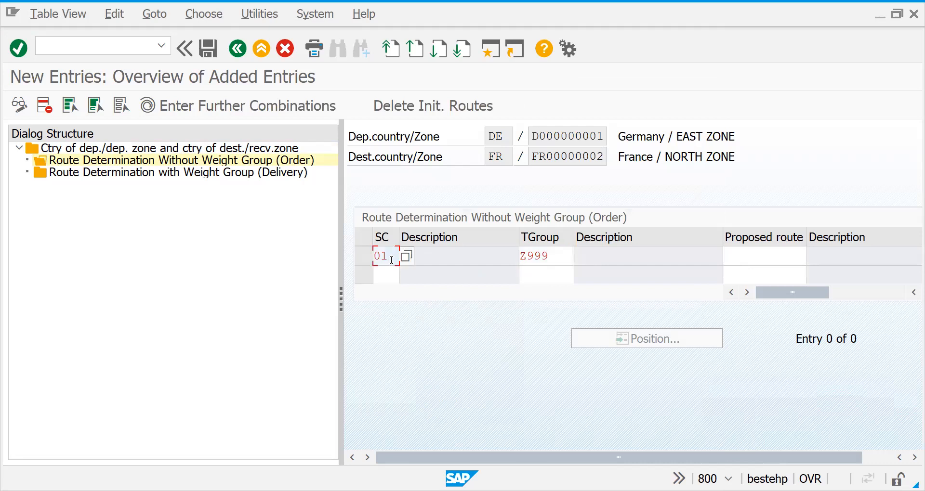
pyautogui.click(535, 256)
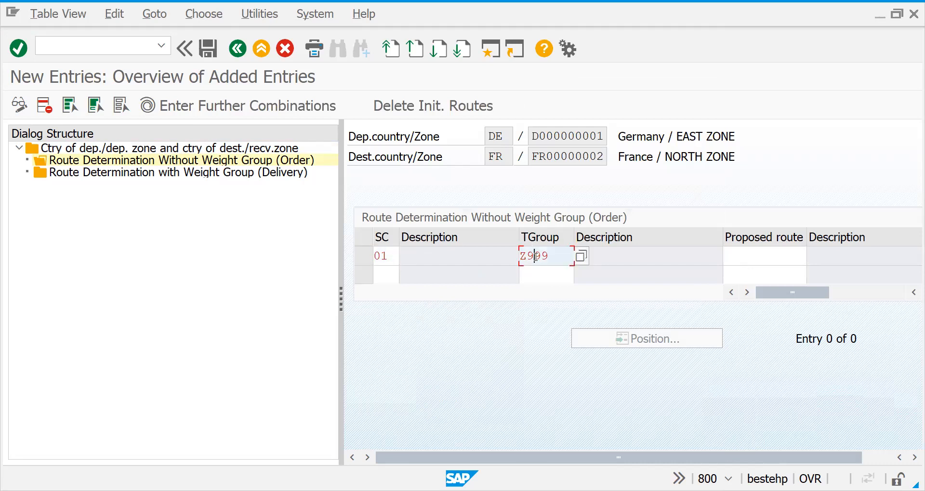
# Look up the proposed route, assign DR0001 (Germany to France) to the entry and validate it
pyautogui.click(776, 260)
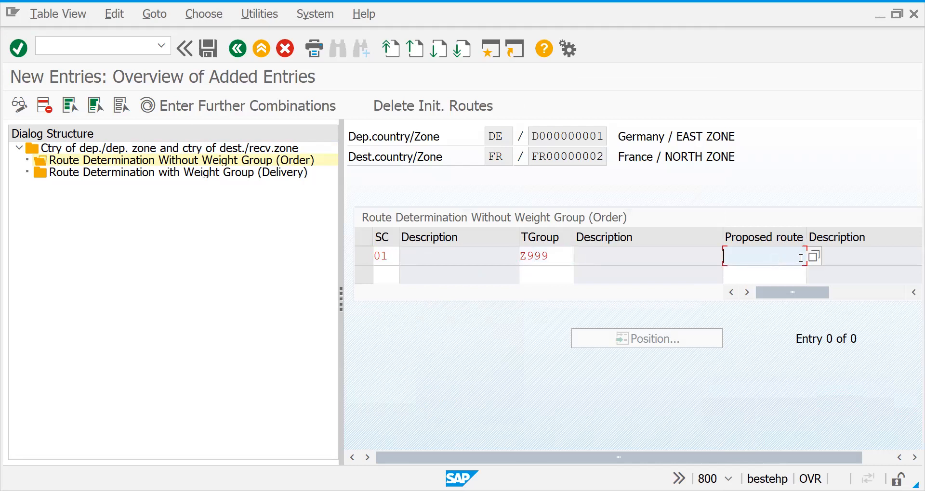
pyautogui.click(814, 258)
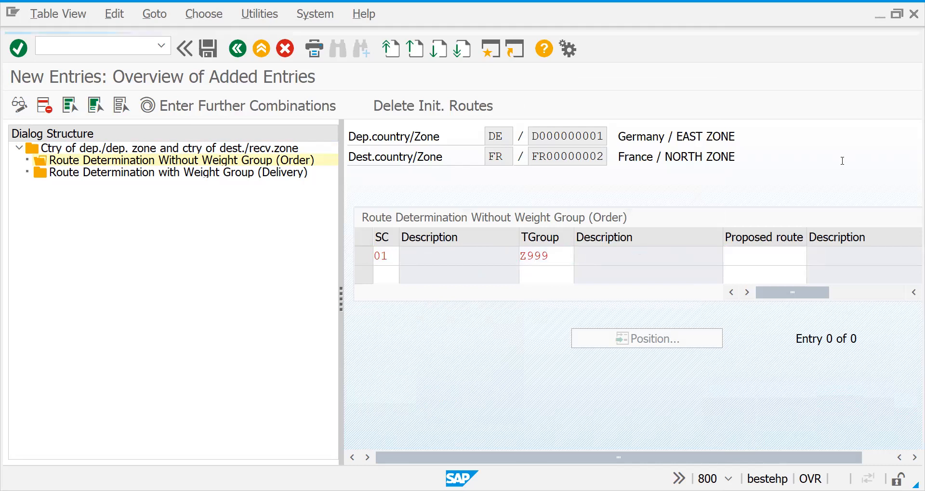
pyautogui.moveTo(820, 173); pyautogui.dragTo(809, 468)
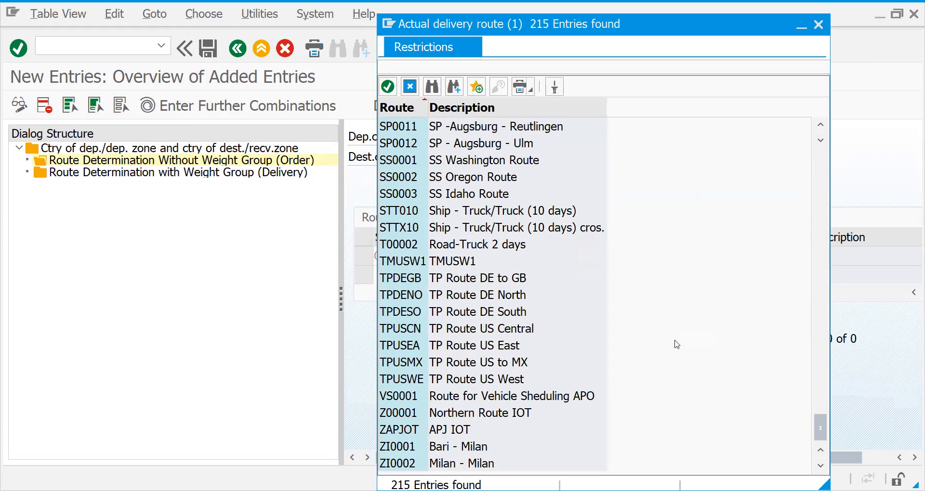
pyautogui.click(821, 265)
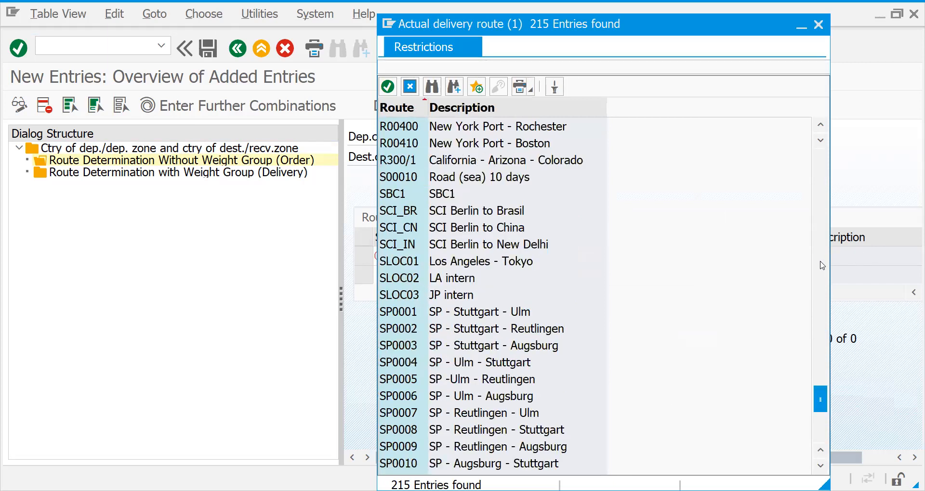
pyautogui.click(821, 266)
pyautogui.click(824, 232)
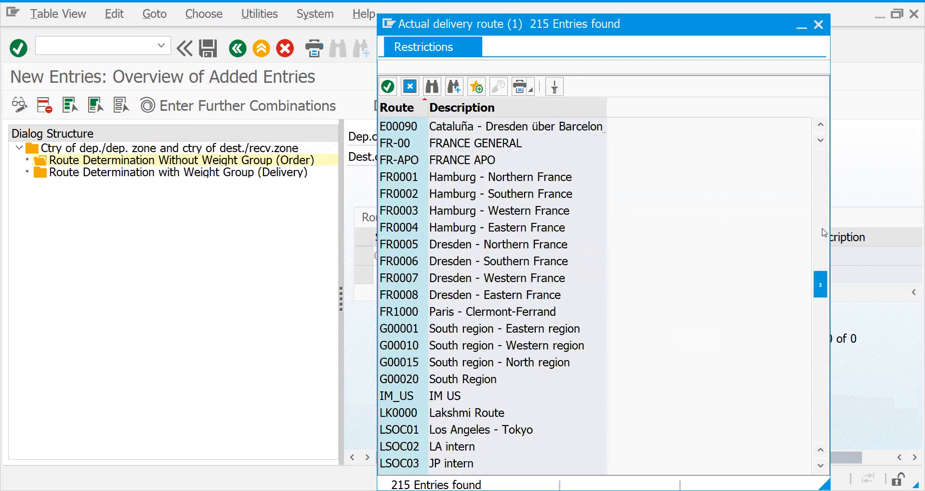
pyautogui.click(824, 233)
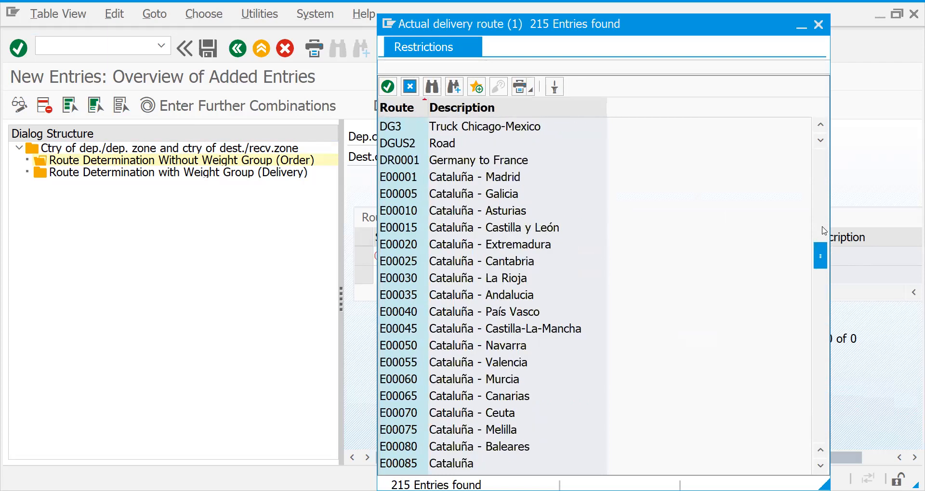
pyautogui.click(479, 163)
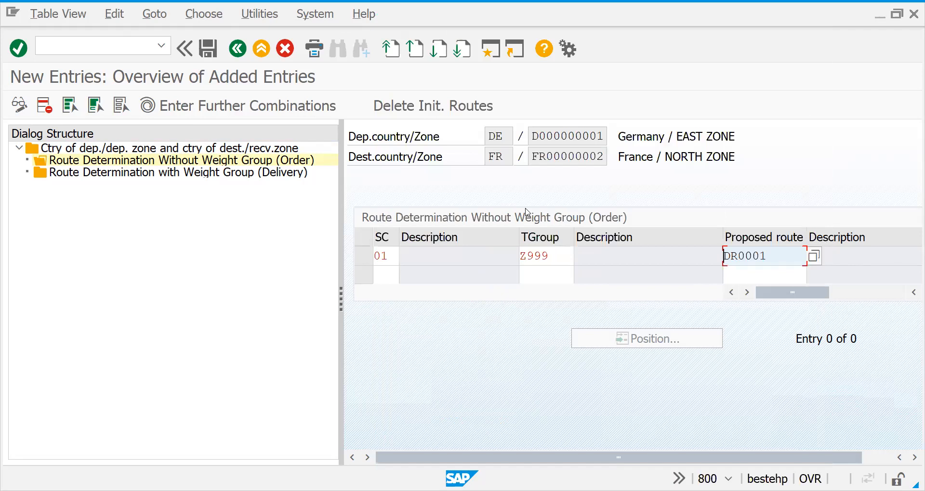
pyautogui.press('Return')
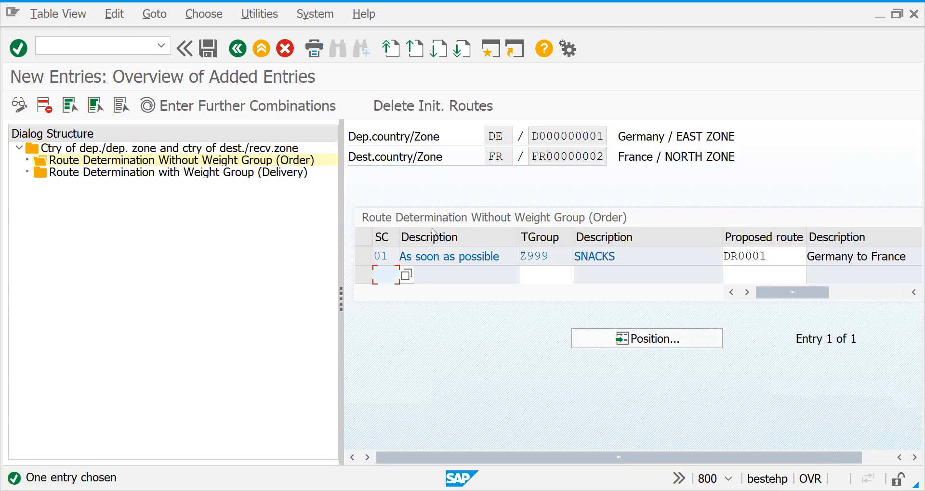
# Save the order route entry to the suggested customizing request and open Route Determination with Weight Group (Delivery) for the same zones
pyautogui.hotkey('ctrl', 's')
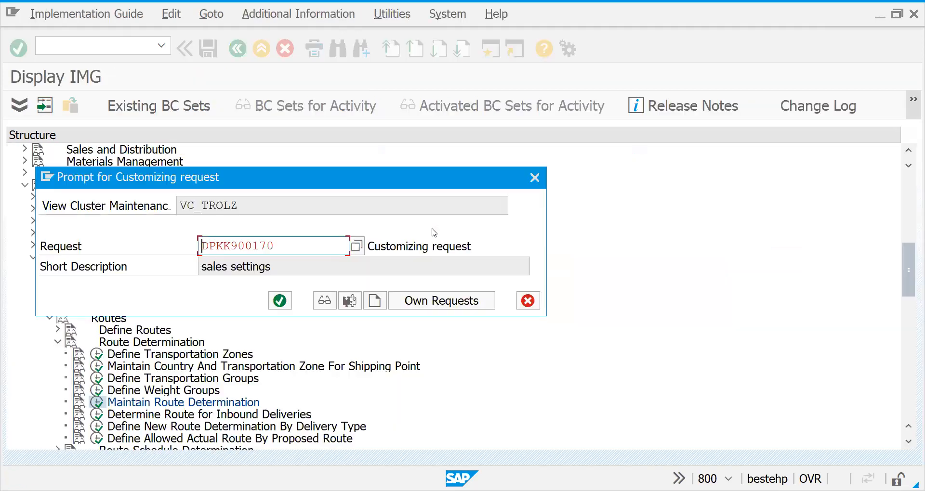
pyautogui.press('Return')
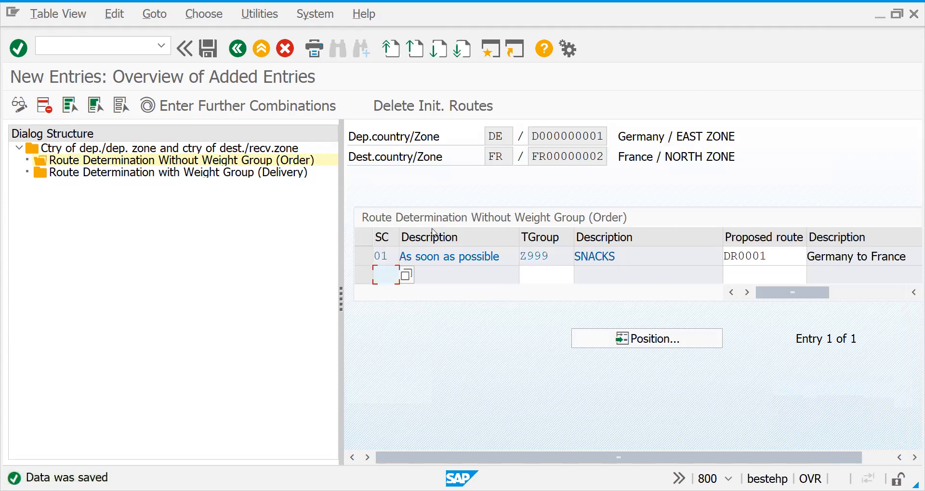
pyautogui.doubleClick(245, 173)
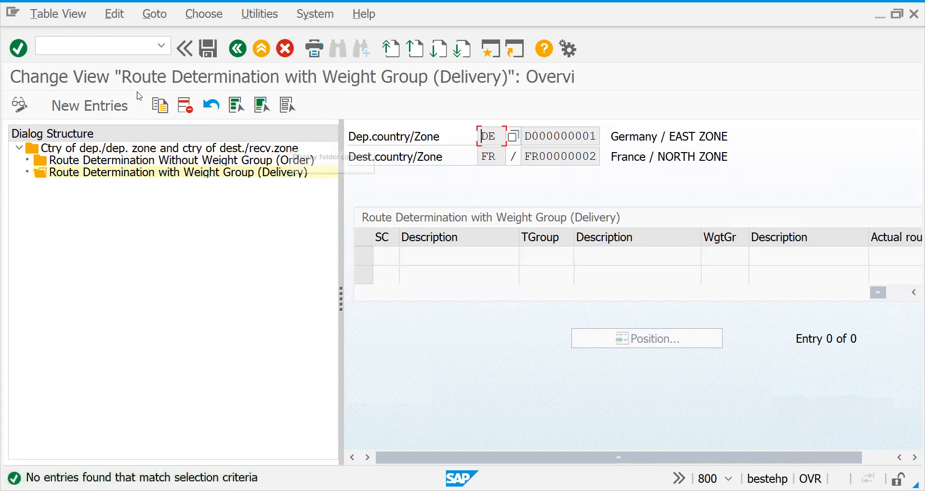
# Start a new delivery route determination entry with shipping condition 02, transportation group Z999 (SNACKS) and weight group Z001 (UP TO 100KG)
pyautogui.click(112, 106)
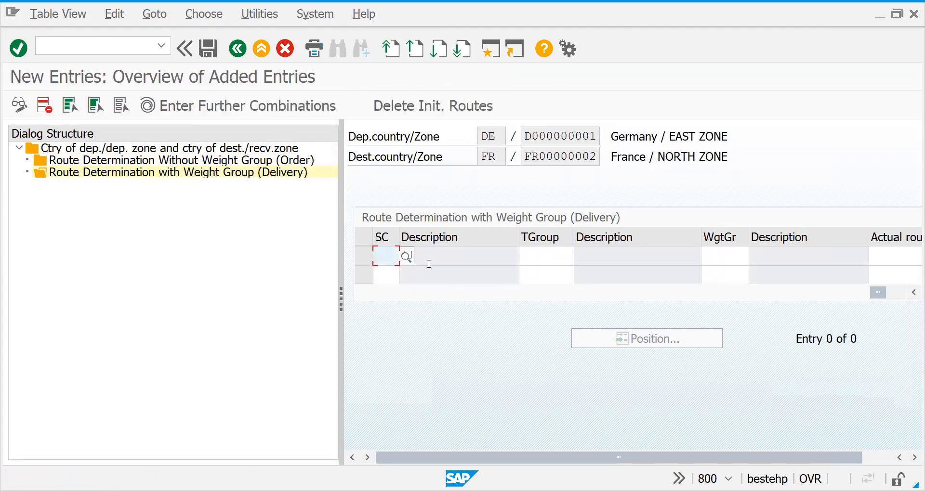
pyautogui.write('02')
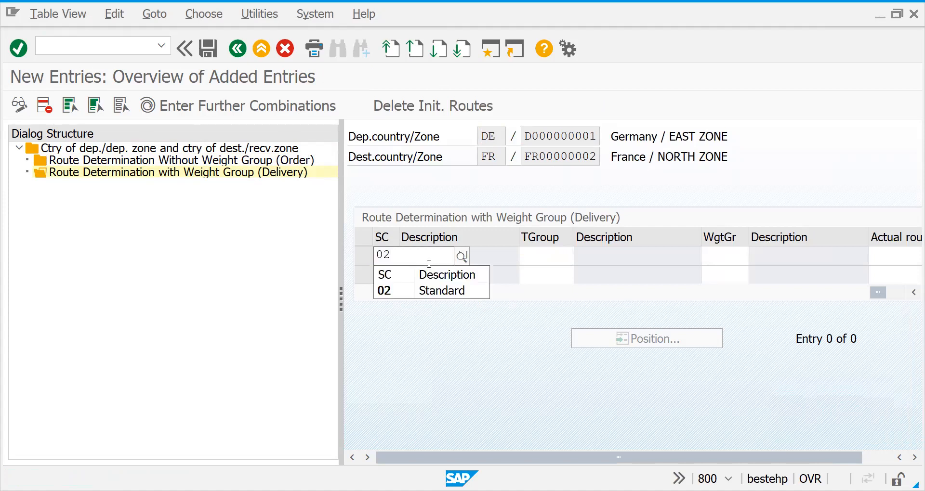
pyautogui.press('Tab')
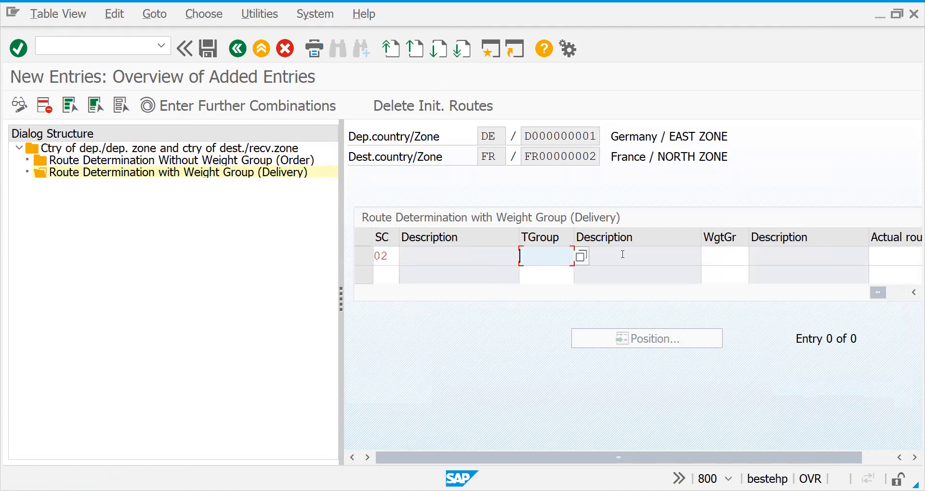
pyautogui.click(582, 257)
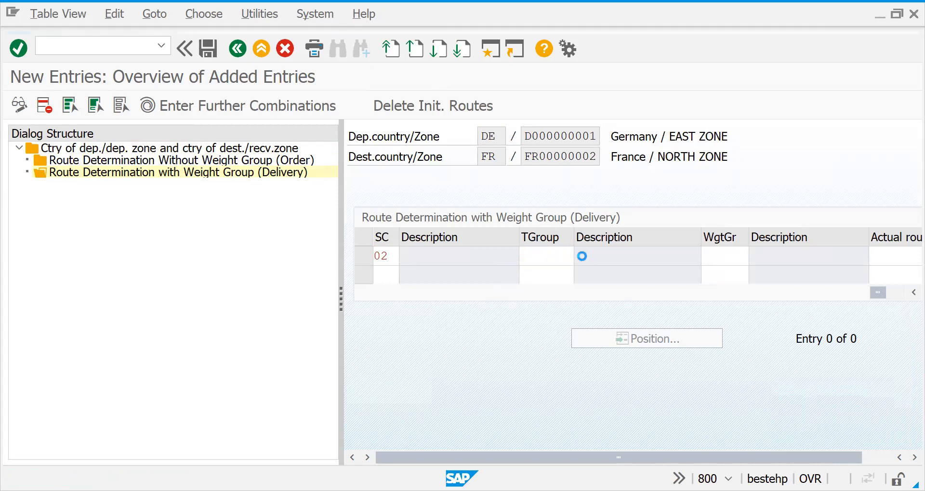
pyautogui.moveTo(713, 258); pyautogui.dragTo(706, 434)
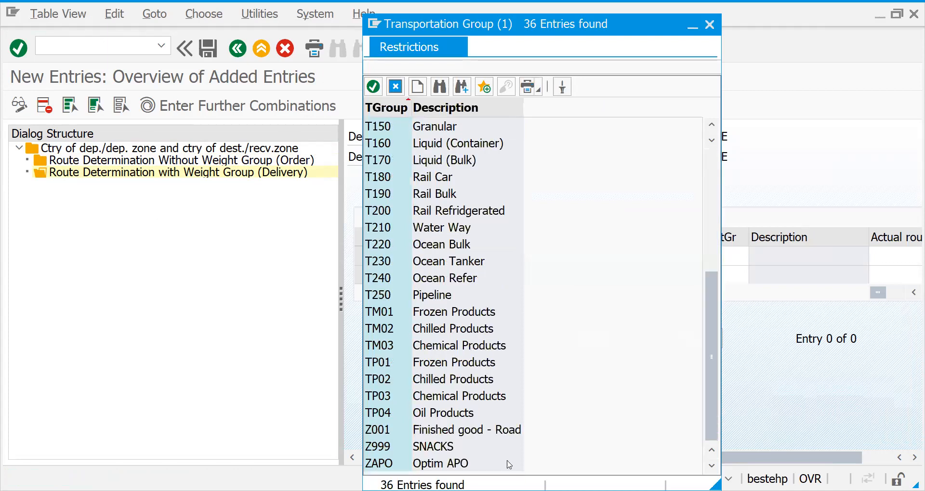
pyautogui.doubleClick(410, 448)
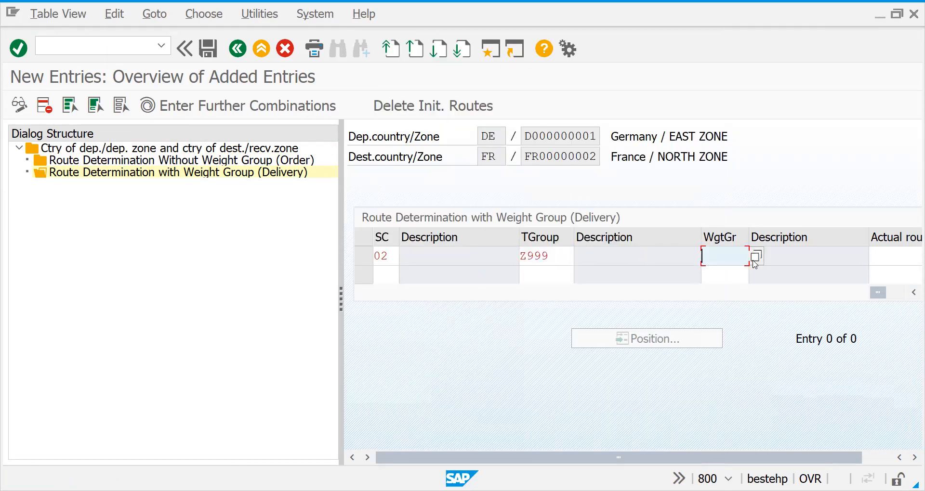
pyautogui.click(756, 259)
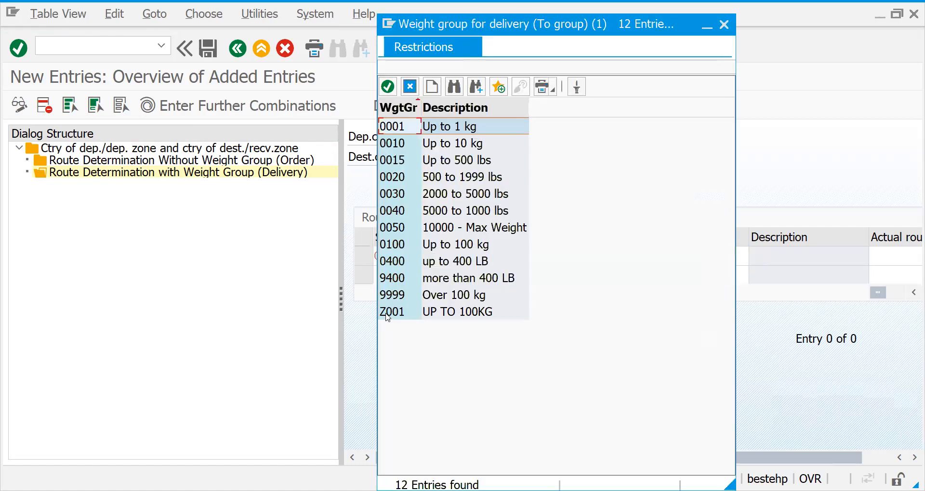
pyautogui.doubleClick(386, 313)
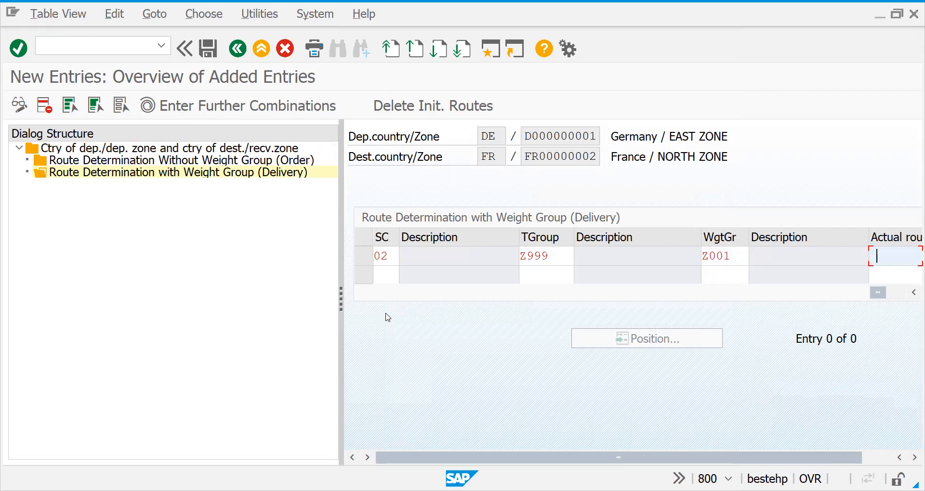
# Look up the actual delivery route and assign DR0001 (Germany to France) to the weight-group entry
pyautogui.press('F4')
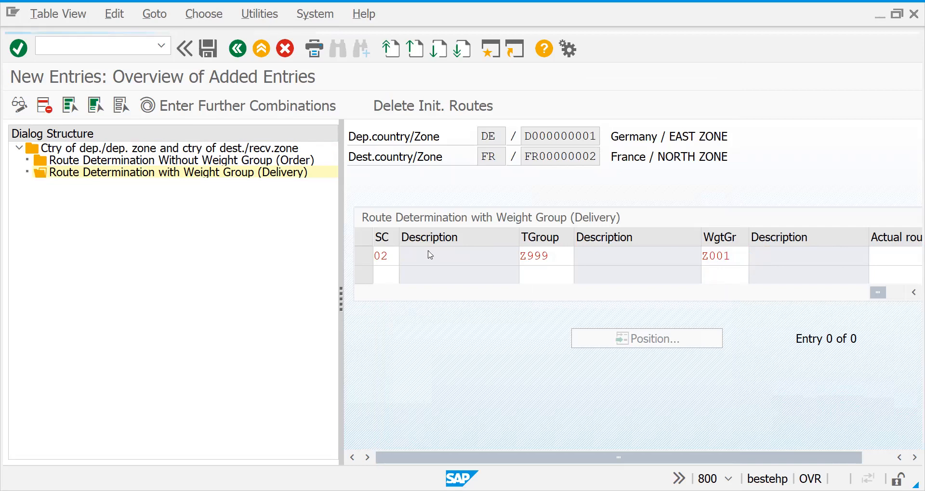
pyautogui.click(832, 430)
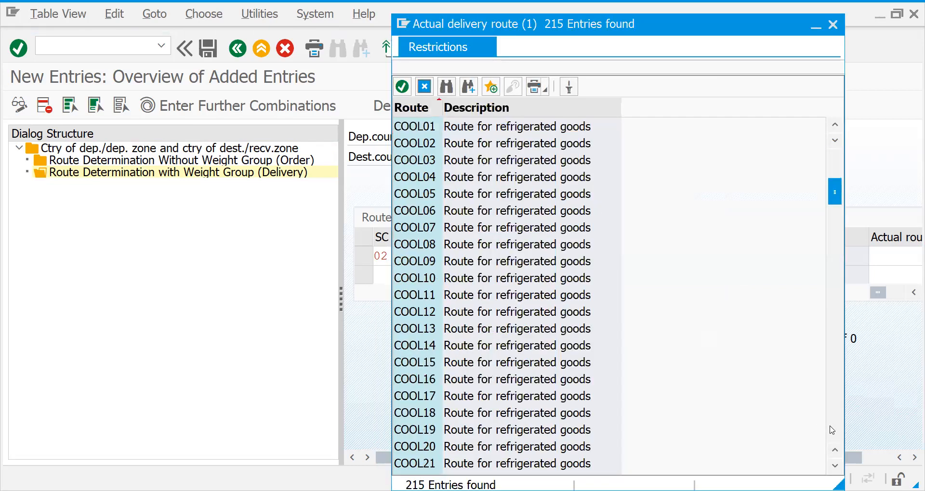
pyautogui.click(838, 440)
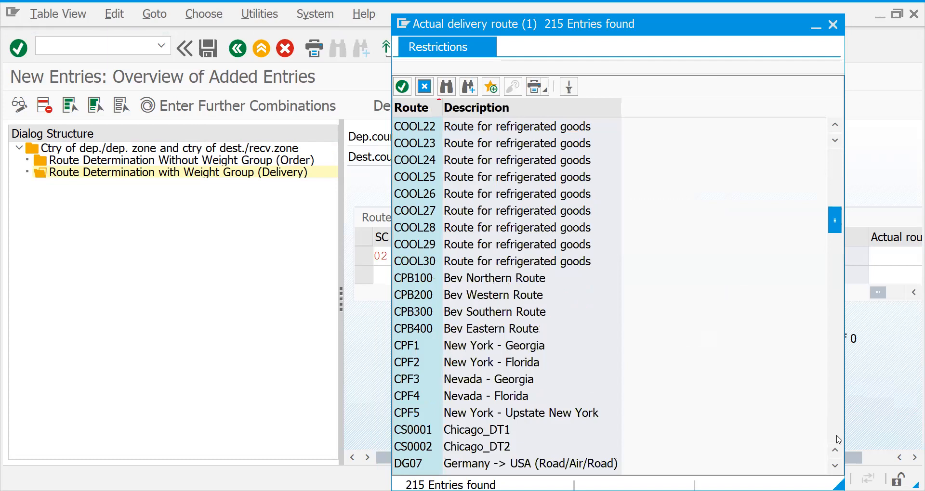
pyautogui.click(839, 440)
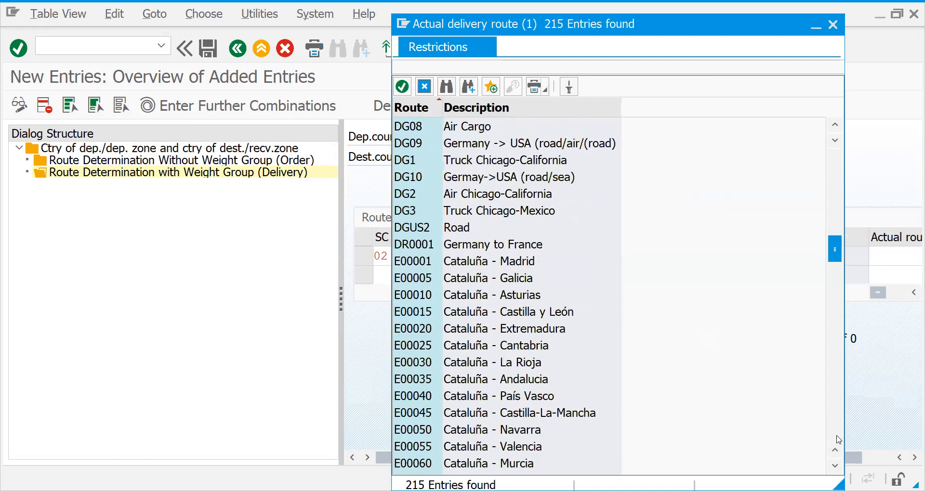
pyautogui.doubleClick(483, 246)
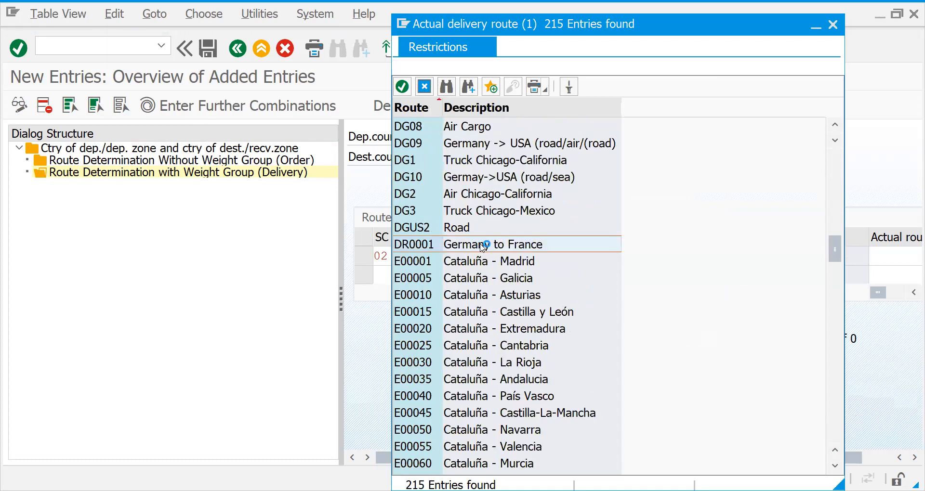
pyautogui.moveTo(877, 293); pyautogui.dragTo(798, 301)
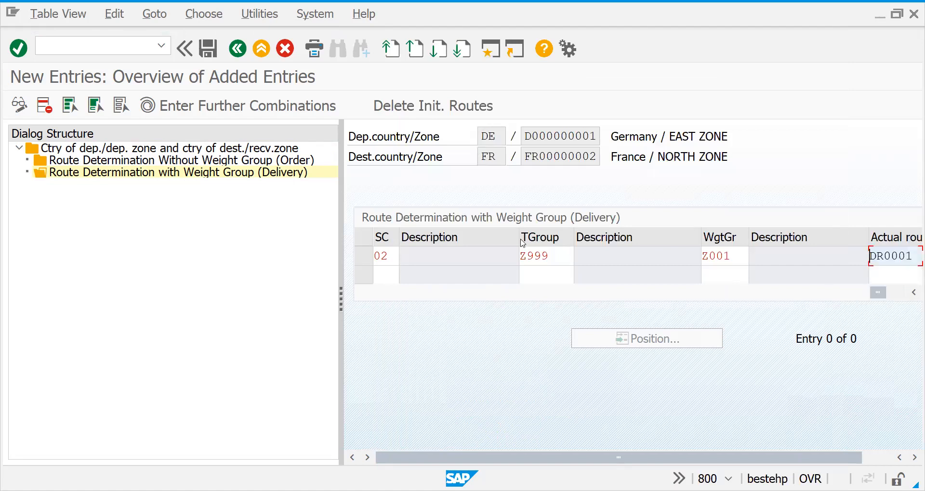
# Validate and save the delivery route entry, and return to Route Determination Without Weight Group (Order)
pyautogui.press('Return')
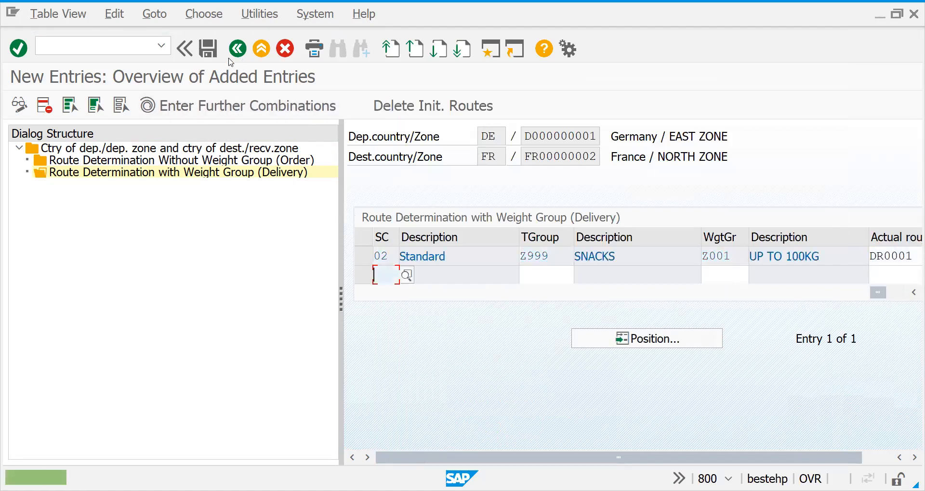
pyautogui.click(209, 56)
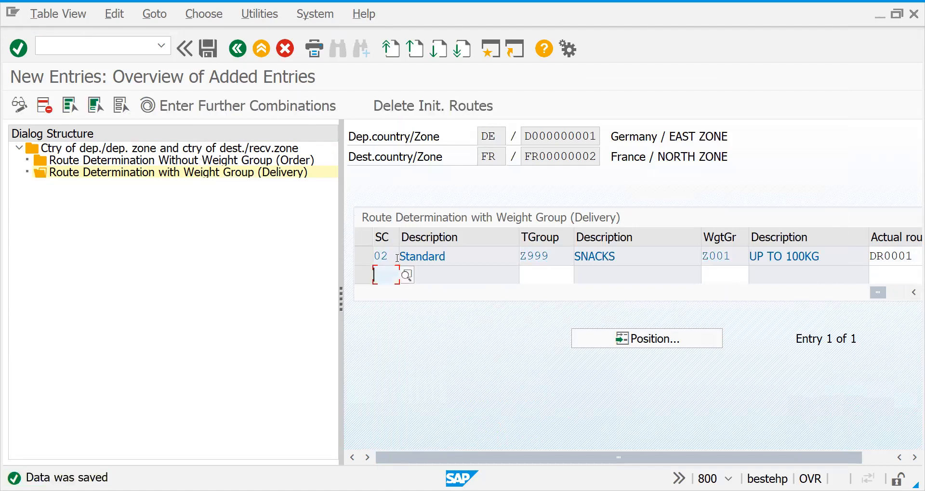
pyautogui.doubleClick(245, 160)
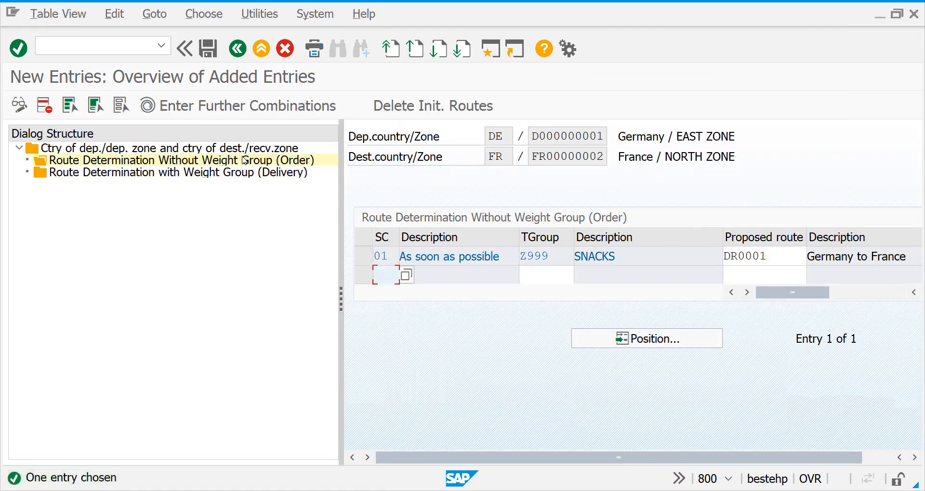
# Leave route determination and open the Customer Change transaction XD02
pyautogui.click(83, 48)
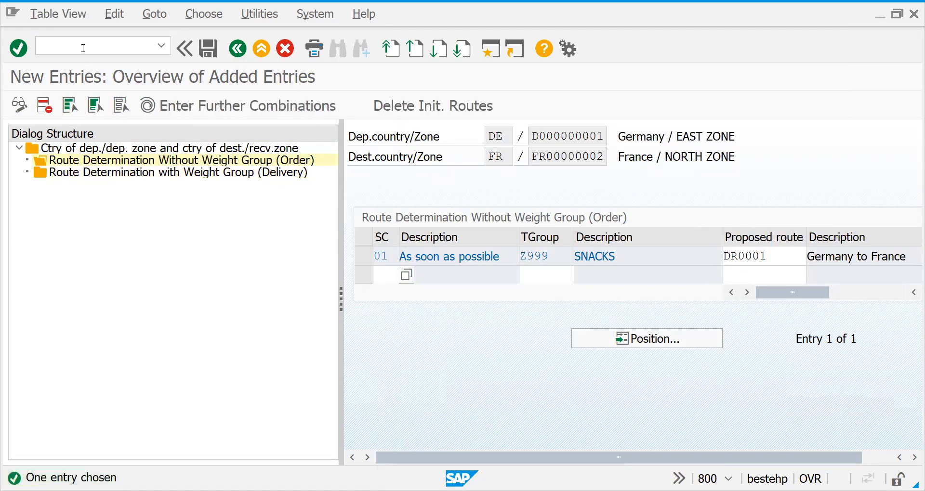
pyautogui.write('/NXD02')
pyautogui.press('Return')
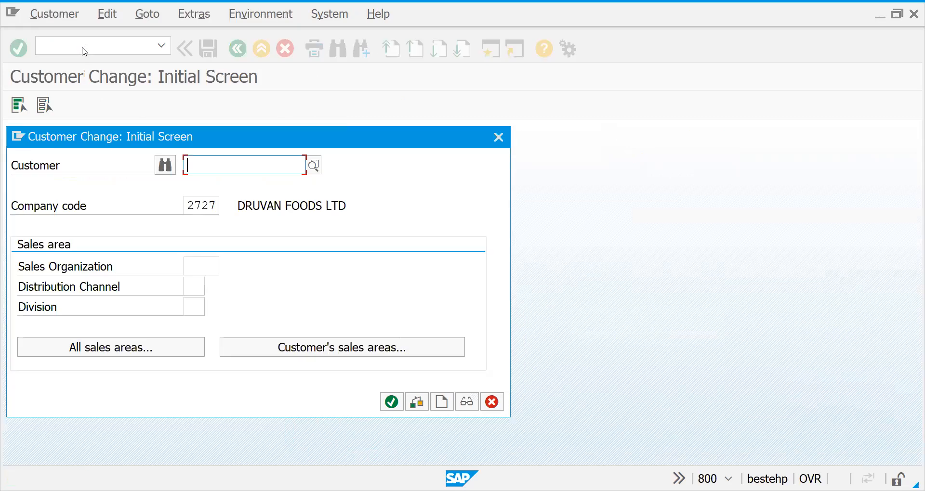
# Open the customer brand Q ltd for sales organization 2727, distribution channel 27 and division 27
pyautogui.click(208, 171)
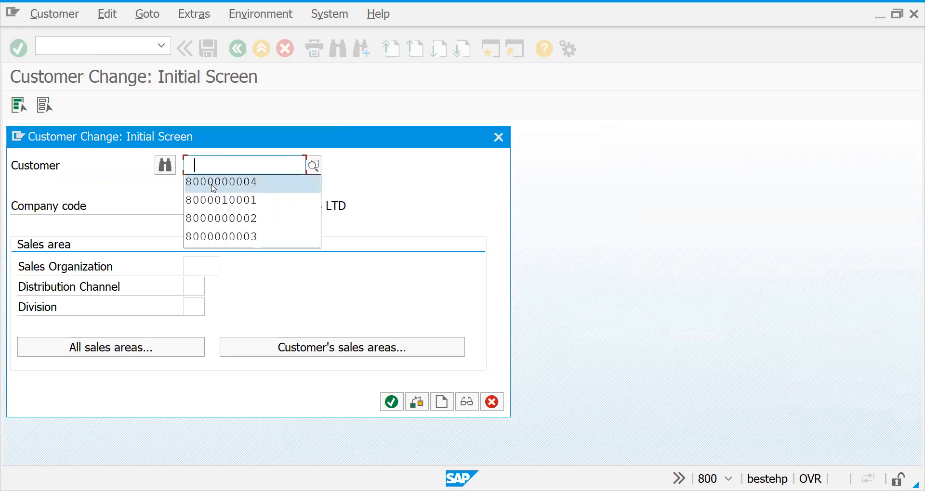
pyautogui.click(214, 183)
pyautogui.click(191, 262)
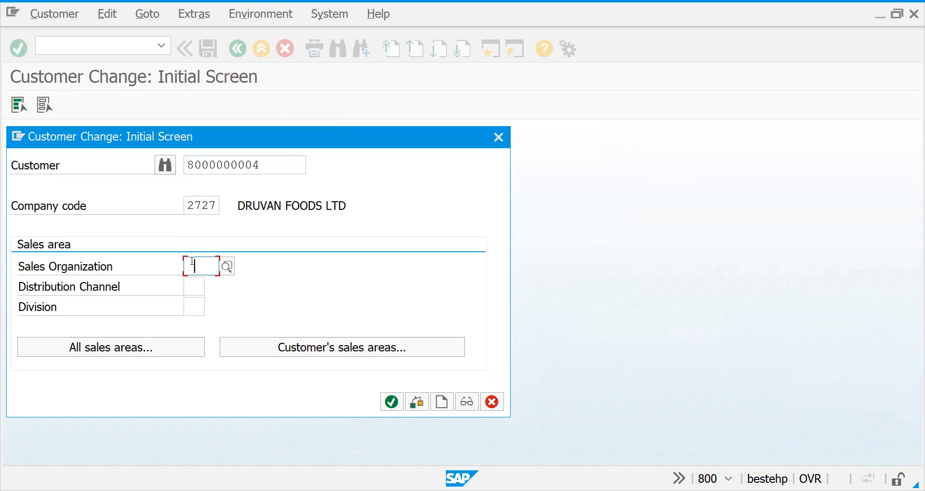
pyautogui.press('Return')
pyautogui.press('Tab')
pyautogui.press('Return')
pyautogui.press('Tab')
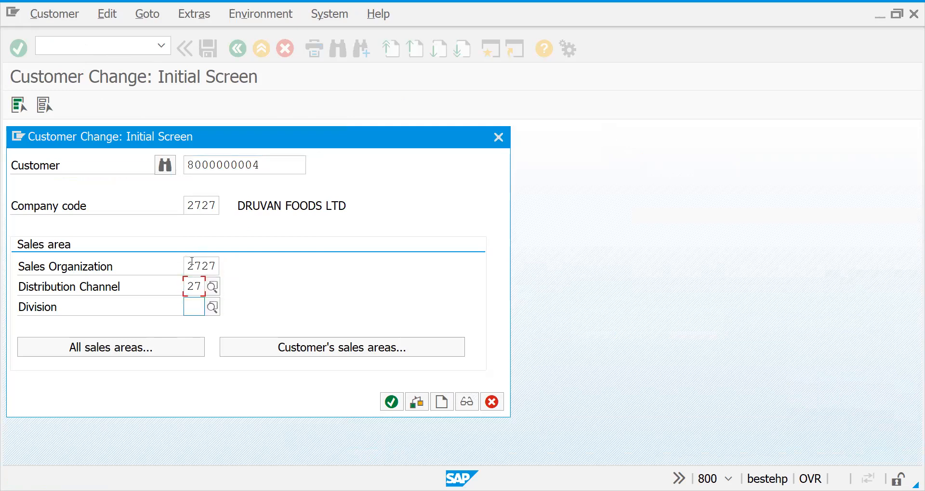
pyautogui.press('Return')
pyautogui.press('Return')
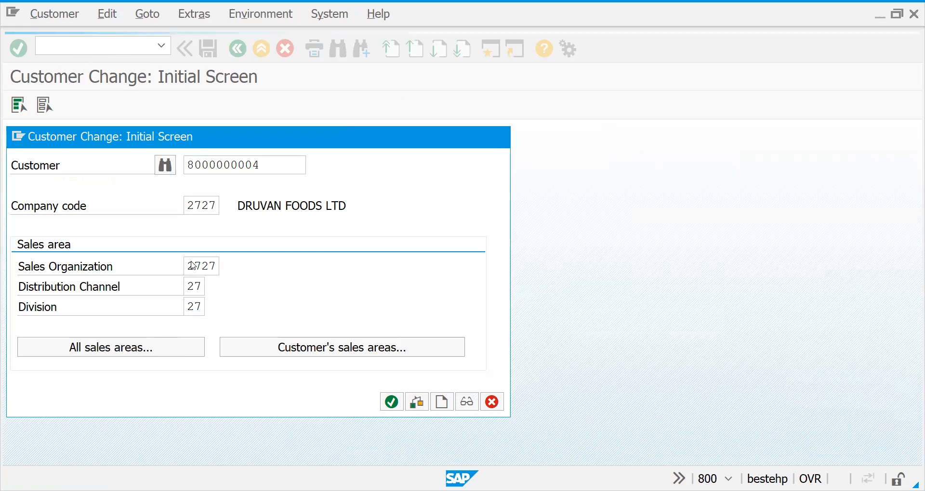
# Set the country to FR and the region to 01 (Ain) in the customer's street address
pyautogui.moveTo(898, 259); pyautogui.dragTo(903, 283)
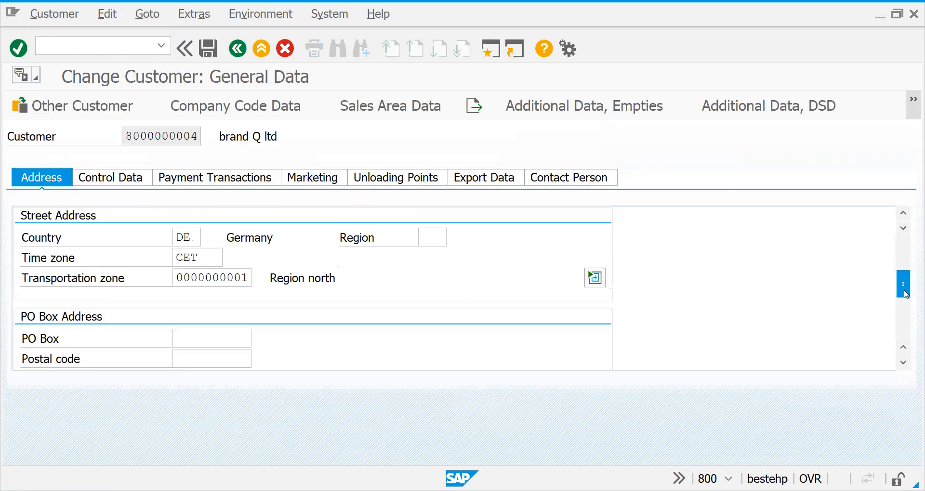
pyautogui.click(200, 238)
pyautogui.moveTo(200, 238); pyautogui.dragTo(136, 235)
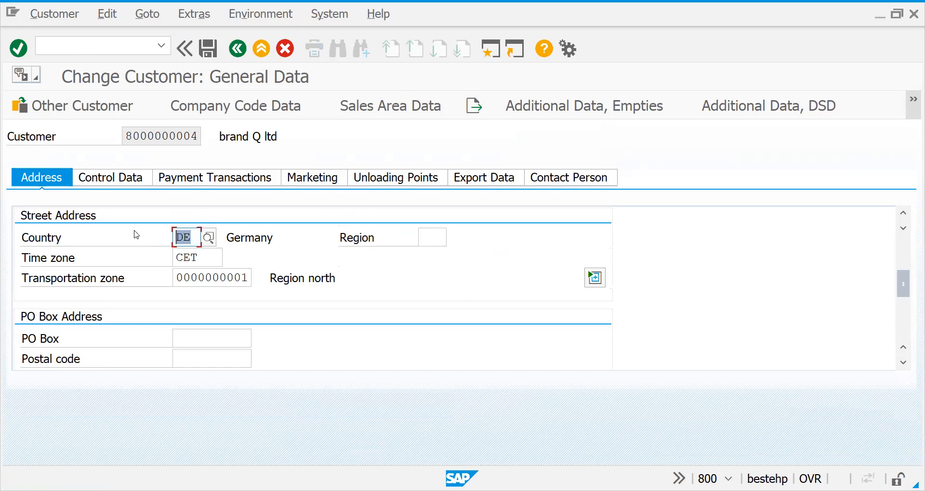
pyautogui.write('FR')
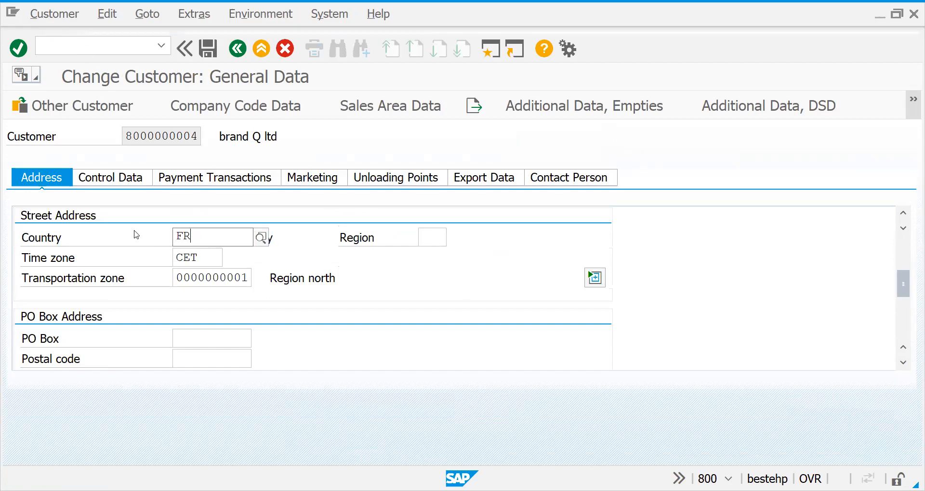
pyautogui.press('Tab')
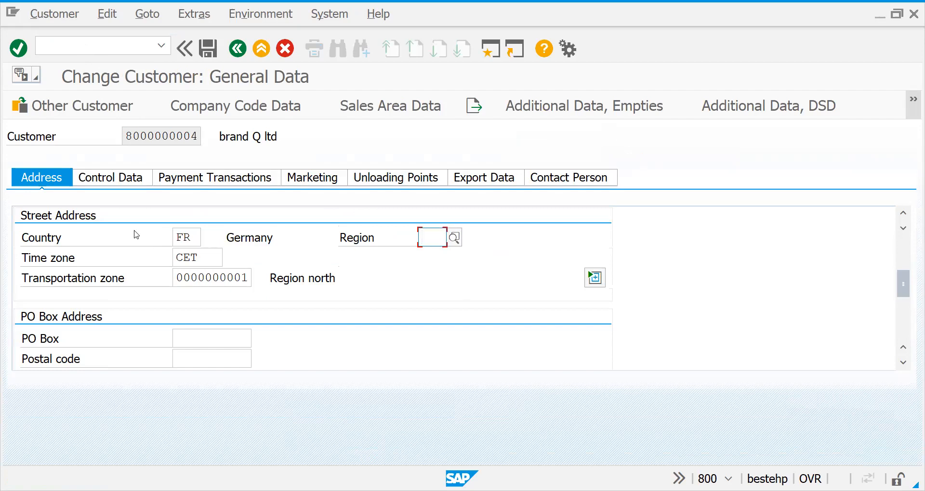
pyautogui.write('01')
pyautogui.press('Return')
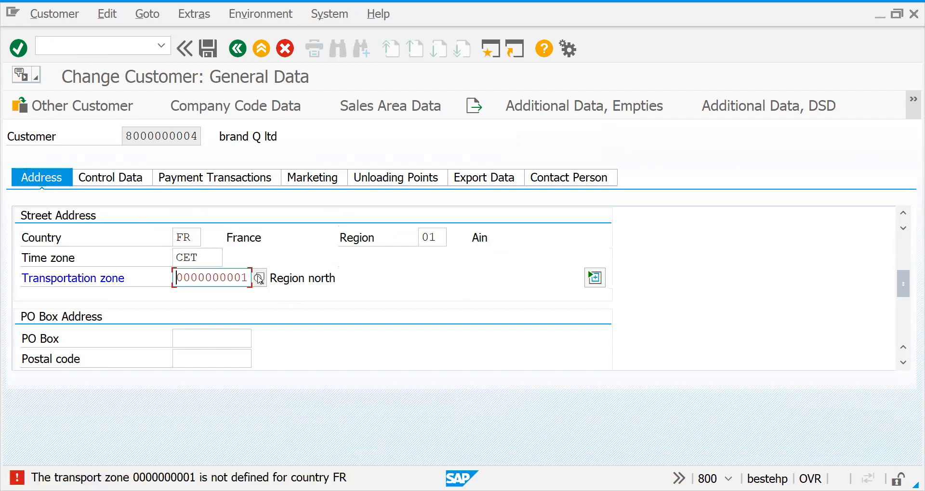
# Look up the French transportation zones and assign FR00000002 (NORTH ZONE) to the customer's address
pyautogui.click(258, 279)
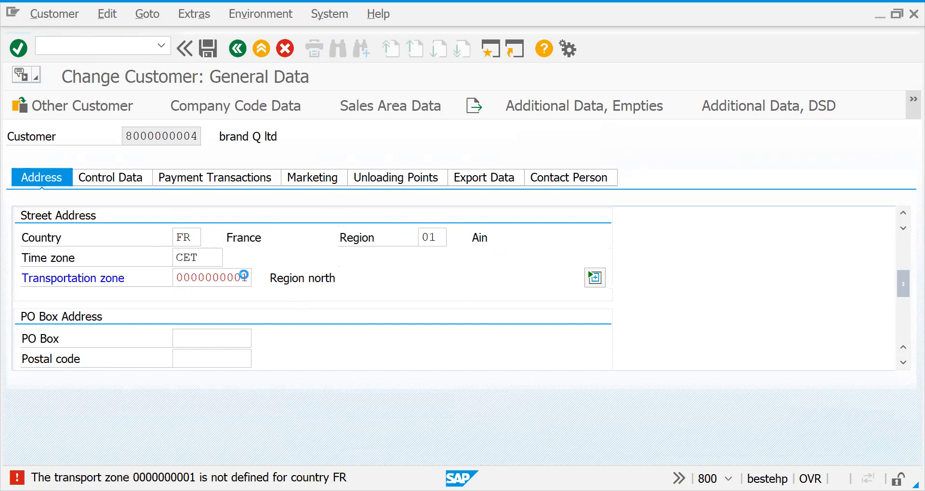
pyautogui.moveTo(559, 334); pyautogui.dragTo(559, 466)
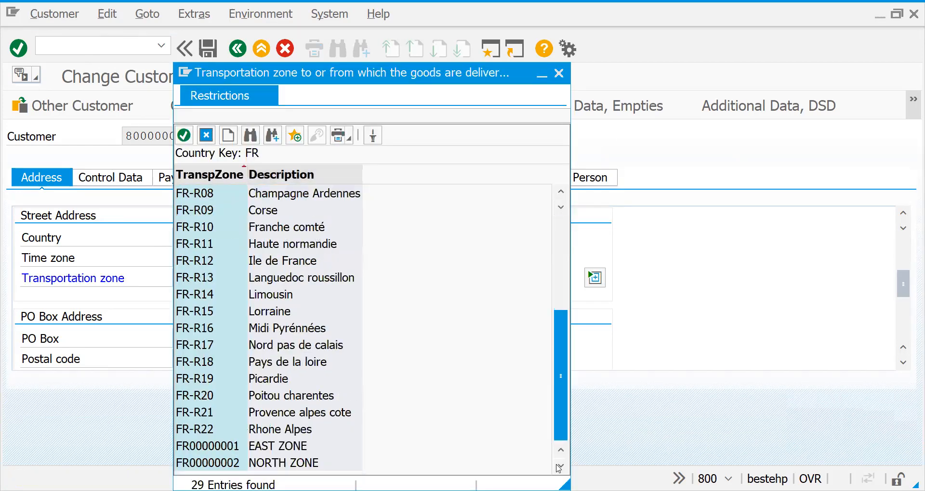
pyautogui.click(225, 463)
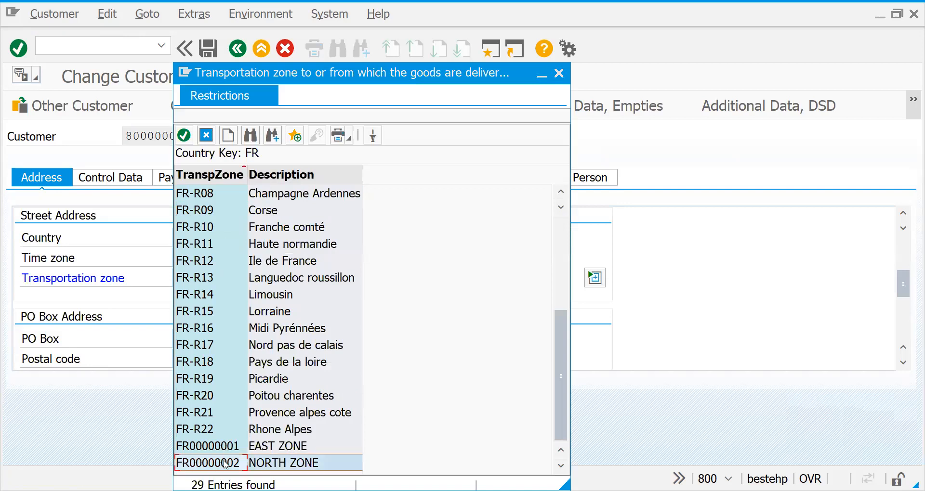
pyautogui.press('Return')
pyautogui.press('Return')
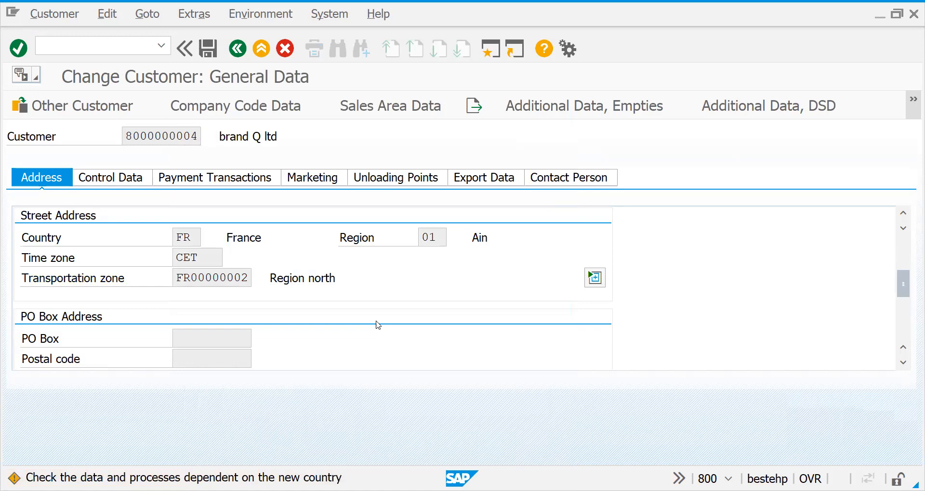
# Acknowledge the country change, save the customer record and leave the Customer Change transaction
pyautogui.press('Return')
pyautogui.click(208, 53)
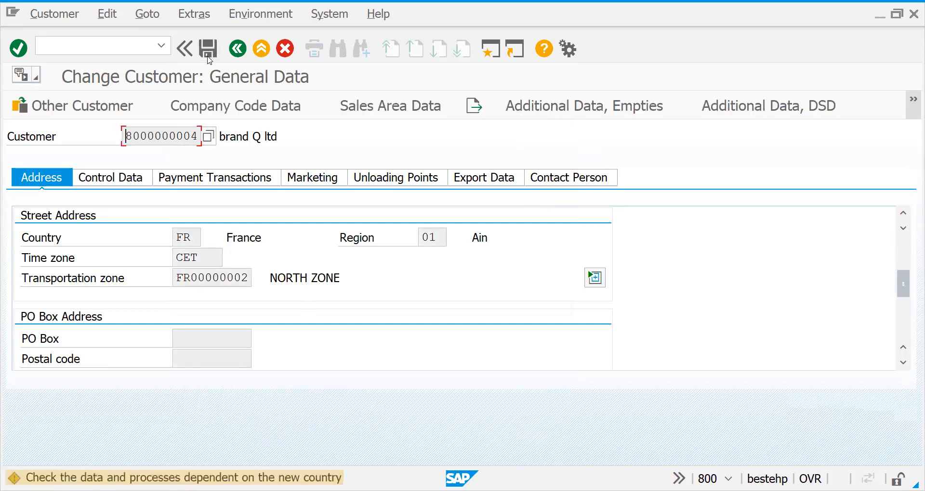
pyautogui.click(208, 57)
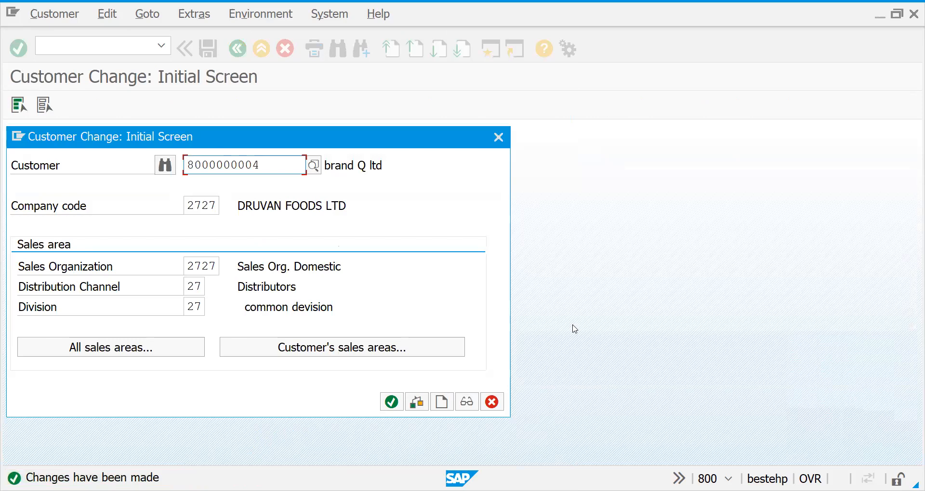
pyautogui.click(502, 402)
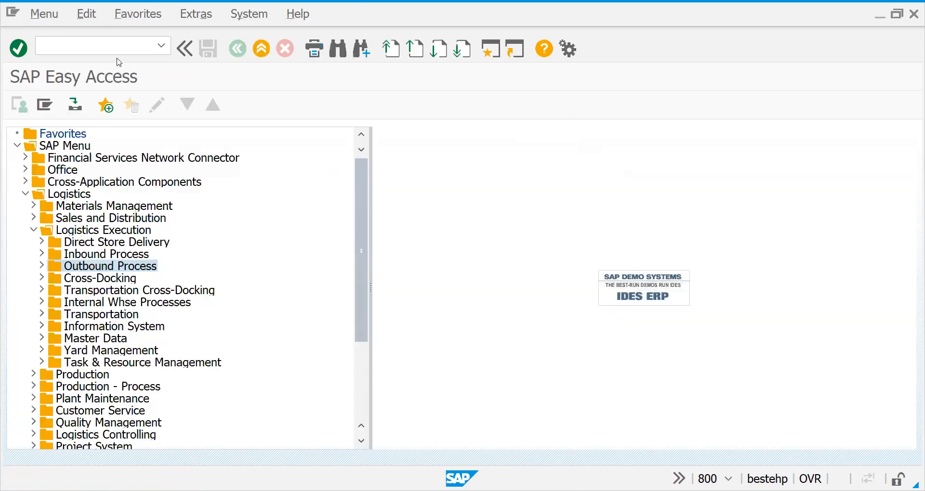
# Run transaction SPRO and open the SAP Reference IMG
pyautogui.write('/NSPRO')
pyautogui.press('Return')
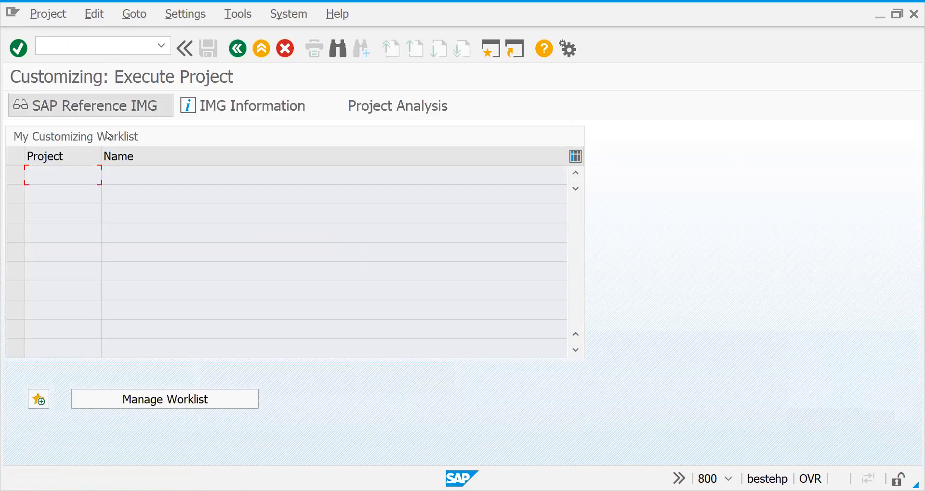
pyautogui.click(100, 108)
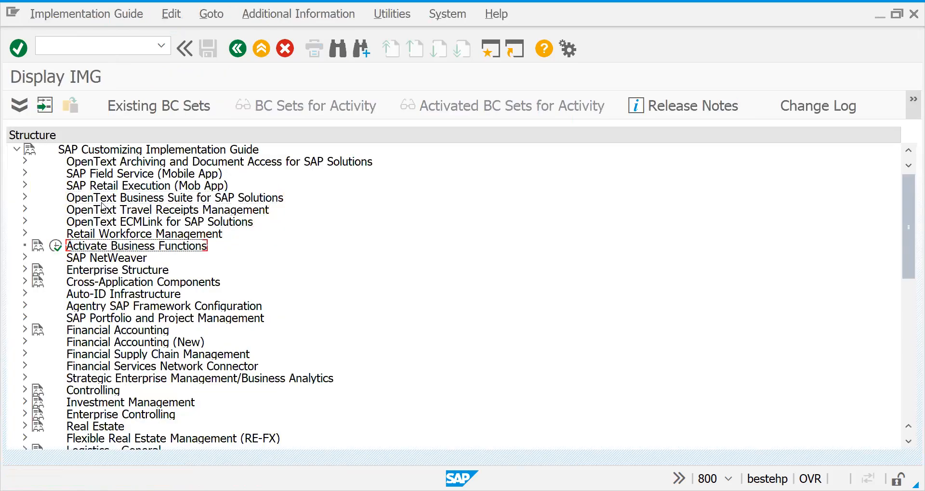
# Expand Enterprise Structure and its Definition node in the implementation guide
pyautogui.press('Down')
pyautogui.press('Down')
pyautogui.press('Down')
pyautogui.press('Down')
pyautogui.press('Down')
pyautogui.press('Down')
pyautogui.press('Down')
pyautogui.press('Down')
pyautogui.press('Down')
pyautogui.press('Down')
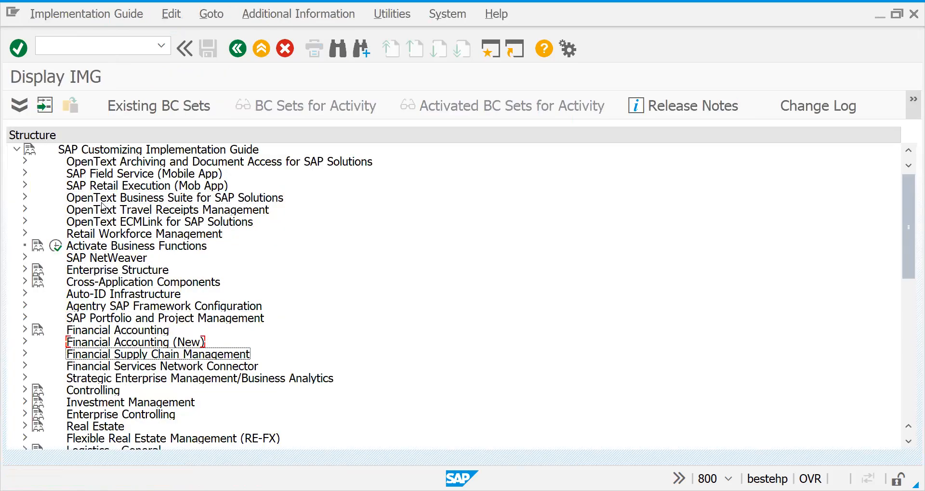
pyautogui.press('Up')
pyautogui.press('Up')
pyautogui.press('Up')
pyautogui.press('Up')
pyautogui.press('Up')
pyautogui.press('Up')
pyautogui.press('Up')
pyautogui.press('Up')
pyautogui.press('Up')
pyautogui.press('Up')
pyautogui.press('Up')
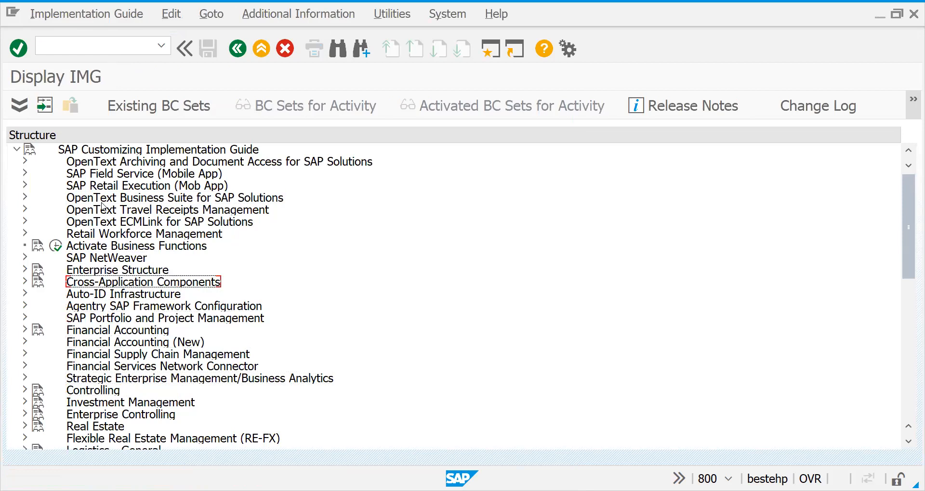
pyautogui.press('Right')
pyautogui.press('Down')
pyautogui.press('Down')
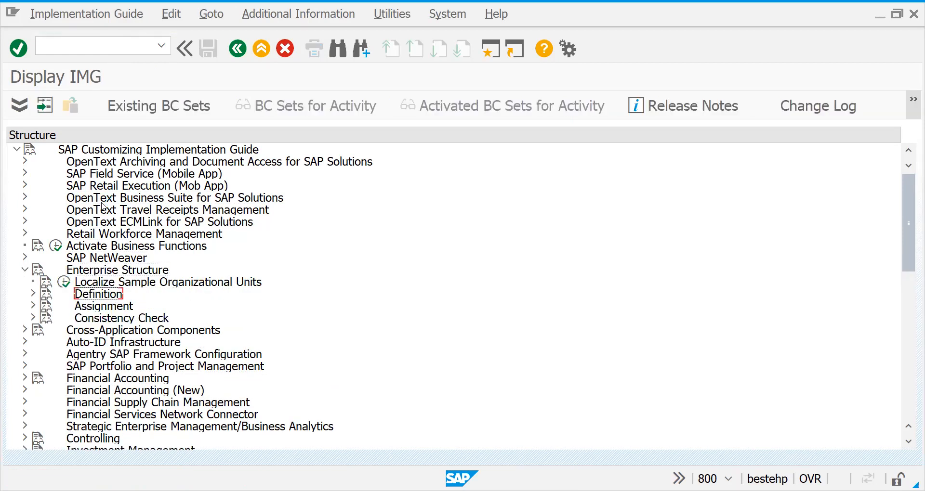
pyautogui.press('Right')
# Expand Logistics Execution under Definition and open the activity for defining shipping points
pyautogui.press('Down')
pyautogui.press('Down')
pyautogui.press('Down')
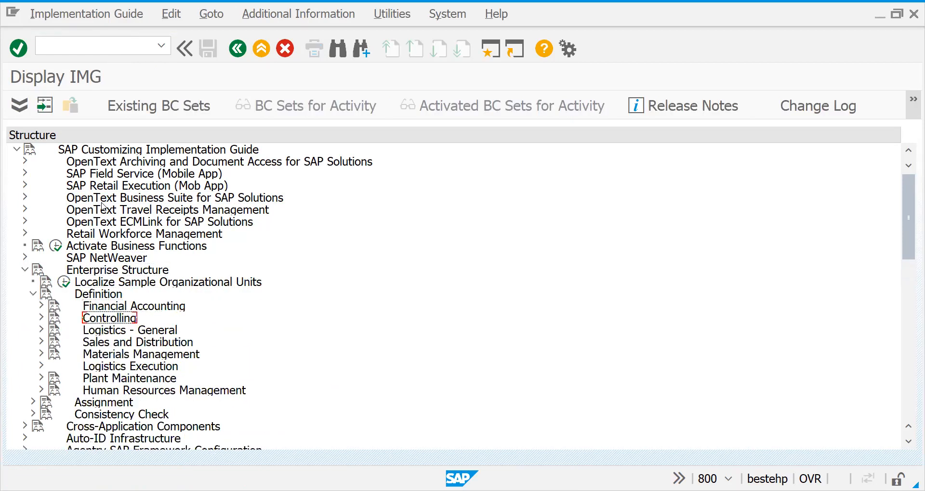
pyautogui.press('Down')
pyautogui.press('Down')
pyautogui.press('Down')
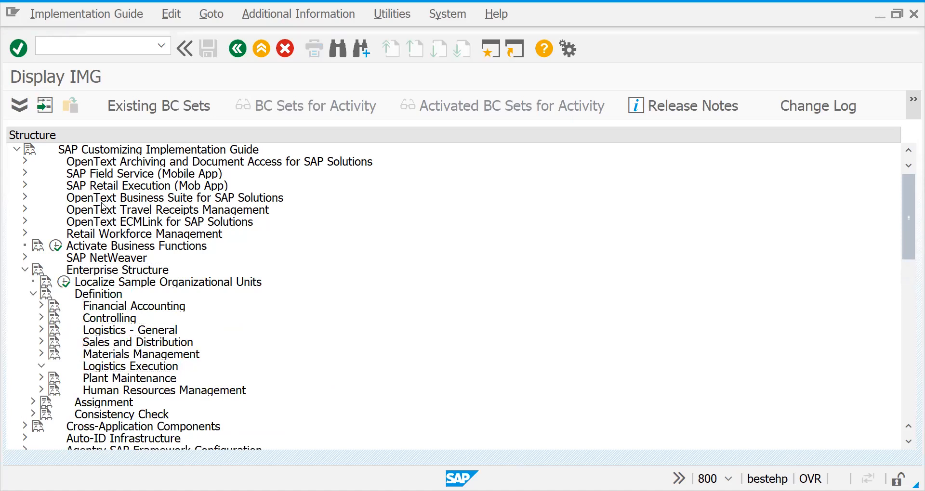
pyautogui.press('Right')
pyautogui.press('Down')
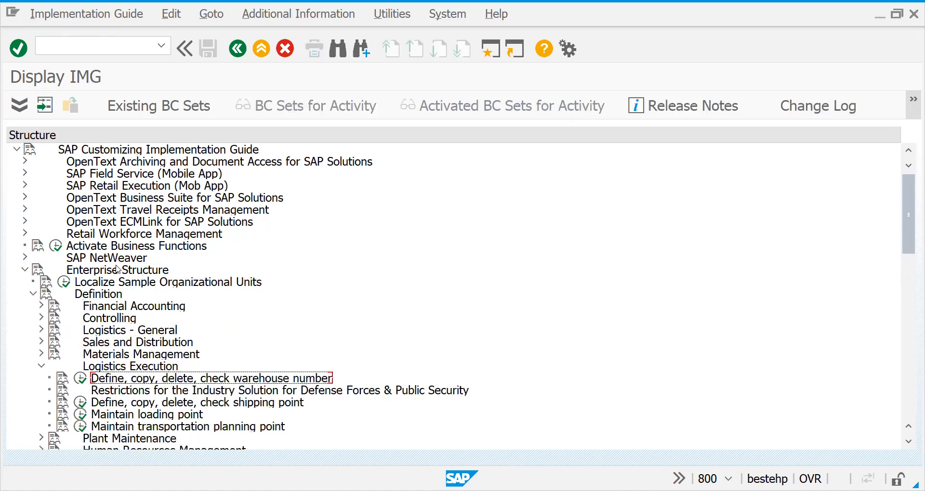
pyautogui.click(78, 403)
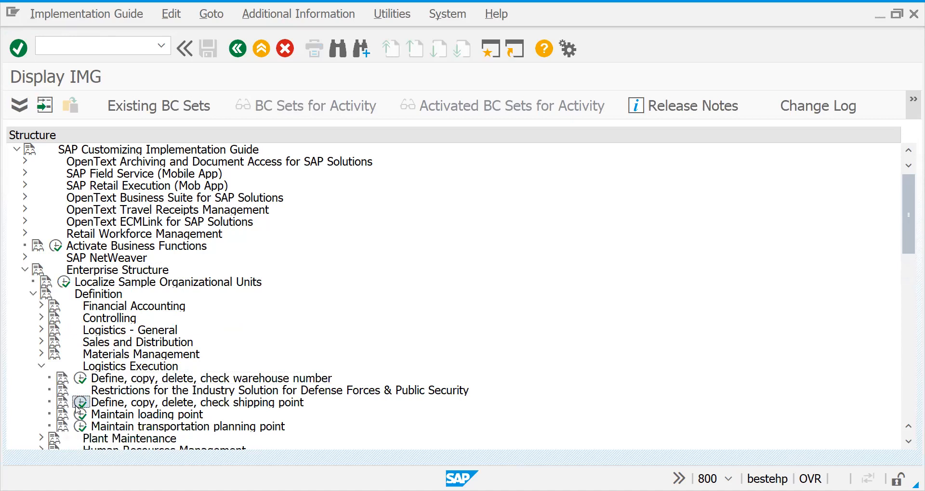
pyautogui.doubleClick(132, 155)
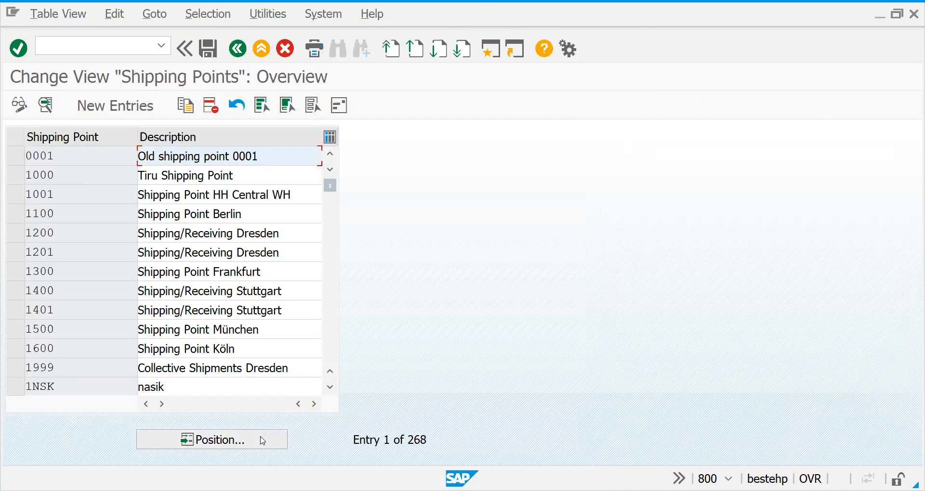
# Find shipping point 2727 in the overview and open its details to check the country and departure zone
pyautogui.click(262, 441)
pyautogui.write('2727')
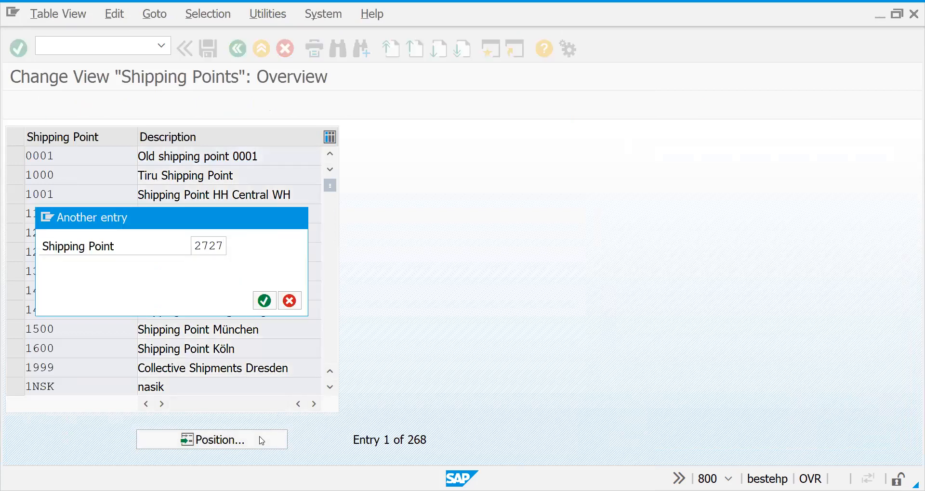
pyautogui.press('Return')
pyautogui.doubleClick(82, 157)
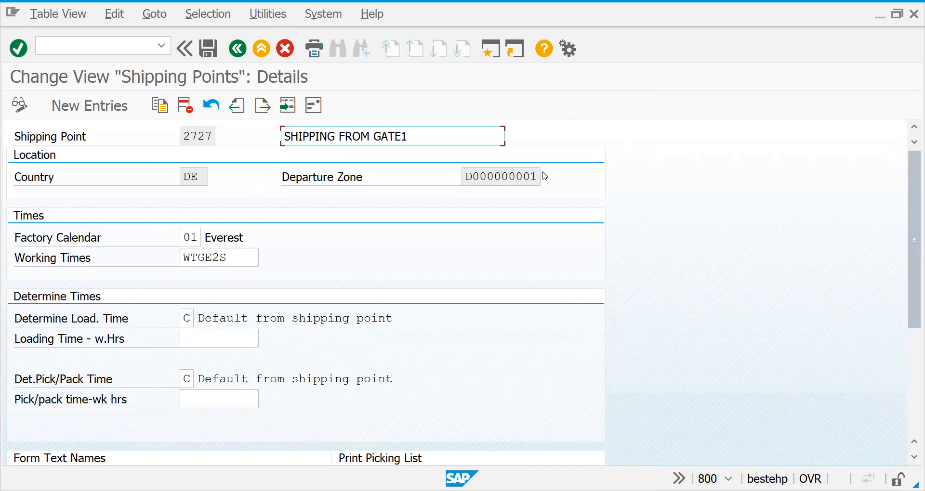
# Leave the shipping point details and start transaction MM02 for material 50065691
pyautogui.click(103, 47)
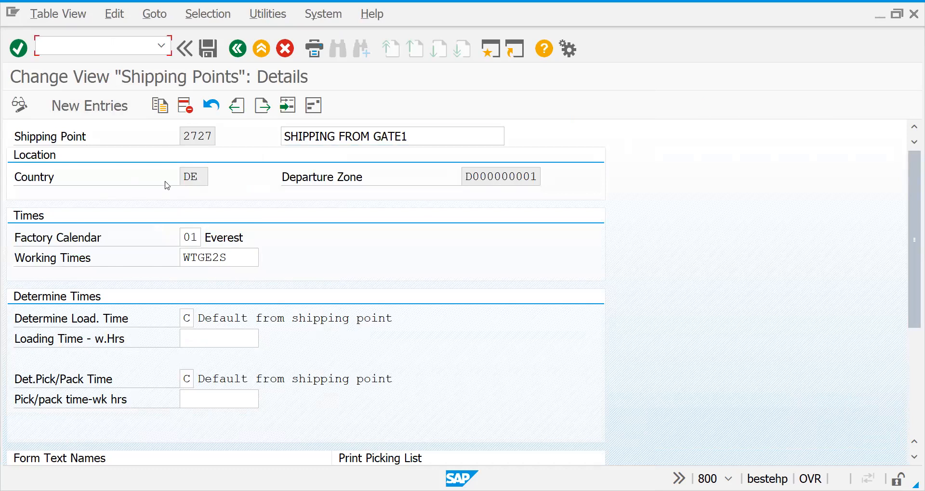
pyautogui.write('/NMM02')
pyautogui.press('Return')
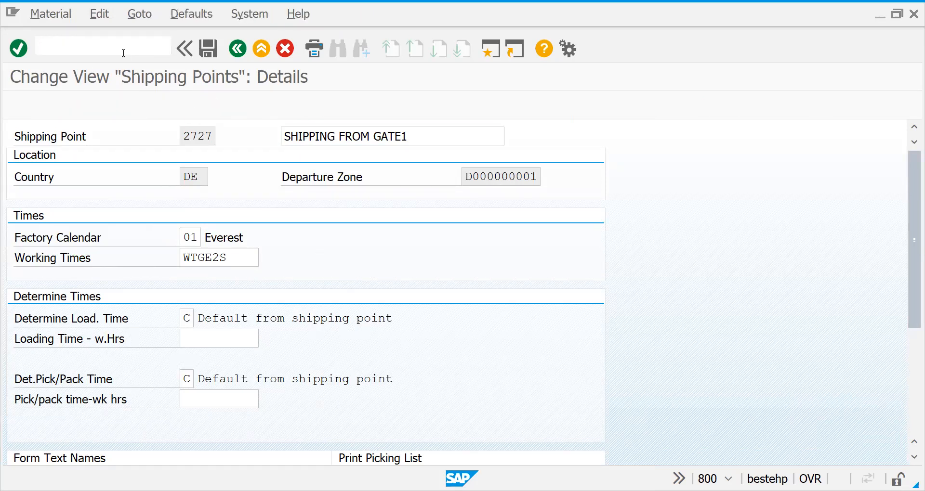
pyautogui.press('Down')
pyautogui.press('Down')
pyautogui.press('Return')
pyautogui.press('Return')
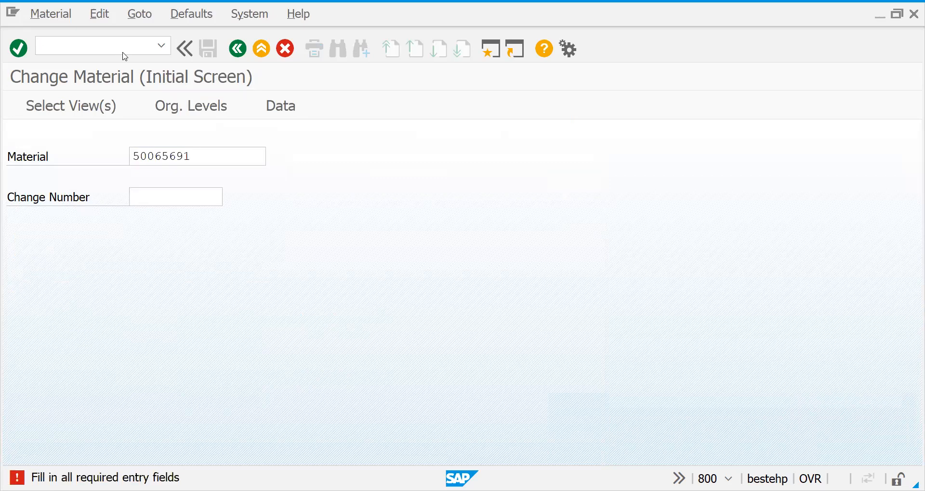
# Set the distribution channel to 27 in the material's organizational levels and open the material for changing
pyautogui.press('Return')
pyautogui.press('Tab')
pyautogui.press('Tab')
pyautogui.press('Tab')
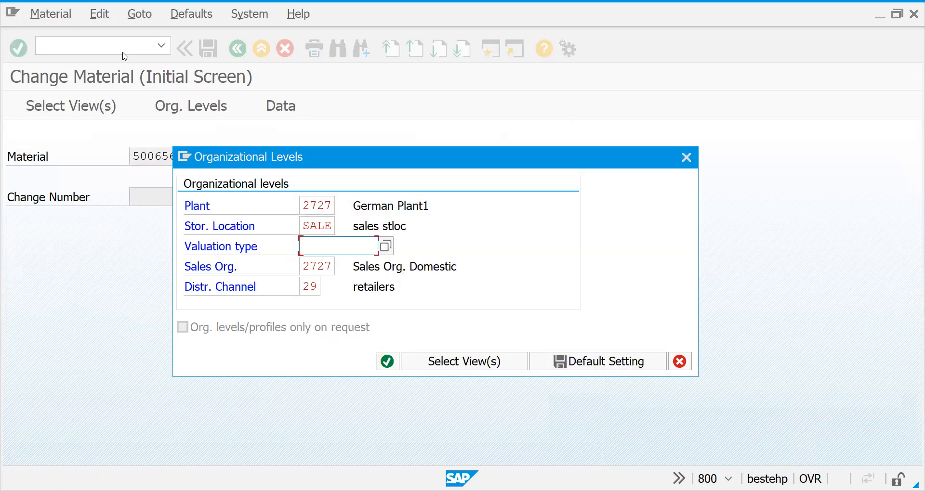
pyautogui.press('Tab')
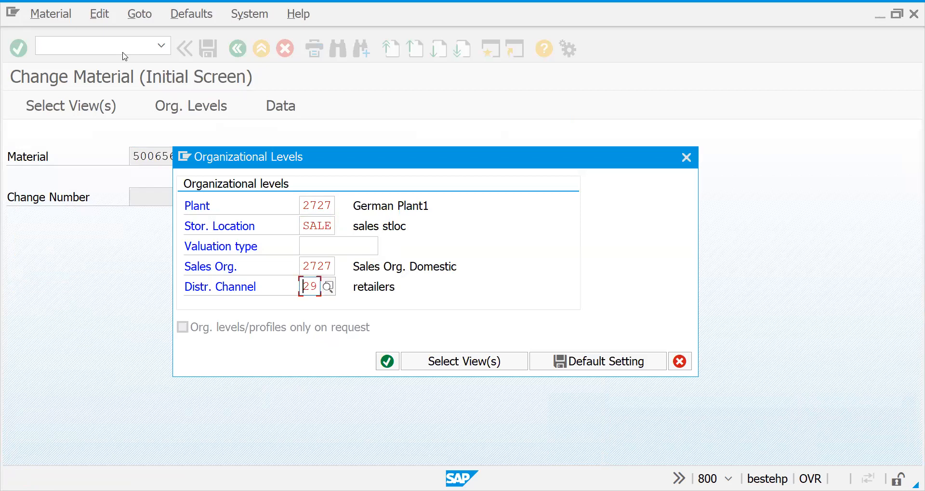
pyautogui.write('2')
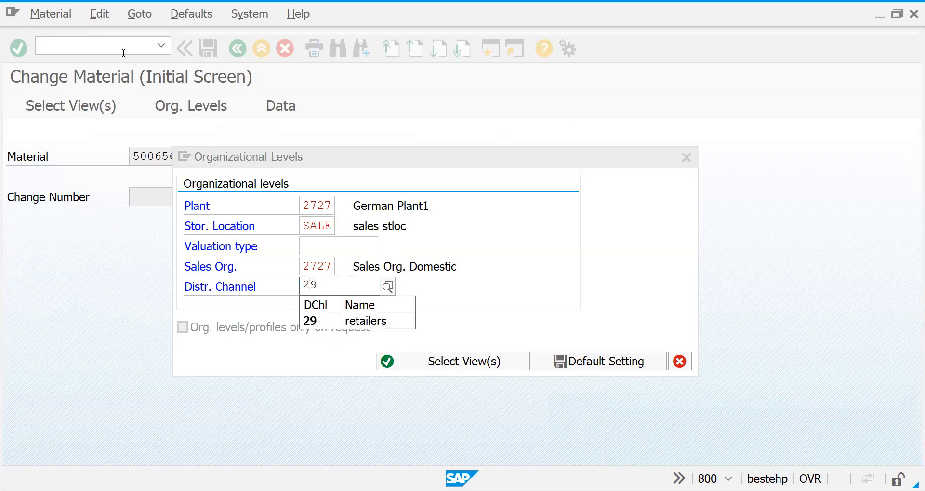
pyautogui.press('Return')
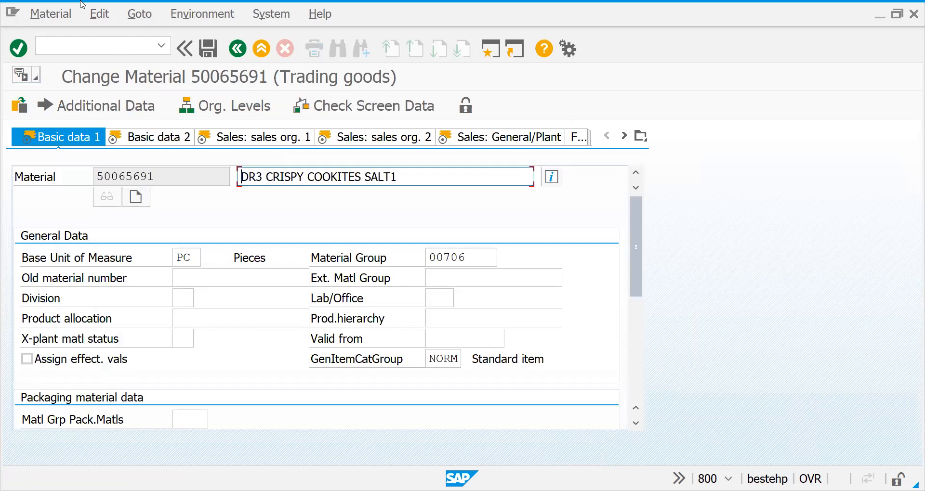
# Go to the shipping data in the material's Sales: General/Plant view
pyautogui.hotkey('alt', 'Tab')
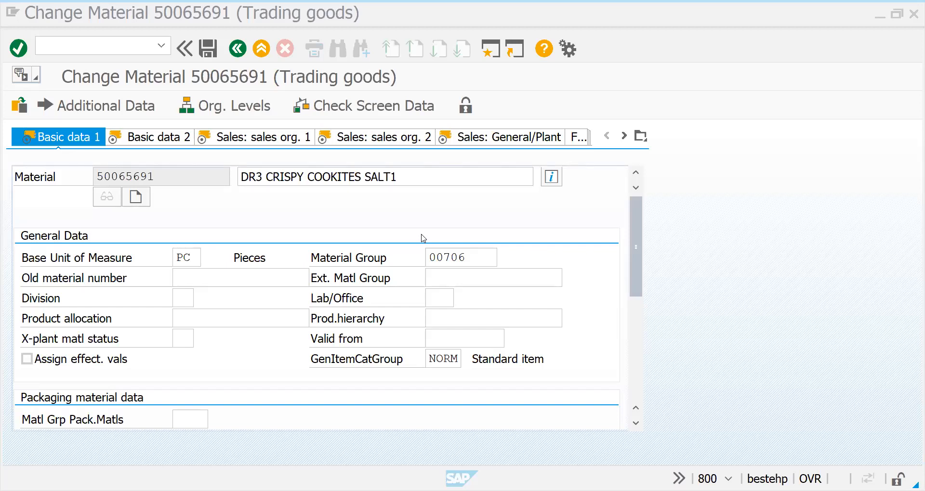
pyautogui.click(183, 146)
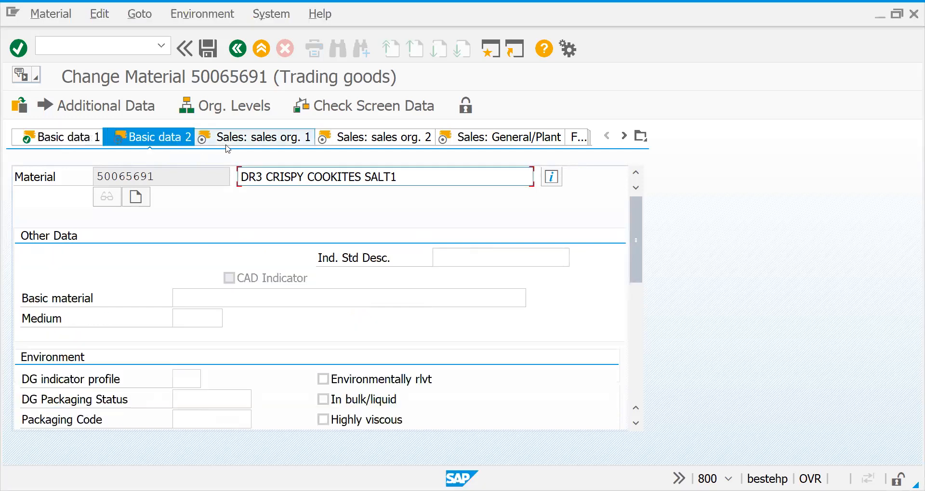
pyautogui.click(226, 144)
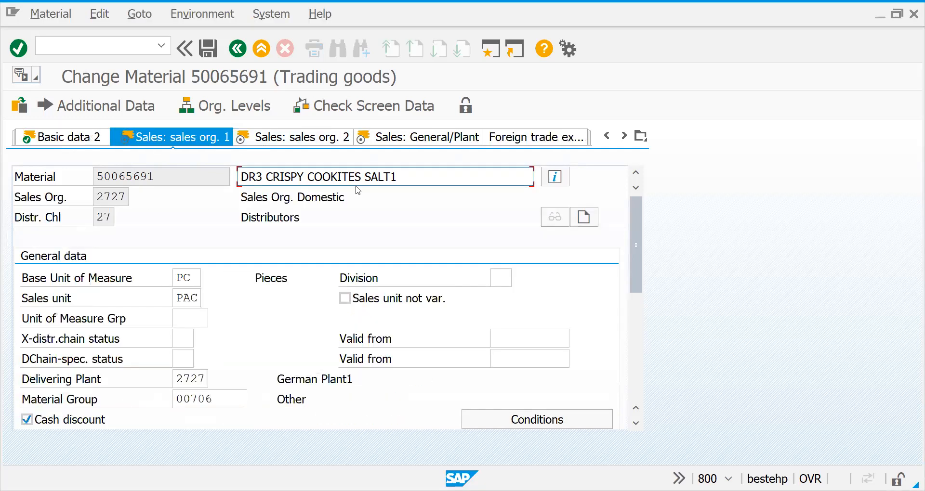
pyautogui.click(306, 140)
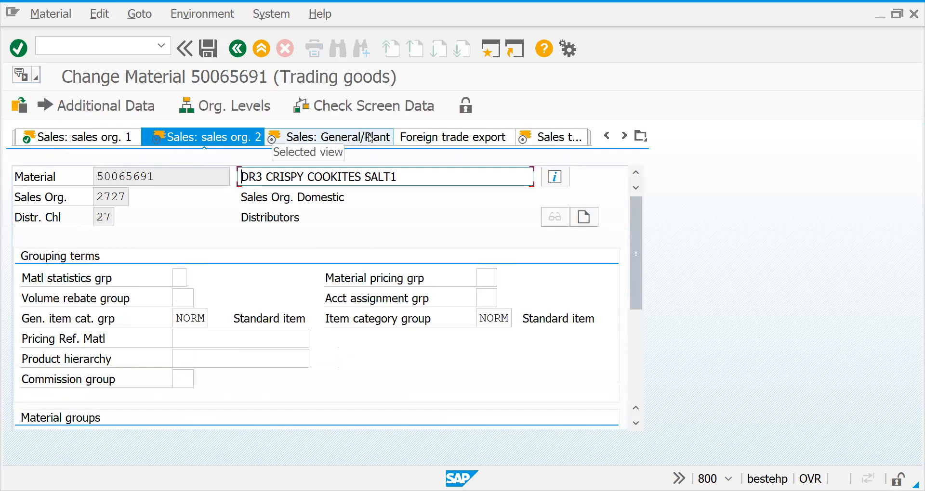
pyautogui.click(347, 139)
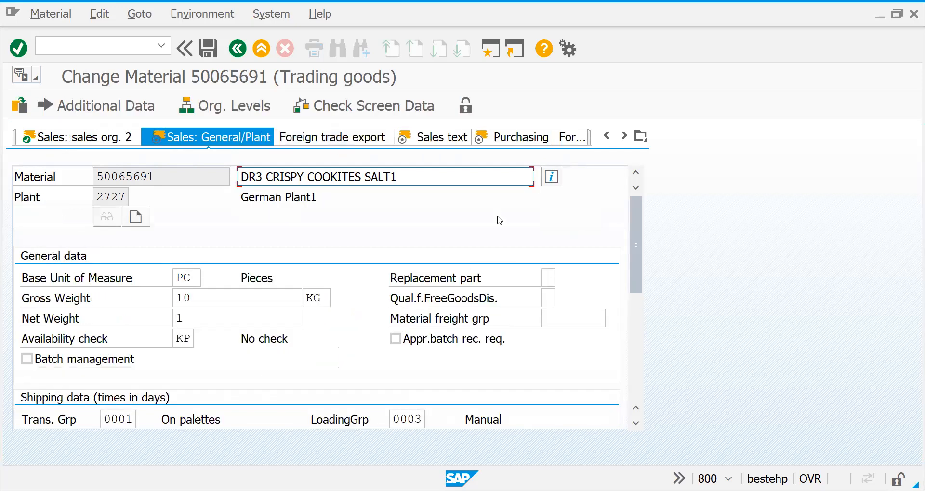
pyautogui.moveTo(633, 253); pyautogui.dragTo(640, 332)
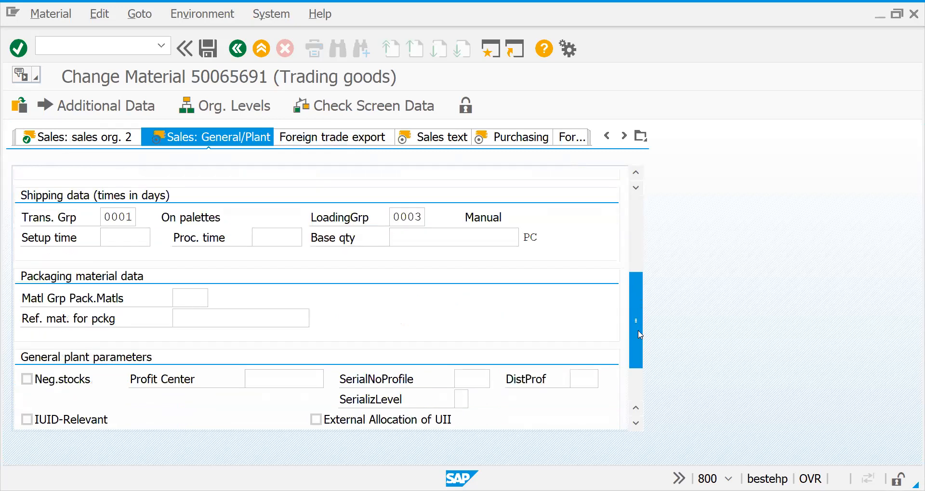
# Set the material's transportation group to Z999 (SNACKS) and save the material
pyautogui.click(131, 217)
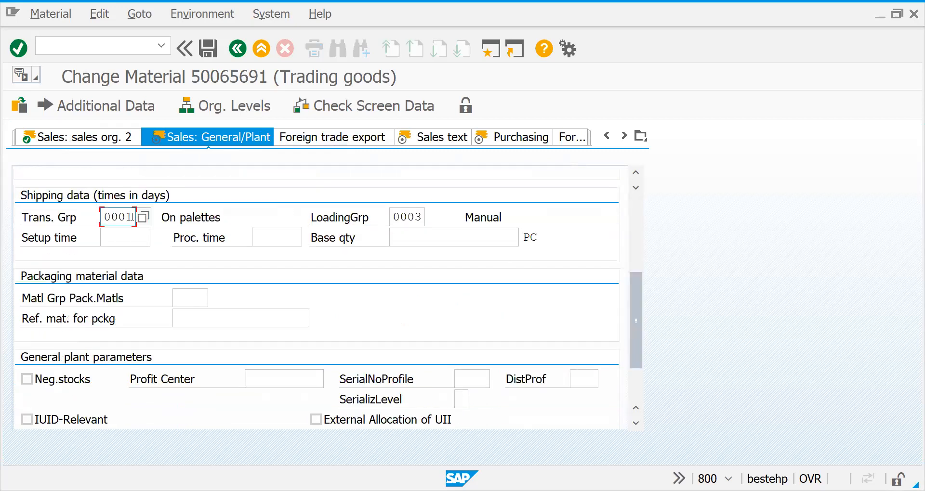
pyautogui.click(143, 219)
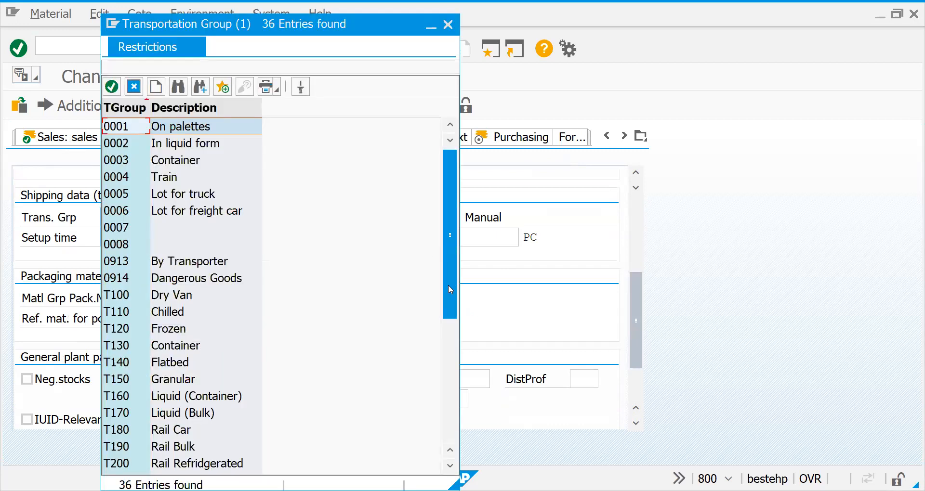
pyautogui.moveTo(446, 287); pyautogui.dragTo(446, 409)
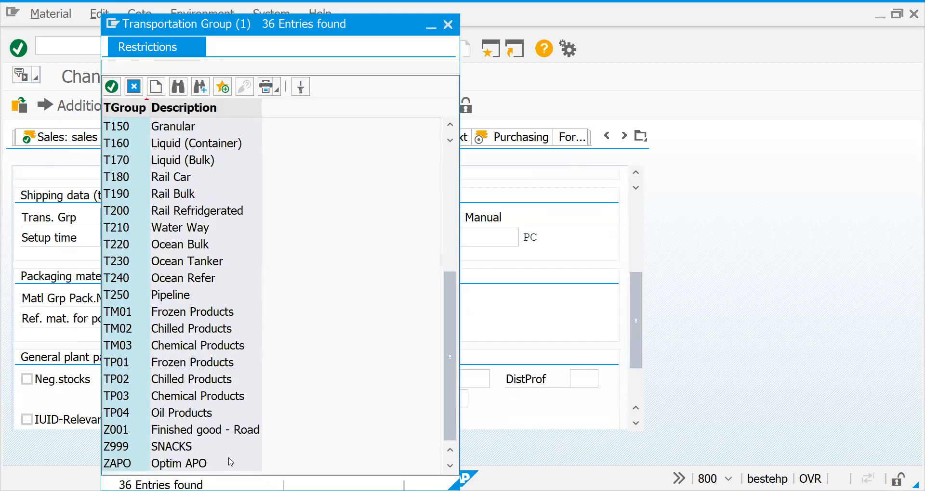
pyautogui.click(185, 447)
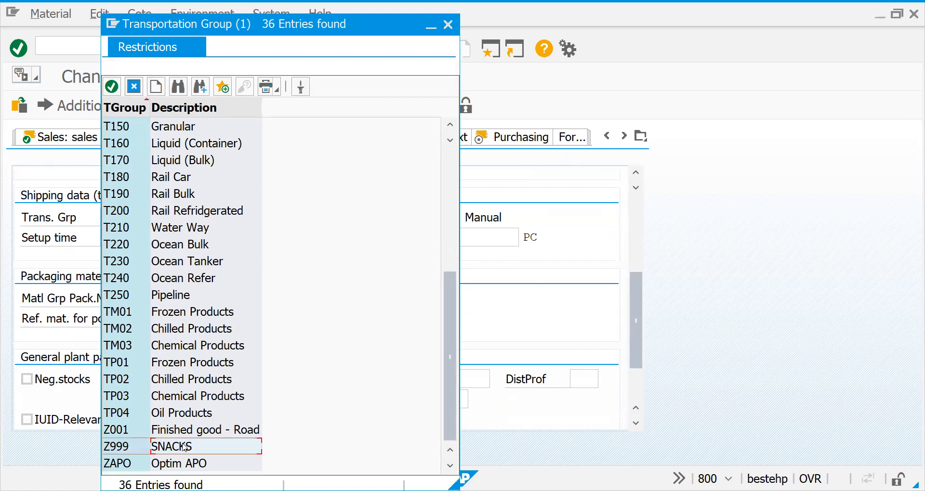
pyautogui.press('Return')
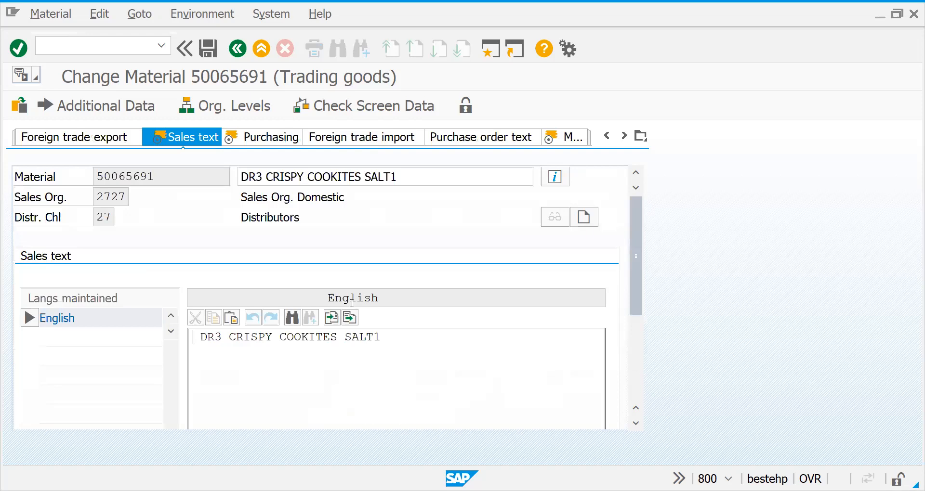
pyautogui.click(207, 51)
# Reopen the customer brand Q ltd for changing and display the shipping settings in its sales area data
pyautogui.click(111, 41)
pyautogui.write('/NVA0')
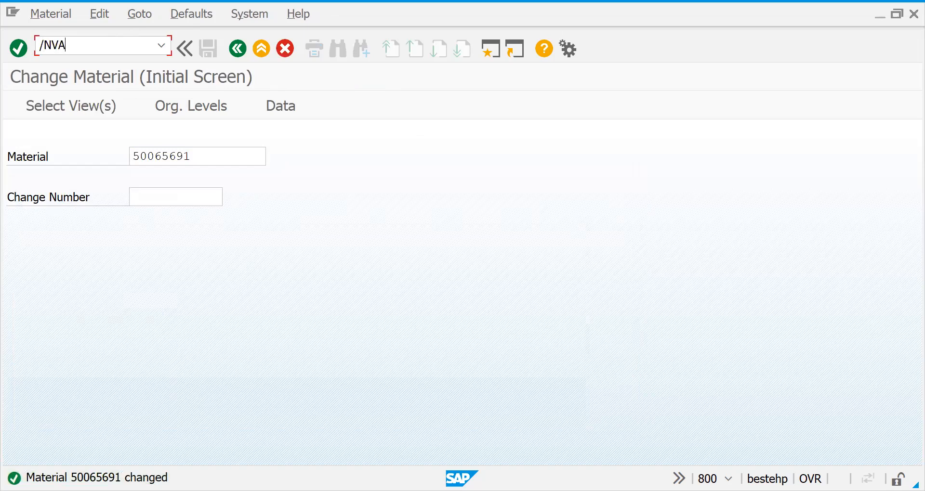
pyautogui.press('BackSpace')
pyautogui.press('BackSpace')
pyautogui.press('BackSpace')
pyautogui.write('MD02')
pyautogui.press('Return')
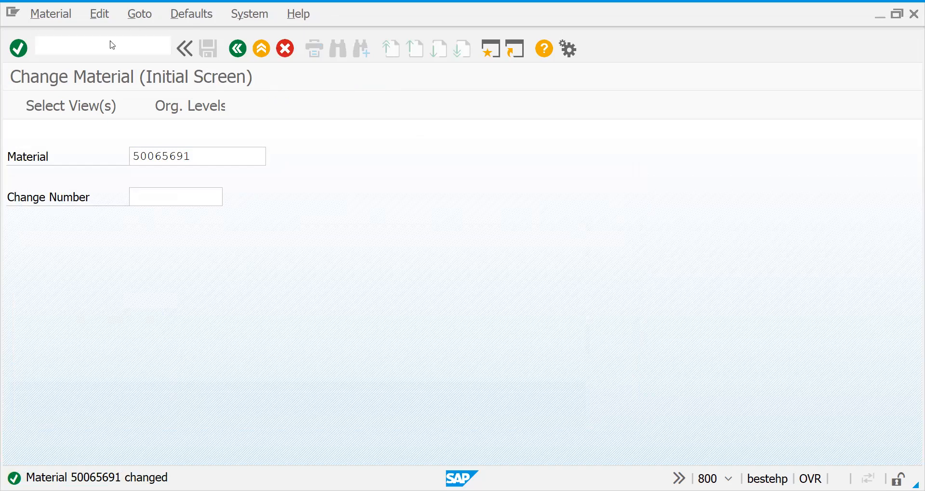
pyautogui.press('Return')
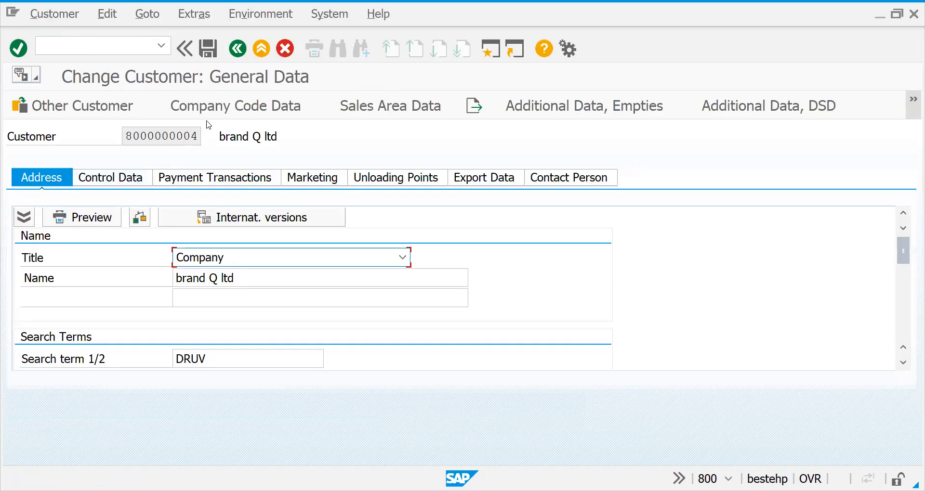
pyautogui.click(391, 105)
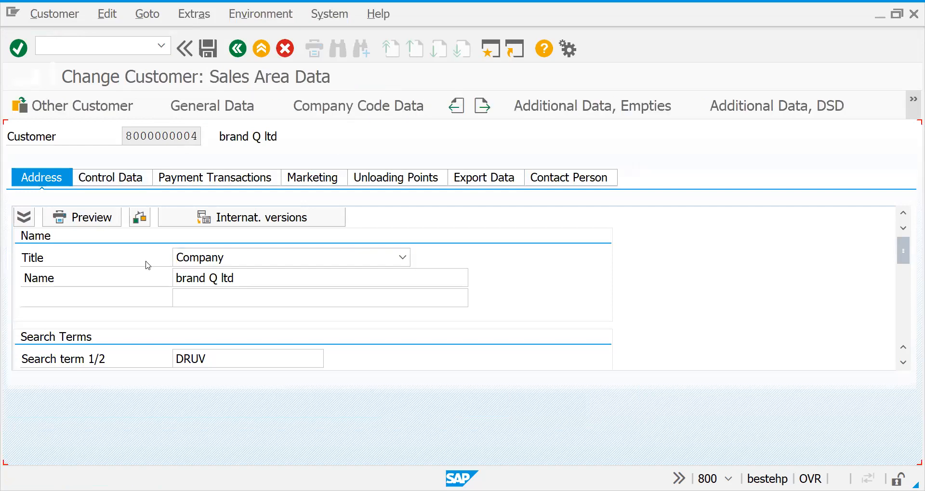
pyautogui.click(100, 238)
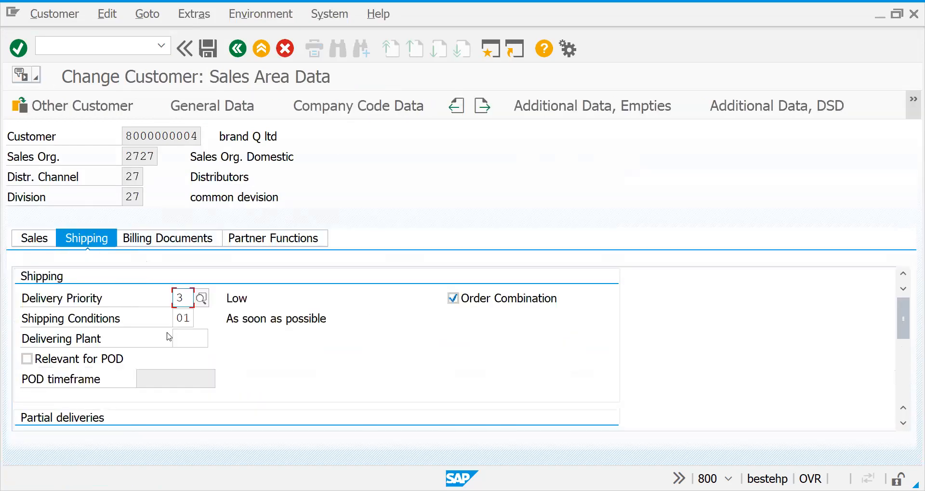
# Start creating a sales order with transaction VA01, using order type ZOR1 in sales area 2727/27/27
pyautogui.click(85, 46)
pyautogui.write('/NVA01')
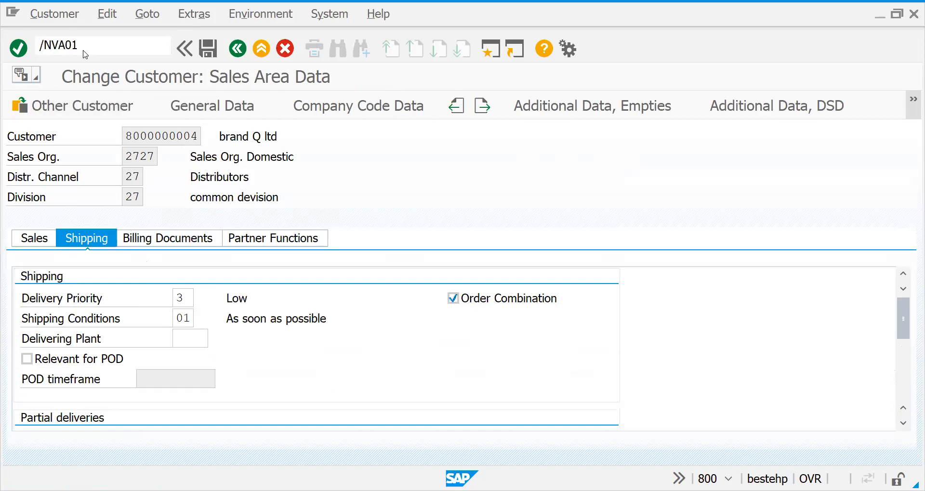
pyautogui.press('Return')
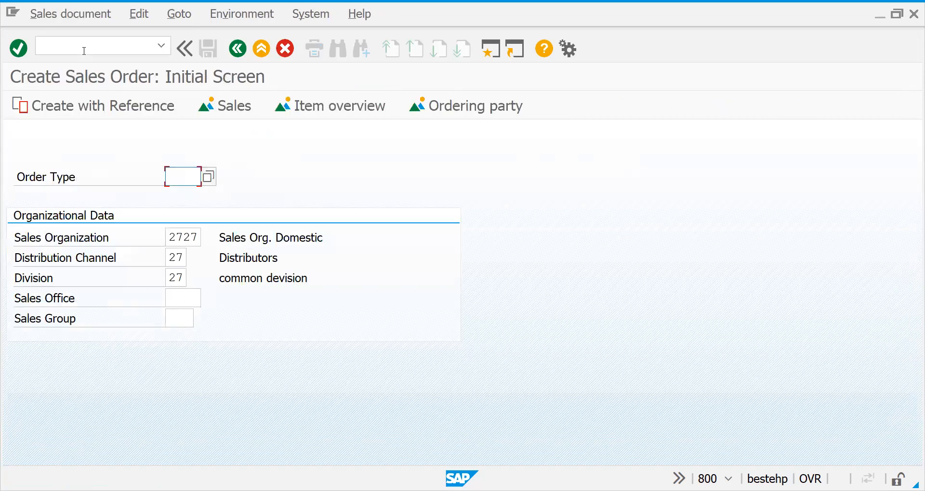
pyautogui.press('Down')
pyautogui.press('Return')
pyautogui.press('Return')
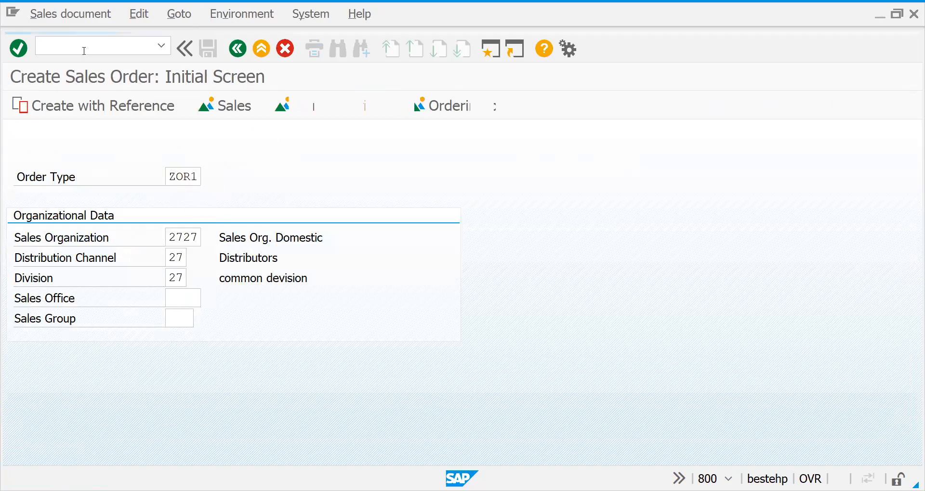
# Enter the customer number of brand Q ltd as the order's sold-to party
pyautogui.press('Down')
pyautogui.press('Down')
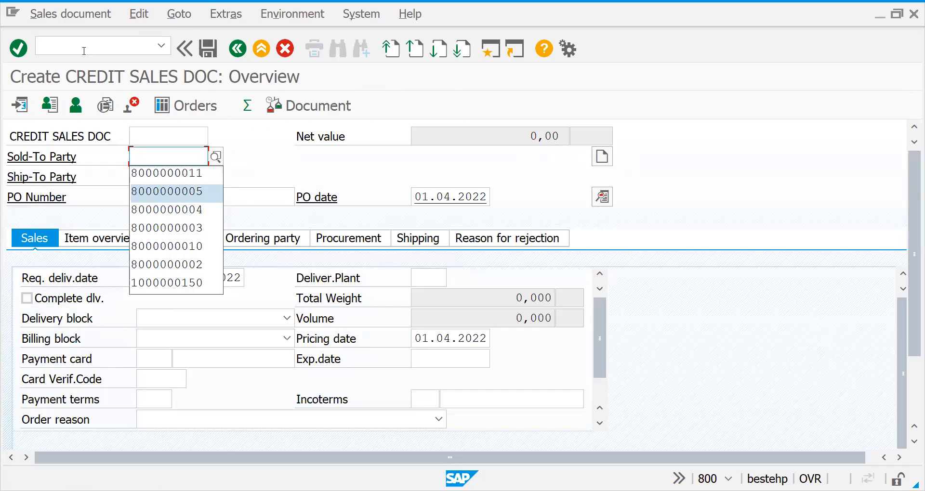
pyautogui.hotkey('alt', 'Tab')
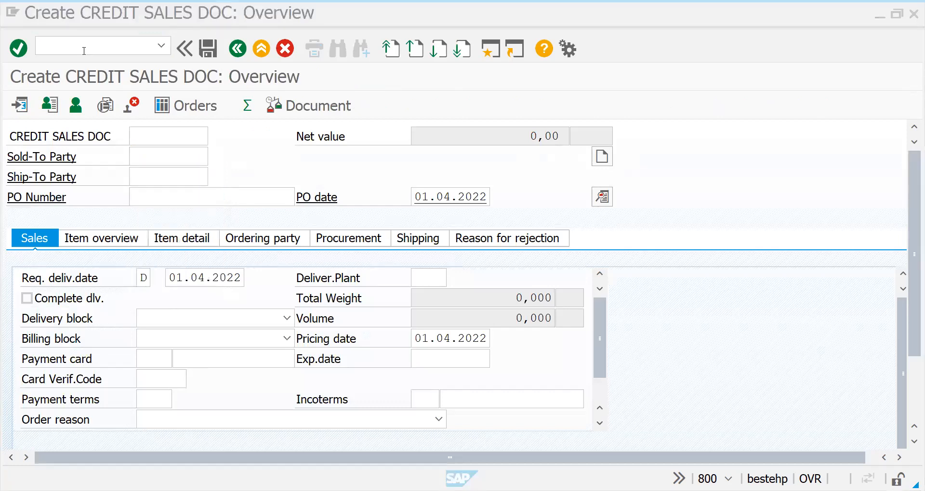
pyautogui.click(164, 159)
pyautogui.press('Down')
pyautogui.press('Down')
pyautogui.press('Down')
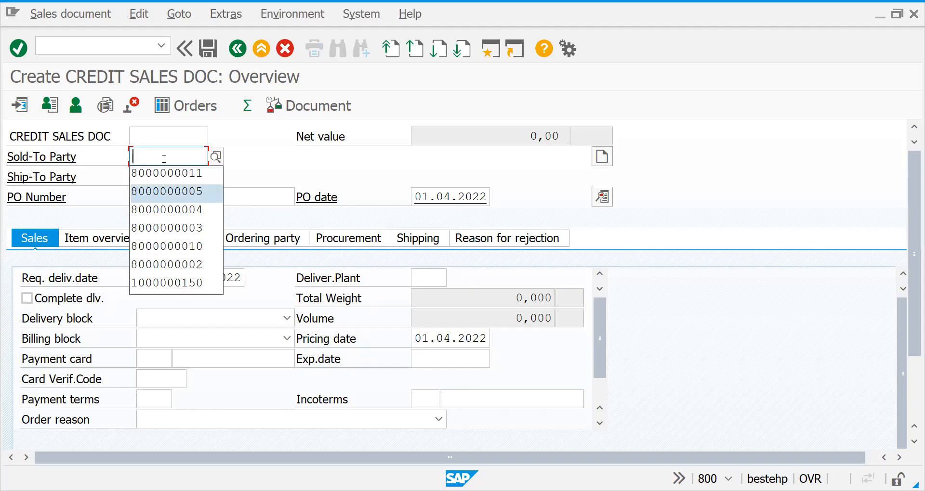
pyautogui.press('Return')
# Add material 50065691 to the order with a quantity of 1
pyautogui.press('Return')
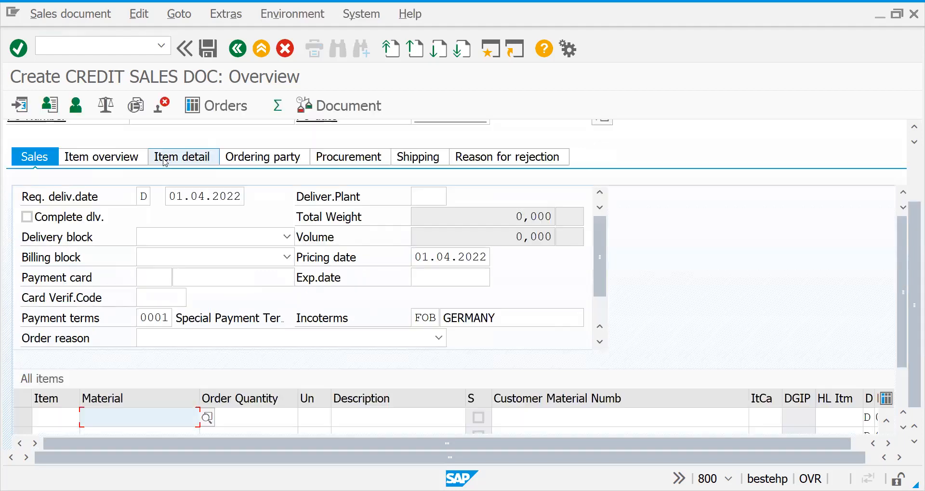
pyautogui.press('space')
pyautogui.press('Return')
pyautogui.press('Tab')
pyautogui.write('1')
pyautogui.press('Return')
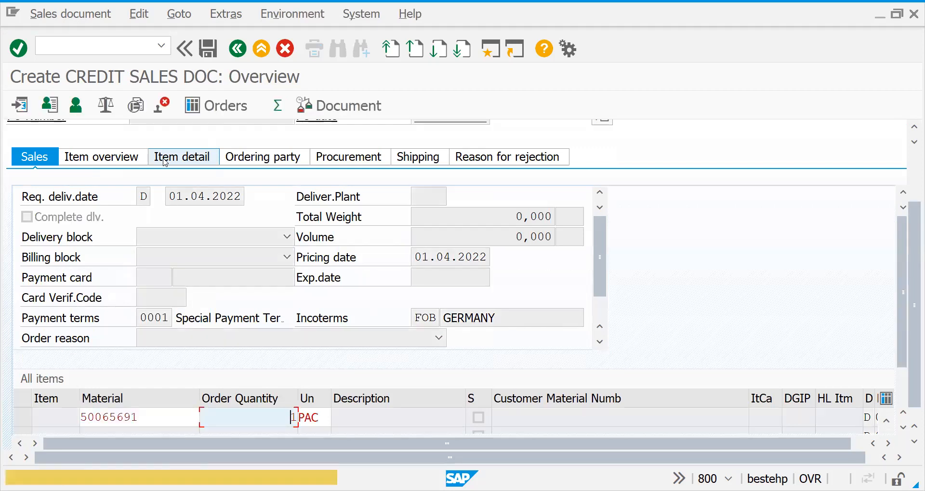
pyautogui.press('Return')
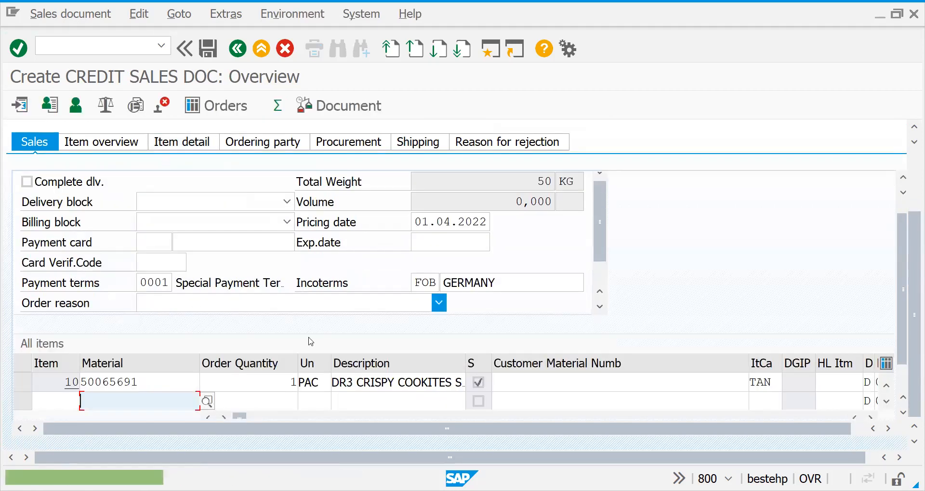
# Check the route in the order item's shipping data and return to the order overview
pyautogui.doubleClick(263, 386)
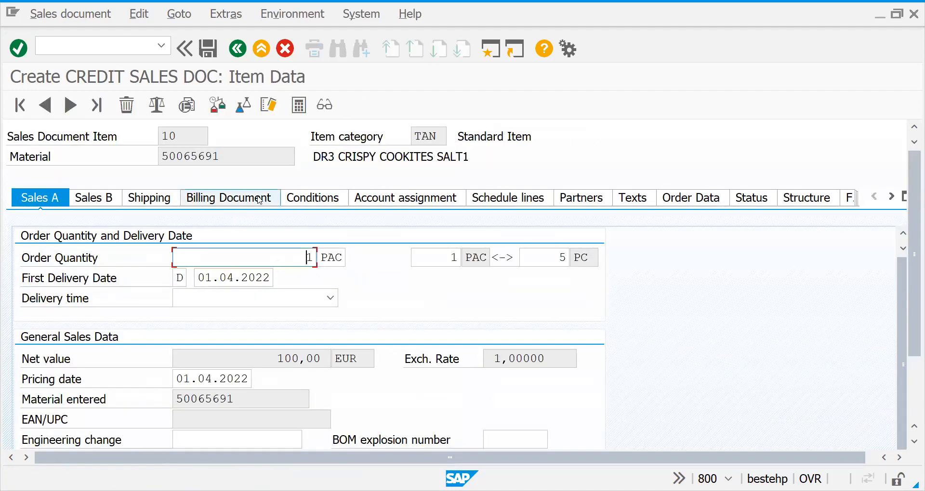
pyautogui.click(161, 201)
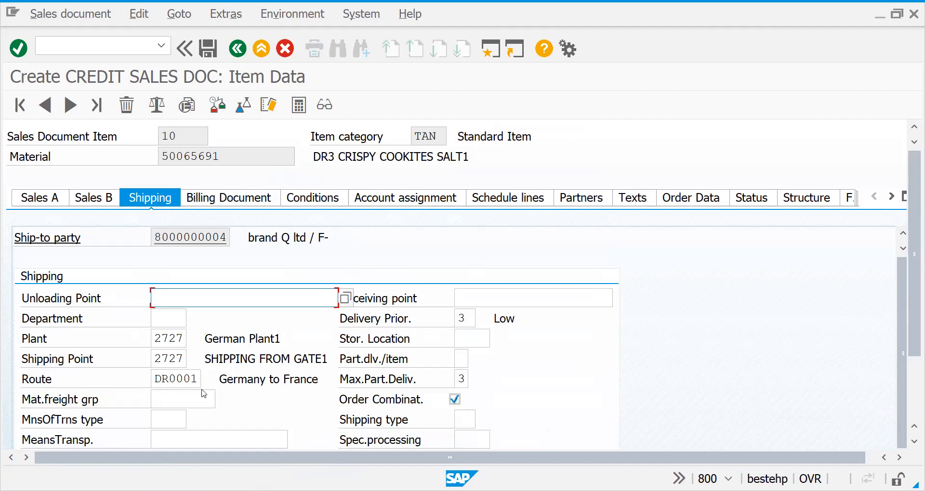
pyautogui.click(235, 53)
# Start creating a condition record with transaction VK11 for condition type MWST, using the Export Taxes key combination
pyautogui.click(95, 48)
pyautogui.write('/NVL')
pyautogui.press('BackSpace')
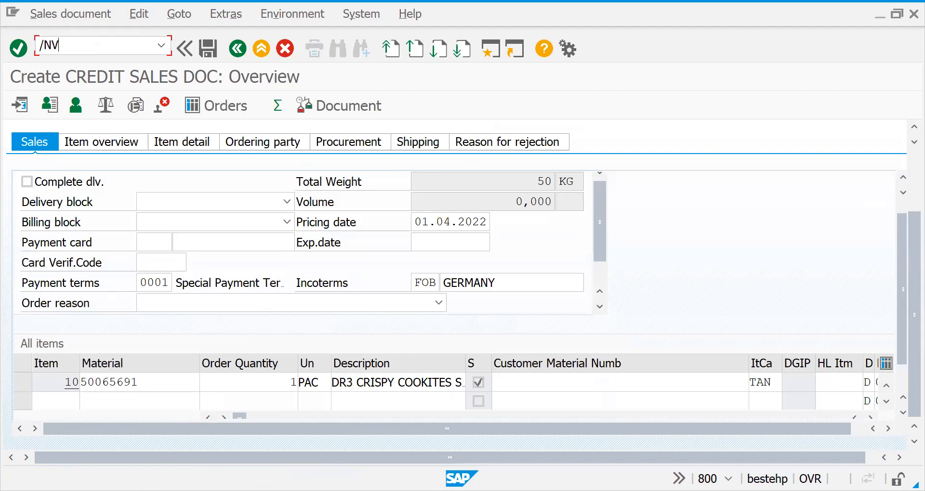
pyautogui.write('K11')
pyautogui.press('Return')
pyautogui.write('MWST')
pyautogui.press('Return')
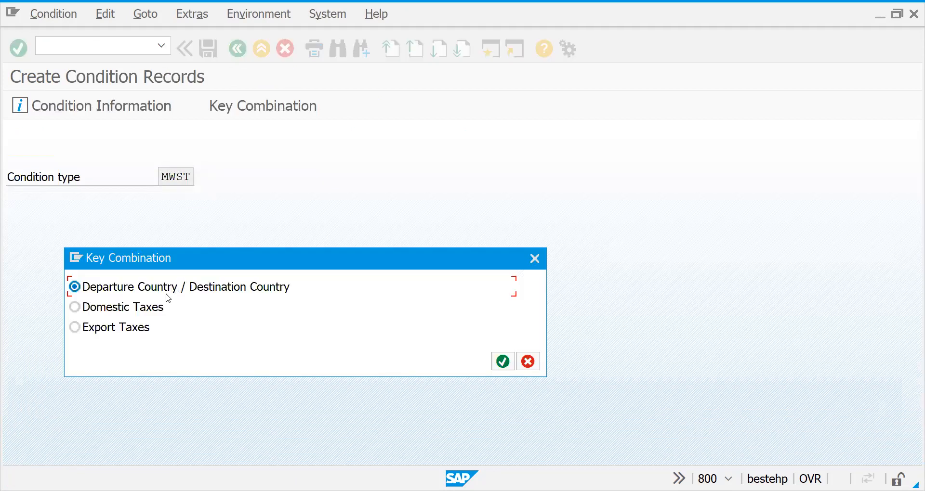
pyautogui.click(125, 328)
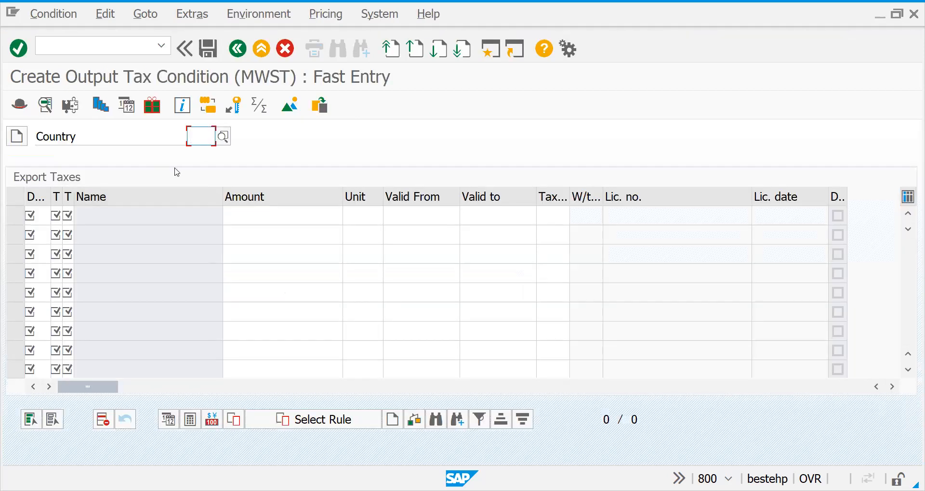
# Enter an export tax record for country DE and destination FR with both tax classes 1, amount 10 and tax code 1O
pyautogui.write('DE')
pyautogui.press('Return')
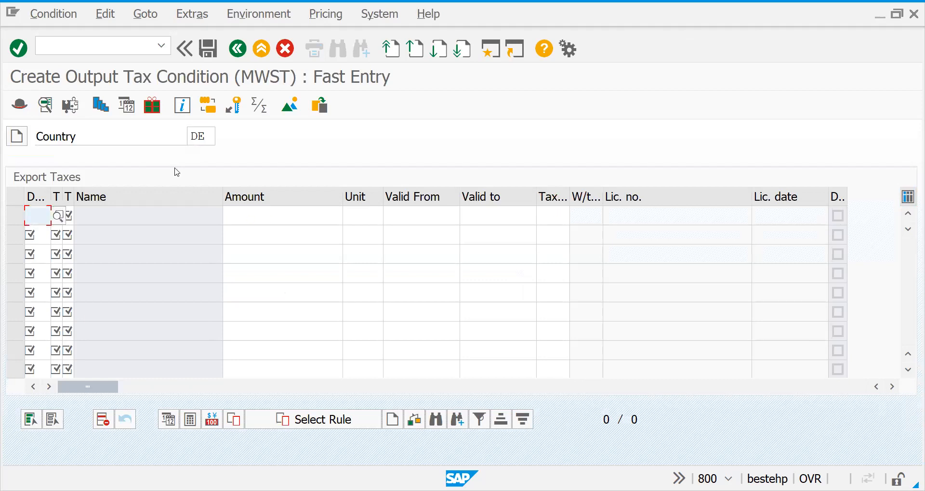
pyautogui.write('FR')
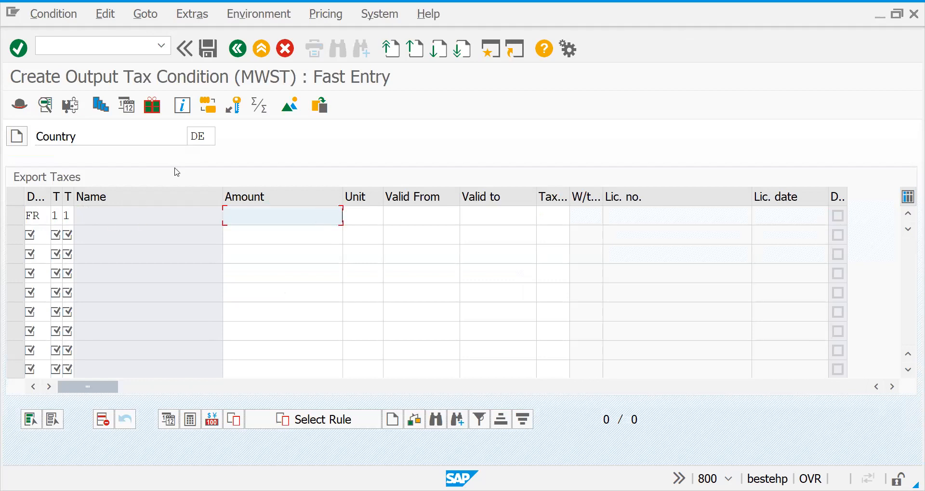
pyautogui.write('1110')
pyautogui.press('Tab')
pyautogui.press('Tab')
pyautogui.press('Tab')
pyautogui.press('Tab')
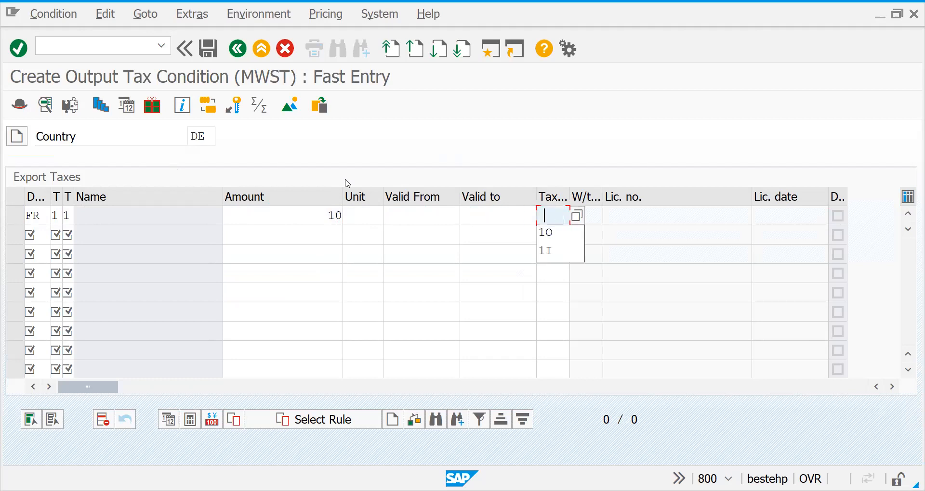
pyautogui.press('Down')
pyautogui.press('Return')
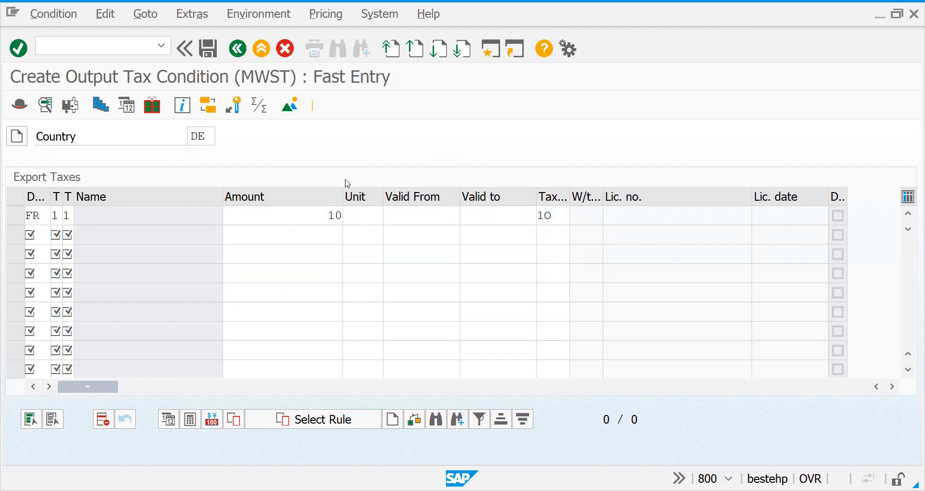
pyautogui.press('Return')
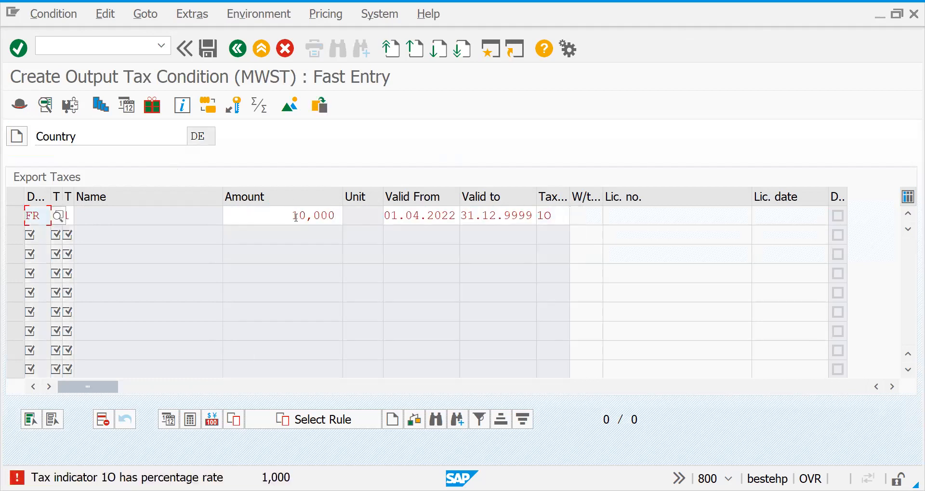
# Correct the export tax amount to 1 and save the condition record
pyautogui.click(295, 218)
pyautogui.write('1')
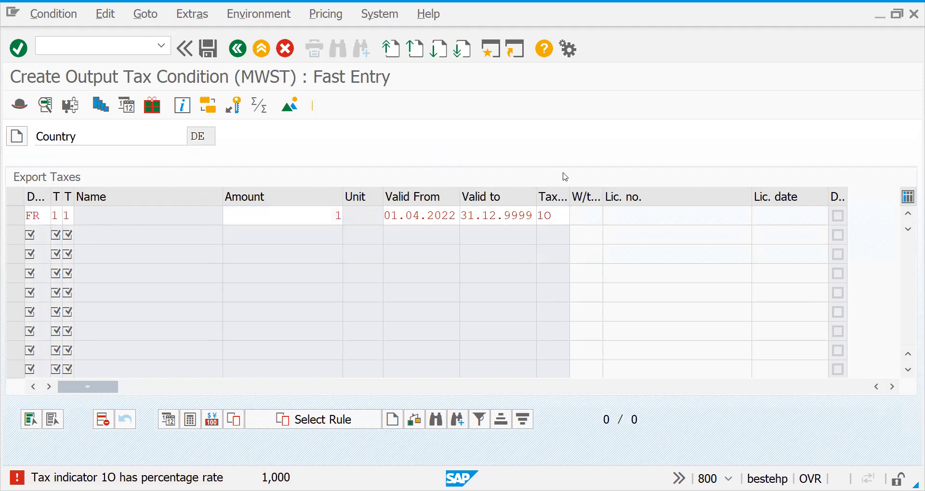
pyautogui.press('Return')
pyautogui.click(204, 50)
# Start another credit sales document and enter the customer number of brand Q ltd as the sold-to party
pyautogui.click(109, 48)
pyautogui.write('/NV')
pyautogui.press('Return')
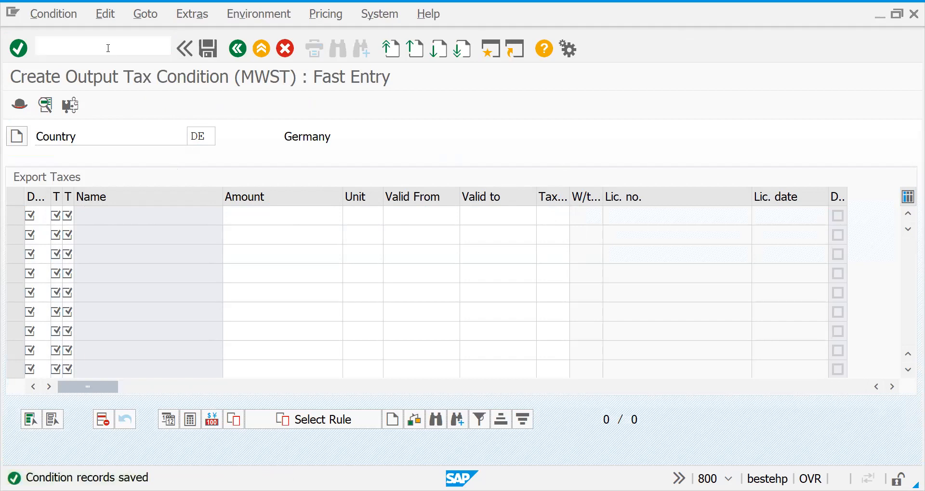
pyautogui.press('Return')
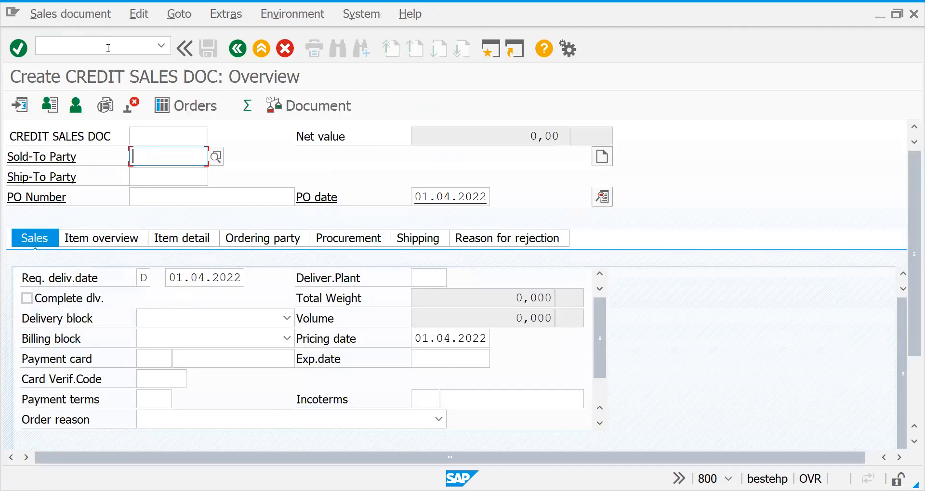
pyautogui.write('8000000004')
pyautogui.press('Return')
# Enter material 50065691 with quantity 1 as the new order's first item
pyautogui.write('50065691')
pyautogui.press('Tab')
pyautogui.write('1')
pyautogui.press('Return')
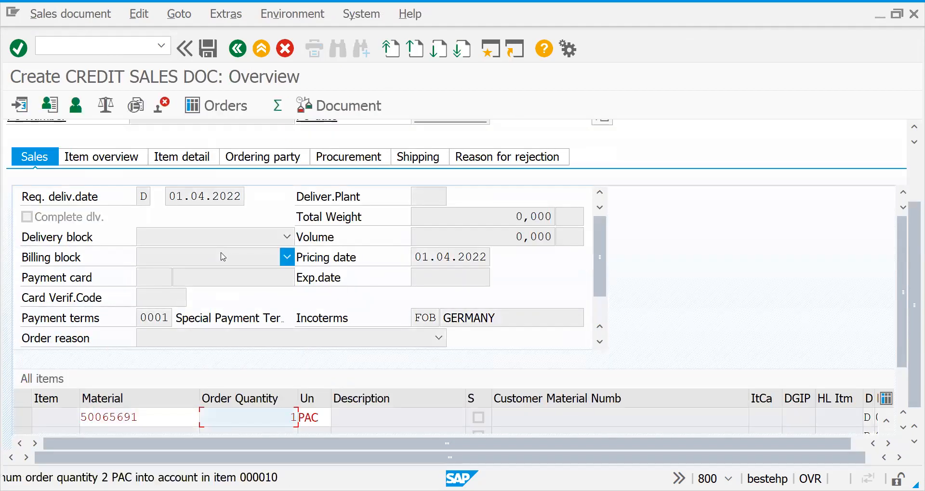
pyautogui.press('Return')
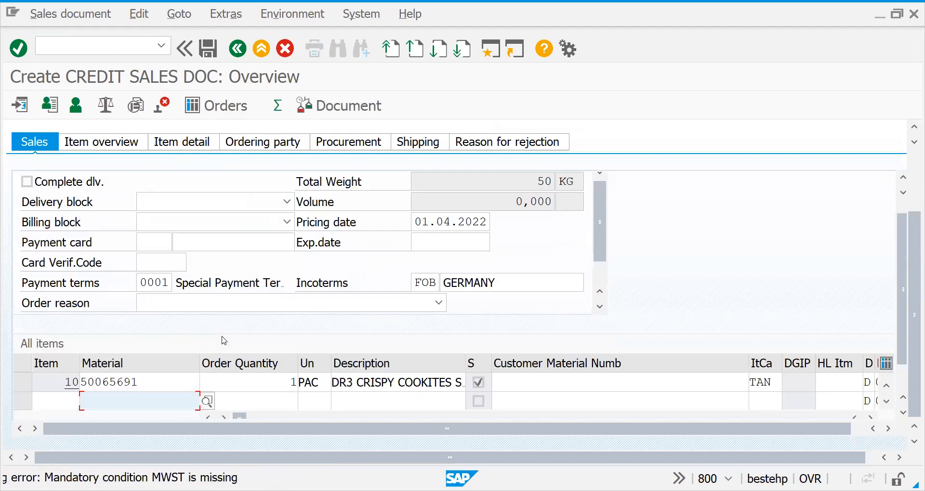
# Open the order item's conditions and run the pricing analysis
pyautogui.doubleClick(270, 382)
pyautogui.click(313, 198)
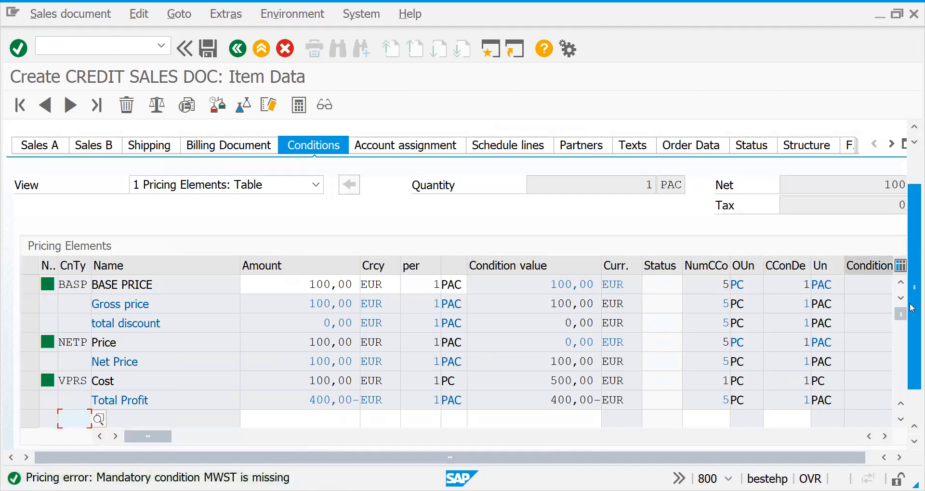
pyautogui.scroll(-2, 395, 385)
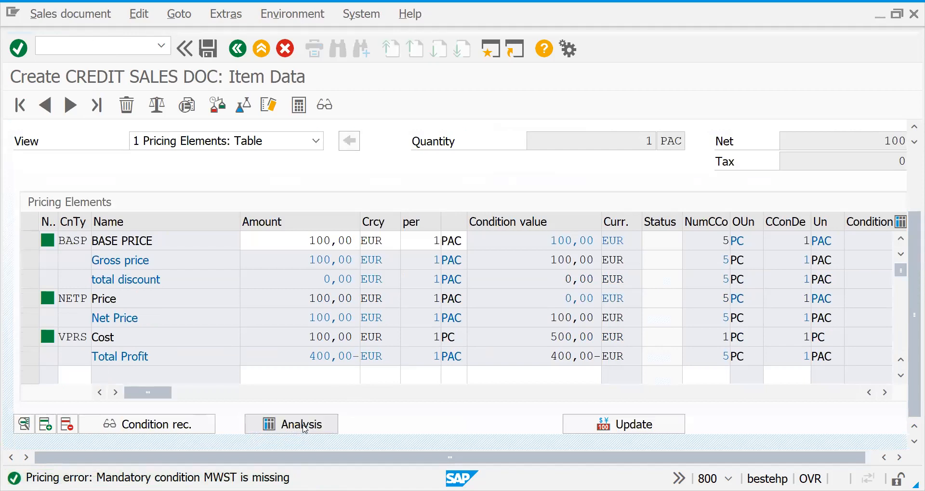
pyautogui.click(302, 427)
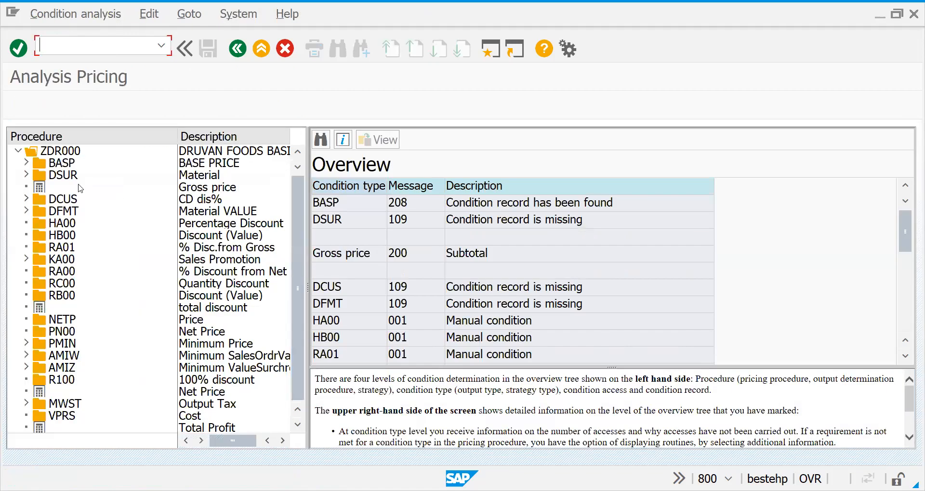
# Examine the MWST output tax accesses in the pricing analysis, down to the details of the Export Taxes access 020
pyautogui.click(27, 406)
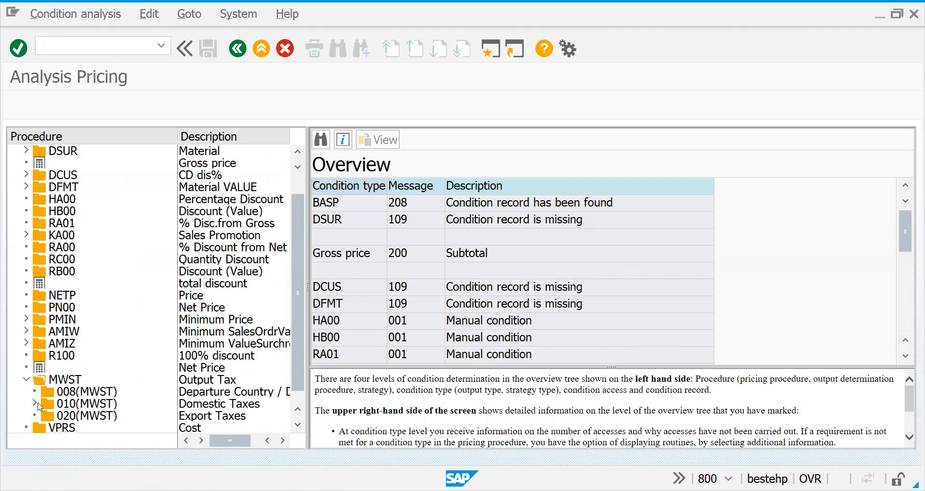
pyautogui.click(34, 405)
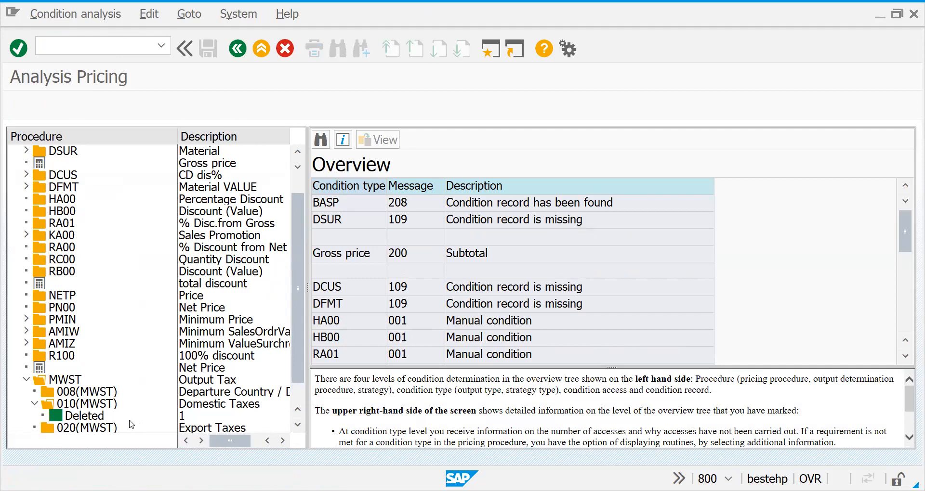
pyautogui.click(80, 429)
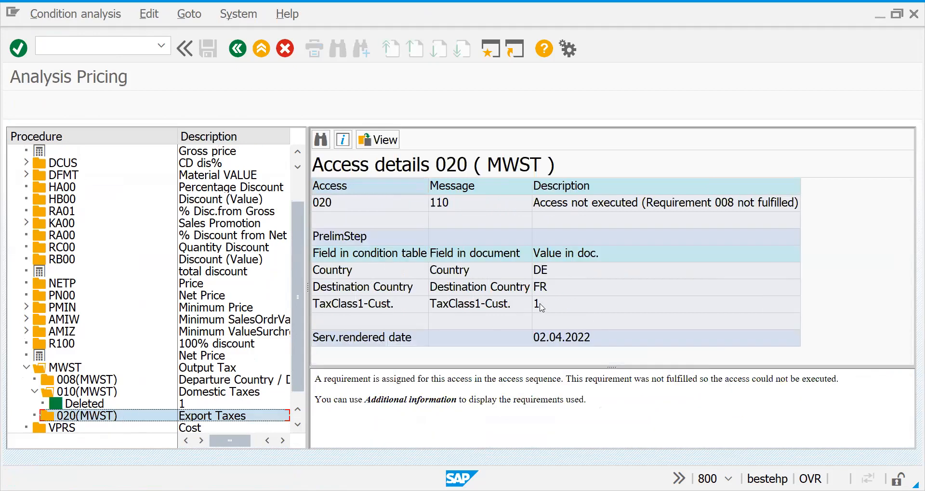
# Leave the pricing analysis and open the access sequences maintenance for pricing, acknowledging the cross-client caution
pyautogui.click(61, 40)
pyautogui.write('/NV/07')
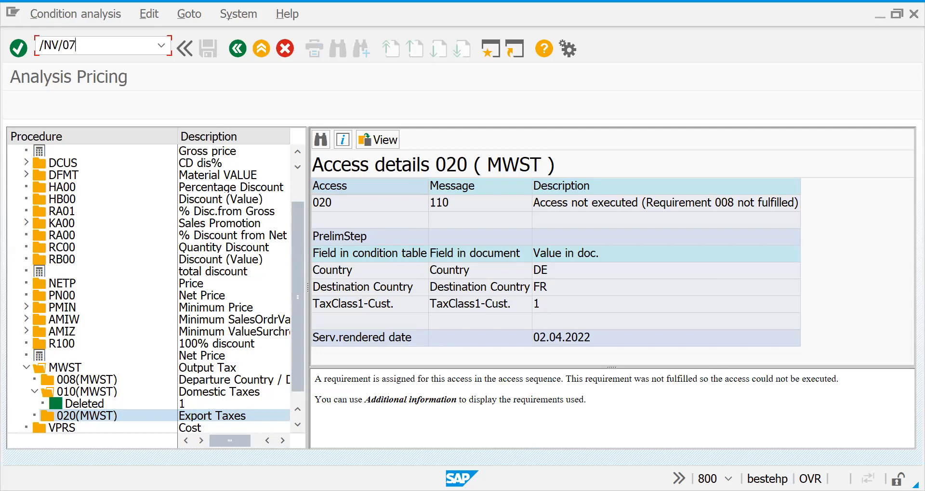
pyautogui.press('Return')
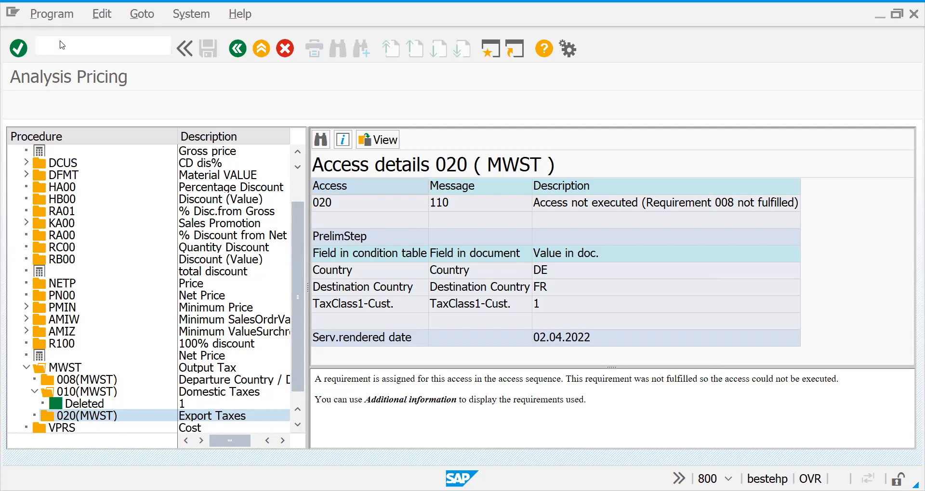
pyautogui.press('Return')
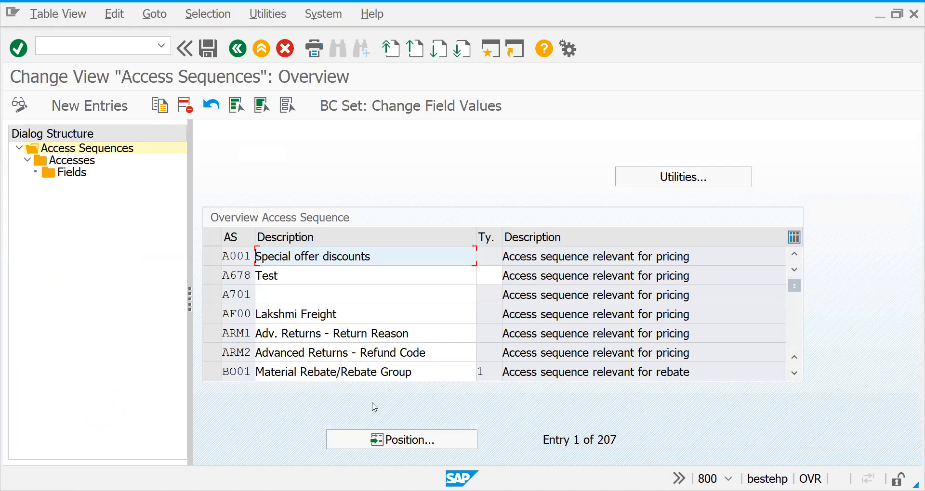
# Position the access sequence list on the entry MWST
pyautogui.click(379, 442)
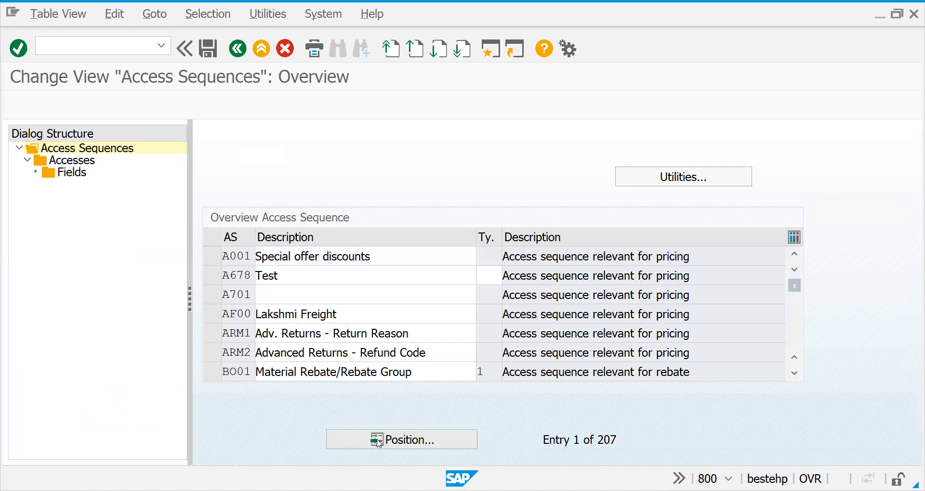
pyautogui.write('MWST')
pyautogui.press('Return')
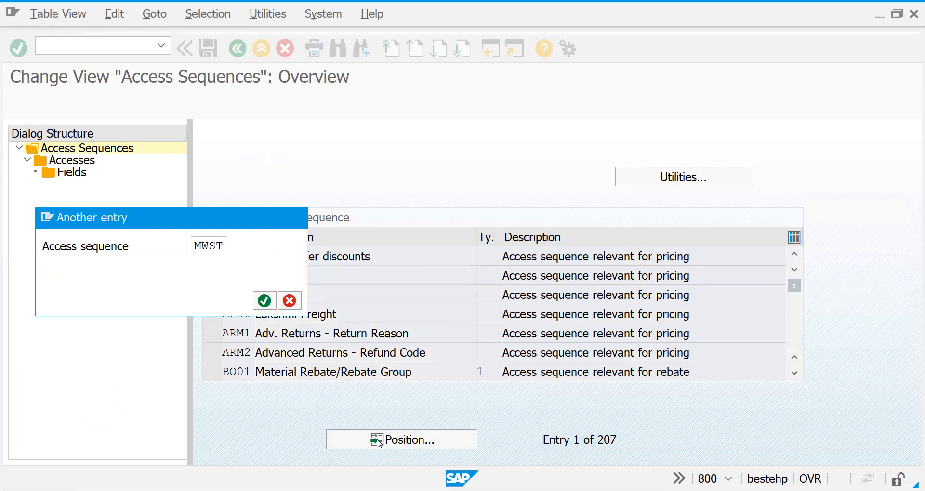
# Clear the requirements of the Domestic Taxes and Export Taxes accesses in access sequence MWST and save them to the proposed workbench request
pyautogui.click(221, 258)
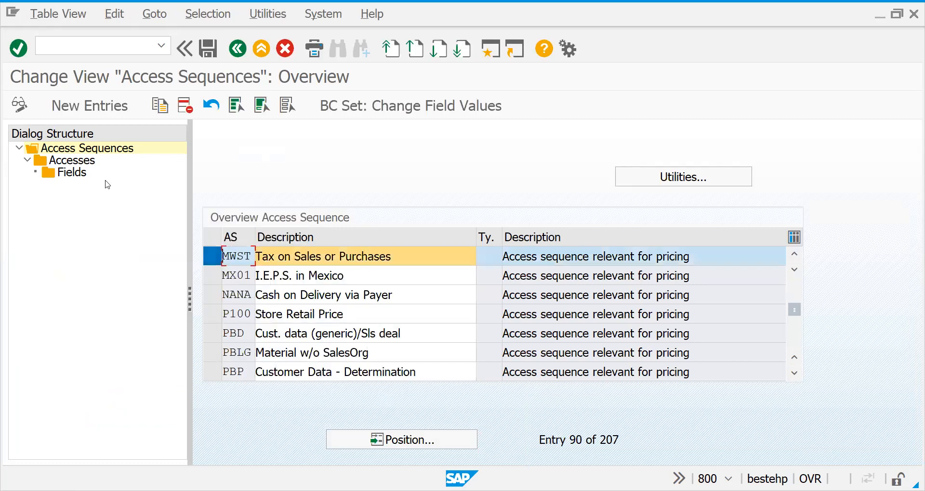
pyautogui.doubleClick(85, 161)
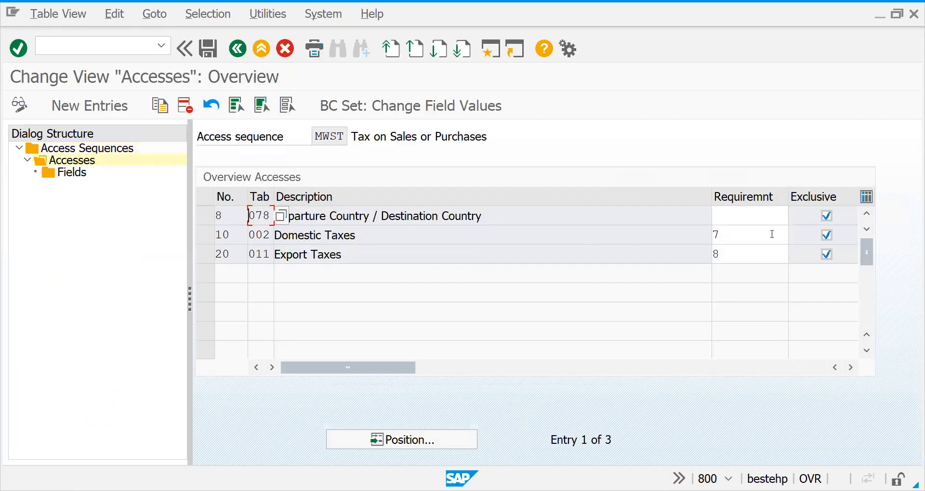
pyautogui.click(741, 239)
pyautogui.press('BackSpace')
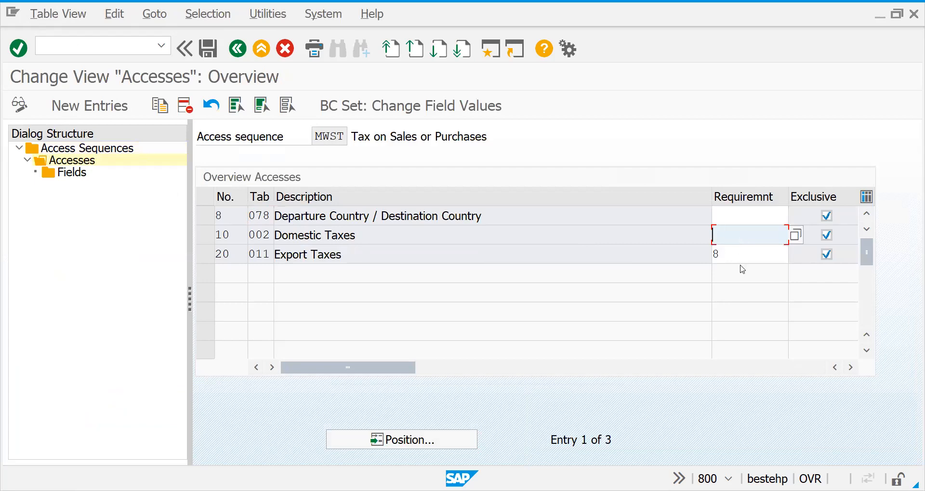
pyautogui.click(731, 262)
pyautogui.press('BackSpace')
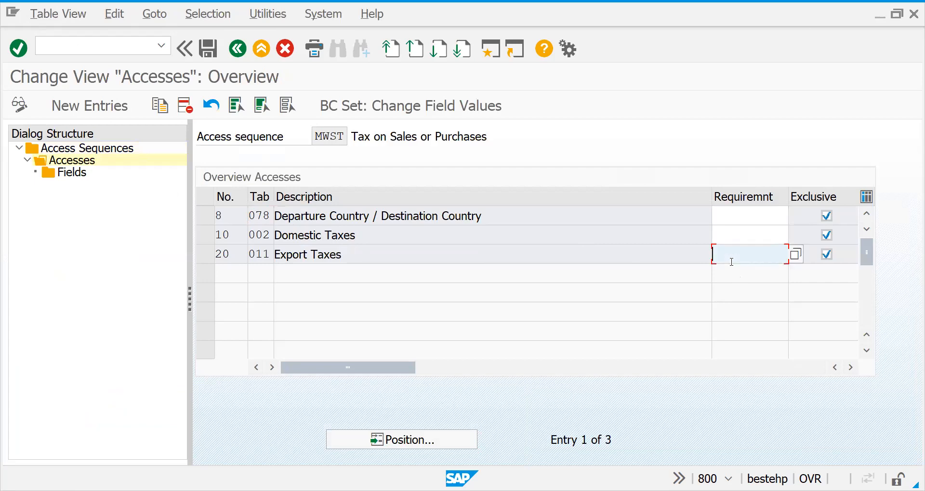
pyautogui.press('Return')
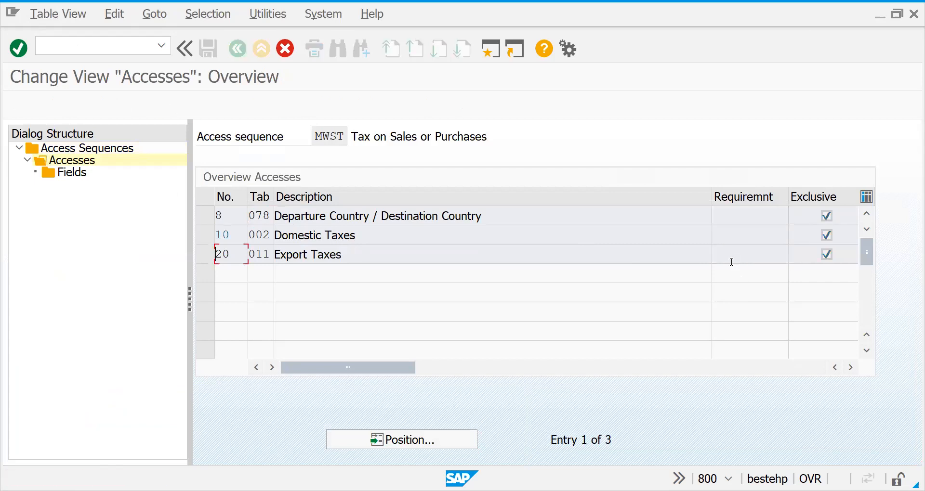
pyautogui.hotkey('ctrl', 's')
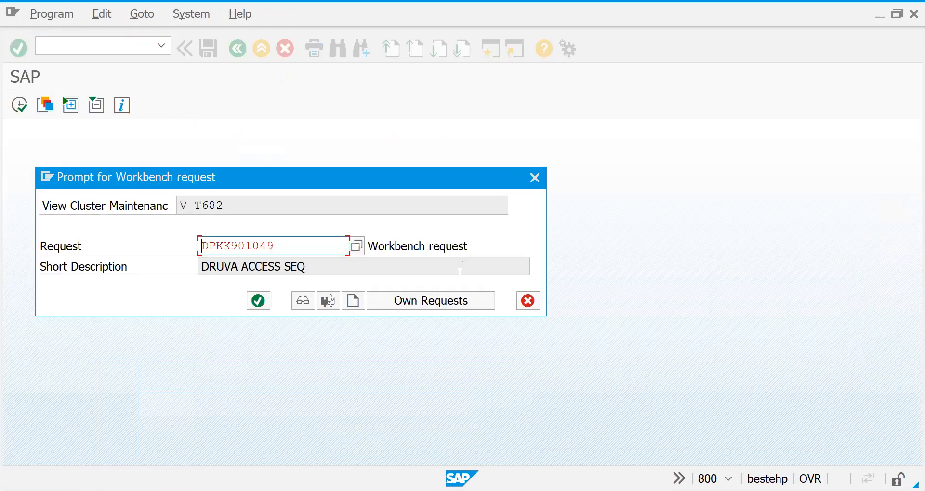
pyautogui.click(265, 299)
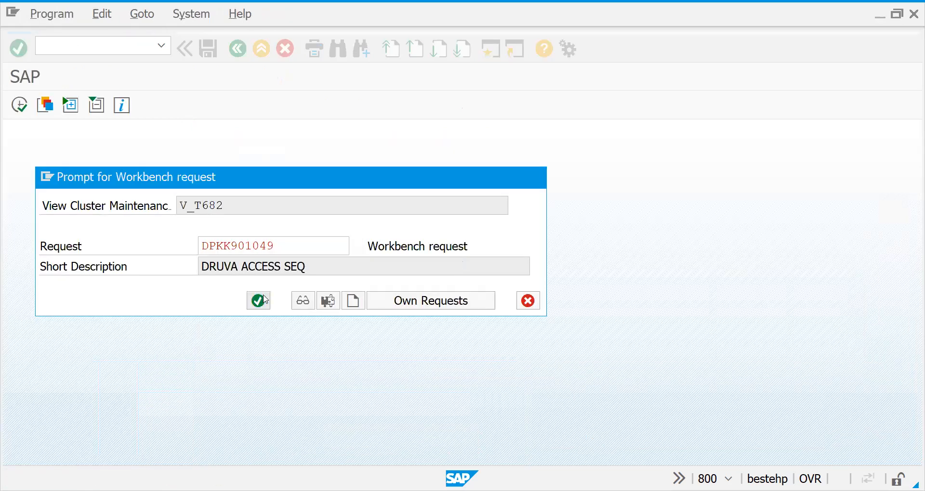
# Start a new sales order with transaction VA01, using order type ZOR1 and the sales area 2727, 27, 27
pyautogui.hotkey('ctrl', '/')
pyautogui.write('/NVA01')
pyautogui.press('Return')
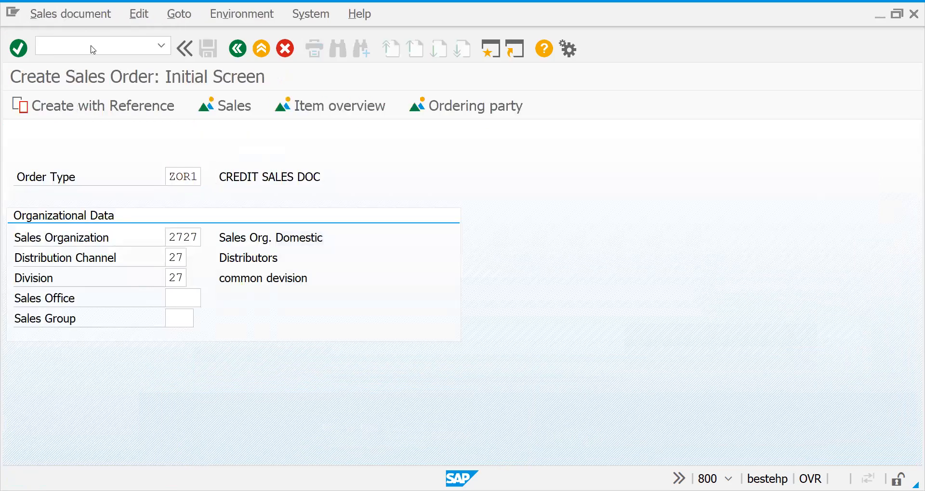
pyautogui.press('Return')
# Enter the customer number as sold-to party and add material 50065691 with order quantity 1
pyautogui.write('8000000004')
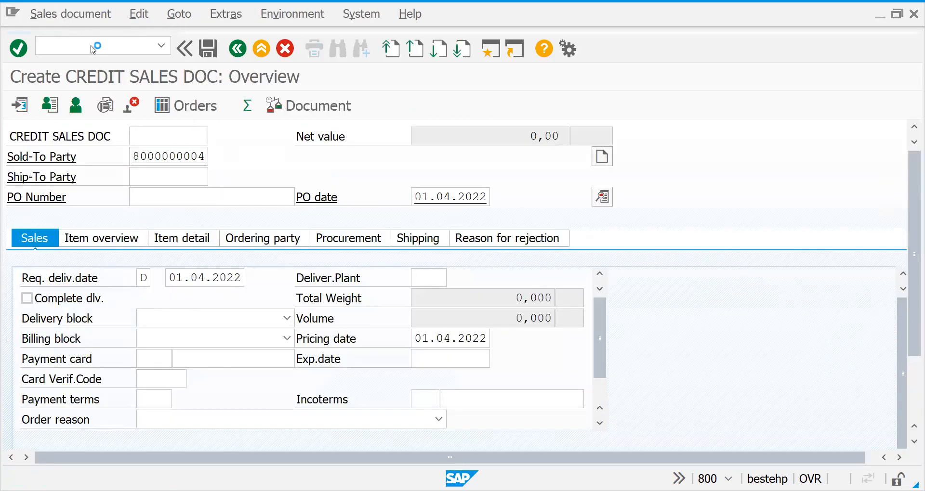
pyautogui.press('Down')
pyautogui.press('Return')
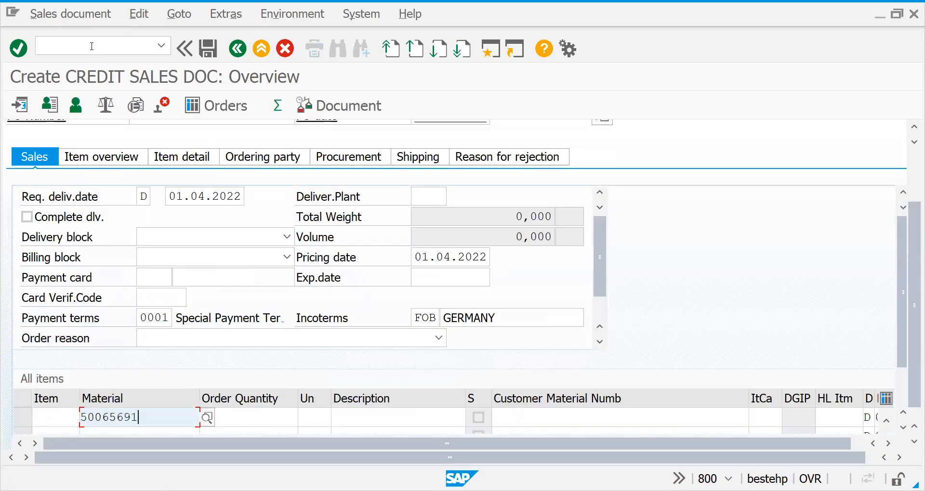
pyautogui.press('Tab')
pyautogui.write('1')
pyautogui.press('Return')
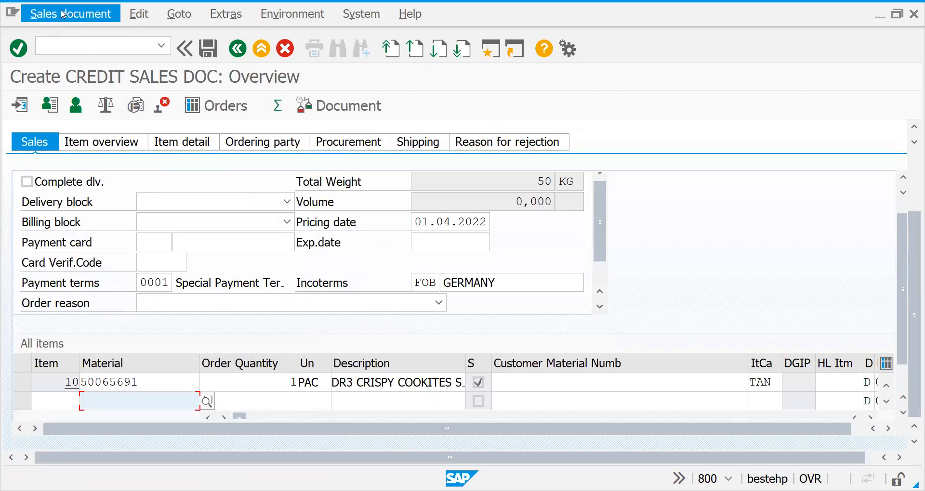
# Check the route in the shipping data of order item 10 and deliver the sales order
pyautogui.doubleClick(217, 381)
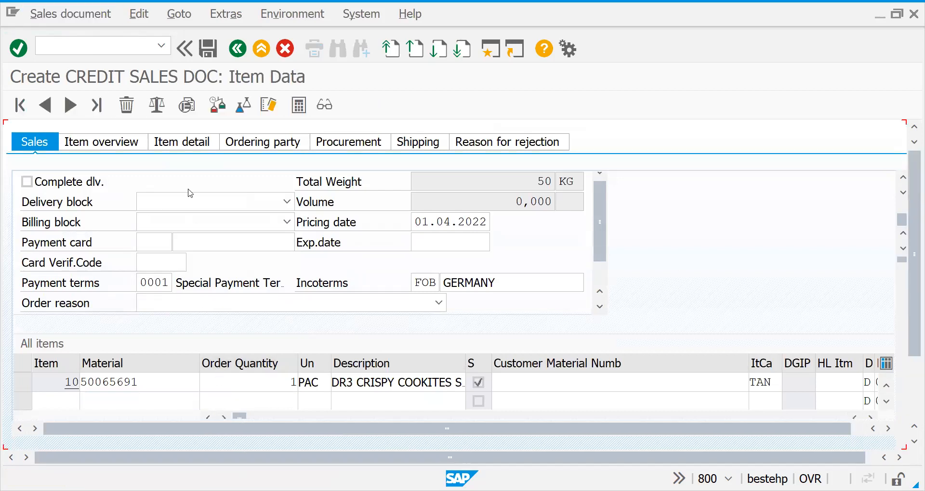
pyautogui.click(162, 200)
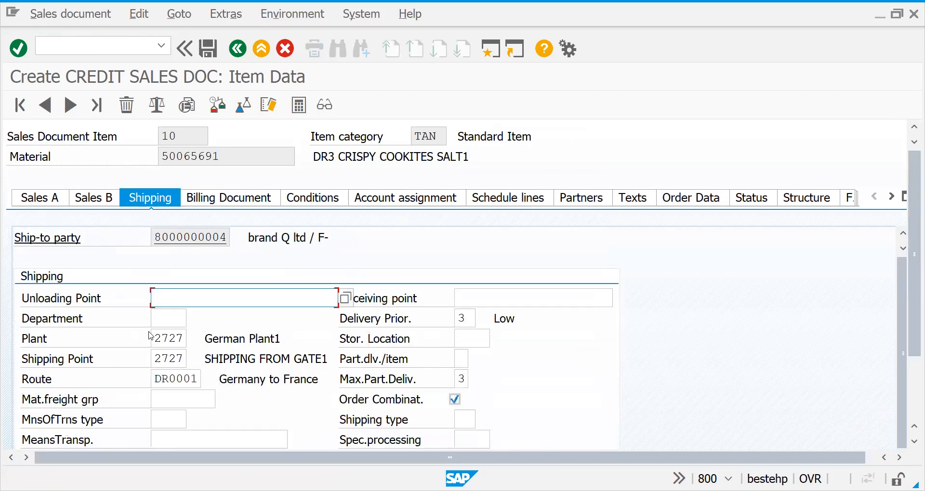
pyautogui.click(77, 13)
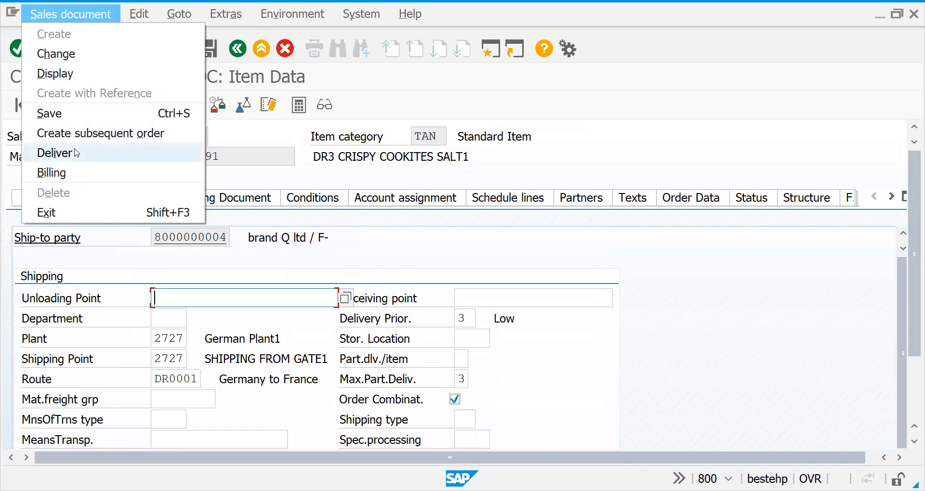
pyautogui.click(76, 153)
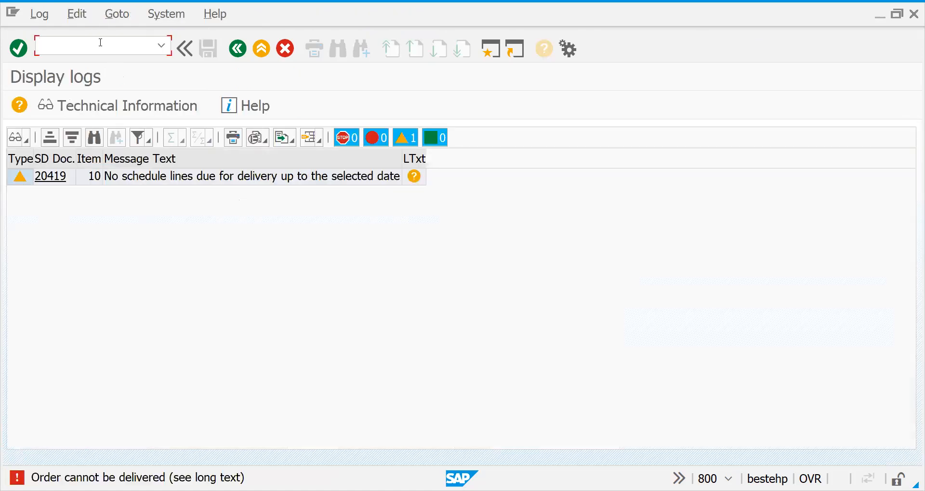
# Leave the delivery log, create the outbound delivery with selection date 10.04.2022 and view its transport data
pyautogui.click(237, 48)
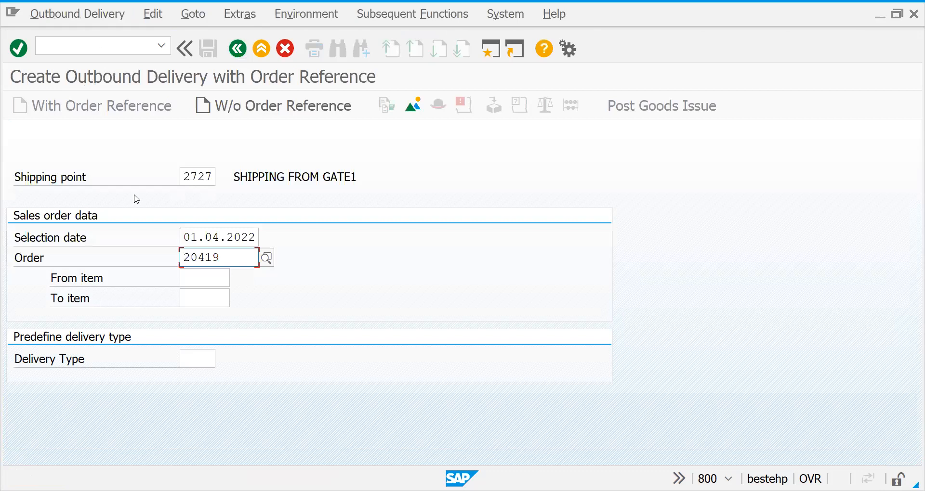
pyautogui.click(187, 238)
pyautogui.moveTo(192, 239); pyautogui.dragTo(195, 239)
pyautogui.write('1')
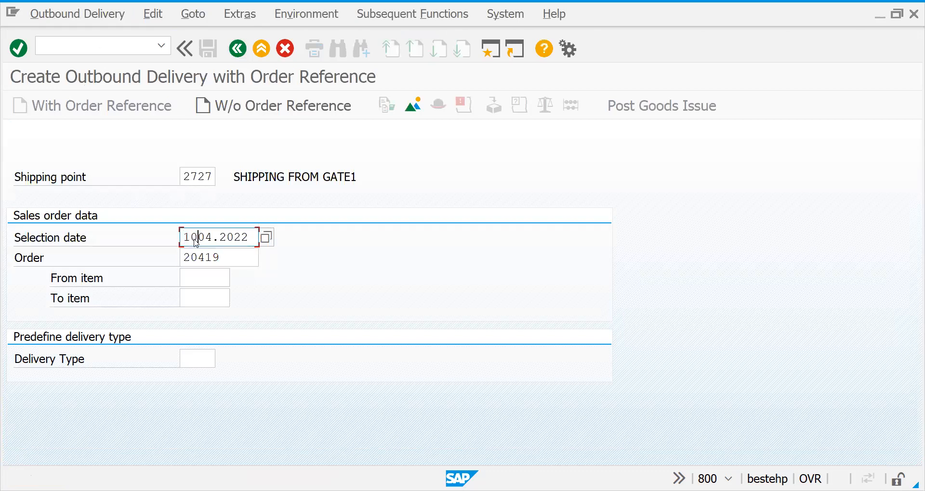
pyautogui.press('Return')
pyautogui.write('1-0.04')
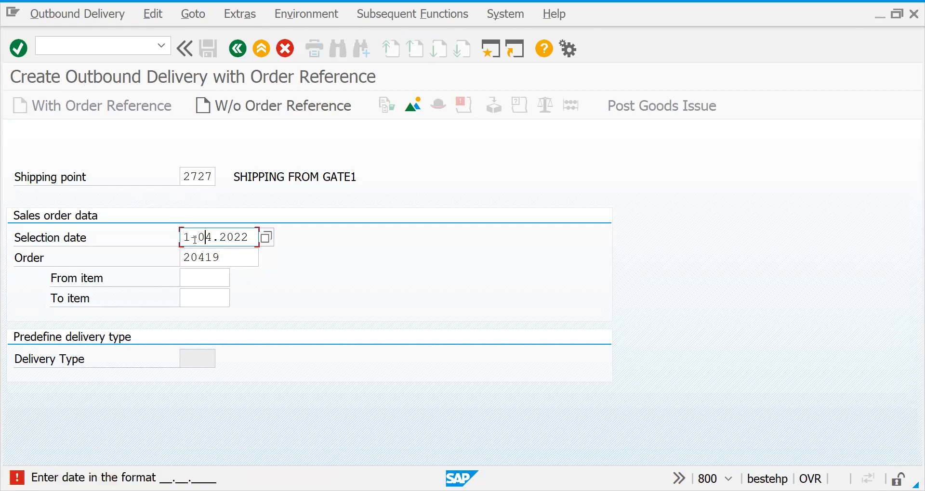
pyautogui.write('.202')
pyautogui.press('Return')
pyautogui.write('04.2022')
pyautogui.press('Return')
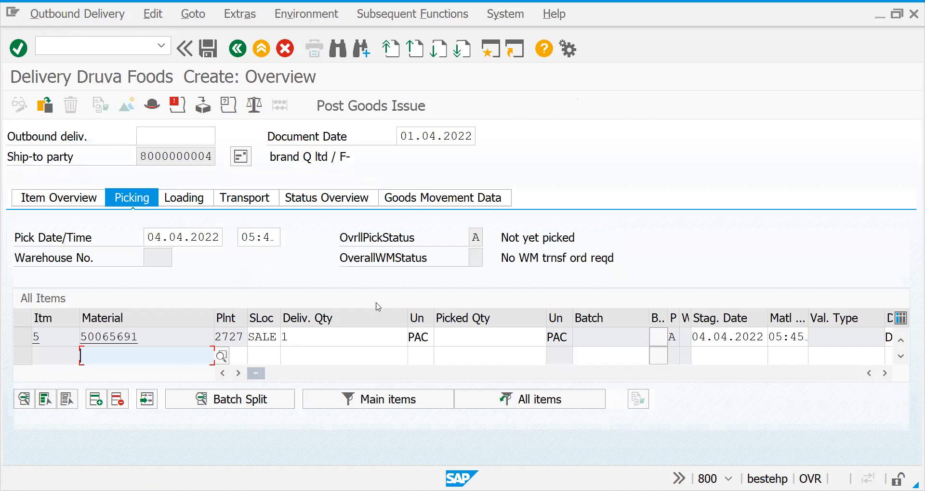
pyautogui.click(251, 201)
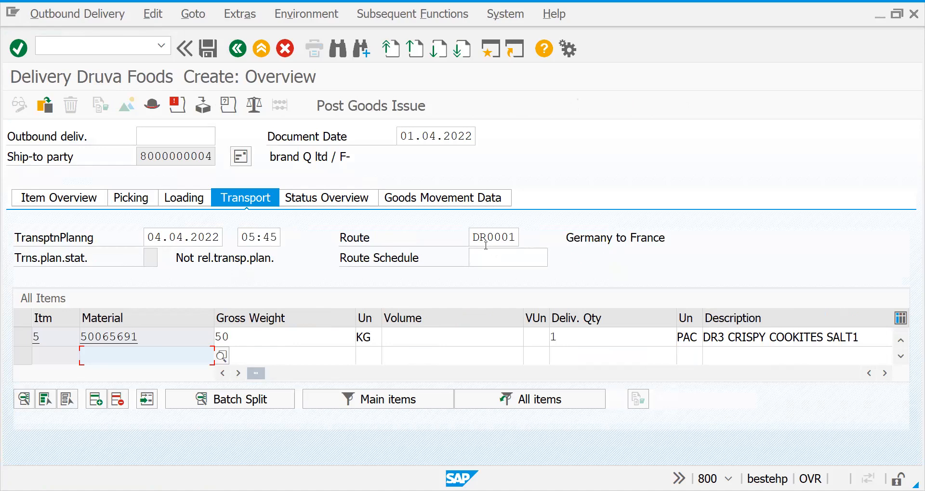
# Leave the outbound delivery and open the SAP Reference IMG through transaction SPRO
pyautogui.click(96, 42)
pyautogui.write('/N')
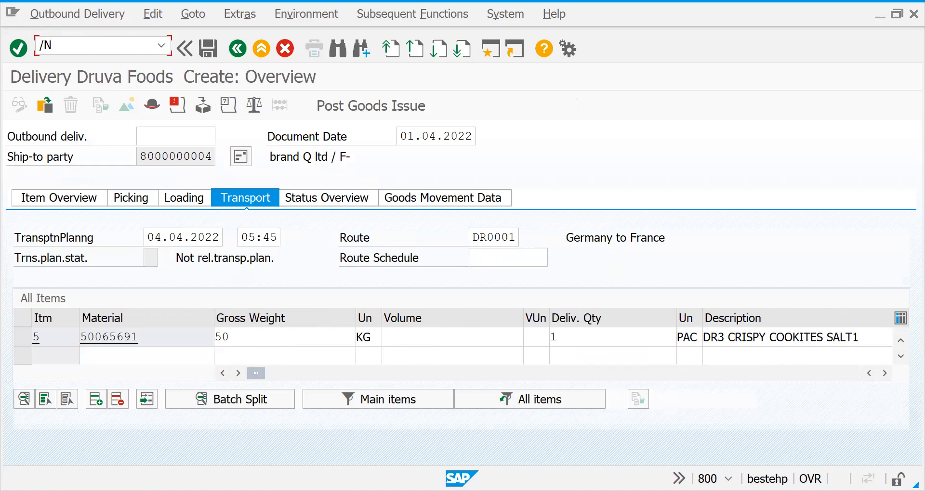
pyautogui.press('Return')
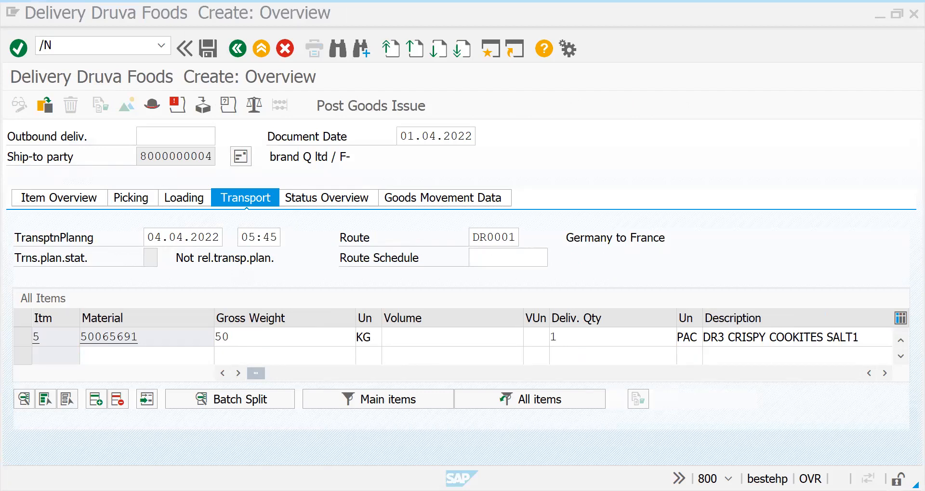
pyautogui.write('/NSPRO')
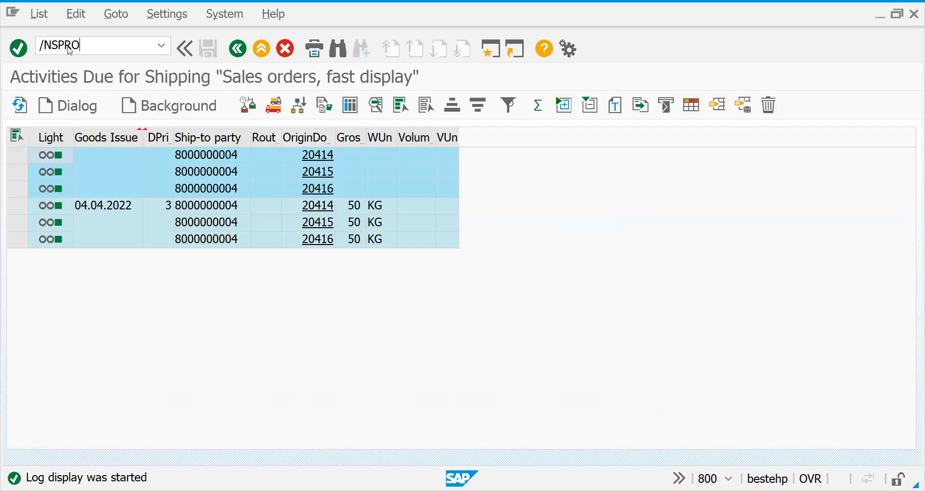
pyautogui.press('Return')
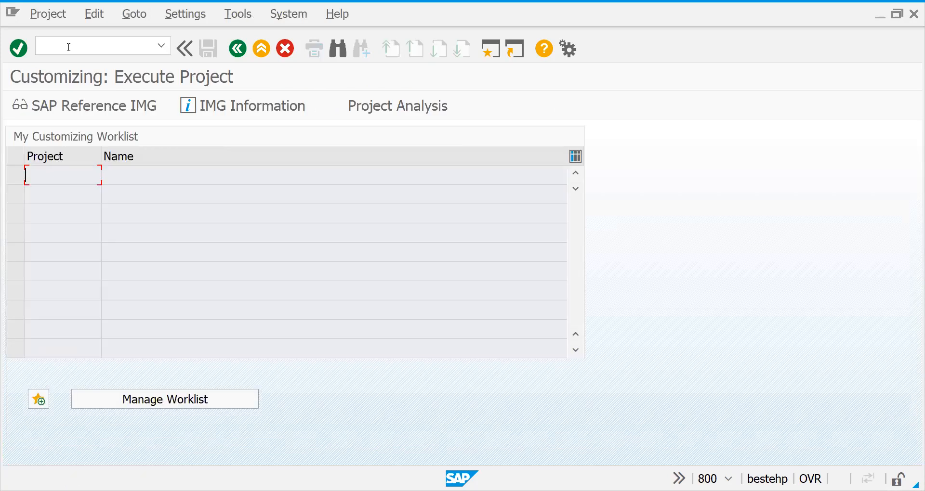
pyautogui.click(94, 104)
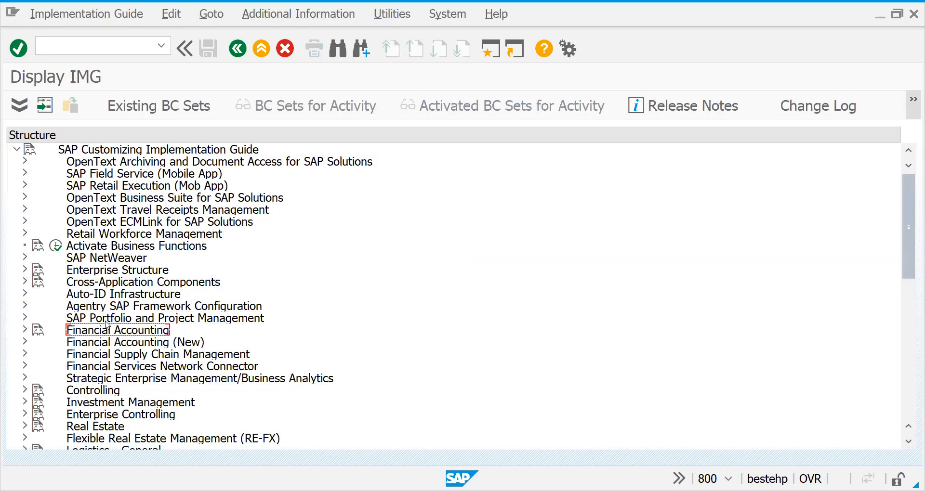
# Expand the Logistics Execution node in the implementation guide
pyautogui.scroll(-4, 107, 324)
pyautogui.press('Down')
pyautogui.press('Up')
pyautogui.press('Up')
pyautogui.press('Up')
pyautogui.press('Up')
pyautogui.press('Up')
pyautogui.press('Up')
pyautogui.press('Up')
pyautogui.press('Up')
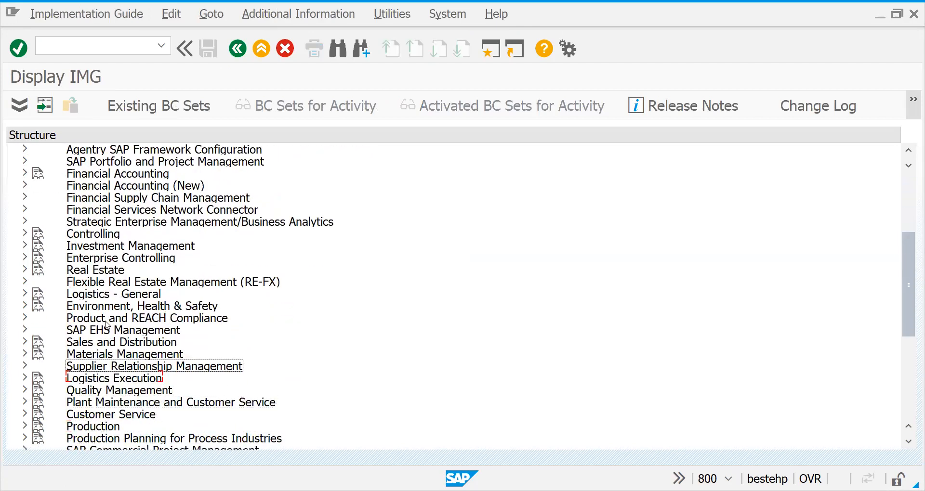
pyautogui.press('Right')
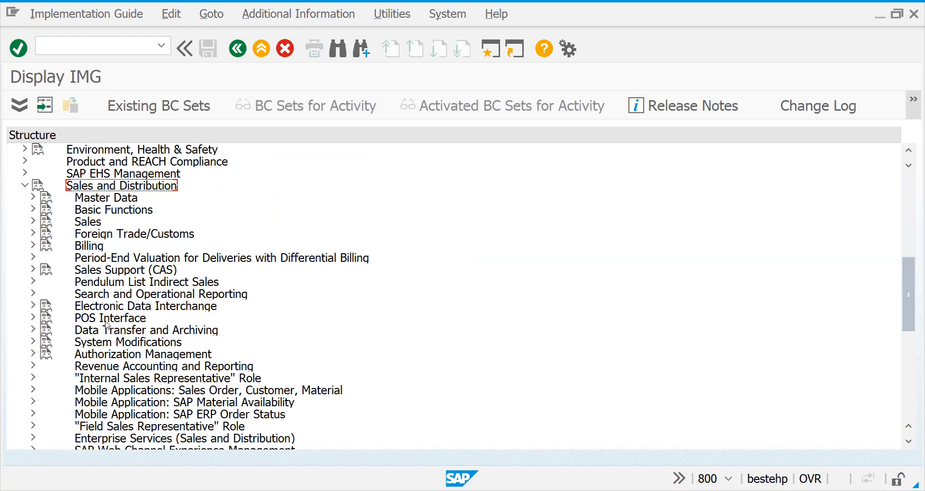
pyautogui.press('Left')
pyautogui.press('Down')
pyautogui.press('Down')
pyautogui.press('Down')
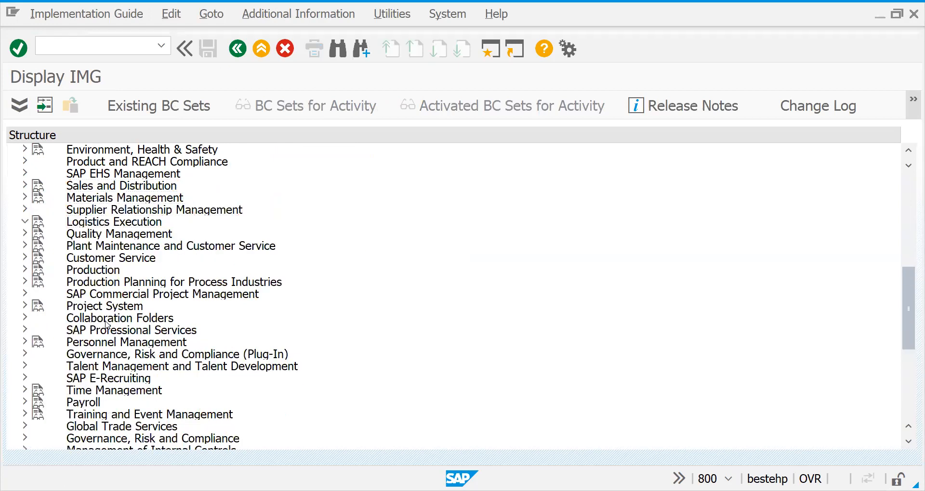
pyautogui.press('Right')
# Expand the Shipping node under Logistics Execution and go to Basic Shipping Functions
pyautogui.press('Down')
pyautogui.press('Down')
pyautogui.press('Down')
pyautogui.press('Down')
pyautogui.press('Down')
pyautogui.press('Down')
pyautogui.press('Right')
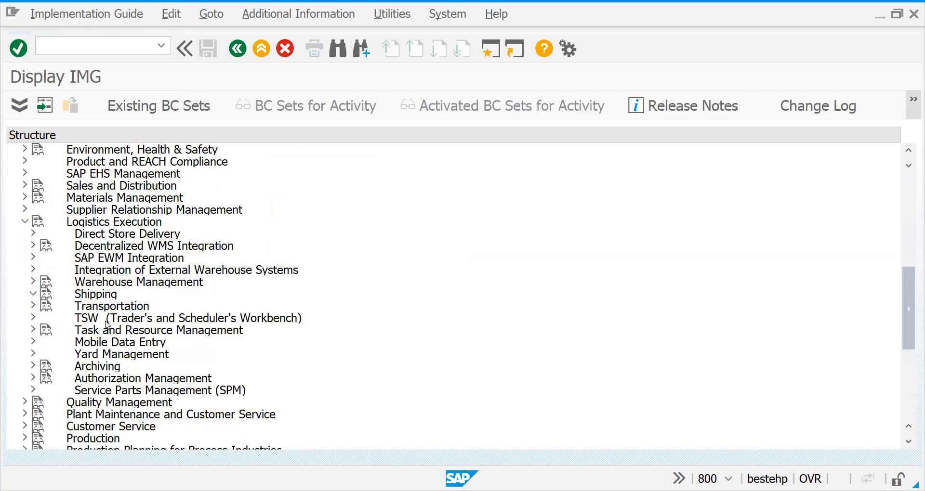
pyautogui.press('Down')
pyautogui.press('Down')
pyautogui.press('Up')
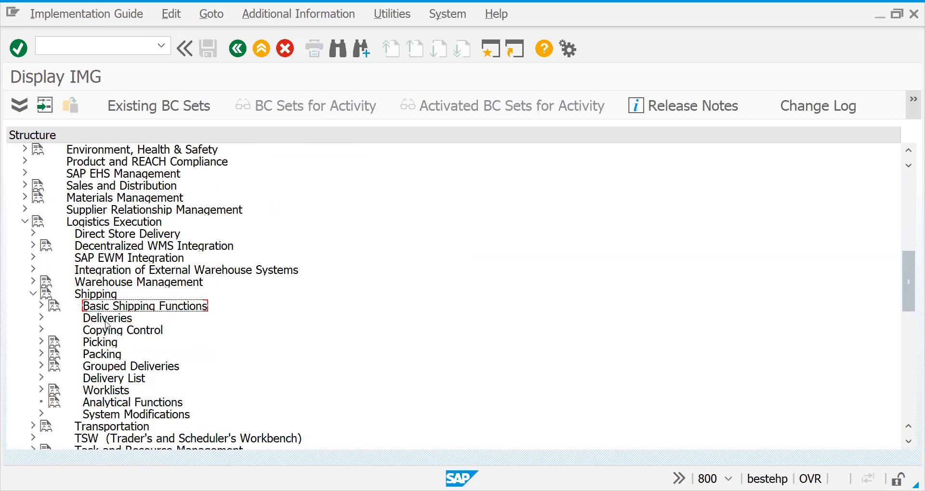
# Open the Maintain Route Determination activity under Basic Shipping Functions, Routes, Route Determination
pyautogui.press('Right')
pyautogui.press('Down')
pyautogui.press('Down')
pyautogui.press('Down')
pyautogui.press('Down')
pyautogui.press('Right')
pyautogui.press('Down')
pyautogui.press('Down')
pyautogui.press('Right')
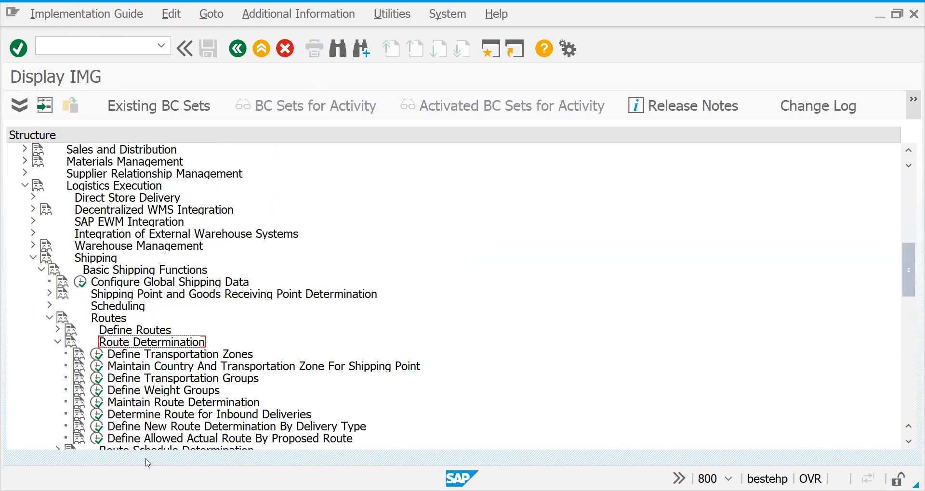
pyautogui.click(98, 402)
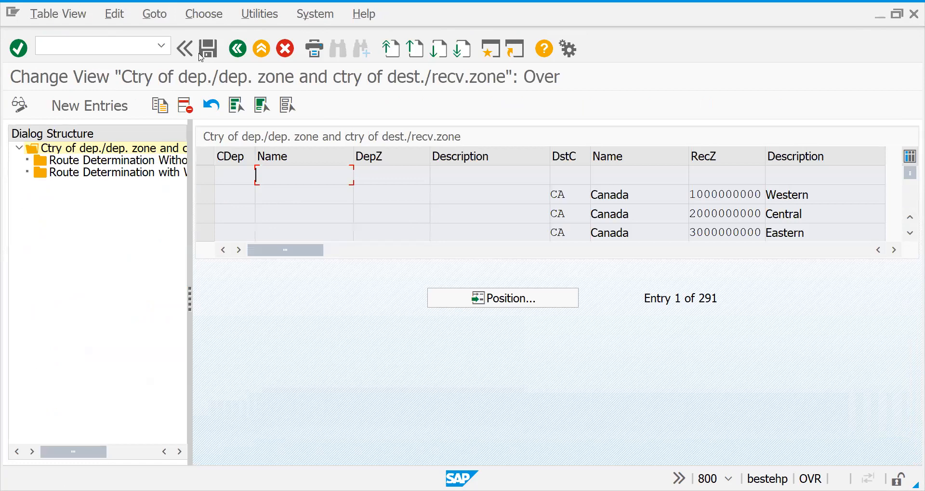
# Switch the country and zone overview to display mode and position it on the entry for shipping point 2727
pyautogui.click(67, 17)
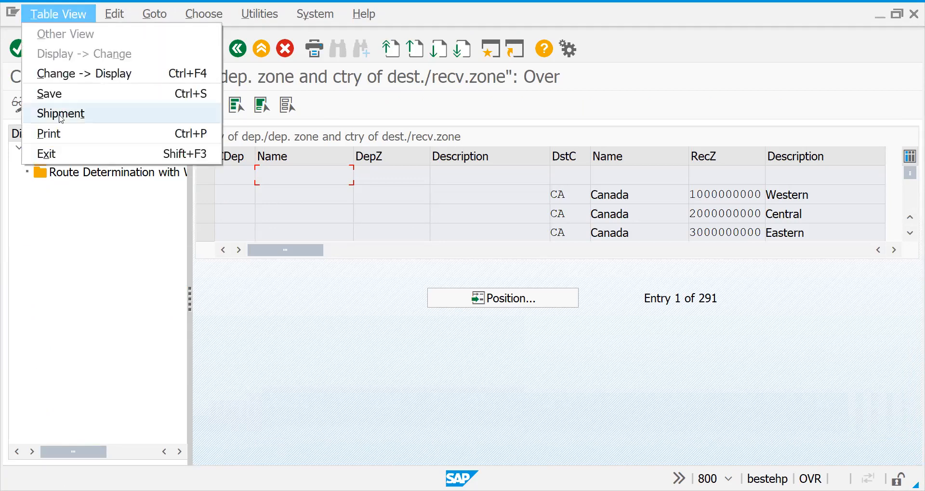
pyautogui.click(139, 79)
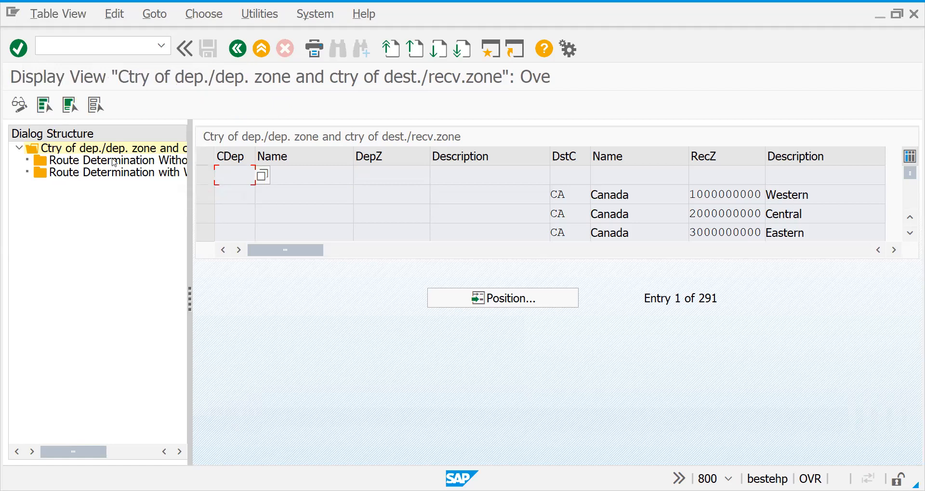
pyautogui.click(119, 176)
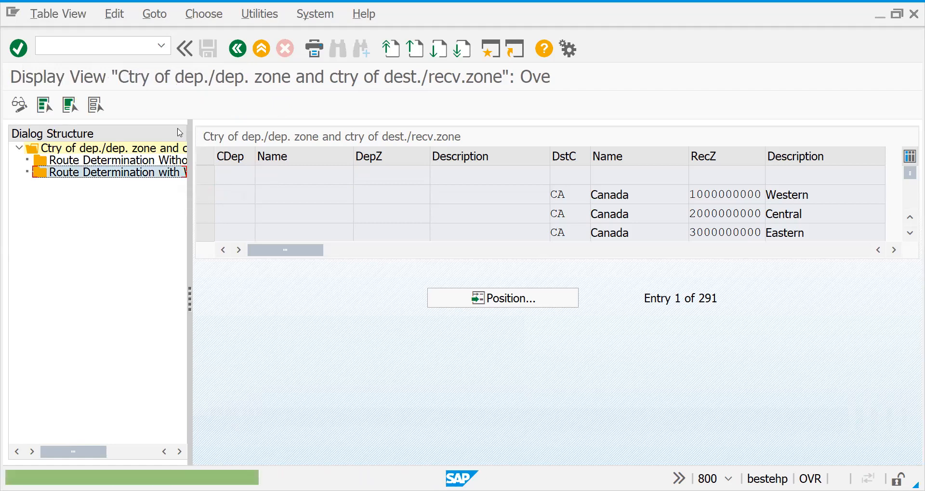
pyautogui.doubleClick(117, 149)
pyautogui.click(523, 302)
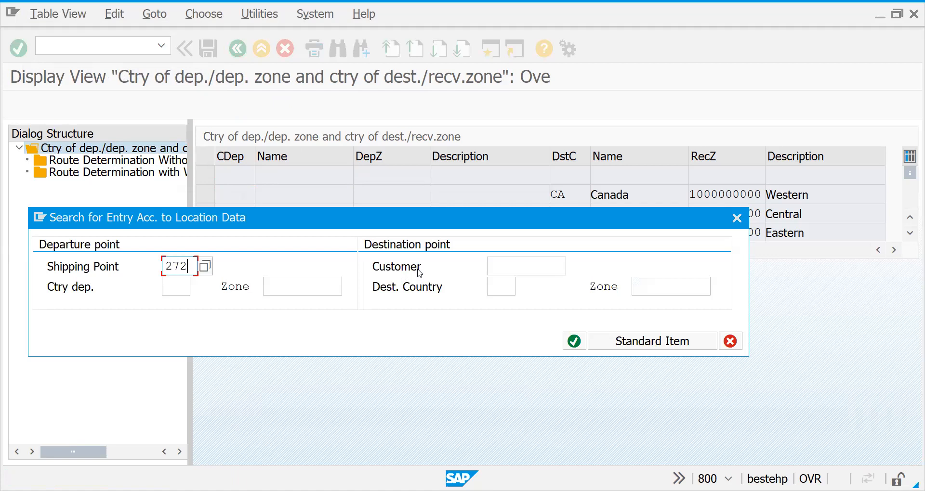
pyautogui.press('Return')
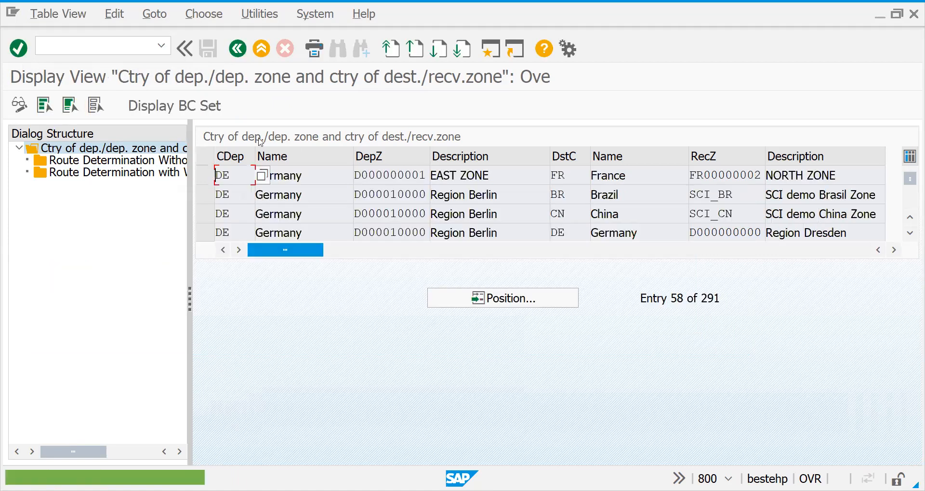
# Return the country and zone overview to change mode and position it on shipping point 2727
pyautogui.click(20, 104)
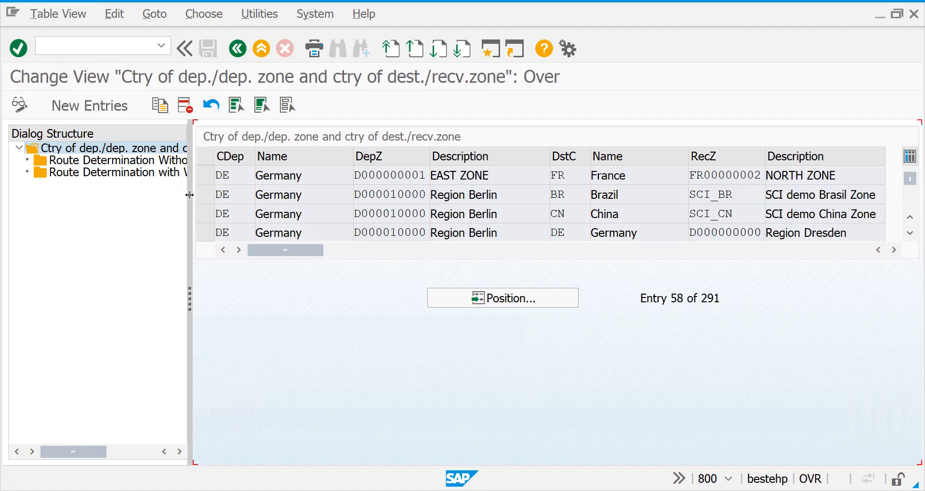
pyautogui.click(495, 296)
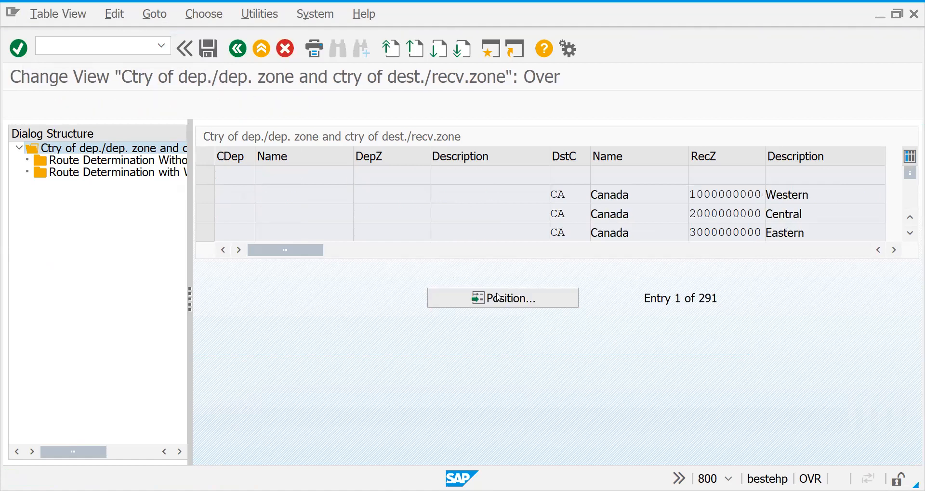
pyautogui.write('27')
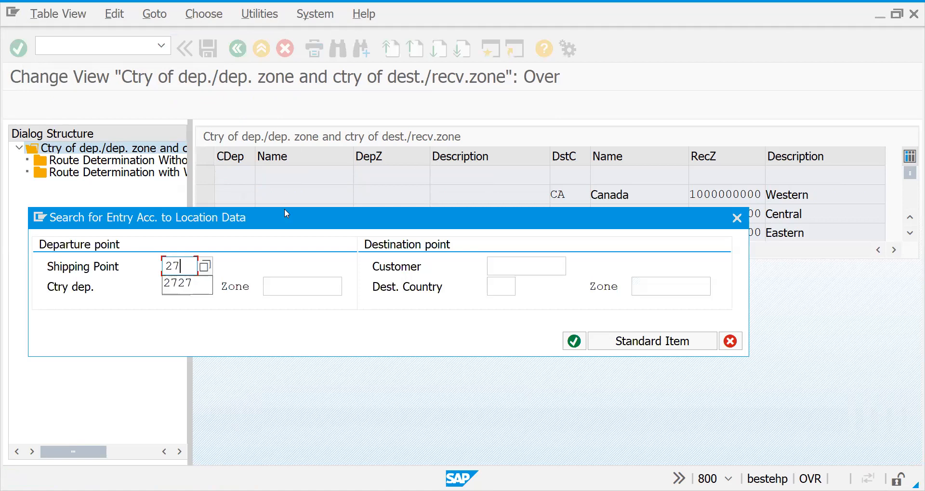
pyautogui.write('27')
pyautogui.press('Return')
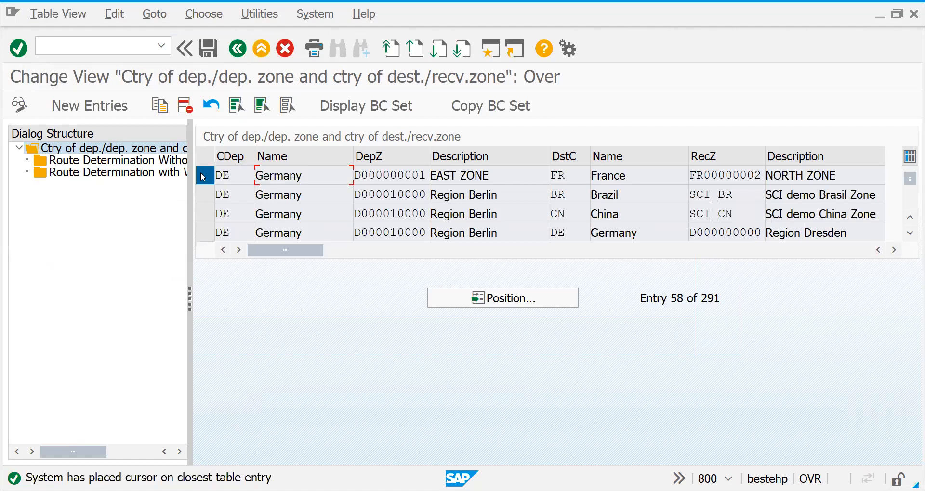
# For Germany EAST ZONE to France NORTH ZONE, examine the route determination with weight group for deliveries and without weight group for orders
pyautogui.click(200, 172)
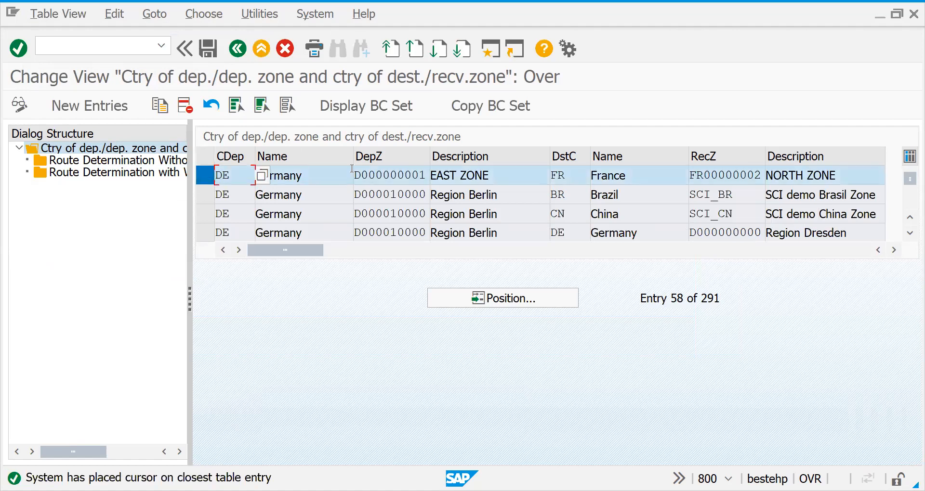
pyautogui.doubleClick(157, 175)
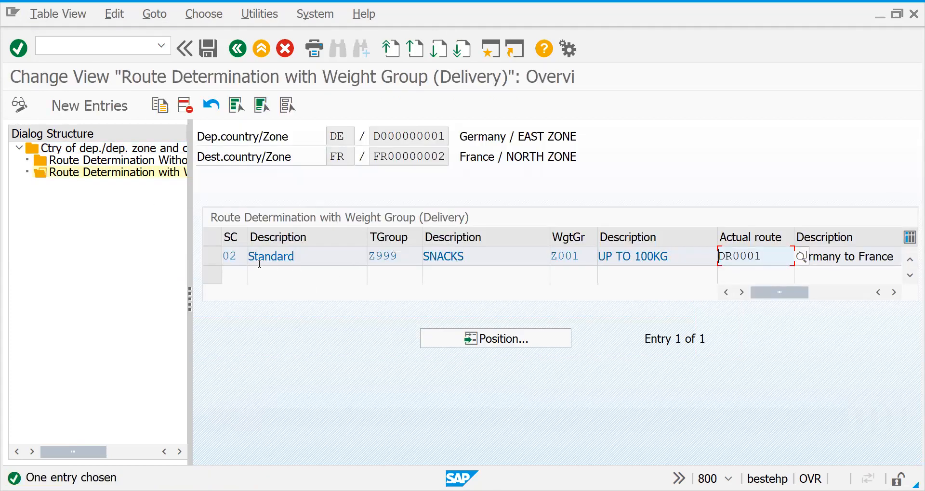
pyautogui.doubleClick(168, 161)
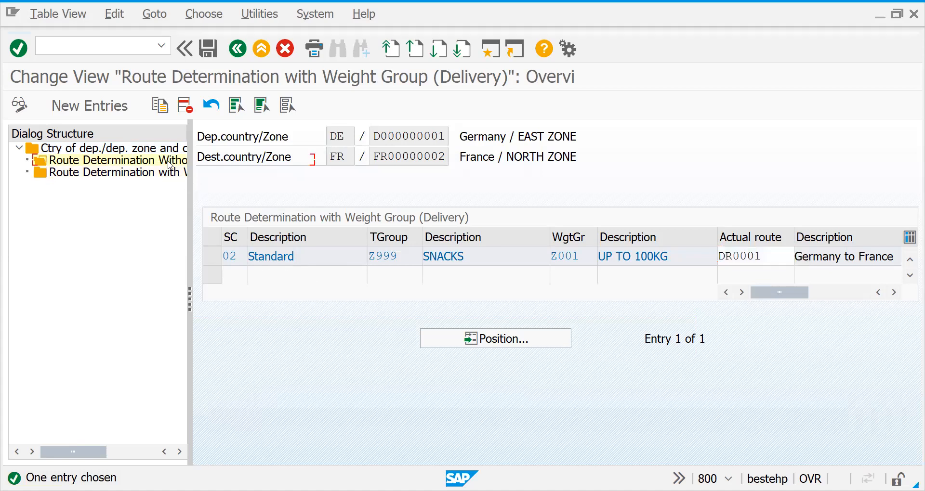
# Leave the customizing, open the customer brand Q ltd for change and go to the shipping data of its sales area
pyautogui.click(92, 47)
pyautogui.write('/nva01')
pyautogui.press('Return')
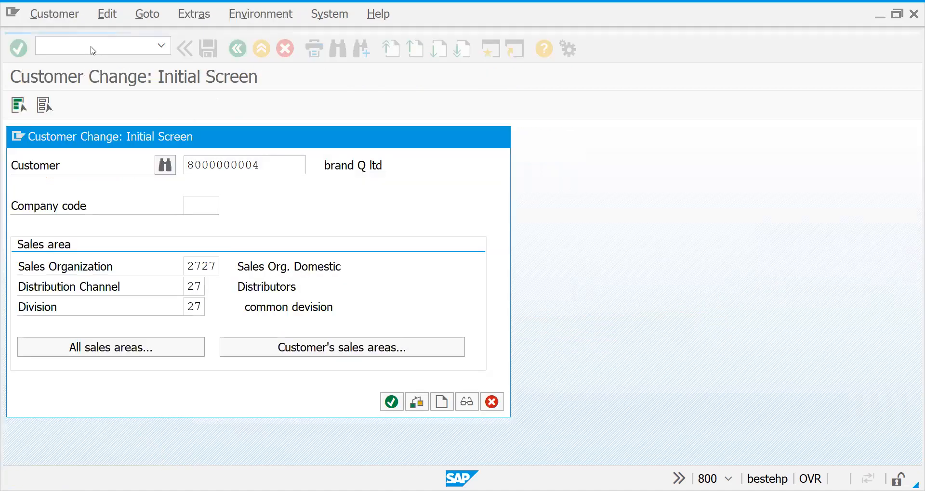
pyautogui.press('Return')
pyautogui.click(258, 97)
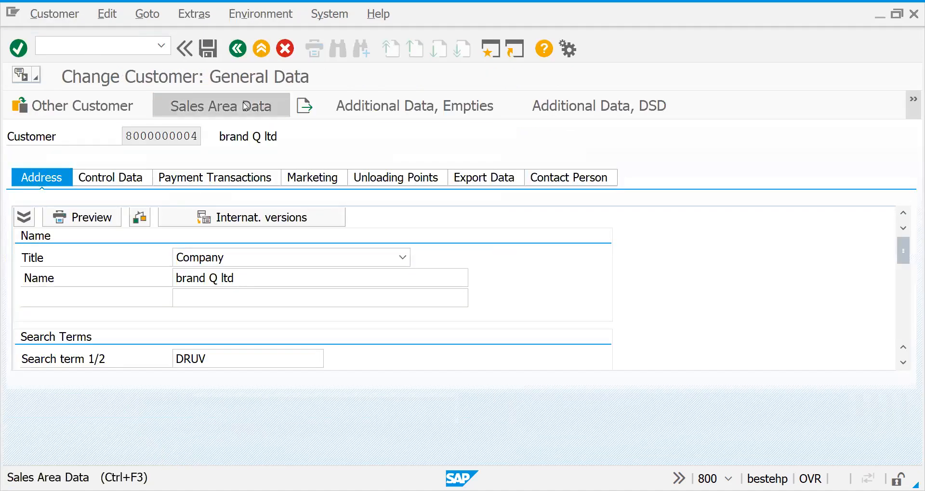
pyautogui.click(107, 238)
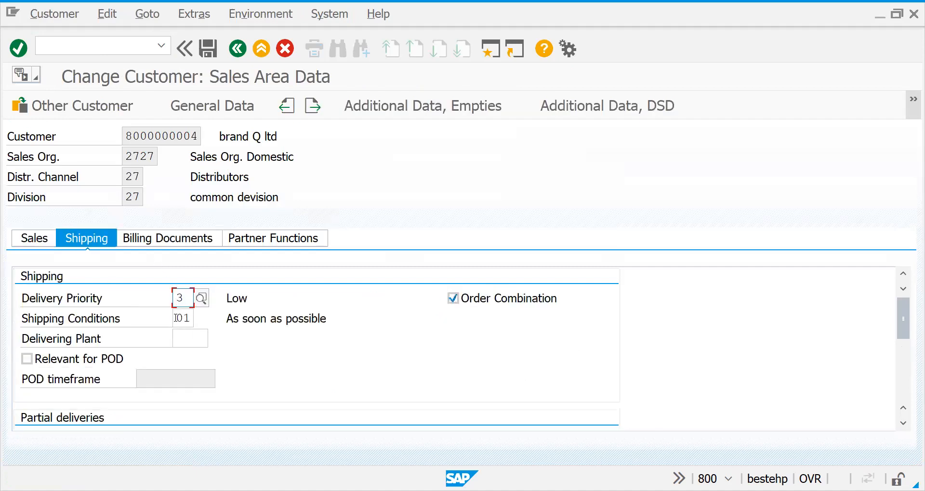
# Set the customer's shipping conditions to 02 (Standard), save the record and leave the customer change transaction
pyautogui.doubleClick(176, 318)
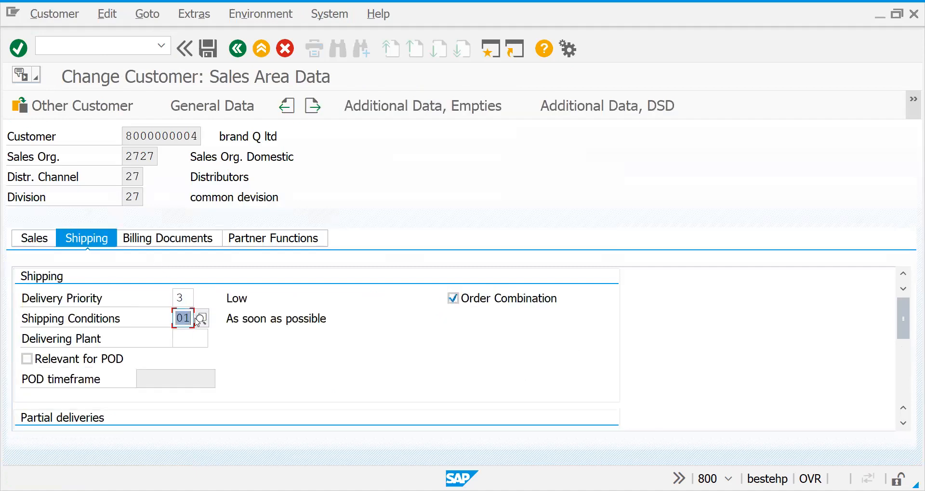
pyautogui.write('02')
pyautogui.press('Return')
pyautogui.click(214, 47)
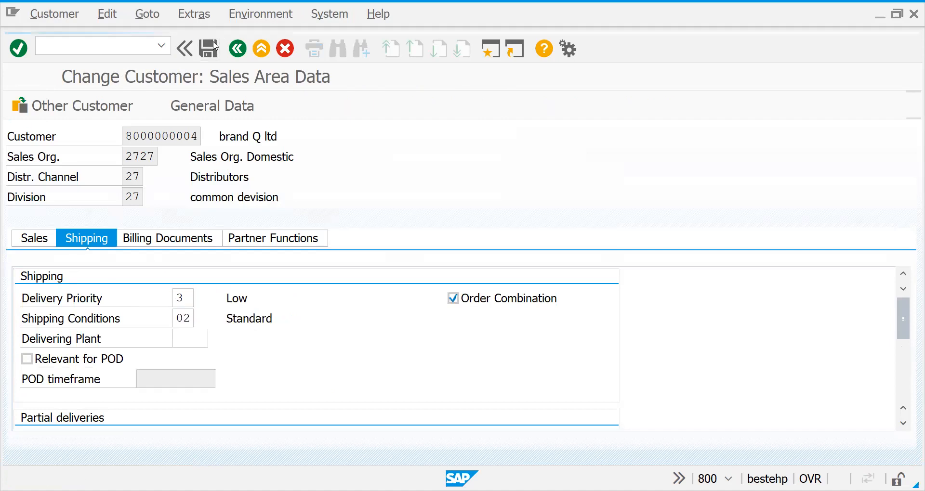
pyautogui.press('Escape')
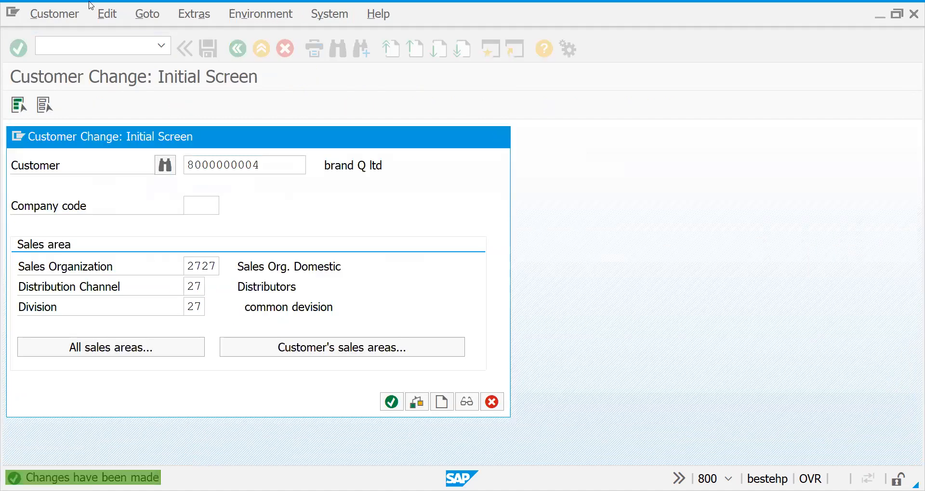
# Start a credit sales document through transaction VA01 and add material 50065691 with an order quantity of 1 PAC
pyautogui.write('/nva01')
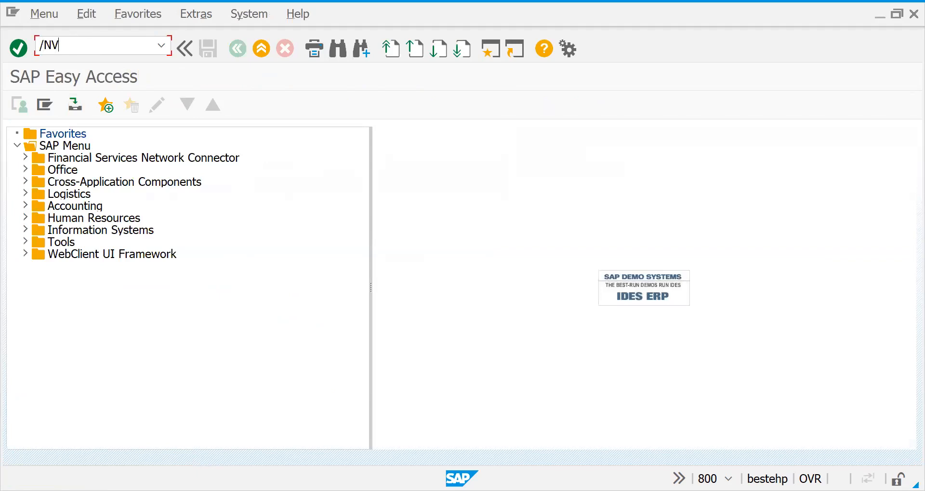
pyautogui.press('Return')
pyautogui.press('Return')
pyautogui.press('Return')
pyautogui.press('Return')
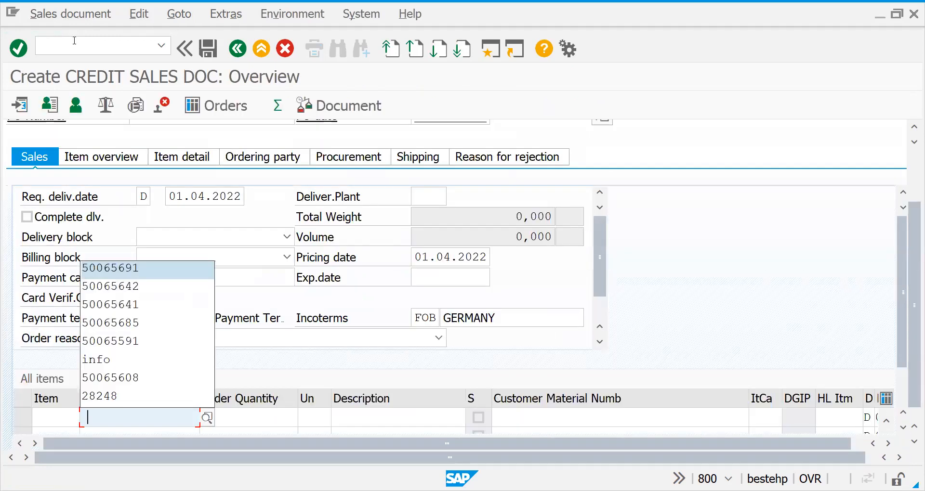
pyautogui.press('Tab')
pyautogui.write('1')
pyautogui.press('Return')
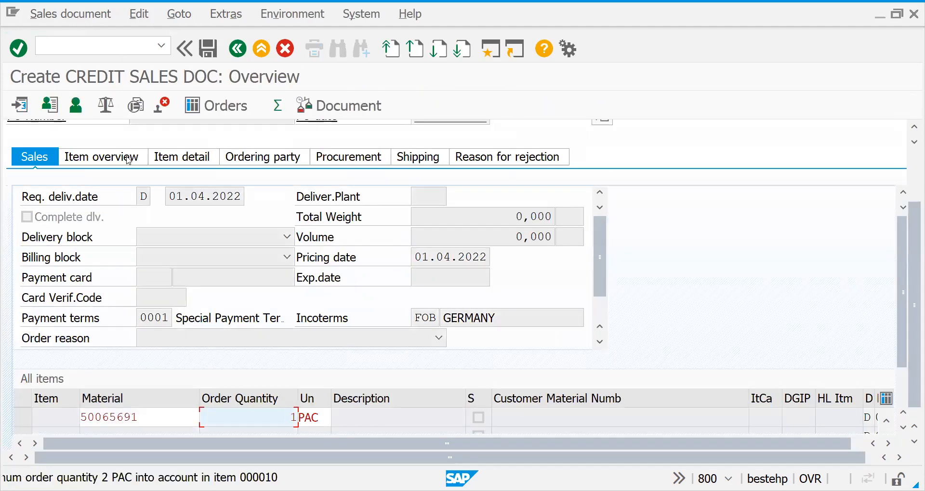
pyautogui.press('Return')
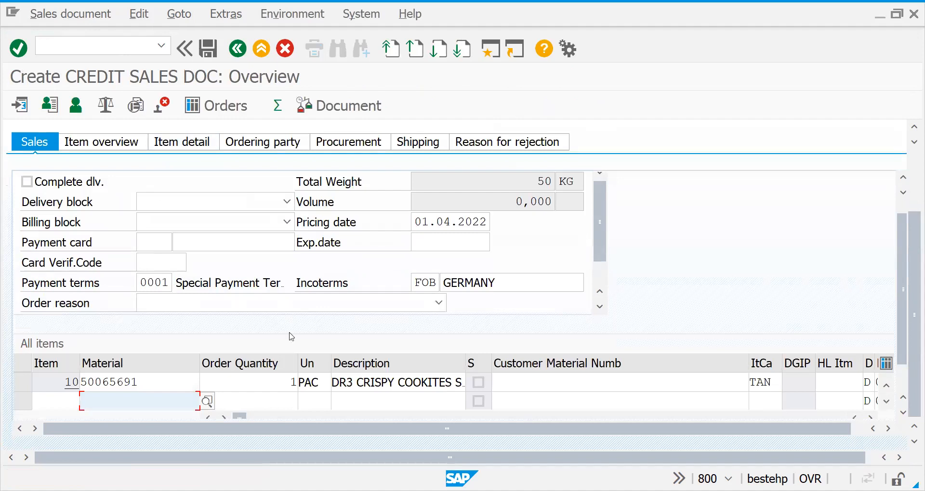
# Open item 10 of the sales document and check the shipping point and route in its shipping data
pyautogui.doubleClick(257, 389)
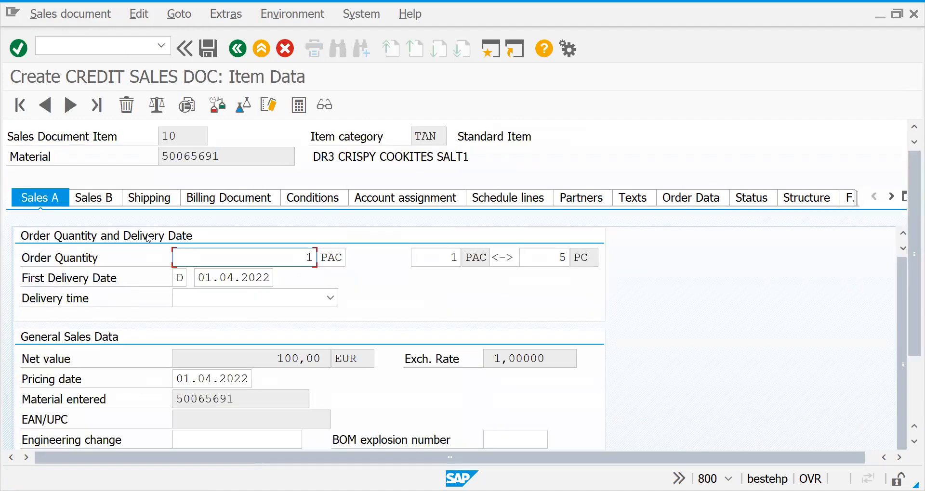
pyautogui.click(146, 199)
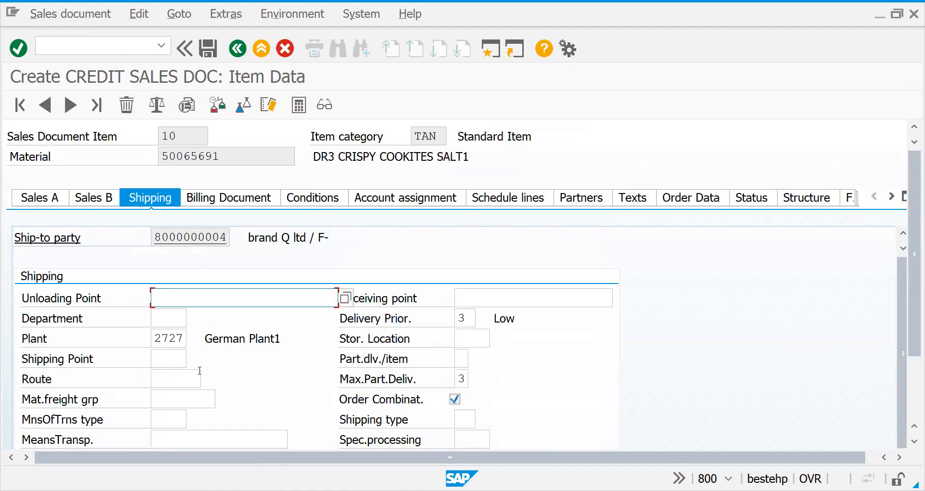
pyautogui.click(160, 364)
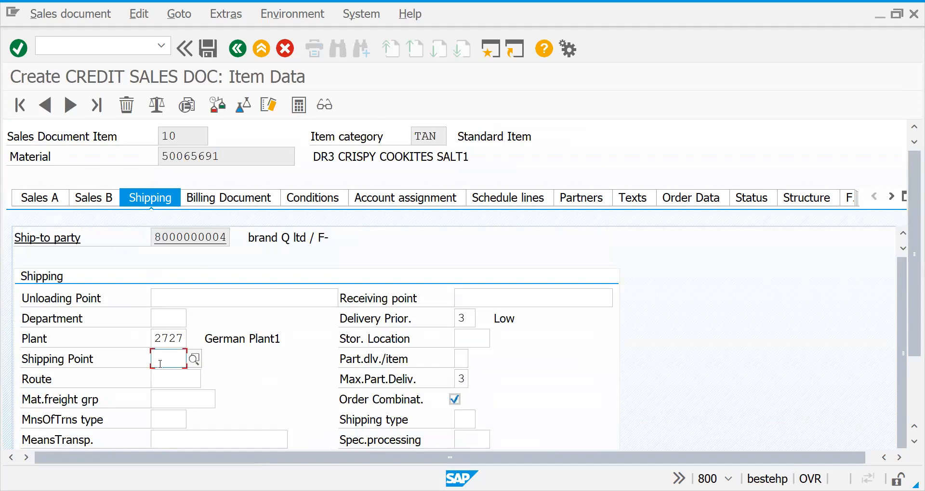
# Leave the sales document and open the SAP Reference IMG through transaction SPRO
pyautogui.click(96, 52)
pyautogui.write('/NSPRO')
pyautogui.press('Return')
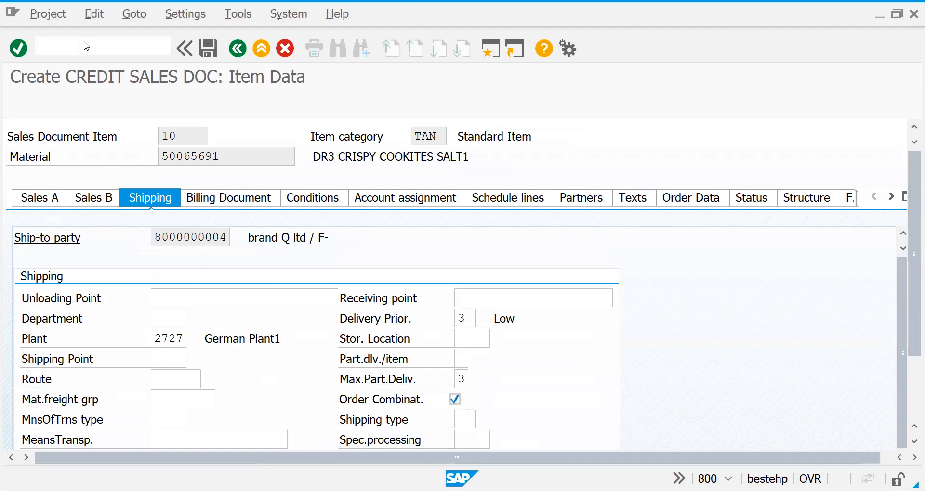
pyautogui.click(70, 114)
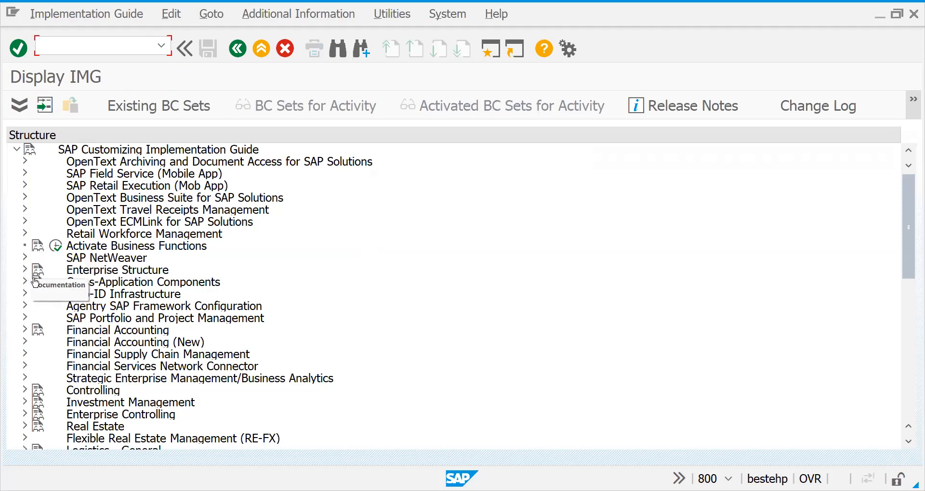
# Find the Logistics Execution node in the implementation guide and expand it
pyautogui.click(109, 293)
pyautogui.press('Down')
pyautogui.press('Down')
pyautogui.press('Down')
pyautogui.press('Down')
pyautogui.press('Down')
pyautogui.press('Down')
pyautogui.press('Down')
pyautogui.press('Down')
pyautogui.press('Down')
pyautogui.press('Down')
pyautogui.press('Down')
pyautogui.press('Down')
pyautogui.press('Down')
pyautogui.press('Down')
pyautogui.press('Down')
pyautogui.press('Down')
pyautogui.press('Down')
pyautogui.press('Down')
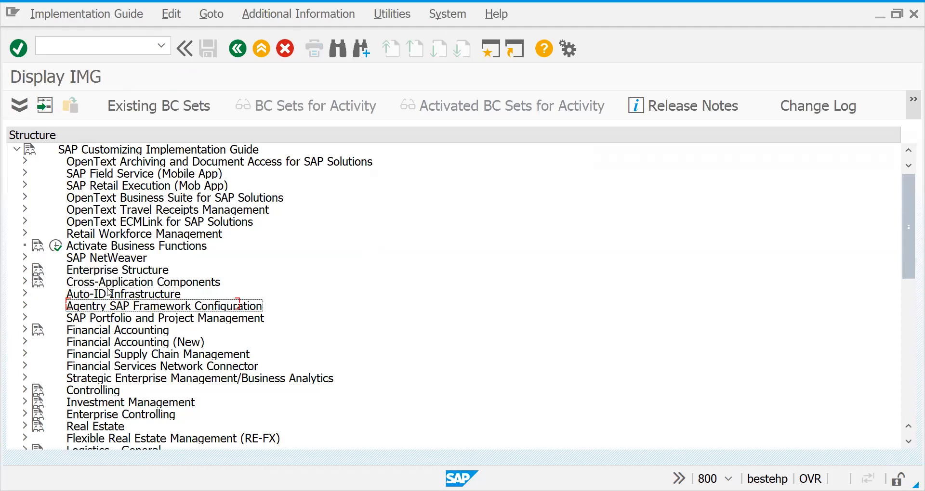
pyautogui.press('Up')
pyautogui.press('Right')
pyautogui.press('Down')
pyautogui.press('Down')
pyautogui.press('Up')
pyautogui.press('Up')
pyautogui.press('Left')
# Expand the Shipping node under Logistics Execution and move to Basic Shipping Functions
pyautogui.press('Down')
pyautogui.press('Down')
pyautogui.press('Down')
pyautogui.press('Right')
pyautogui.press('Down')
pyautogui.press('Down')
pyautogui.press('Down')
pyautogui.press('Down')
pyautogui.press('Down')
pyautogui.press('Down')
pyautogui.press('Right')
# Expand Basic Shipping Functions and its Shipping Point and Goods Receiving Point Determination node
pyautogui.press('Down')
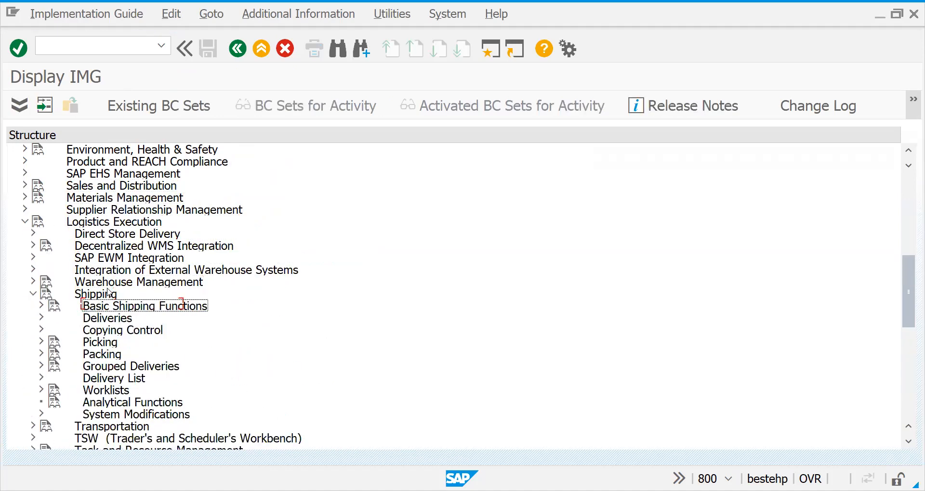
pyautogui.press('Right')
pyautogui.press('Down')
pyautogui.press('Down')
pyautogui.press('Down')
pyautogui.press('Down')
pyautogui.press('Down')
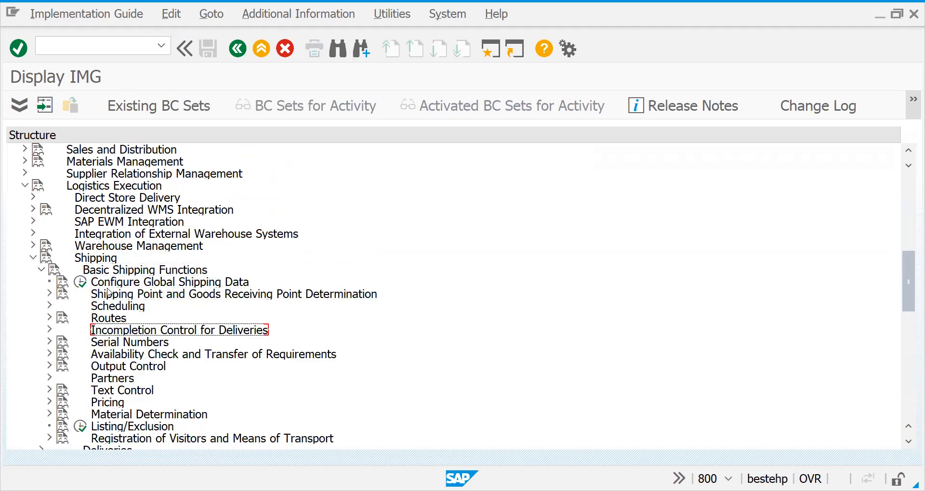
pyautogui.press('Down')
pyautogui.press('Down')
pyautogui.press('Up')
pyautogui.press('Up')
pyautogui.press('Up')
pyautogui.press('Up')
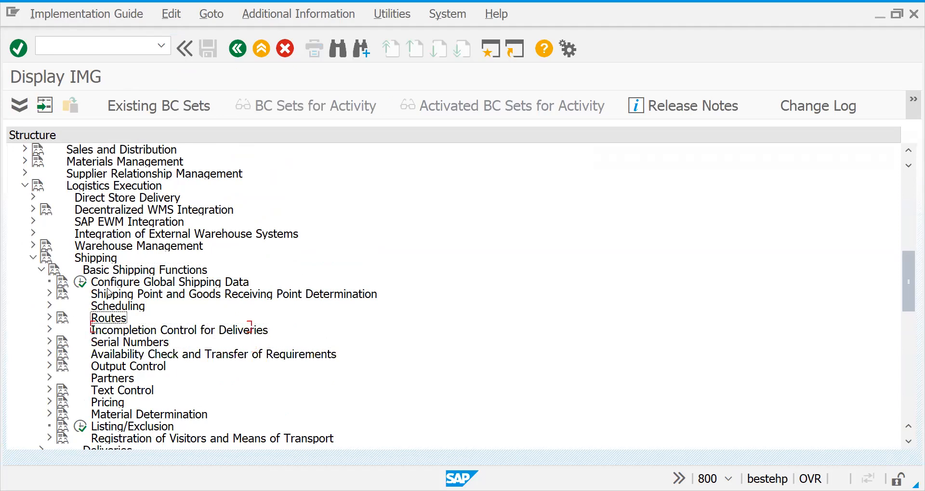
pyautogui.press('Up')
pyautogui.press('Right')
# Open the Assign Shipping Points activity under Shipping Point and Goods Receiving Point Determination
pyautogui.press('Down')
pyautogui.press('Down')
pyautogui.press('Down')
pyautogui.press('Down')
pyautogui.press('Down')
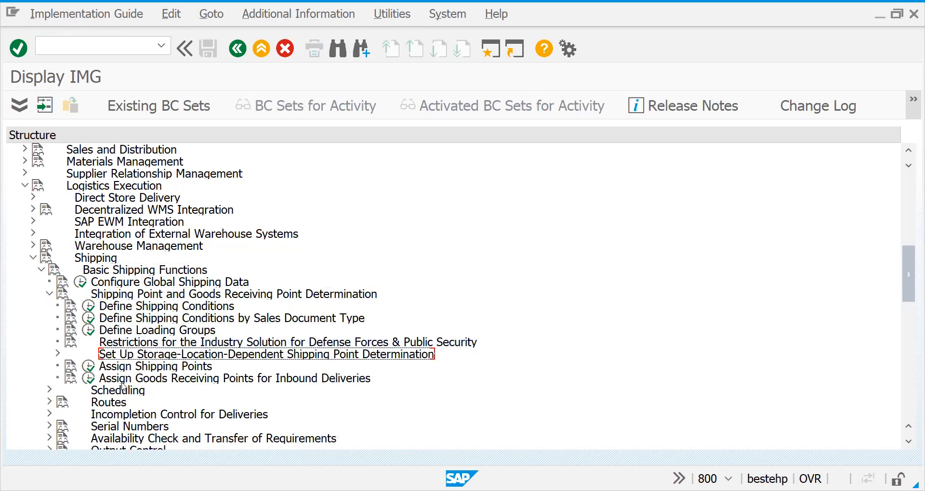
pyautogui.click(90, 370)
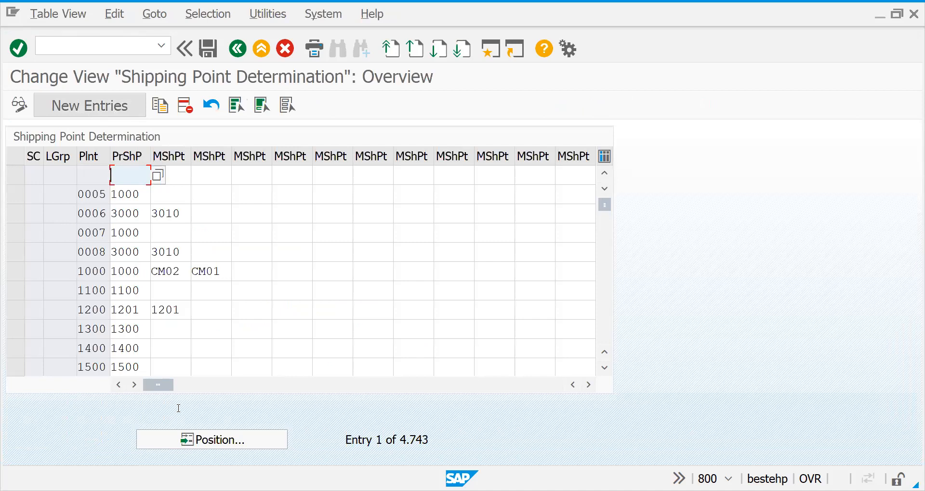
# Start a new shipping point determination entry with shipping condition 02 and loading group 0003
pyautogui.click(90, 105)
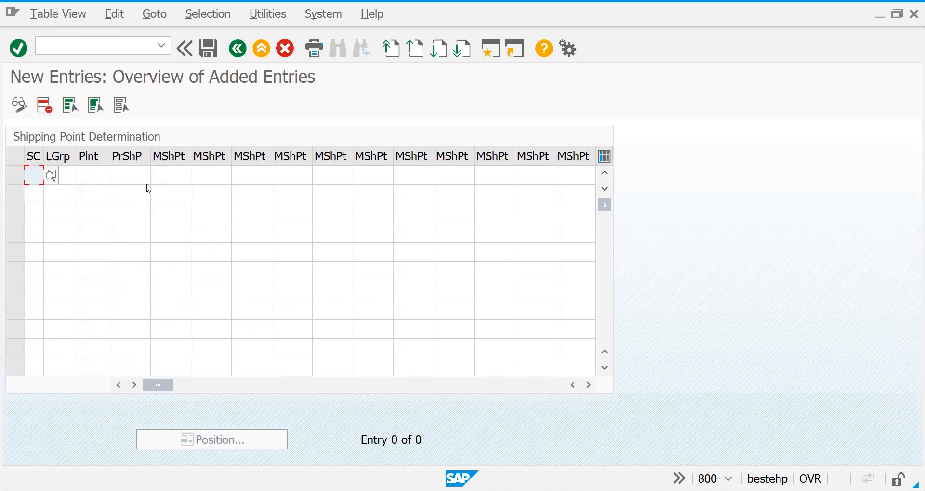
pyautogui.write('02')
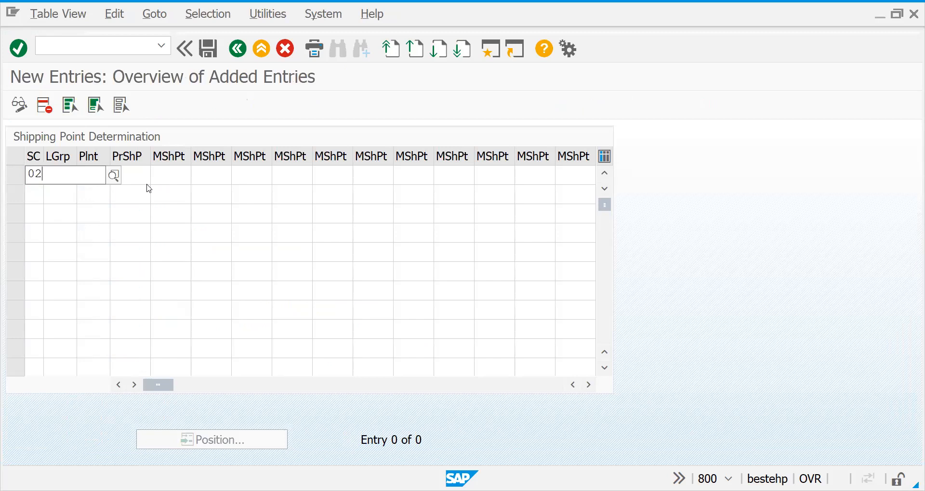
pyautogui.hotkey('alt', 'Tab')
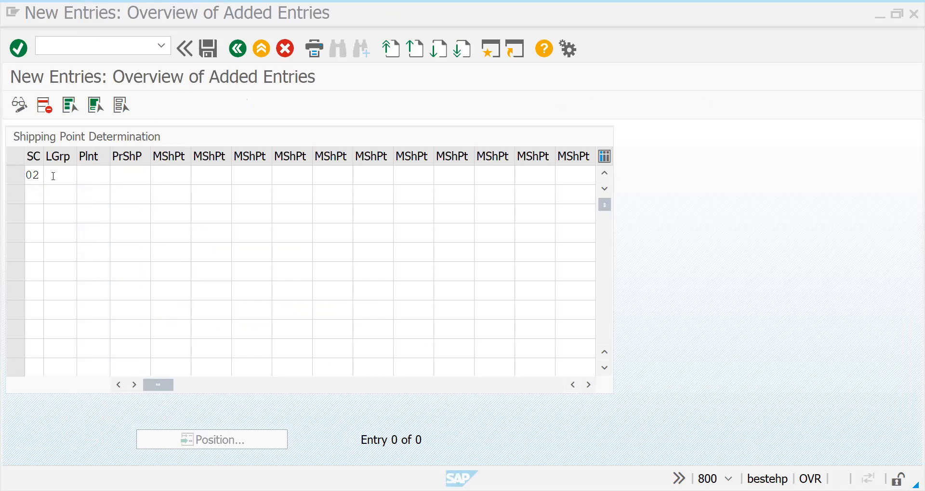
pyautogui.click(58, 179)
pyautogui.write('000')
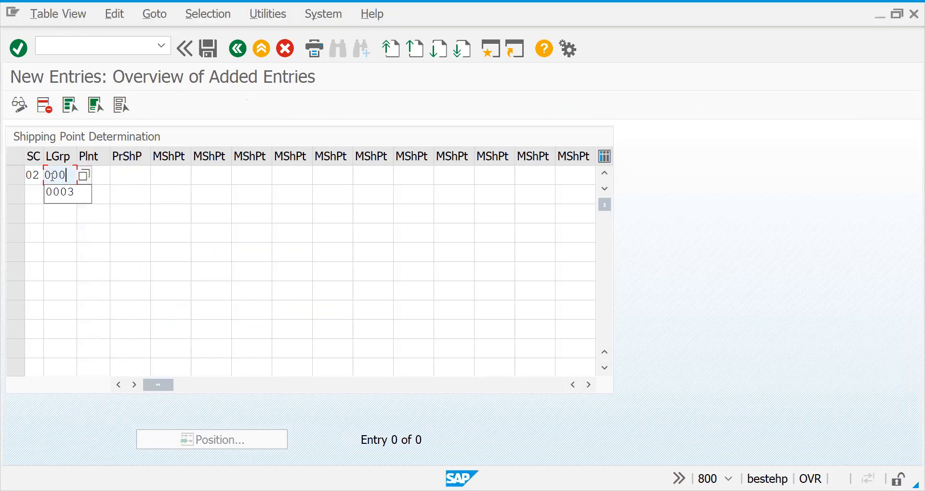
pyautogui.click(65, 194)
pyautogui.press('Tab')
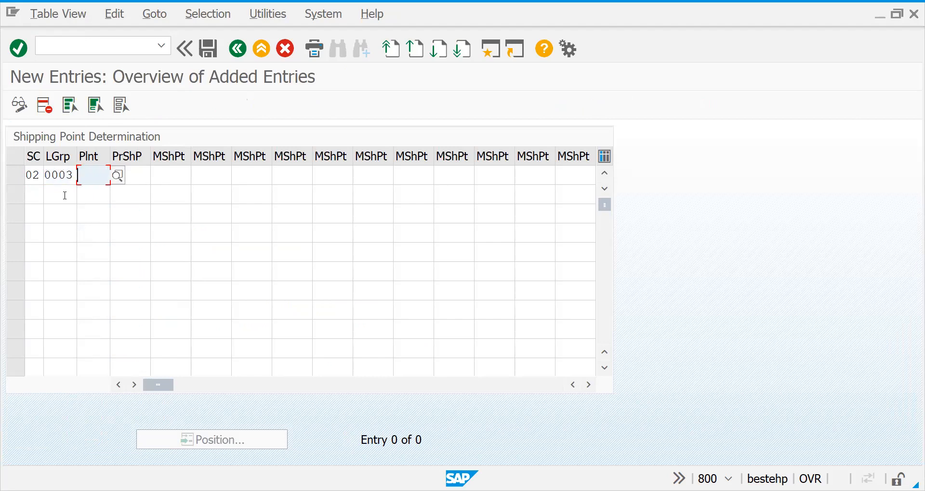
# Complete the new entry with plant 2727 and proposed shipping point 2727, and save it
pyautogui.write('2727')
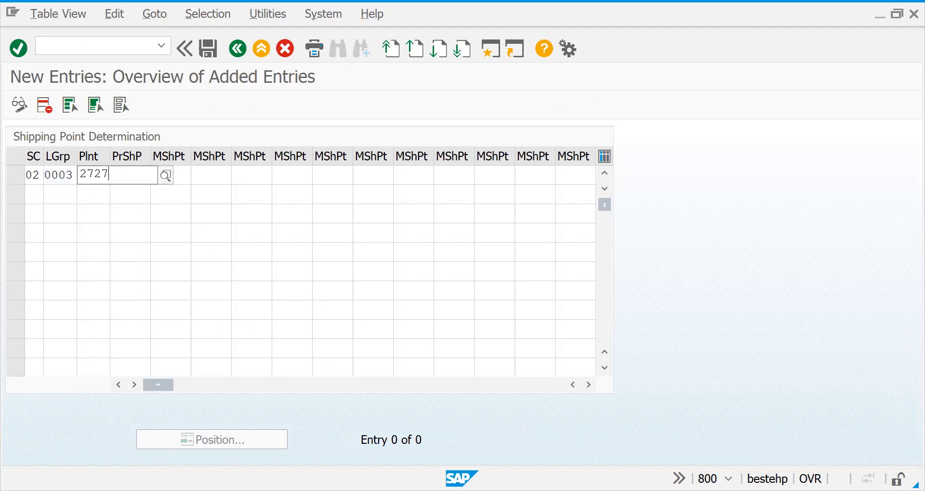
pyautogui.press('Tab')
pyautogui.write('2727')
pyautogui.press('Return')
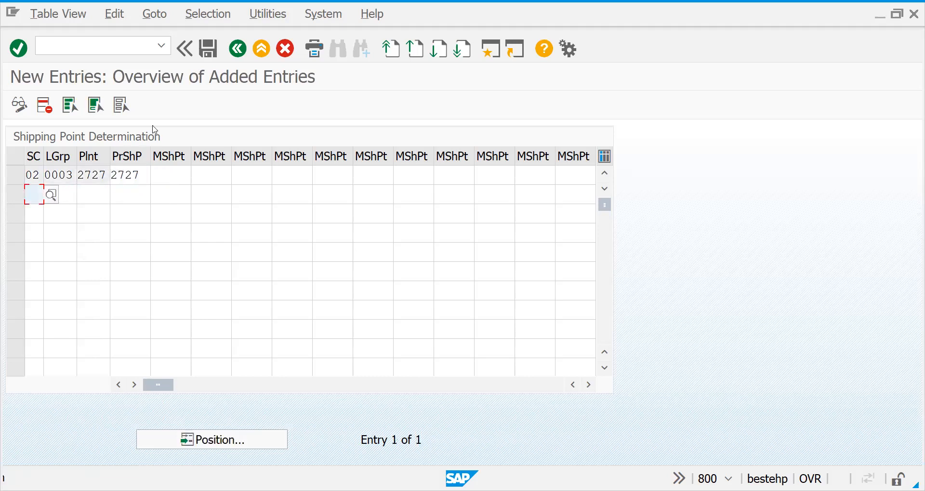
pyautogui.click(211, 53)
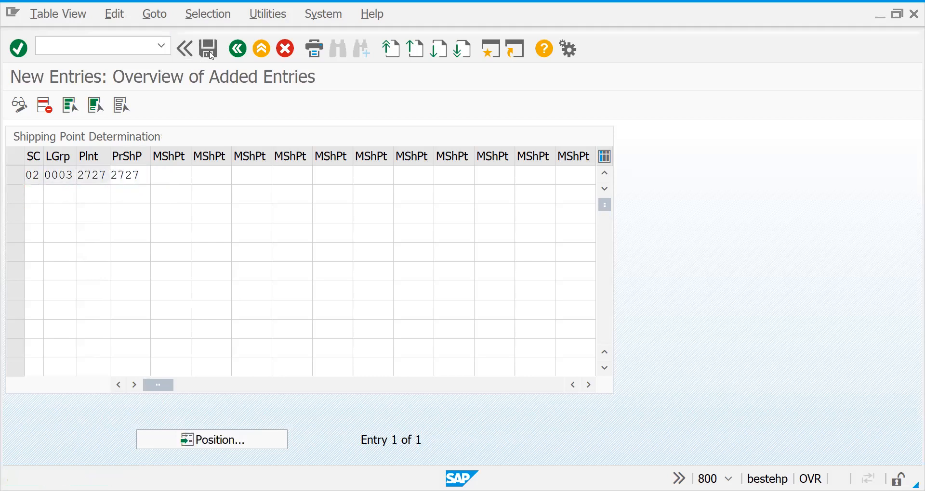
pyautogui.press('Return')
# Run transaction VA01 and start a ZOR1 sales order for sales organization 2727, distribution channel 27 and division 27
pyautogui.click(95, 53)
pyautogui.write('/NVA01')
pyautogui.press('Return')
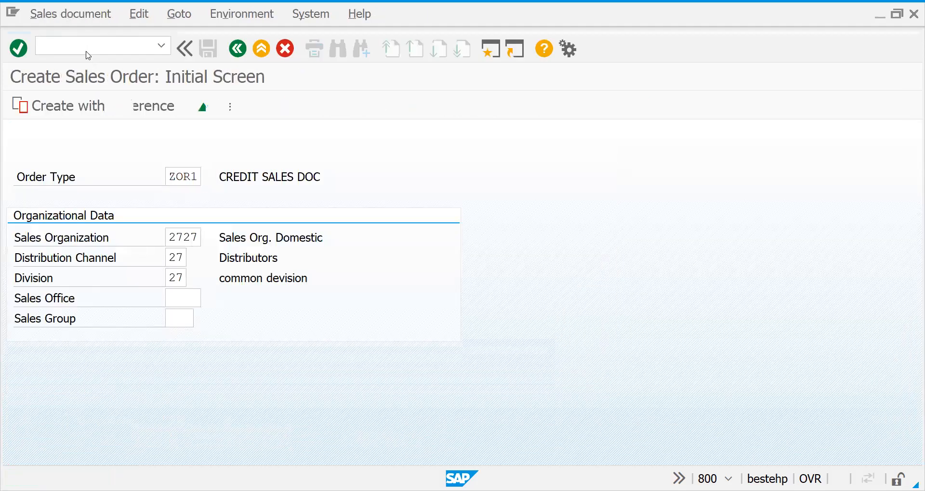
pyautogui.press('Return')
# Enter the customer number in the order and add material 50065691 with an order quantity of 1
pyautogui.hotkey('ctrl', 'v')
pyautogui.press('Return')
pyautogui.write('50065691')
pyautogui.press('Tab')
pyautogui.write('1')
pyautogui.press('Return')
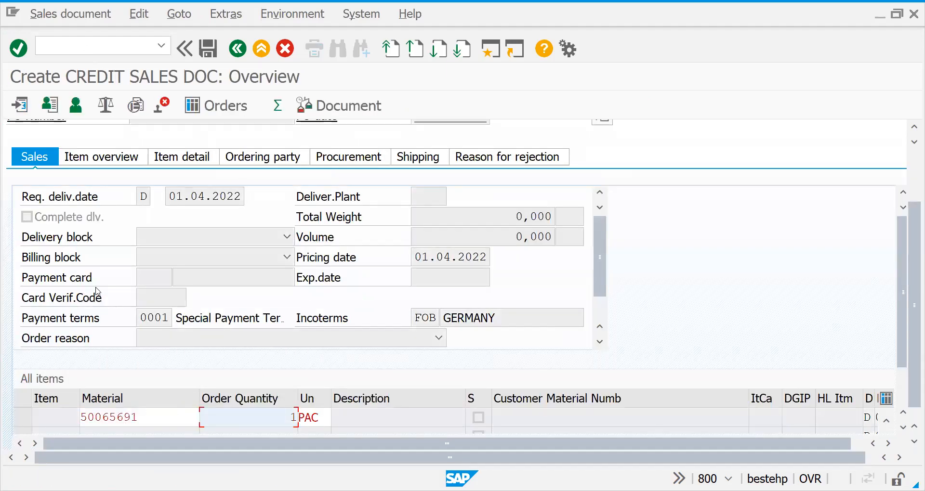
pyautogui.press('Return')
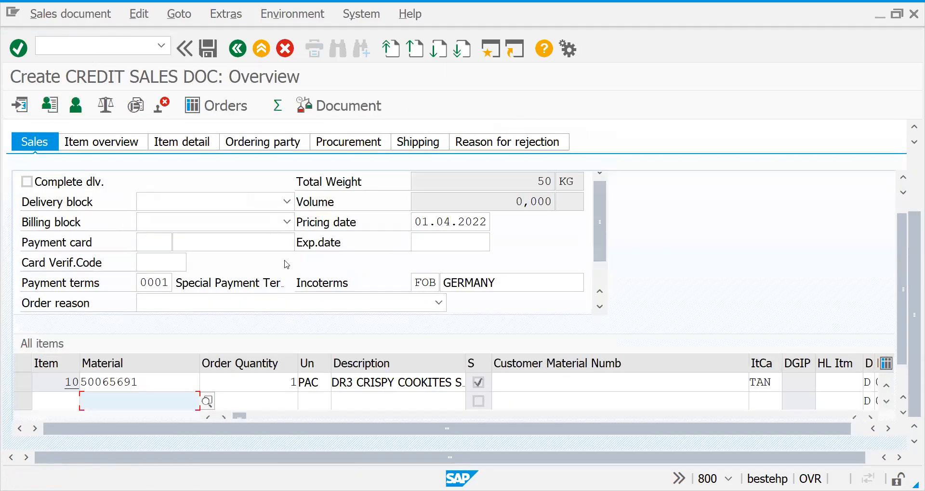
# Check the plant, shipping point and route in item 10's shipping data and proceed to delivery creation for the order
pyautogui.doubleClick(258, 378)
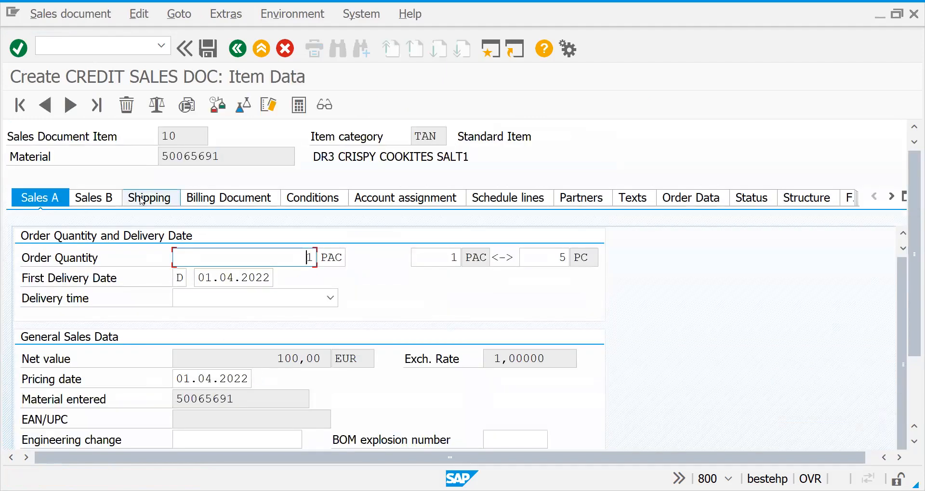
pyautogui.click(142, 200)
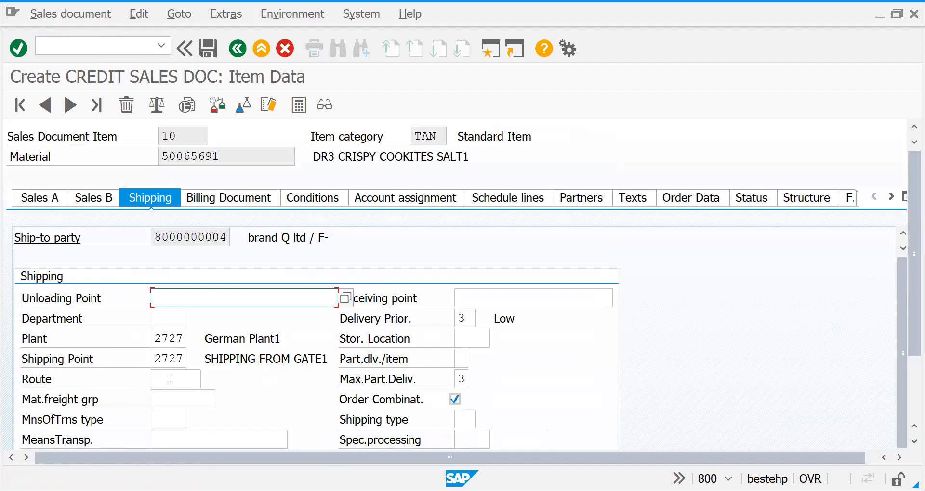
pyautogui.click(66, 15)
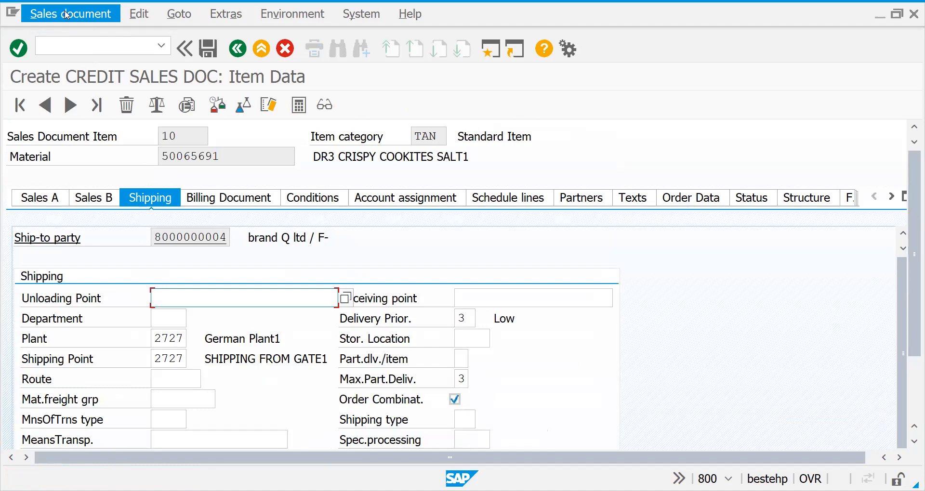
pyautogui.click(77, 153)
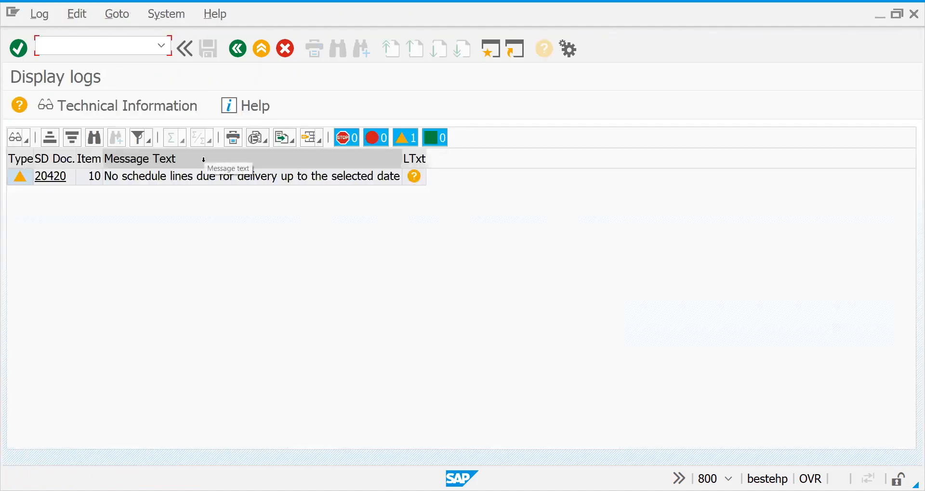
# Adjust the delivery selection date, open the delivery for the order and check its route and gross weight in the transport data
pyautogui.click(237, 48)
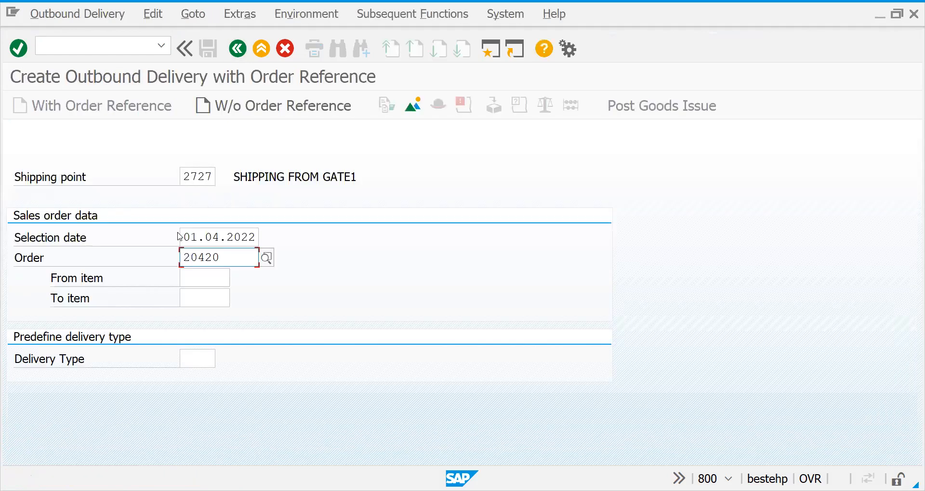
pyautogui.click(186, 237)
pyautogui.press('Right')
pyautogui.press('Return')
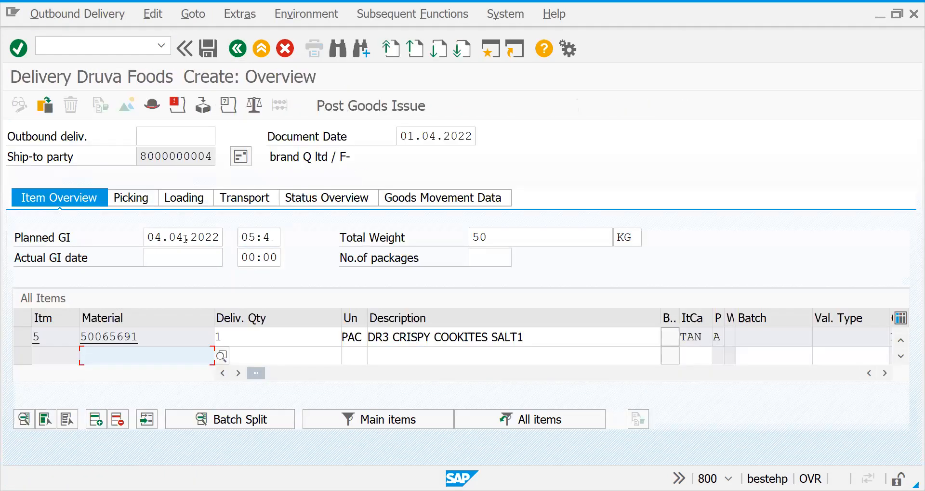
pyautogui.click(271, 201)
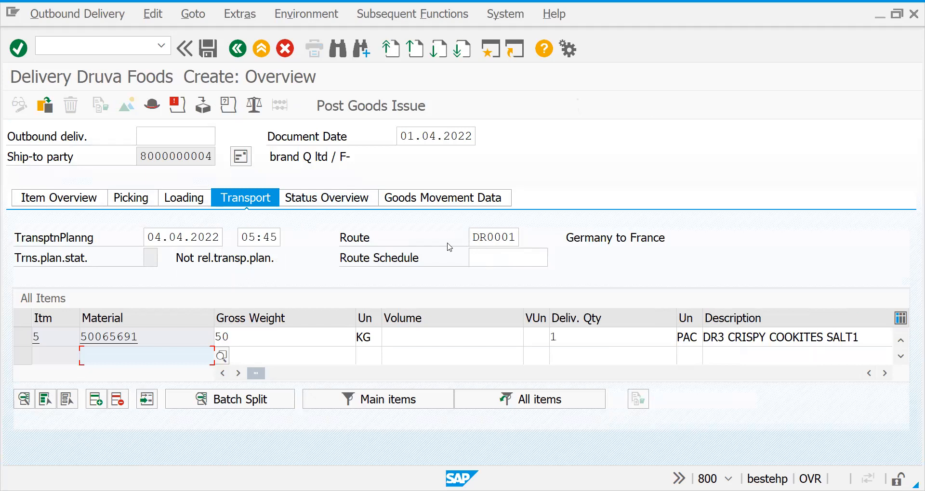
pyautogui.click(286, 345)
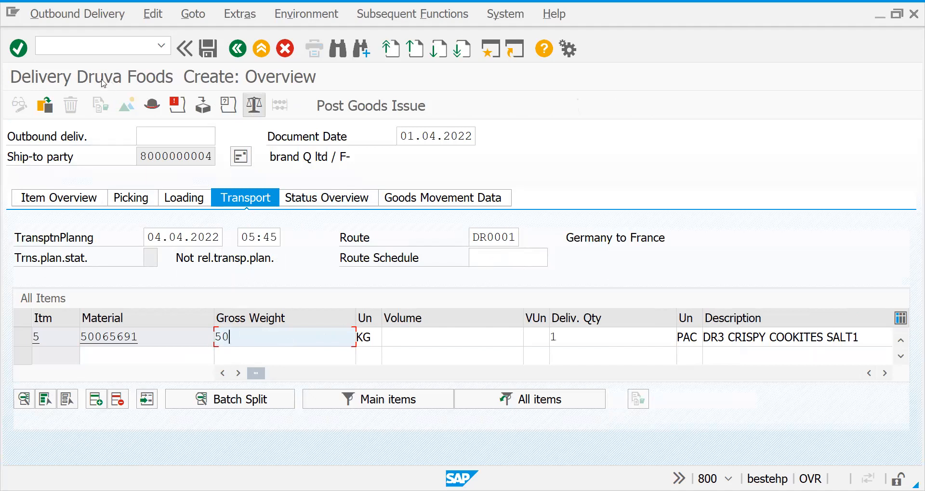
# Leave the delivery, run transaction VA02 and open the saved sales order for changing
pyautogui.click(62, 49)
pyautogui.write('/NVA02')
pyautogui.press('Return')
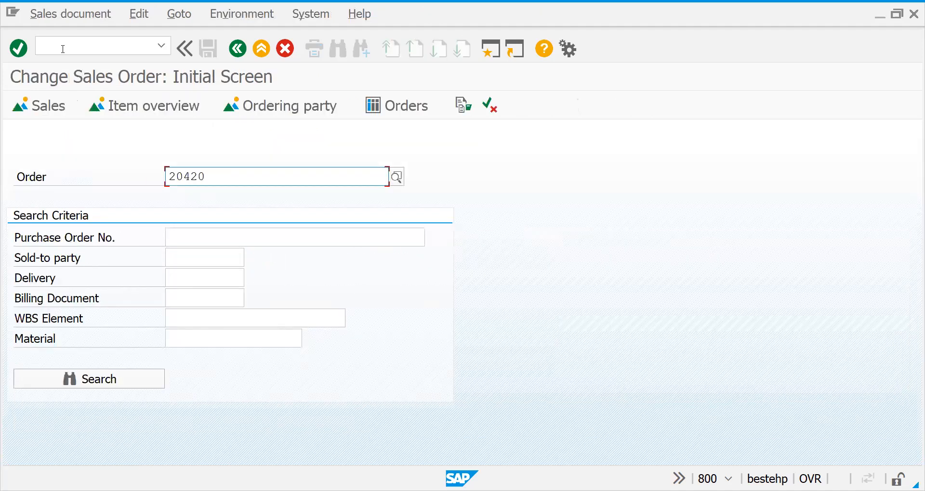
pyautogui.press('Return')
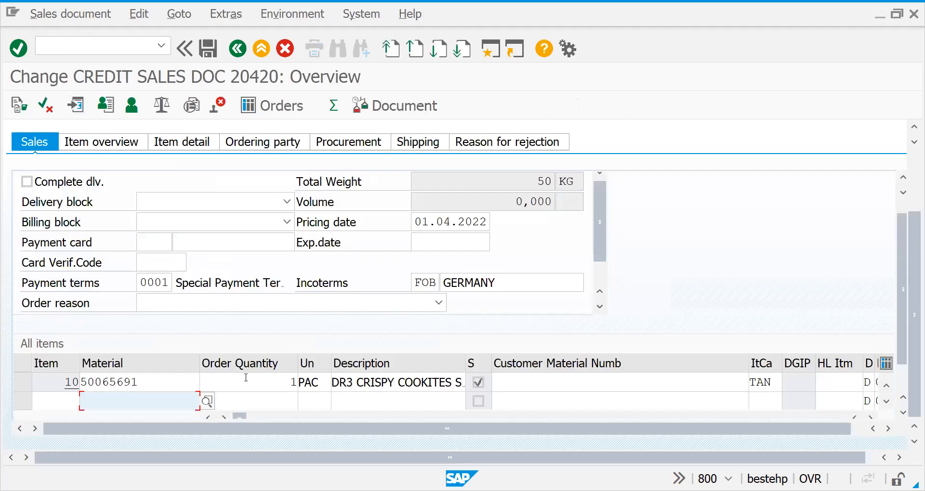
# Set the order quantity of item 10 to 1000 PAC
pyautogui.click(246, 378)
pyautogui.write('000')
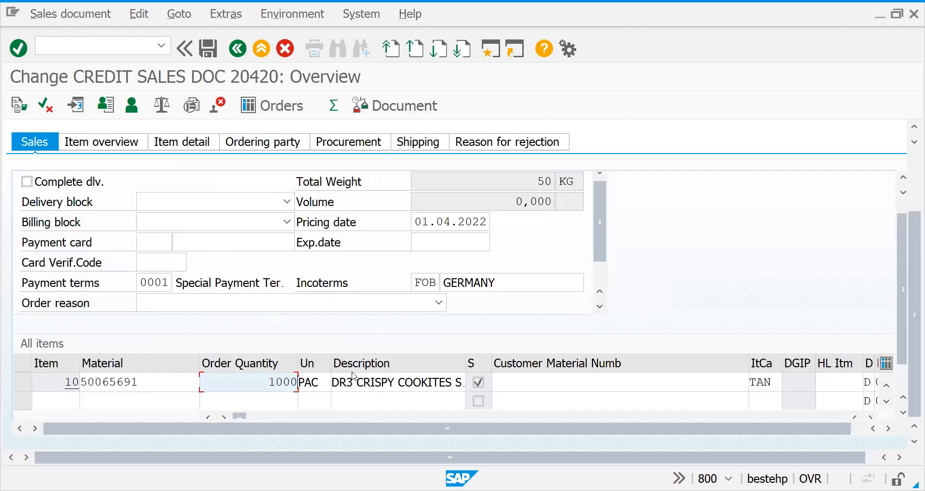
pyautogui.press('Return')
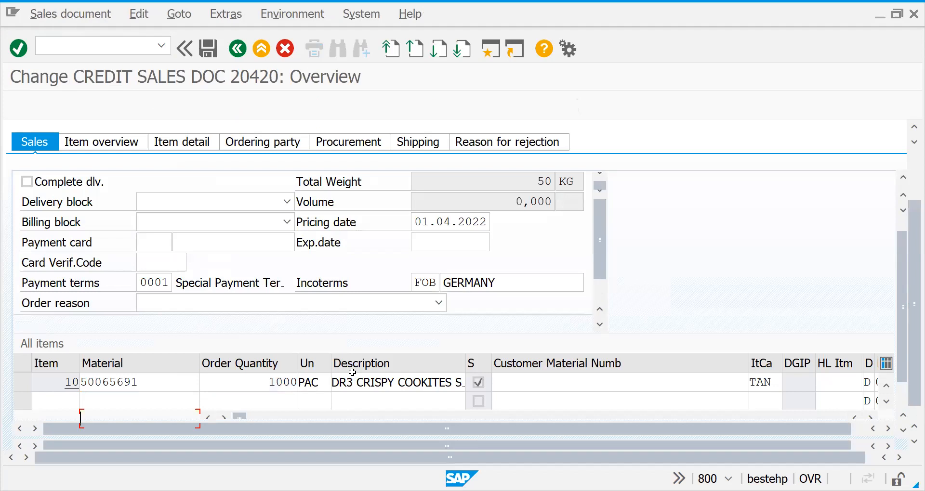
# Examine item 10's sales and shipping data, including its net and gross weight, and return to the order overview
pyautogui.doubleClick(358, 404)
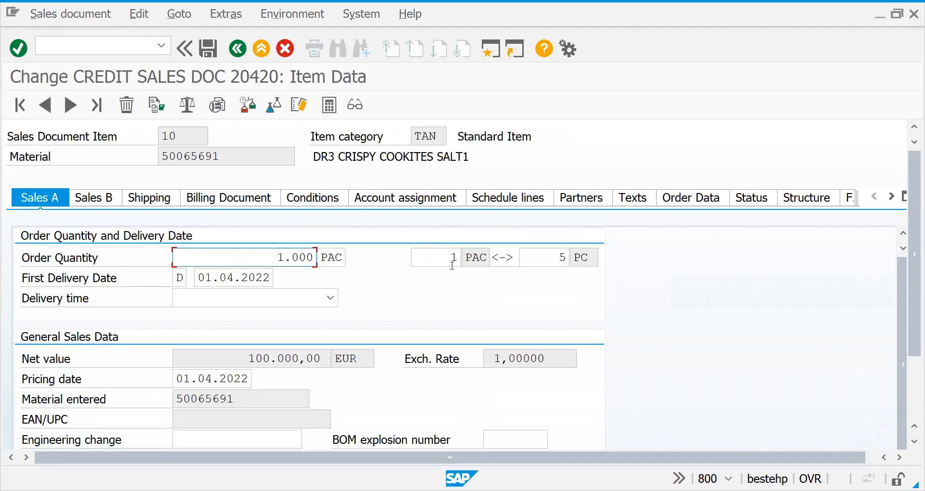
pyautogui.moveTo(911, 314); pyautogui.dragTo(911, 260)
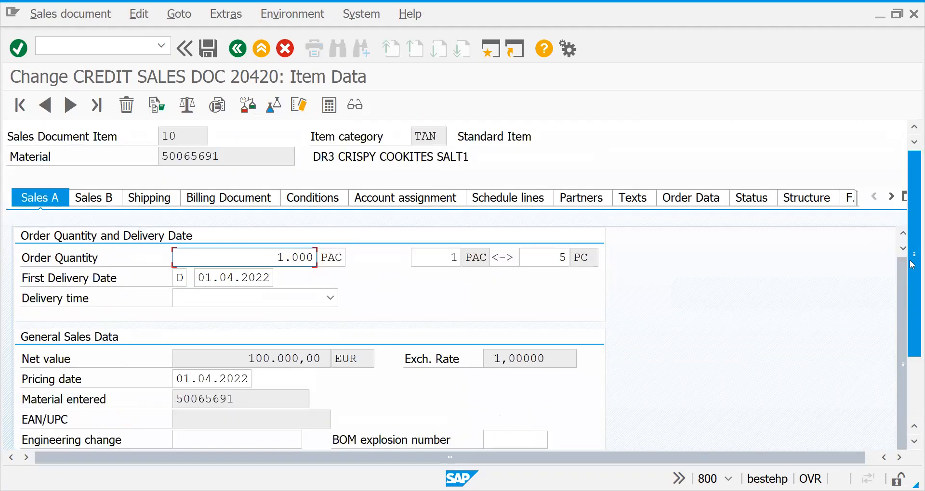
pyautogui.click(83, 202)
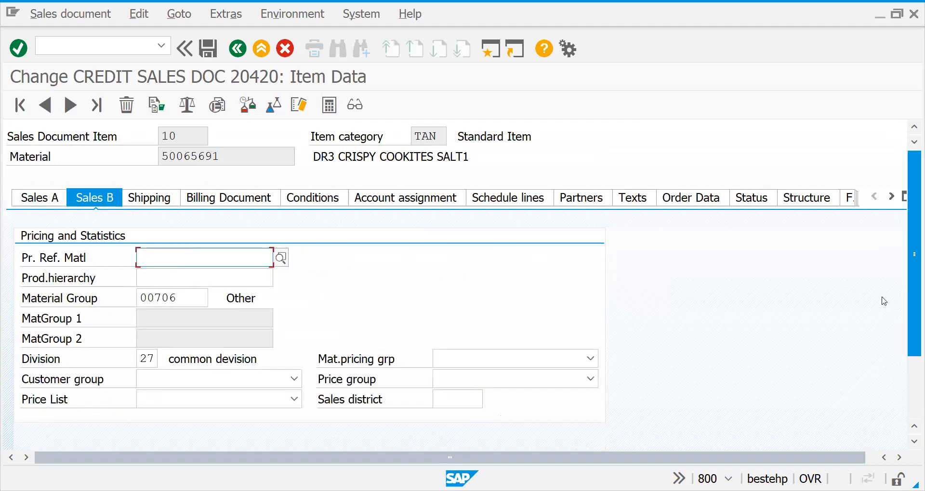
pyautogui.moveTo(912, 311)
pyautogui.mouseDown()
pyautogui.moveTo(912, 398)
pyautogui.moveTo(911, 320)
pyautogui.mouseUp()
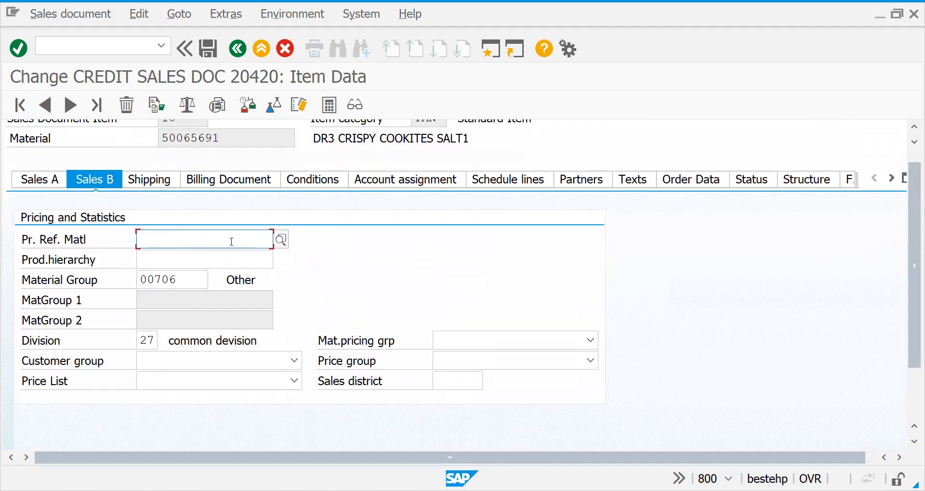
pyautogui.click(160, 188)
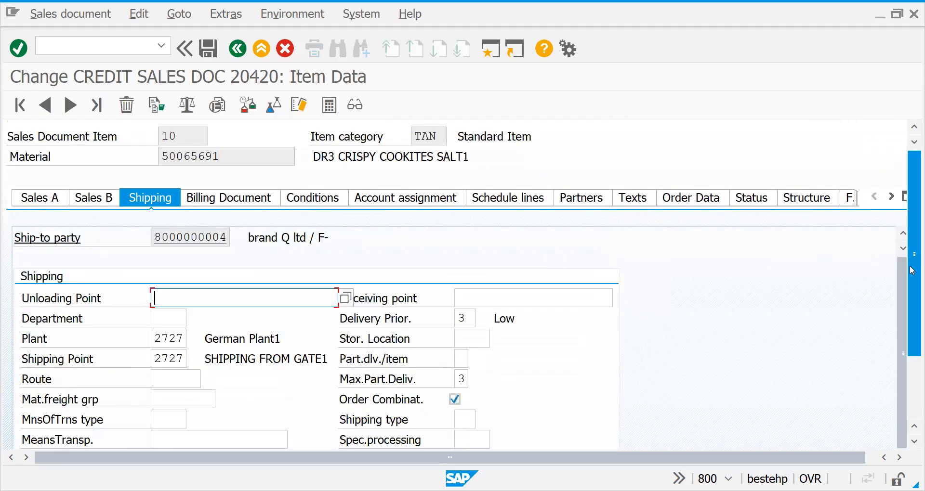
pyautogui.moveTo(912, 269); pyautogui.dragTo(907, 388)
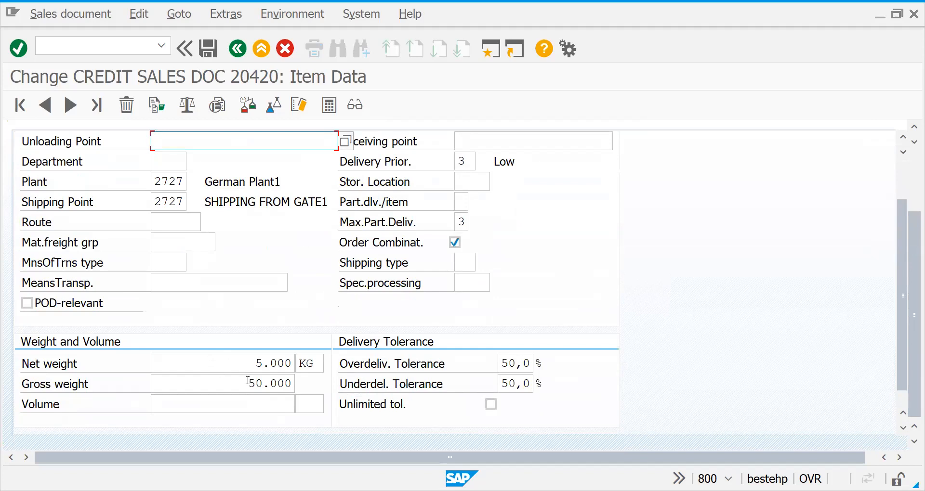
pyautogui.click(238, 49)
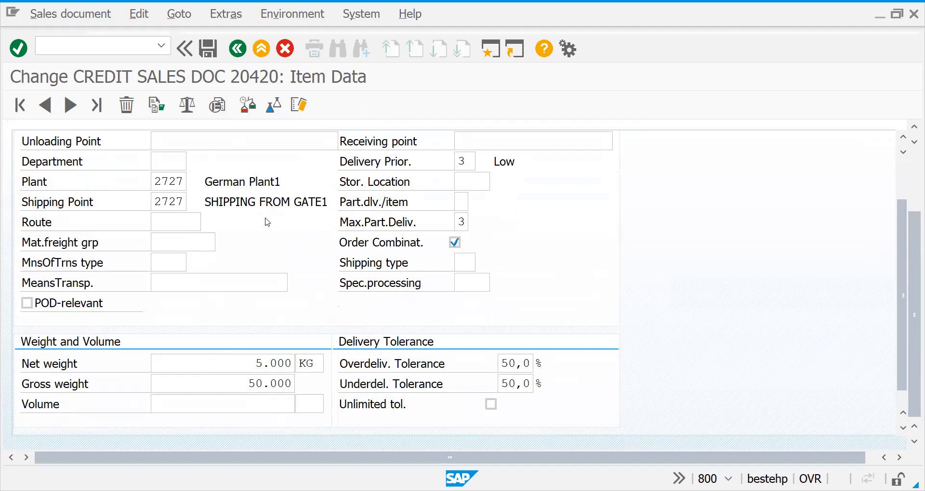
# Set the order quantity of item 10 to 5.000 PAC
pyautogui.moveTo(248, 379); pyautogui.dragTo(394, 379)
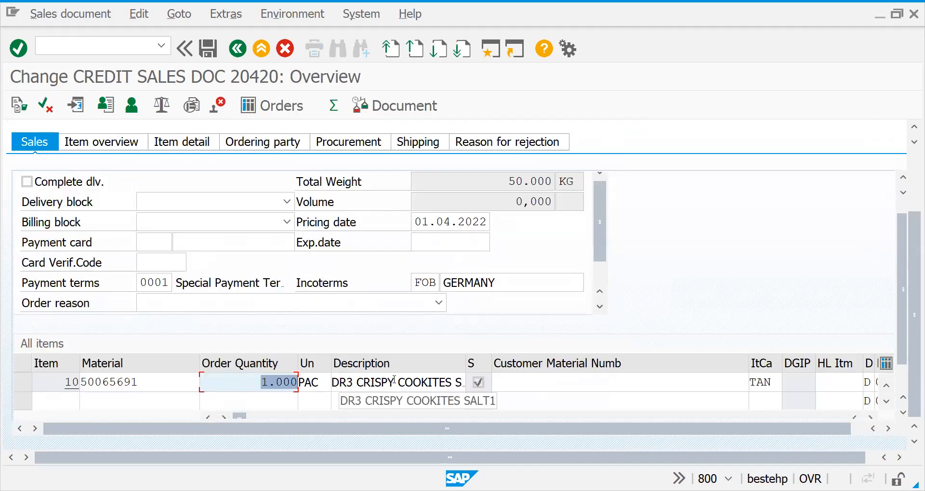
pyautogui.write('5.000')
pyautogui.press('Return')
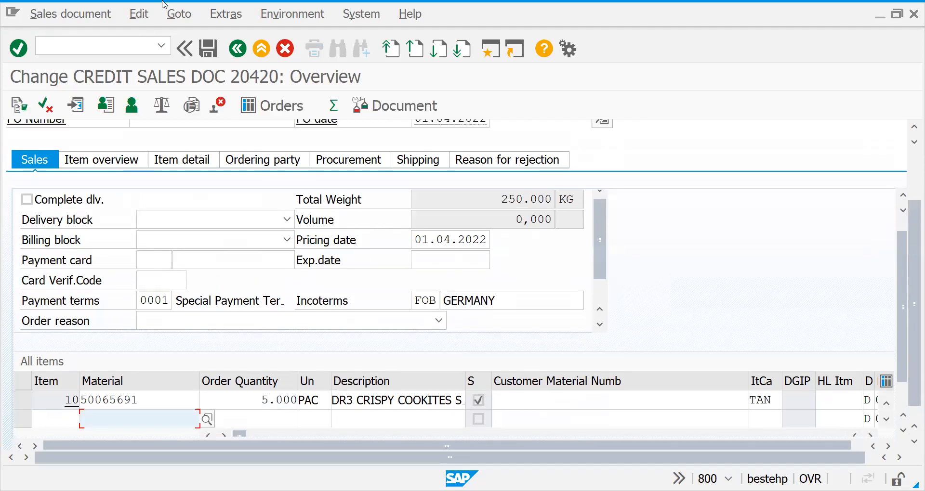
# Create the outbound delivery from the changed sales order and display its goods movement data
pyautogui.click(94, 9)
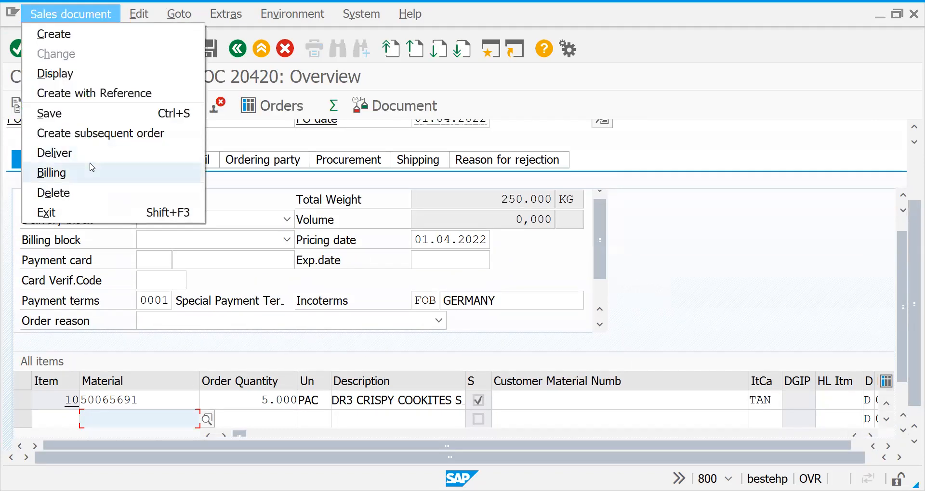
pyautogui.click(54, 153)
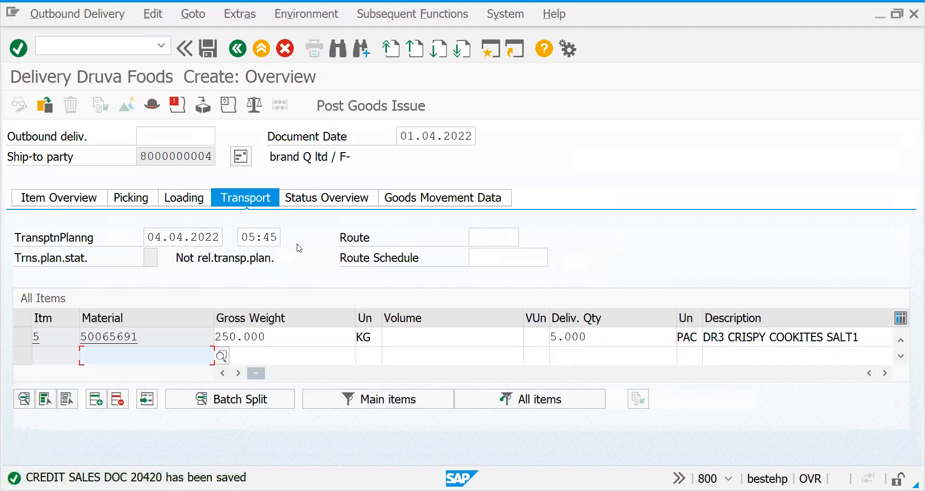
pyautogui.click(403, 203)
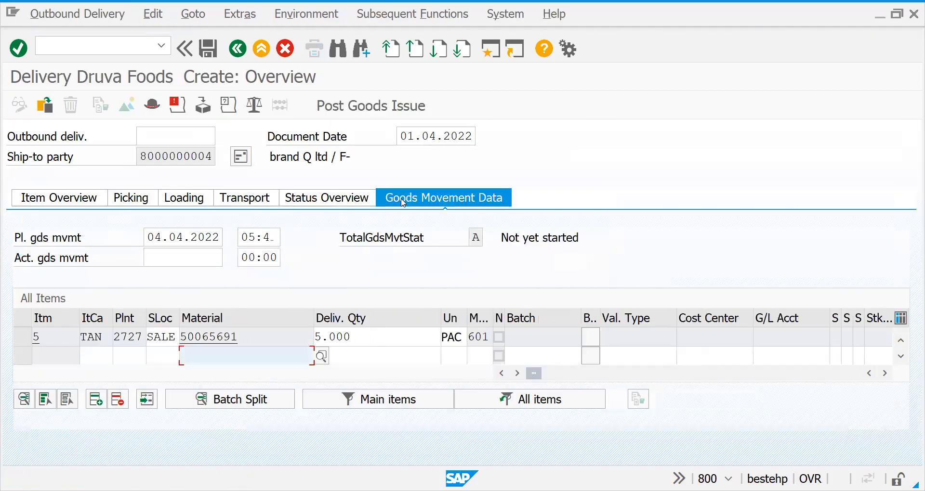
# Display the transport data of the outbound delivery and check its Route field
pyautogui.click(239, 200)
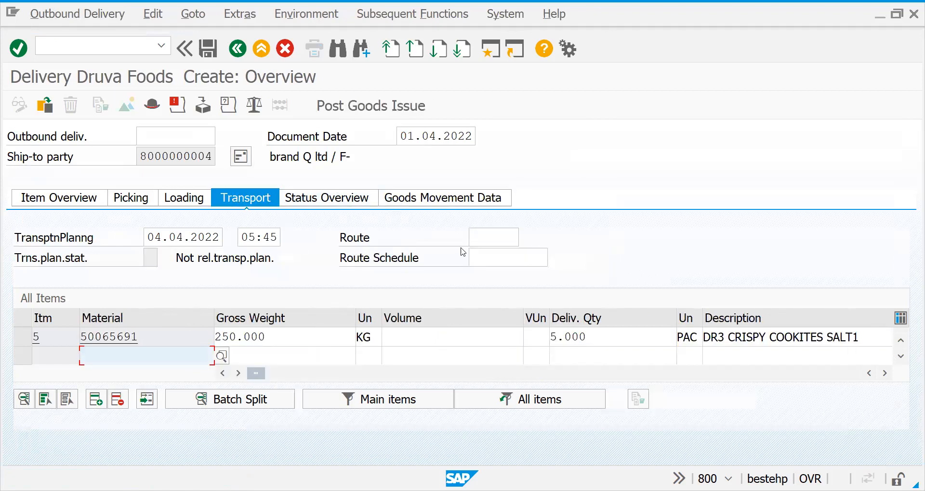
pyautogui.click(474, 241)
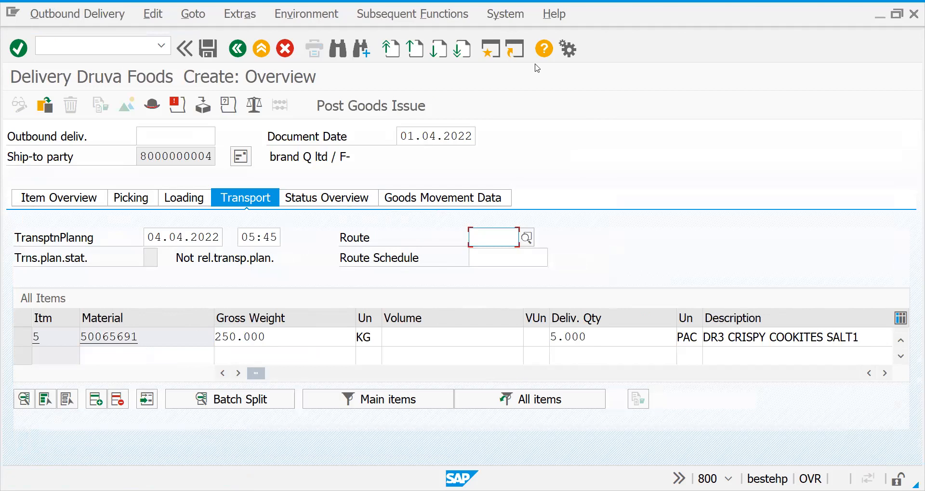
pyautogui.hotkey('alt', 'Tab')
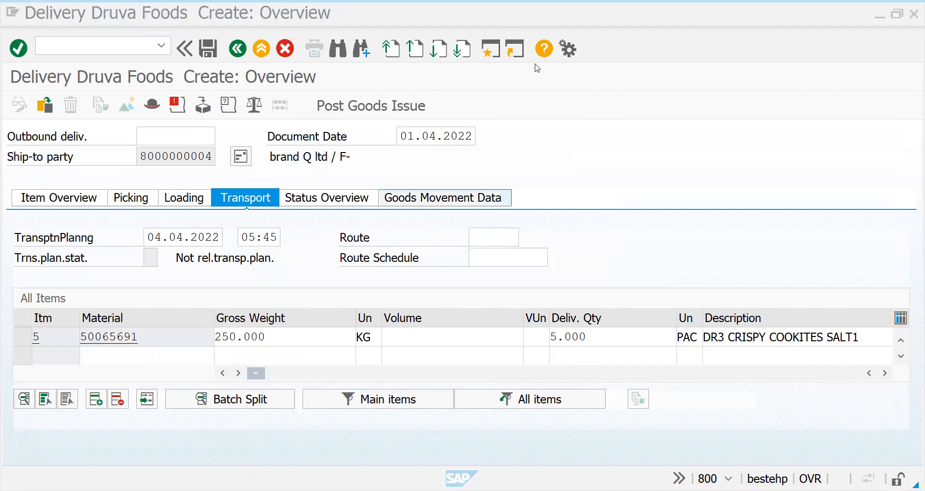
# Start the SPRO customizing transaction and display the Implementation Guide, going to the Sales and Distribution node
pyautogui.click(128, 48)
pyautogui.write('/nspro')
pyautogui.press('Return')
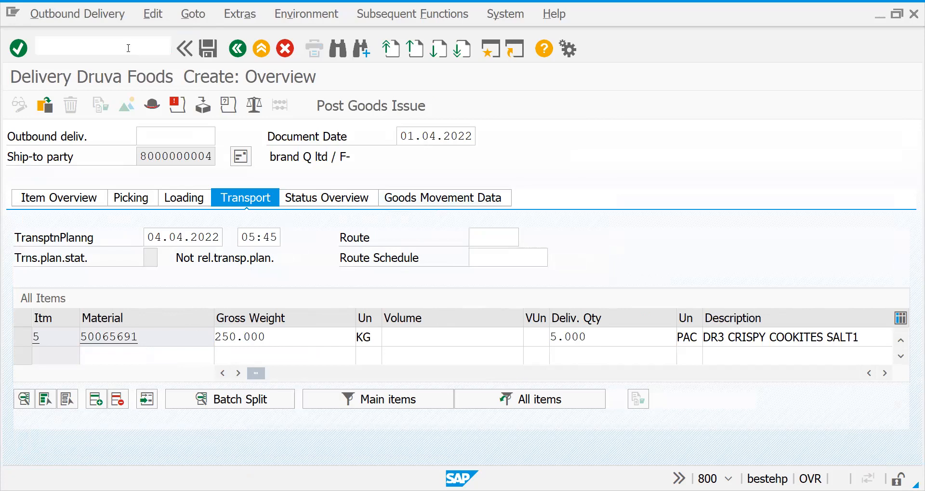
pyautogui.click(128, 103)
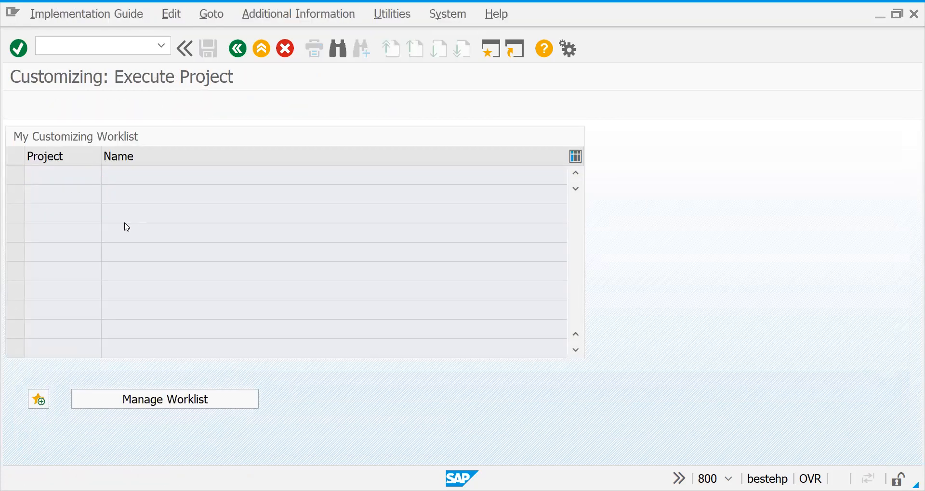
pyautogui.click(98, 273)
pyautogui.press('Down')
pyautogui.press('Down')
pyautogui.press('Down')
pyautogui.press('Down')
pyautogui.press('Down')
pyautogui.press('Down')
pyautogui.press('Down')
pyautogui.press('Down')
pyautogui.press('Down')
pyautogui.press('Down')
pyautogui.press('Down')
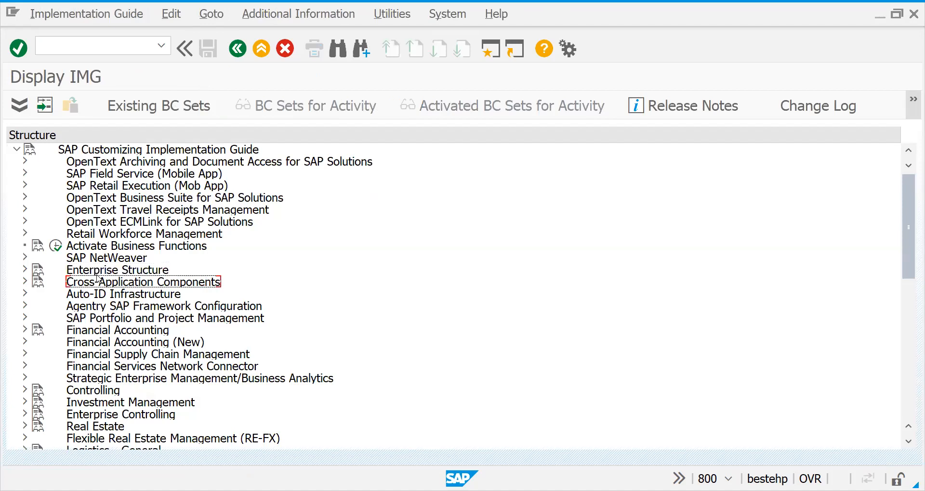
pyautogui.press('Down')
pyautogui.press('Down')
pyautogui.press('Down')
pyautogui.press('Down')
pyautogui.press('Down')
pyautogui.press('Down')
pyautogui.press('Down')
pyautogui.press('Down')
pyautogui.press('Down')
pyautogui.press('Up')
pyautogui.press('Up')
pyautogui.press('Up')
pyautogui.press('Right')
pyautogui.press('Down')
pyautogui.press('Down')
pyautogui.press('Down')
pyautogui.press('Up')
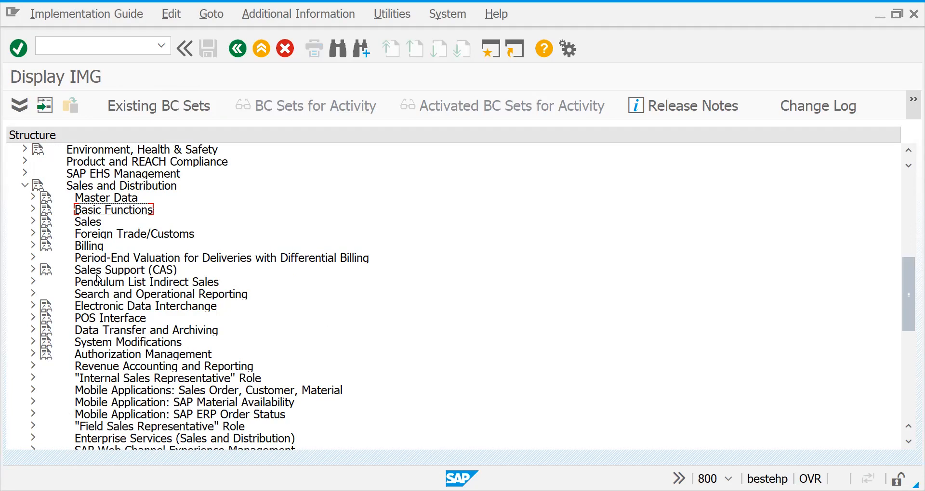
pyautogui.press('Down')
pyautogui.press('Up')
pyautogui.press('Up')
pyautogui.press('Up')
pyautogui.press('Left')
# Expand Logistics Execution in the Implementation Guide and its Shipping node
pyautogui.press('Down')
pyautogui.press('Down')
pyautogui.press('Down')
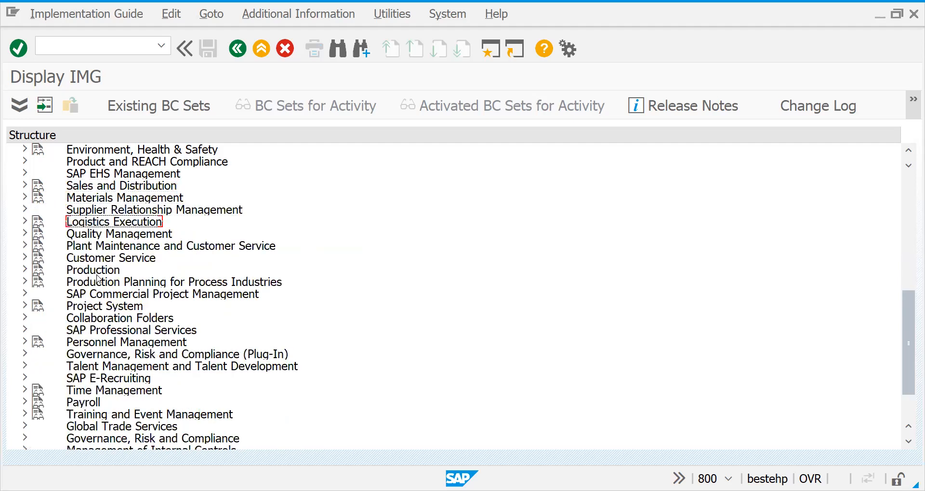
pyautogui.press('Right')
# Expand the branches under Shipping down to the Route Determination activities
pyautogui.press('Down')
pyautogui.press('Down')
pyautogui.press('Down')
pyautogui.press('Down')
pyautogui.press('Down')
pyautogui.press('Down')
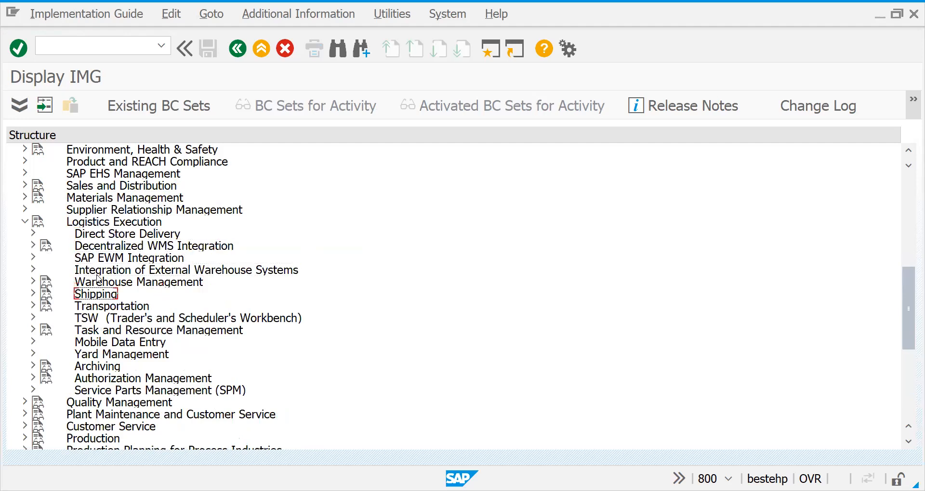
pyautogui.press('Right')
pyautogui.press('Down')
pyautogui.press('Down')
pyautogui.press('Down')
pyautogui.press('Up')
pyautogui.press('Up')
pyautogui.press('Right')
# Execute the Maintain Route Determination activity under Route Determination
pyautogui.press('Down')
pyautogui.press('Down')
pyautogui.press('Down')
pyautogui.press('Down')
pyautogui.press('Right')
pyautogui.press('Down')
pyautogui.press('Down')
pyautogui.press('Down')
pyautogui.press('Up')
pyautogui.press('Right')
pyautogui.press('Down')
pyautogui.press('Down')
pyautogui.press('Down')
pyautogui.press('Down')
pyautogui.press('Down')
pyautogui.press('Down')
pyautogui.press('Down')
pyautogui.press('Down')
pyautogui.press('Down')
pyautogui.press('Down')
pyautogui.press('Down')
pyautogui.press('Down')
pyautogui.press('Down')
pyautogui.press('Down')
pyautogui.press('Down')
pyautogui.press('Down')
pyautogui.press('Down')
pyautogui.press('Down')
pyautogui.press('Down')
pyautogui.press('Down')
pyautogui.press('Down')
pyautogui.press('Down')
pyautogui.press('Down')
pyautogui.press('Up')
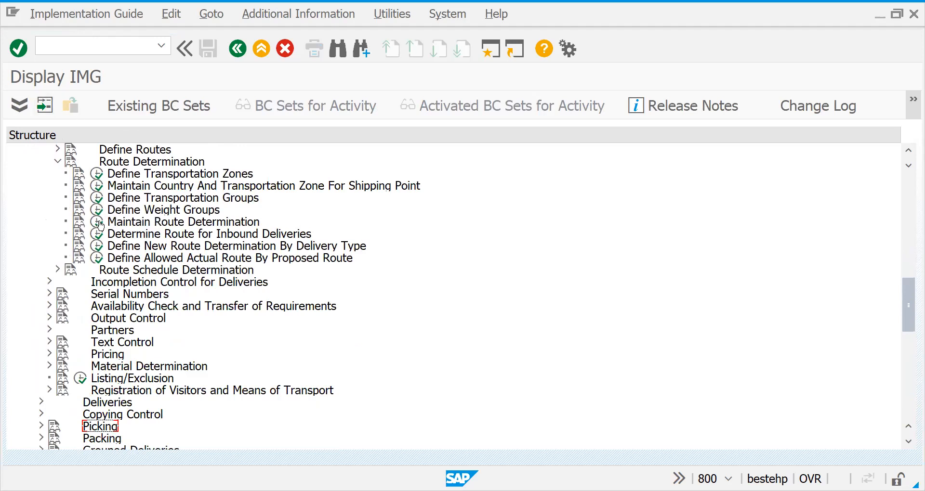
pyautogui.click(100, 222)
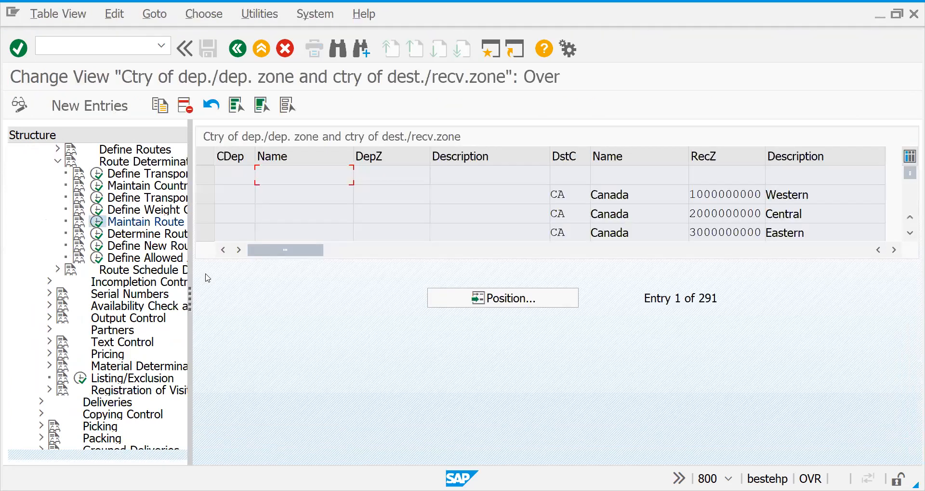
# Examine the route determination without weight group (order) and with weight group (delivery) for the Canada / Western destination entry
pyautogui.doubleClick(130, 165)
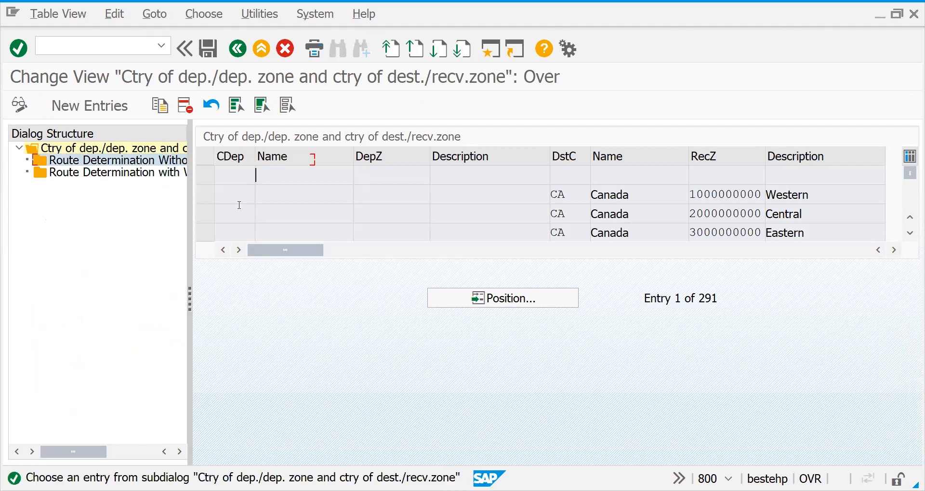
pyautogui.click(205, 194)
pyautogui.doubleClick(151, 160)
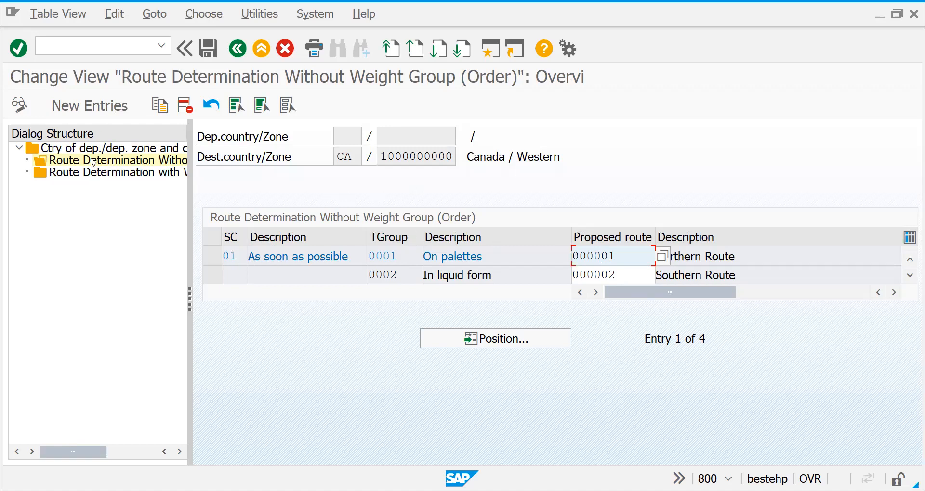
pyautogui.doubleClick(93, 177)
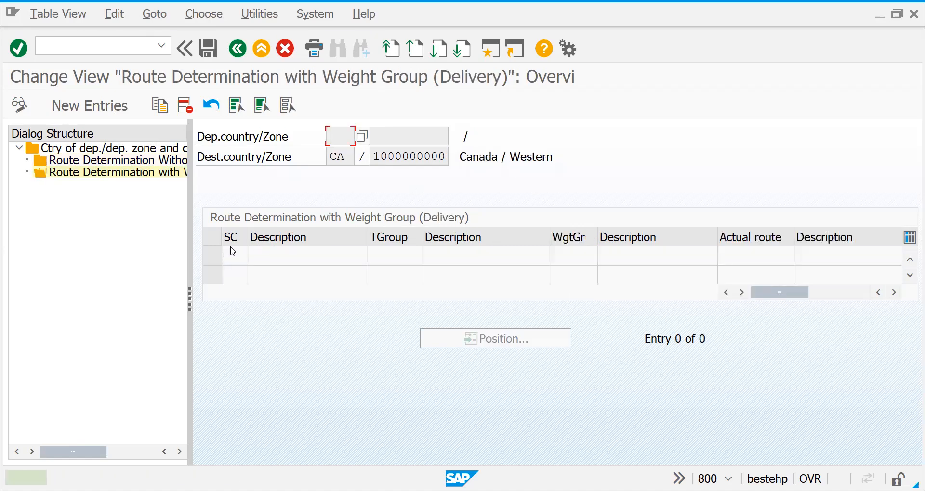